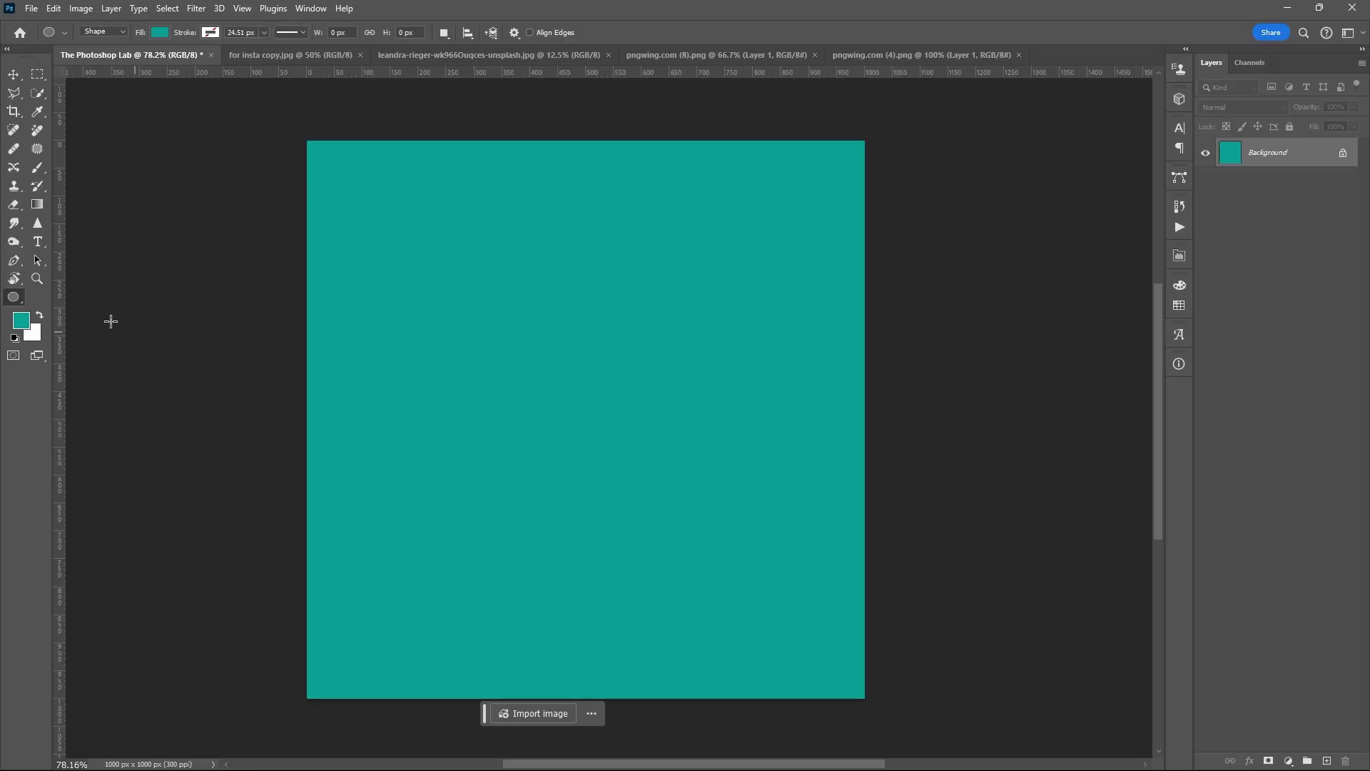
Step: Draw a rectangle about 538 × 413 px at the canvas's lower middle and fill it with a slightly lighter teal
right_click(13, 297)
left_click(88, 511)
left_click_drag(432, 489, 732, 718)
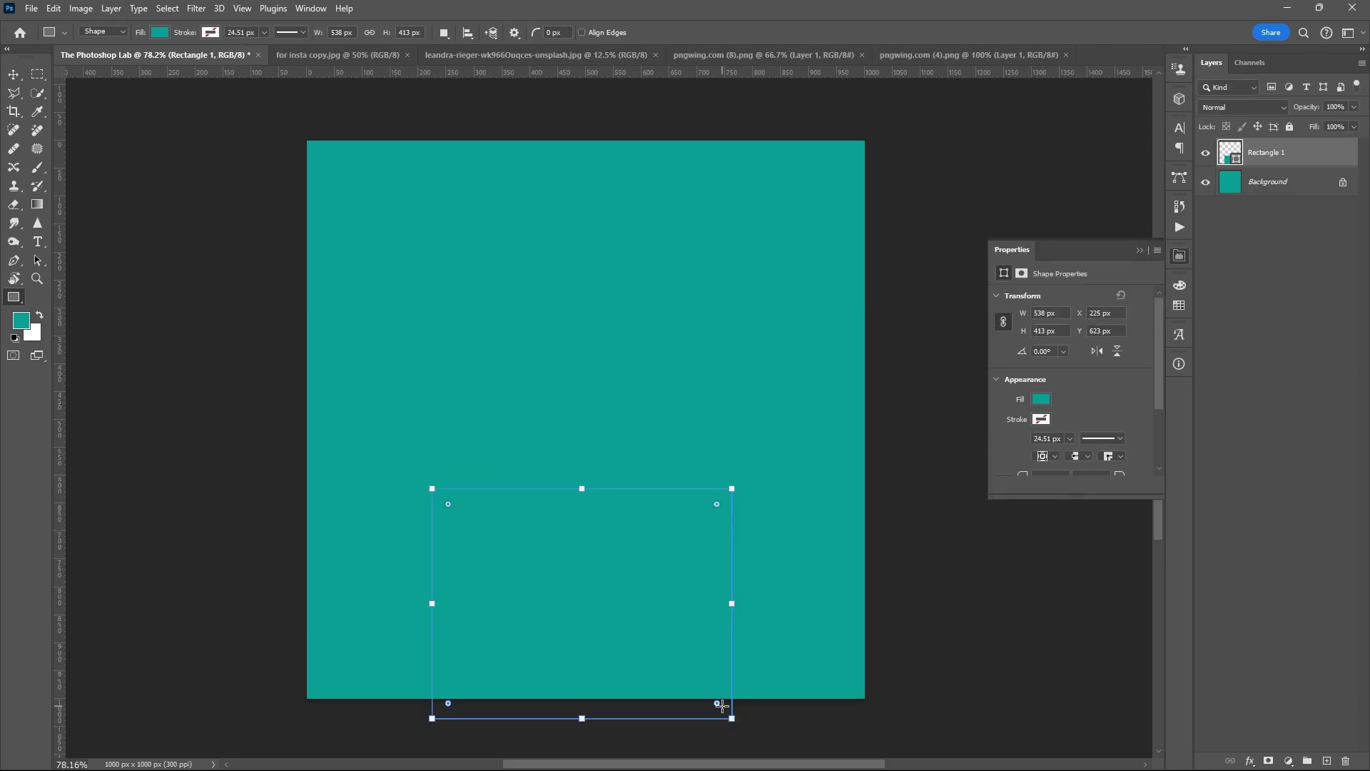
left_click(160, 33)
left_click(83, 108)
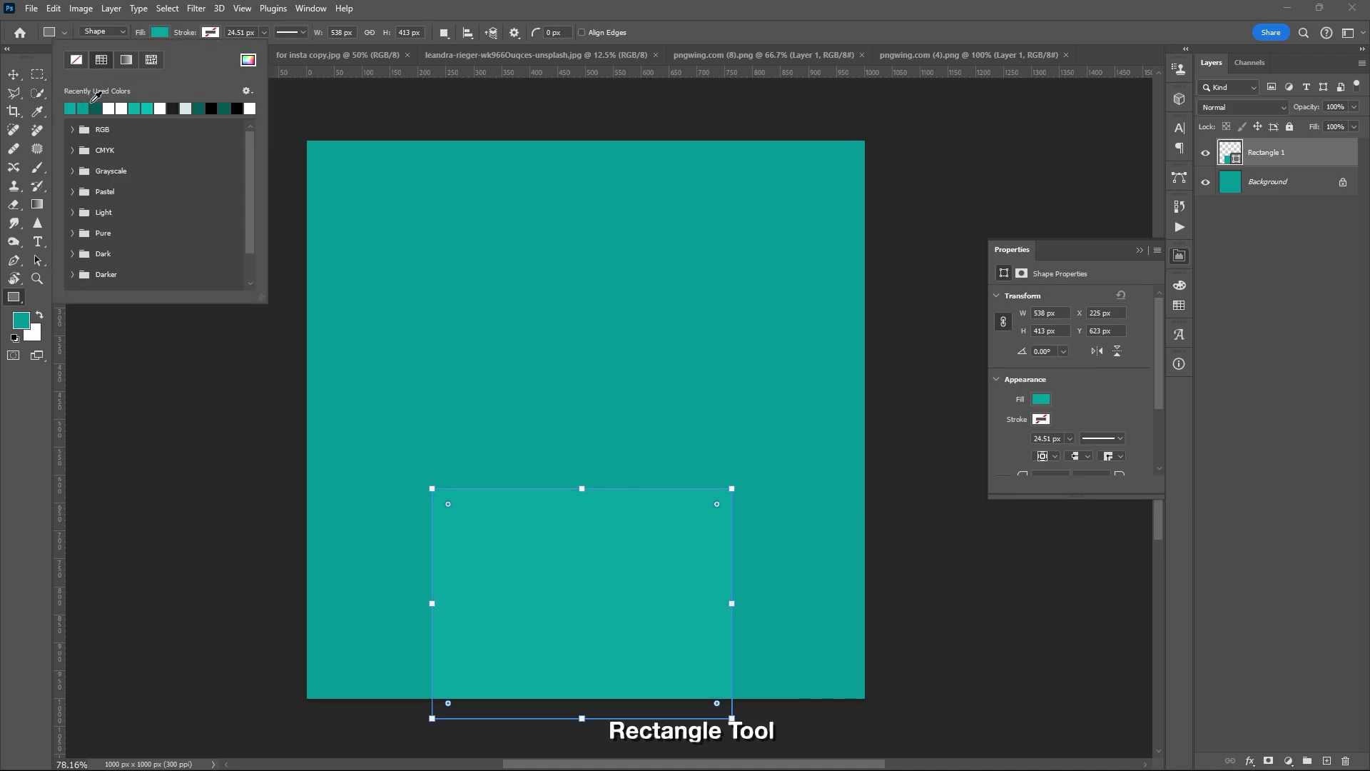
key("Return")
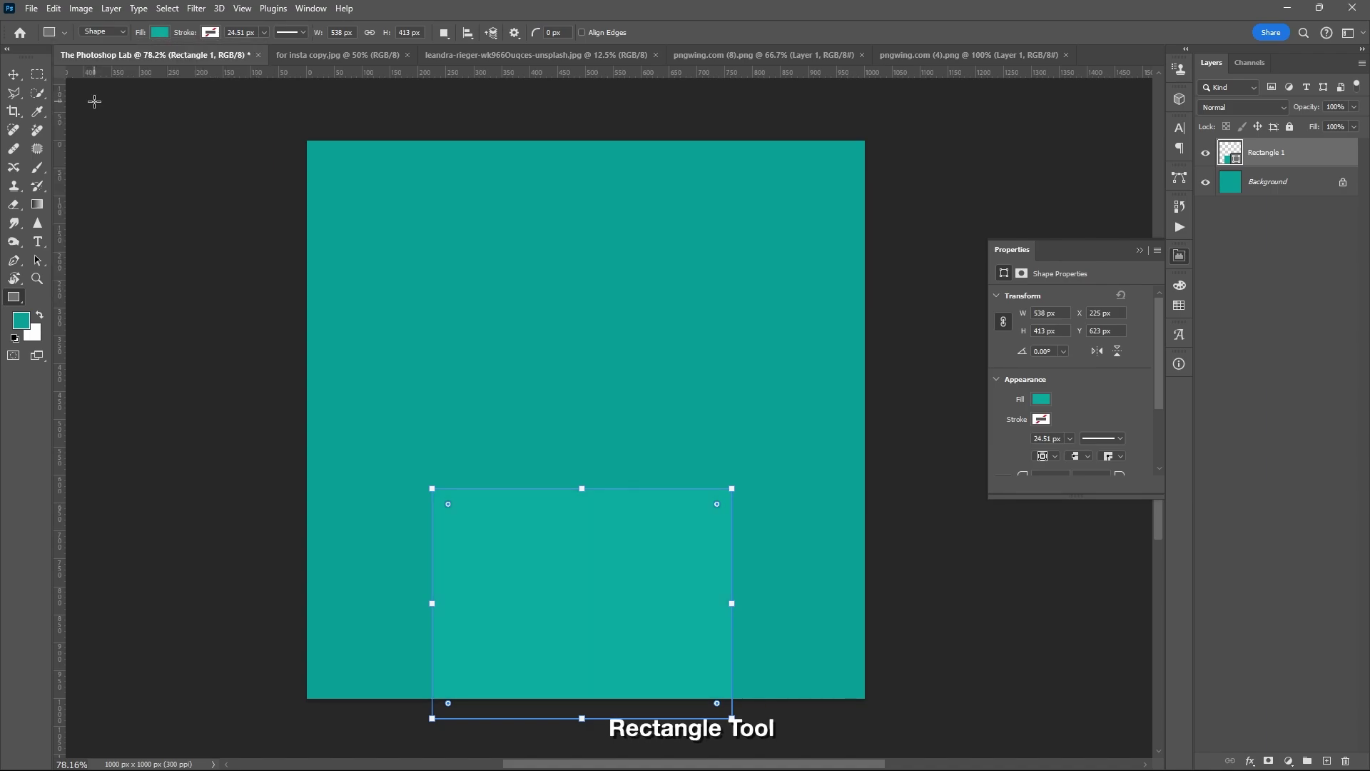
Step: Skew the rectangle into a left-leaning parallelogram by shifting its bottom edge left, at about -30° horizontal skew
key("ctrl+t")
right_click(593, 554)
left_click(629, 303)
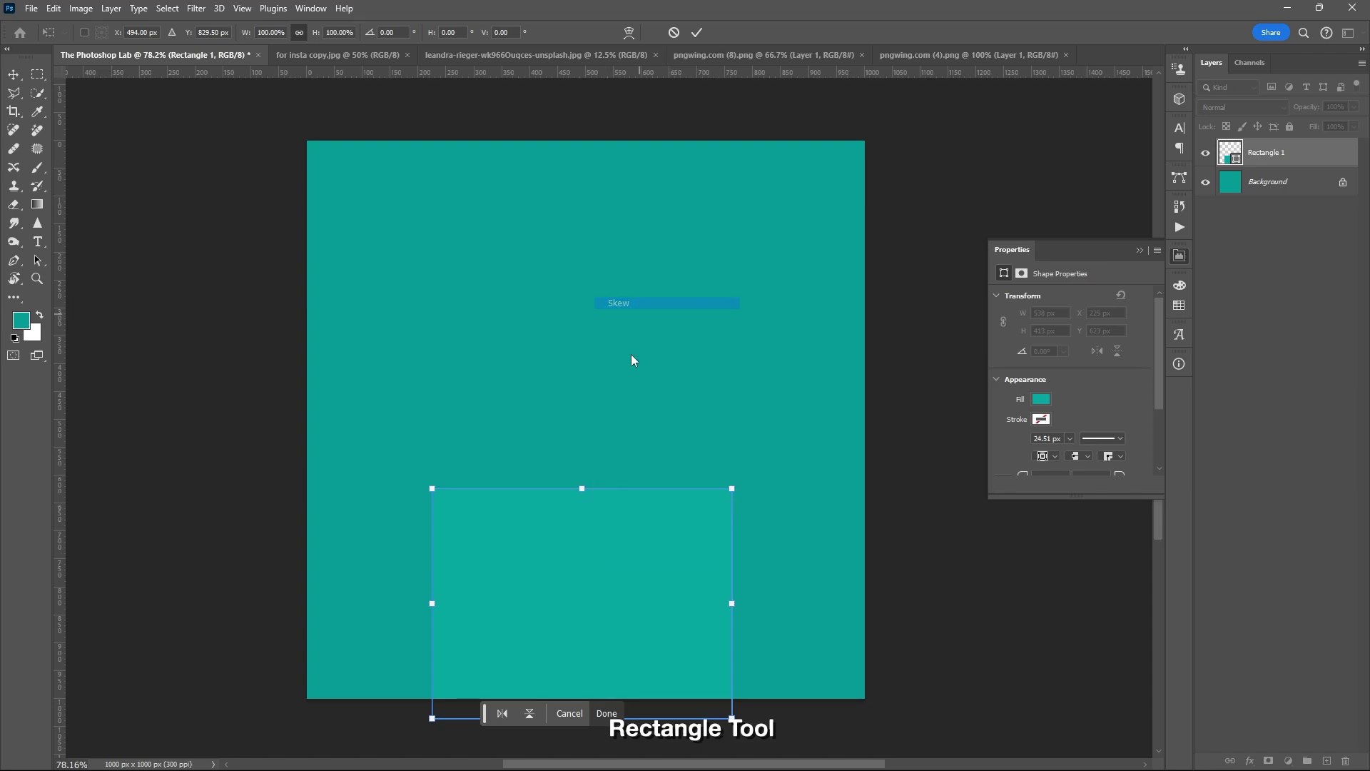
scroll(581, 618, "down", 1)
left_click_drag(582, 685, 455, 689)
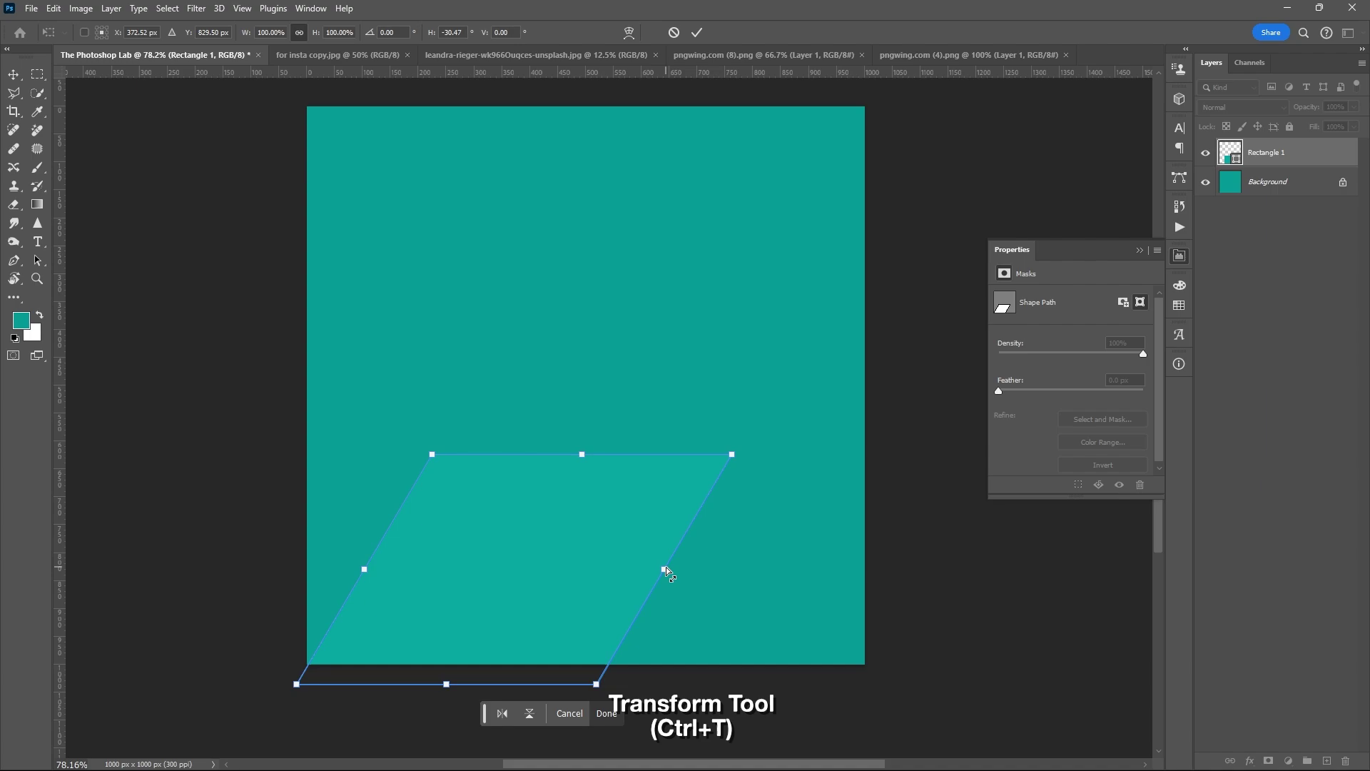
key("Return")
Step: Enlarge the parallelogram to about 873 × 462 px and lower it so its base runs off the canvas bottom
left_click(644, 294)
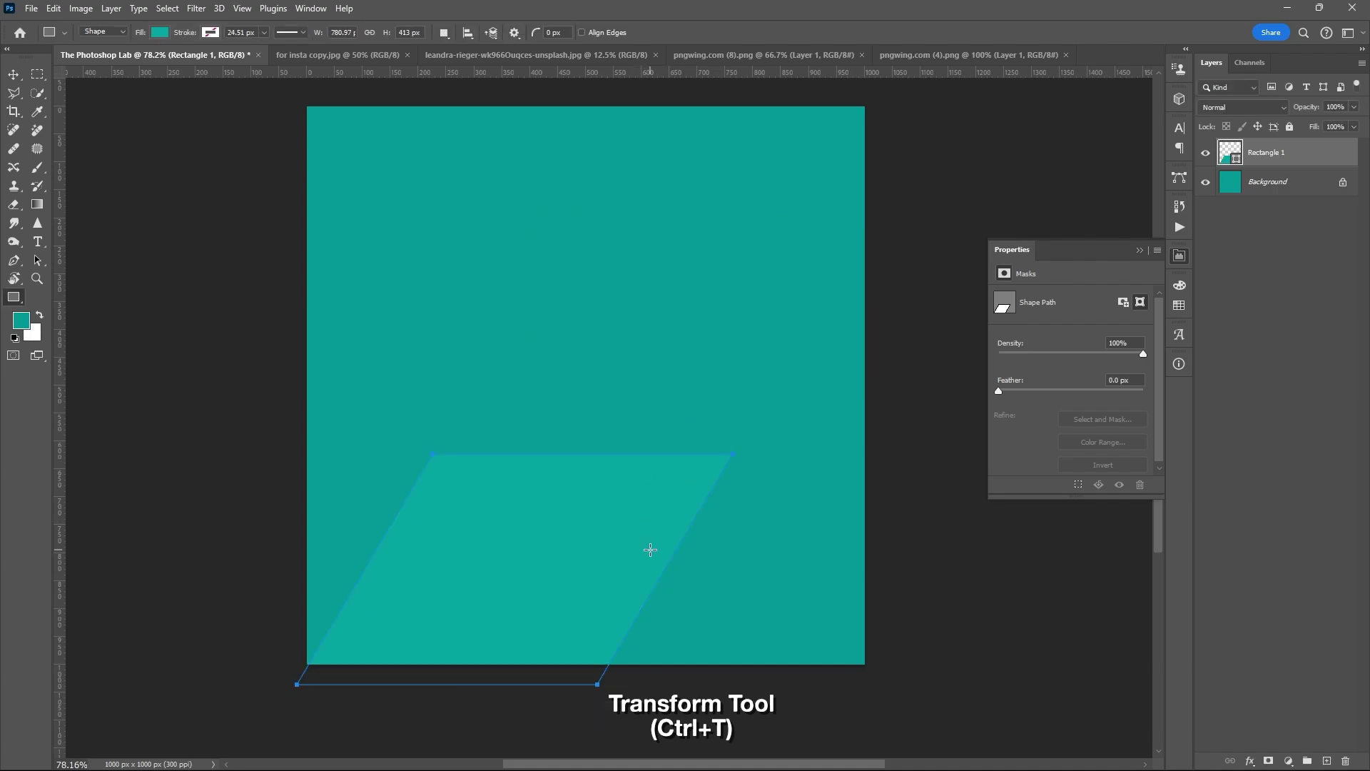
key("ctrl+t")
left_click_drag(698, 551, 670, 617)
key("Return")
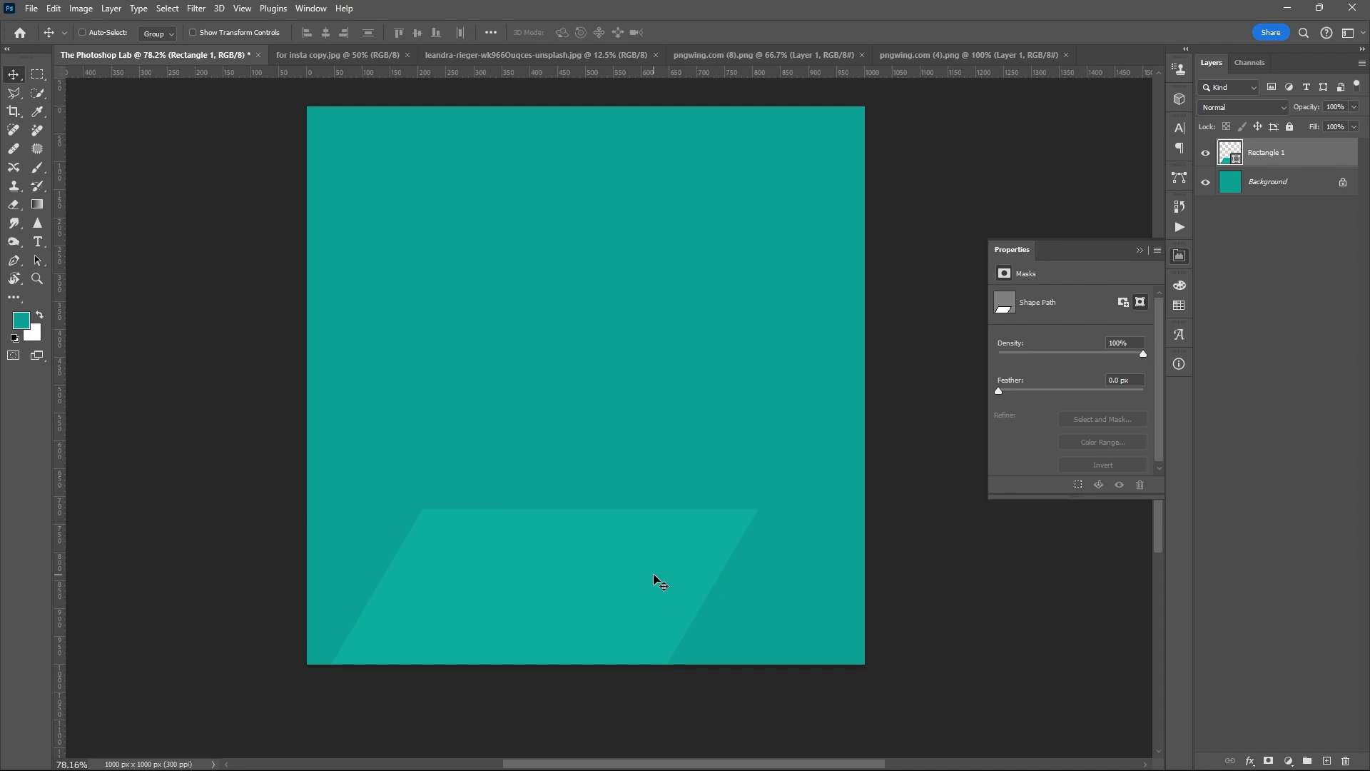
Step: Place vertical guides exactly at the parallelogram's upper left and upper right corners
left_click(13, 297)
left_click(92, 528)
scroll(475, 507, "up", 3)
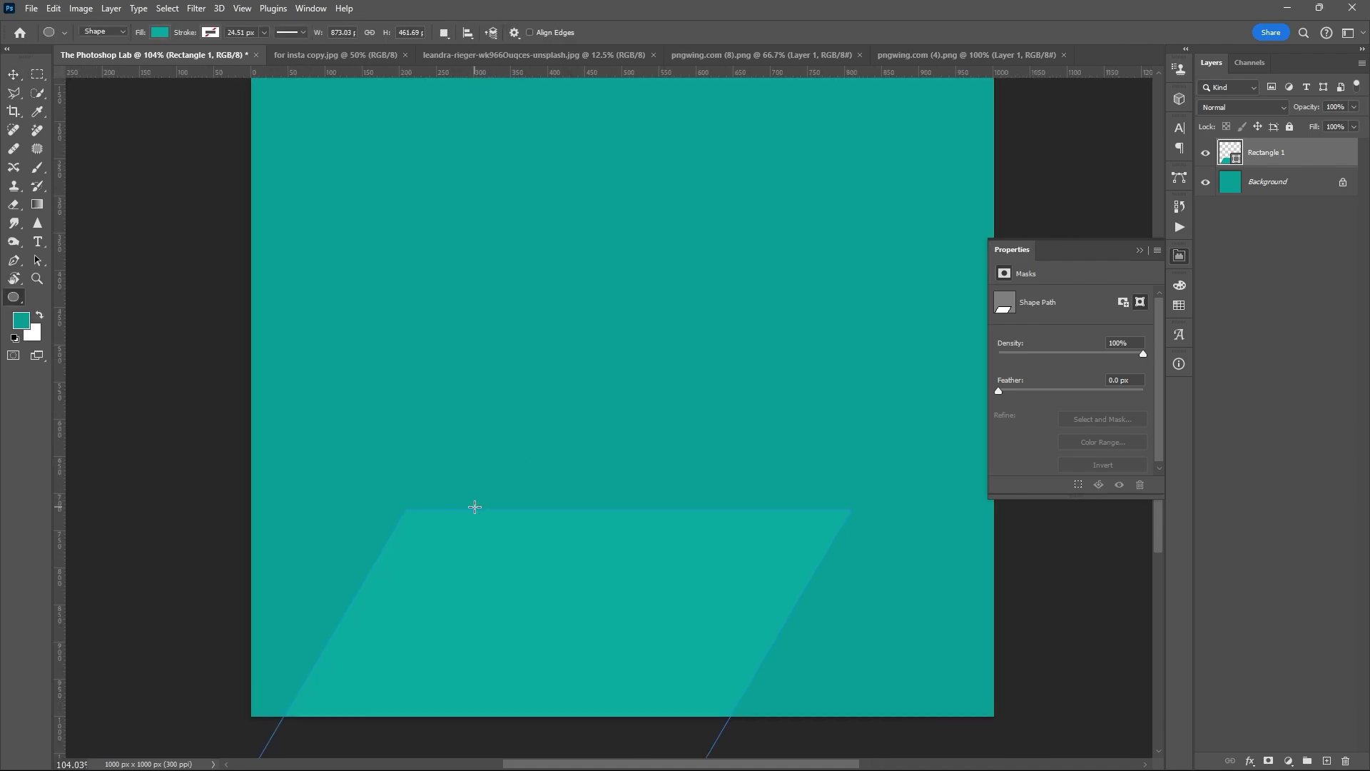
key("r")
left_click_drag(57, 426, 855, 450)
scroll(428, 526, "up", 8)
key("v")
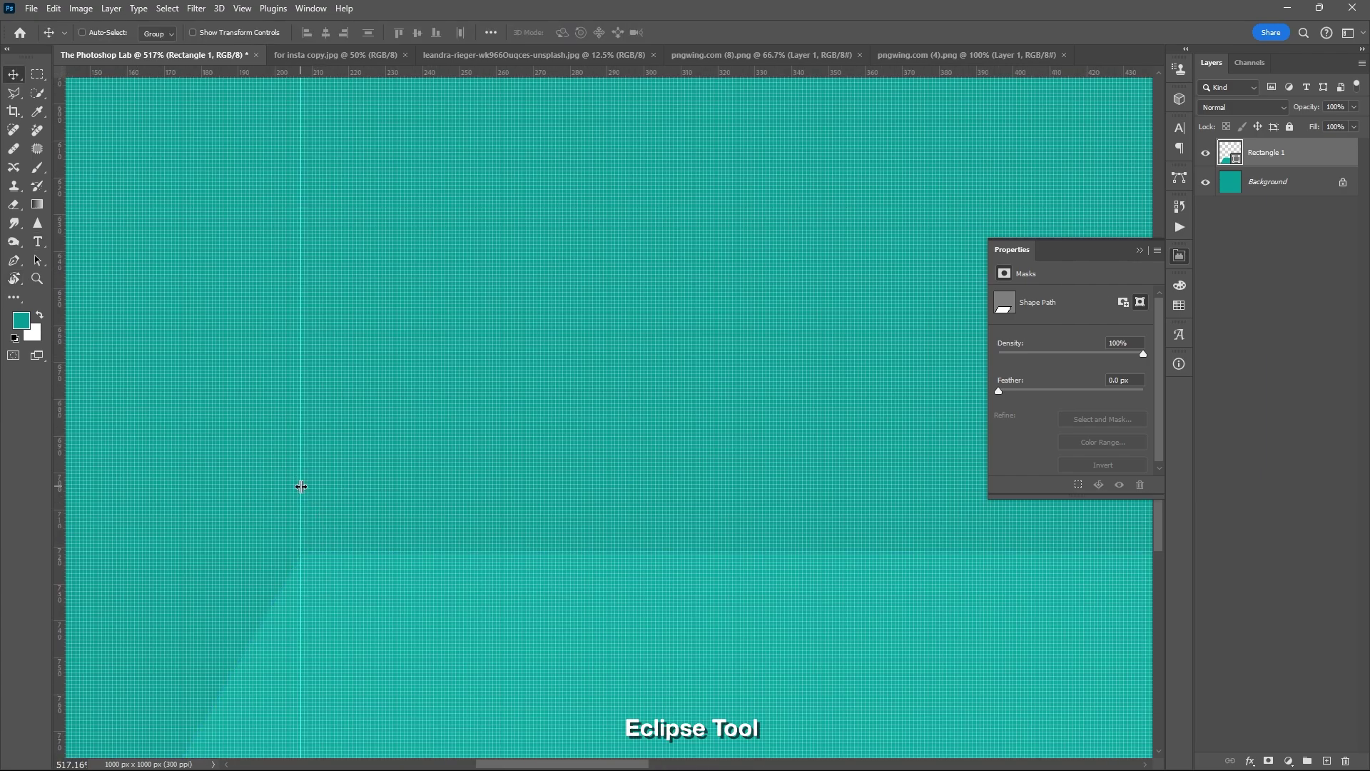
scroll(314, 491, "down", 8)
Step: Draw a flat ellipse about 594 × 46 px between the guides at the parallelogram's top edge, filled with a lighter teal
key("u")
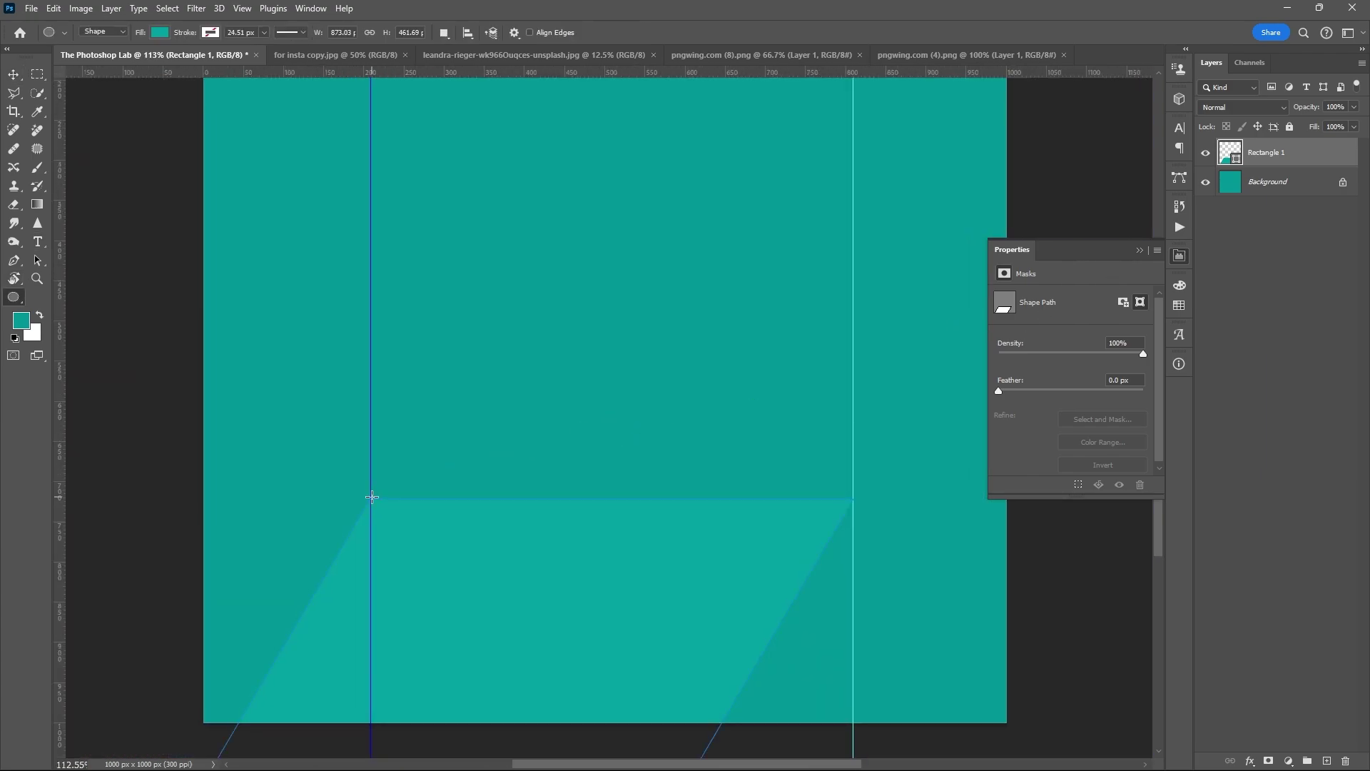
left_click_drag(370, 498, 848, 534)
scroll(848, 534, "up", 2)
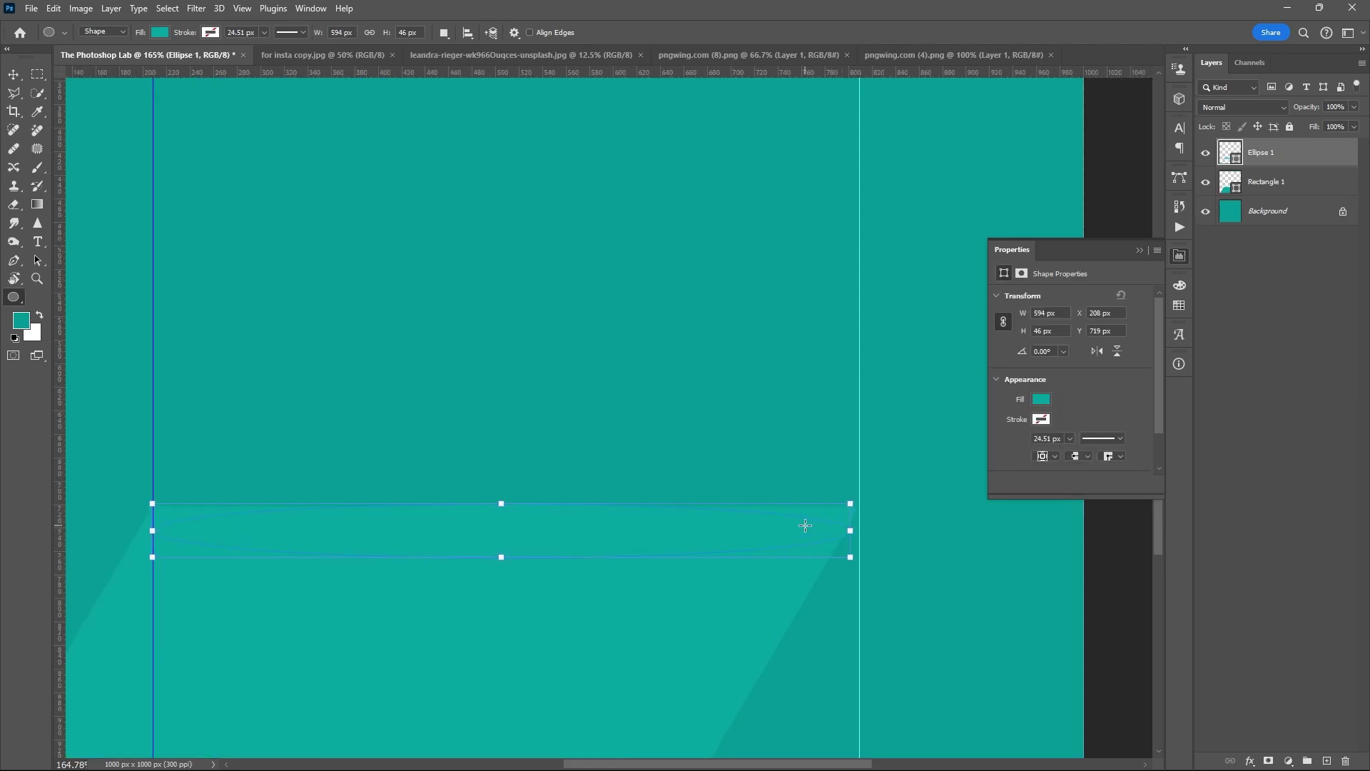
left_click(163, 35)
Step: Move the ellipse up onto the parallelogram's top edge and scale it to about 601 × 47 px to meet the right guide
key("v")
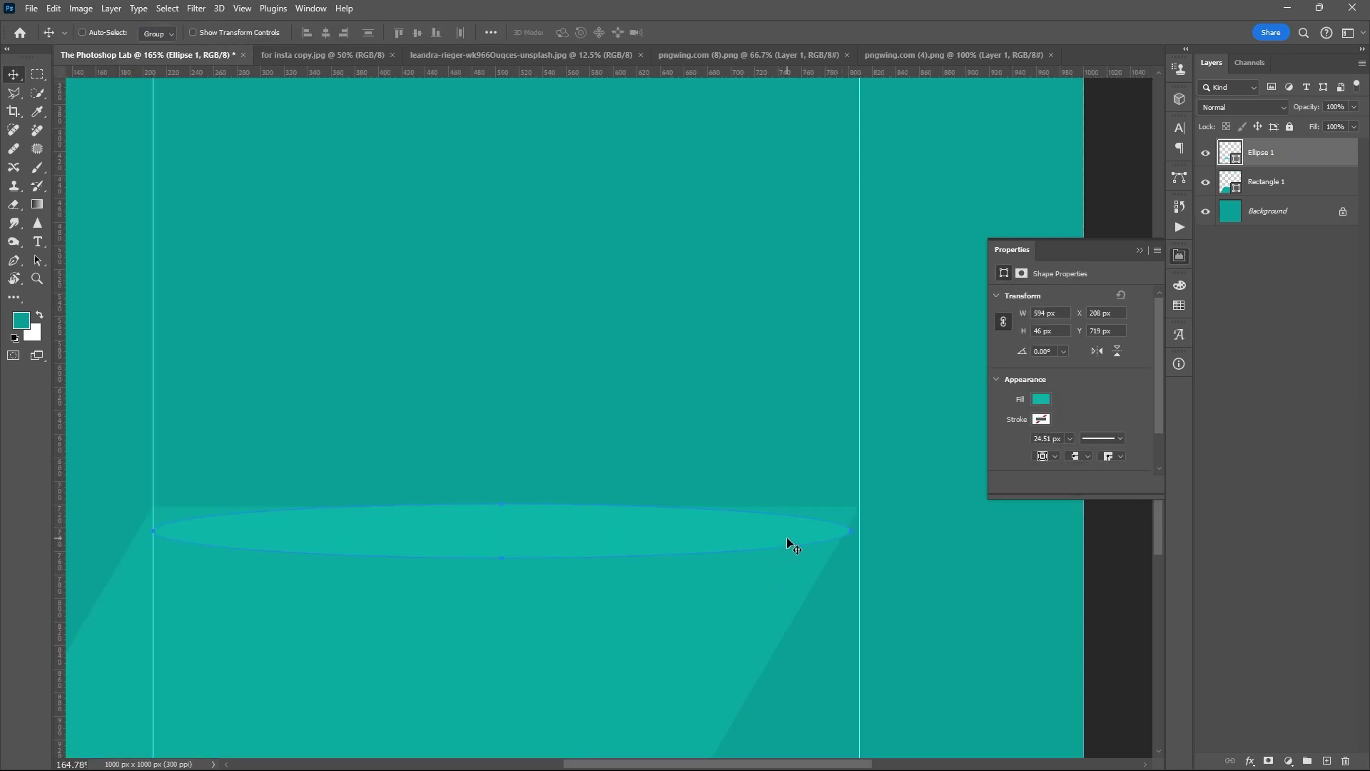
key("shift+Up")
key("shift+Up")
key("ctrl+t")
left_click_drag(856, 508, 860, 507)
key("Return")
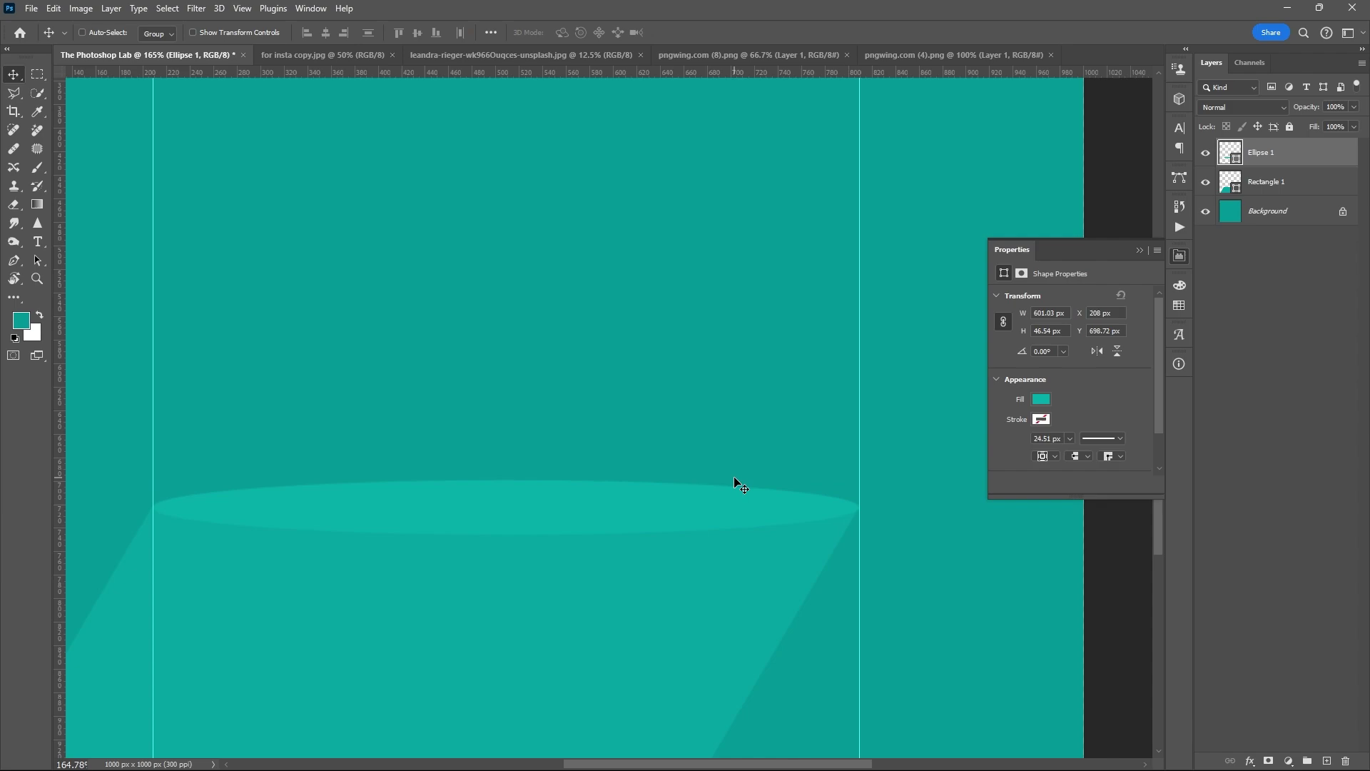
scroll(306, 407, "down", 6)
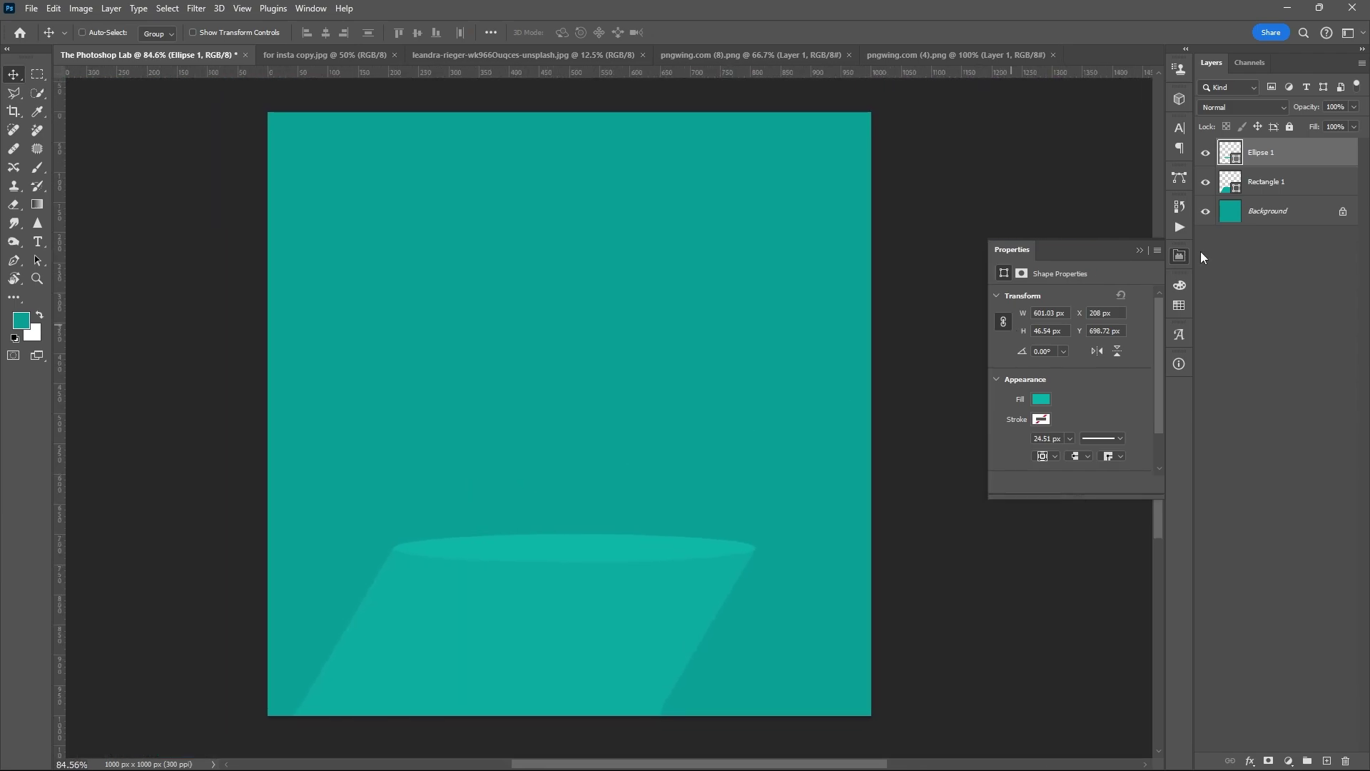
Step: Give the parallelogram a white Overlay Inner Shadow with 76% opacity, 6 px distance, 10% choke and 16 px size
left_click(1286, 187)
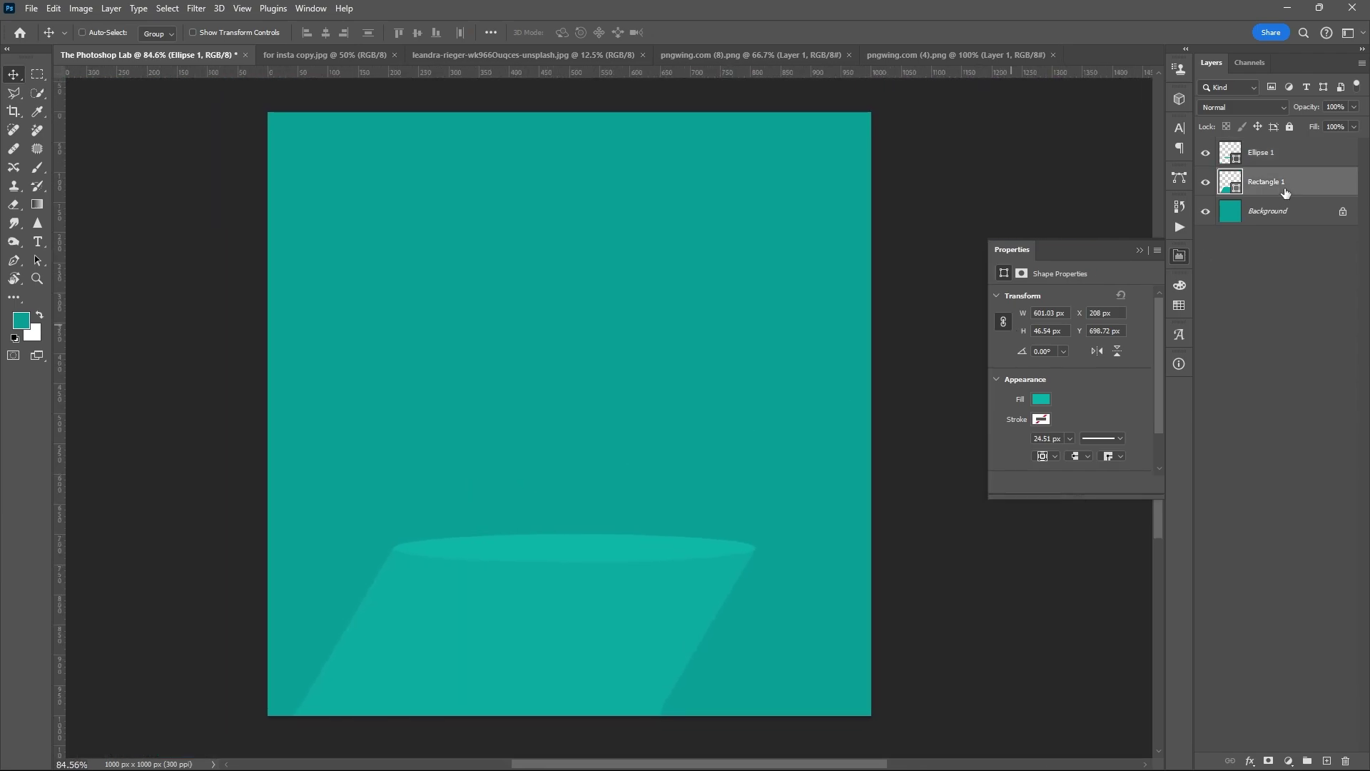
double_click(1347, 189)
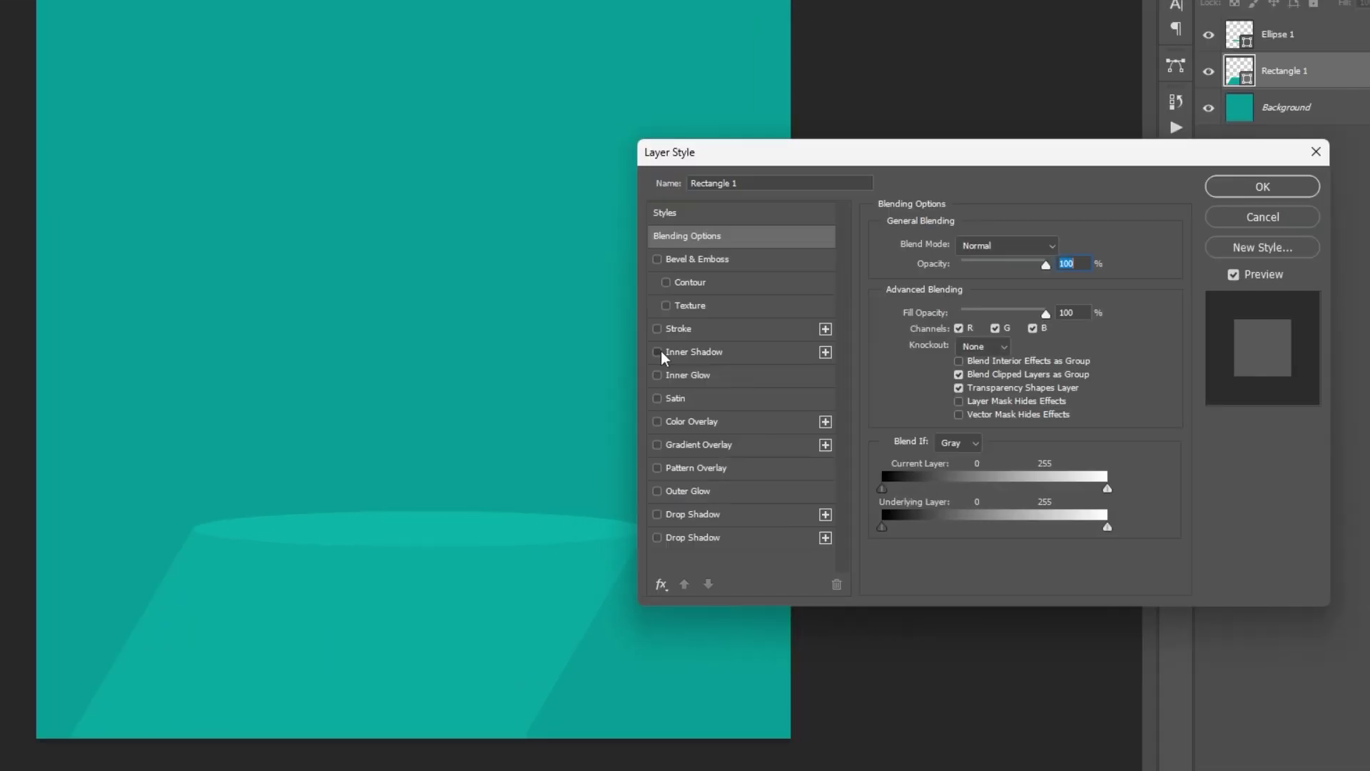
left_click(658, 352)
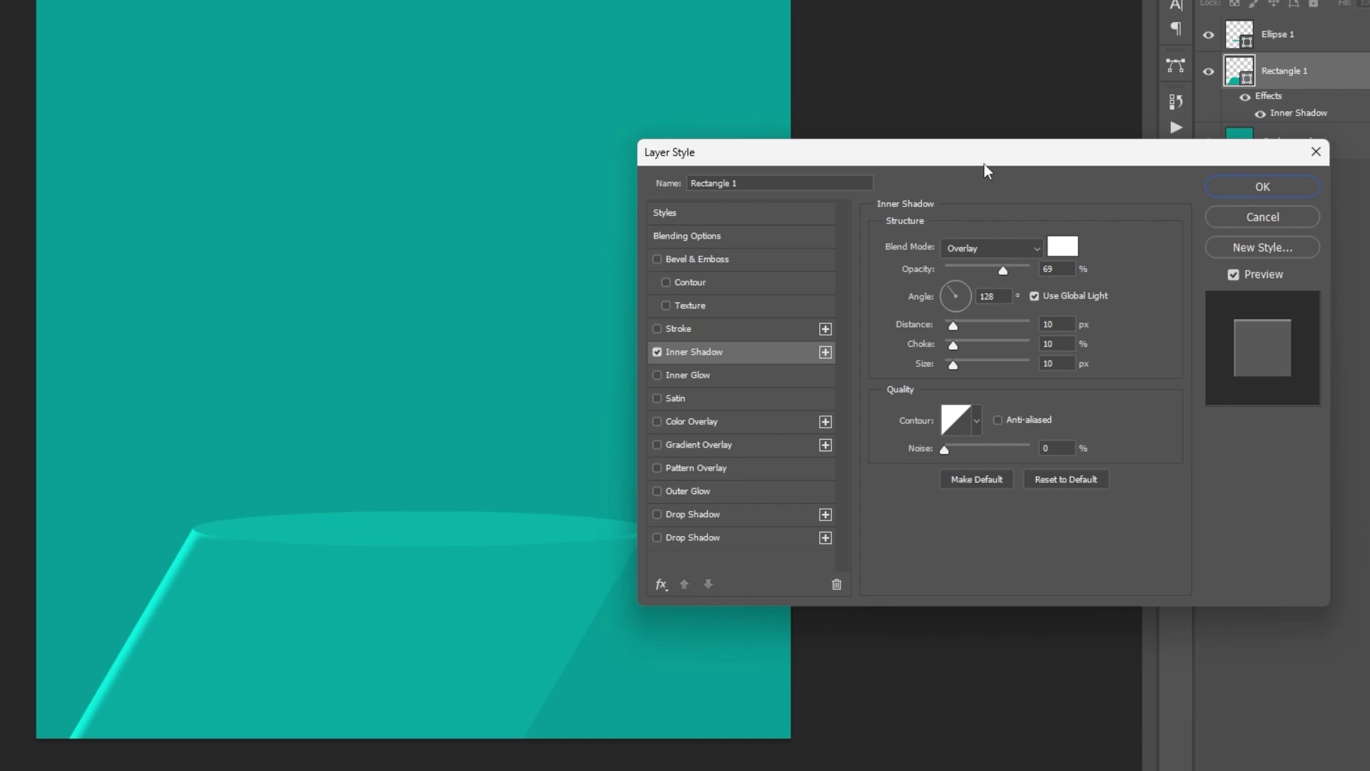
left_click_drag(984, 163, 1045, 203)
left_click_drag(1013, 364, 1014, 399)
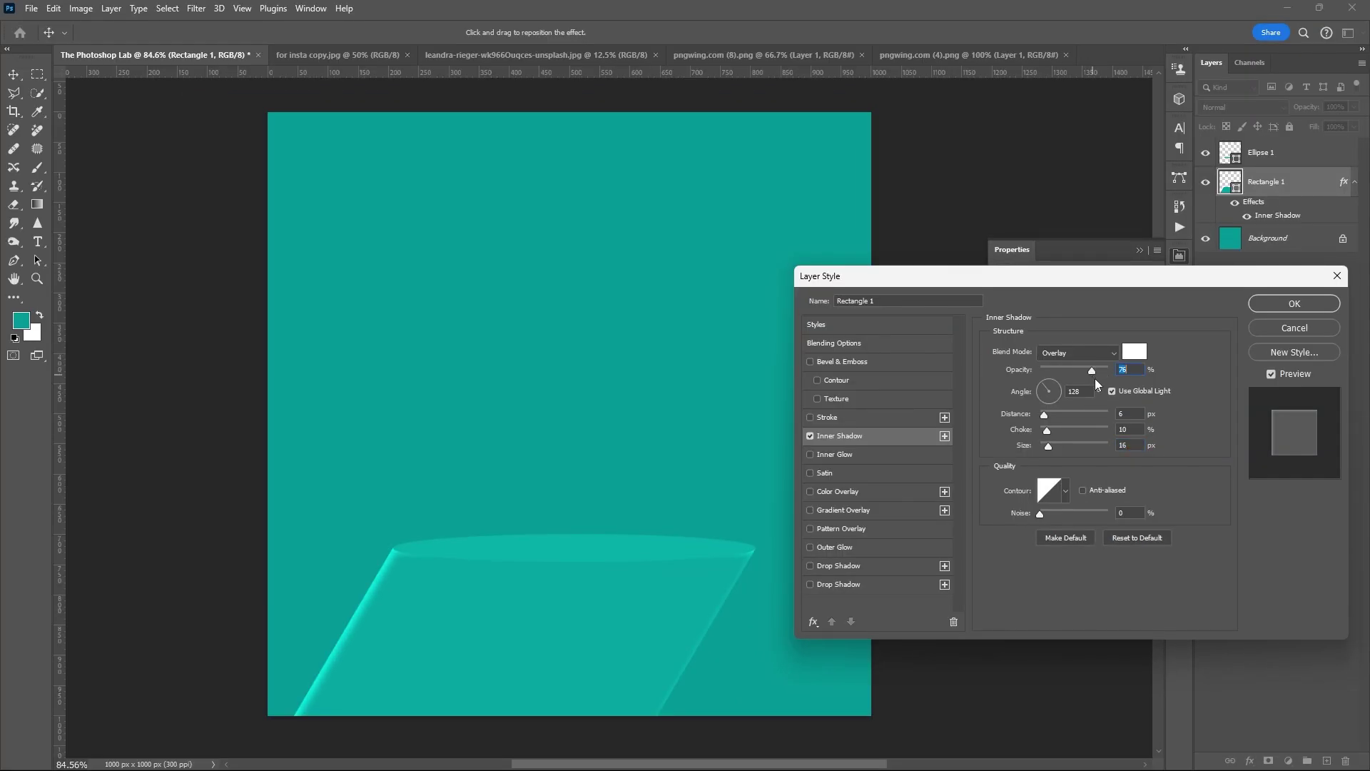
left_click(1273, 304)
Step: Duplicate the ellipse layer and clip the original ellipse to the parallelogram layer
left_click(1297, 157)
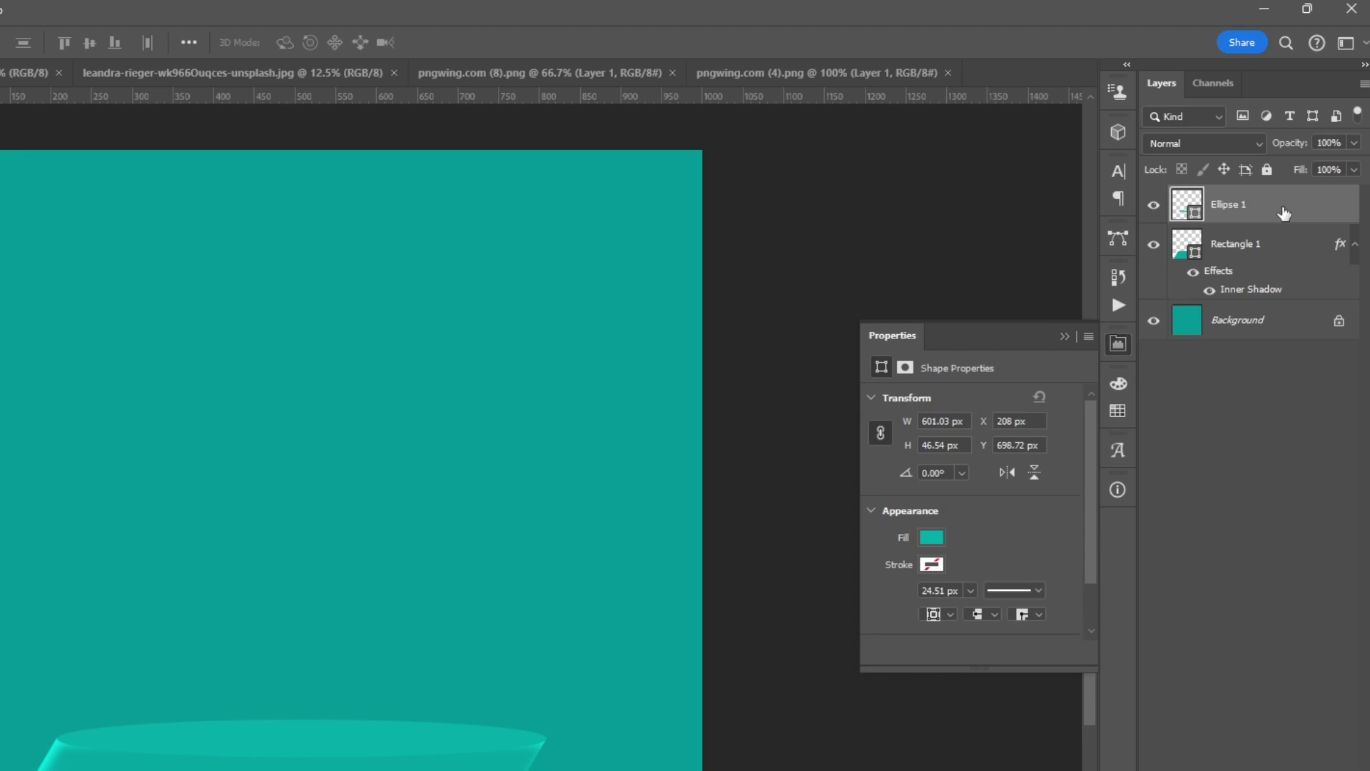
key("ctrl+j")
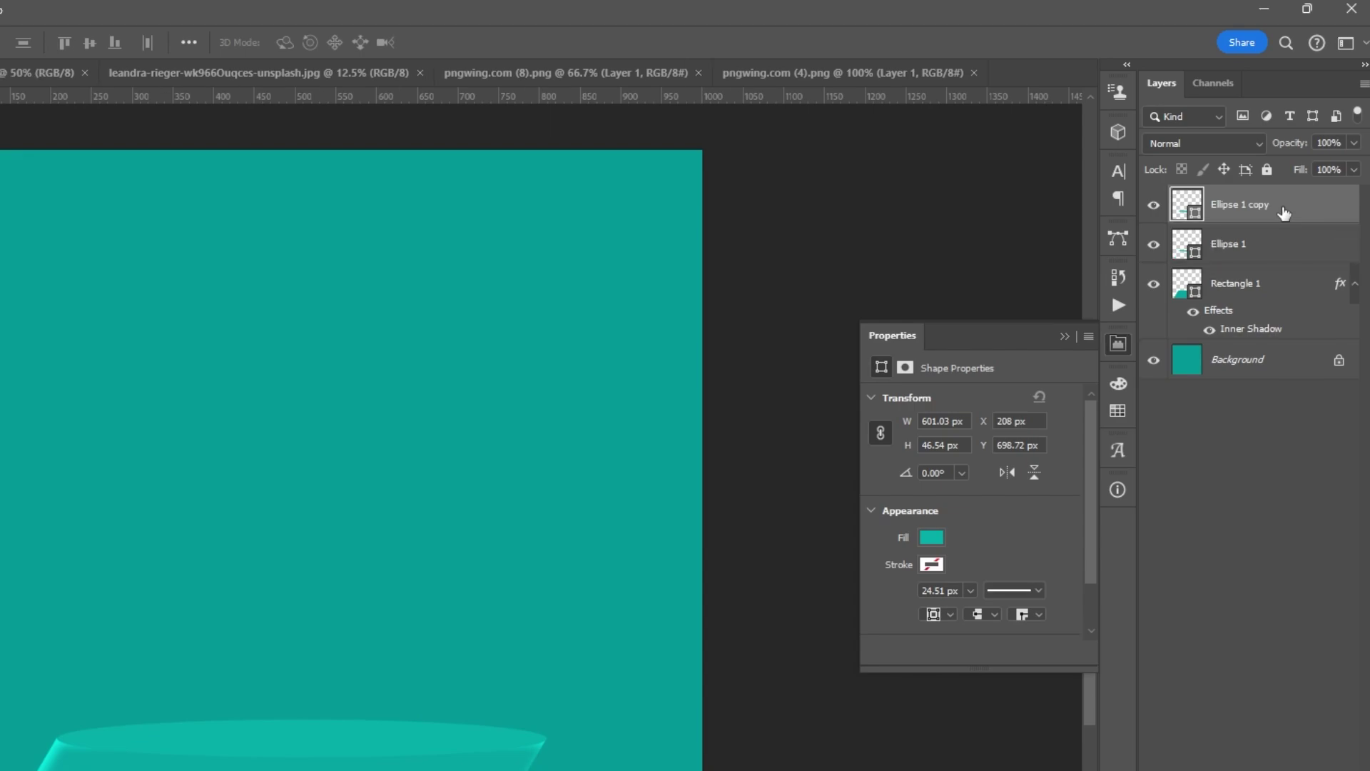
left_click(1295, 254)
left_click_drag(1298, 275, 1298, 261)
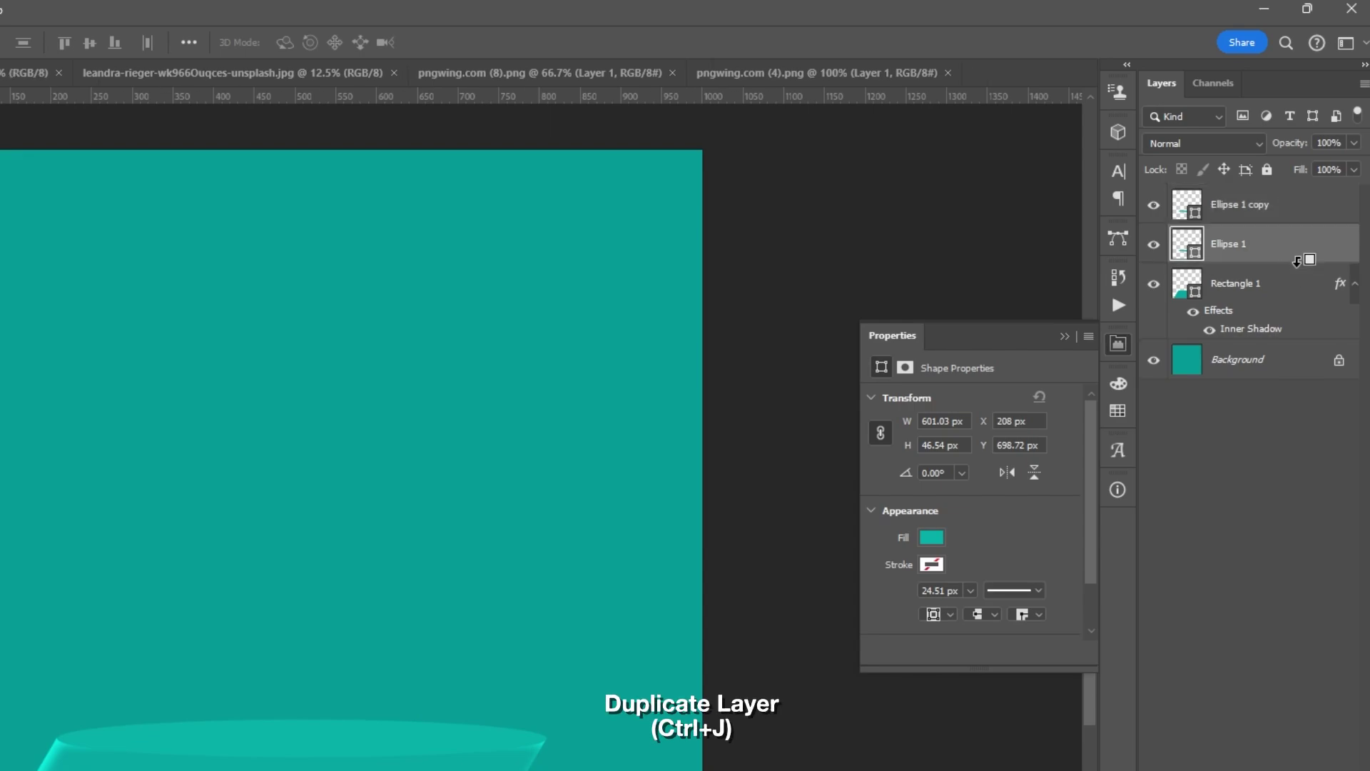
left_click(1298, 260, "alt")
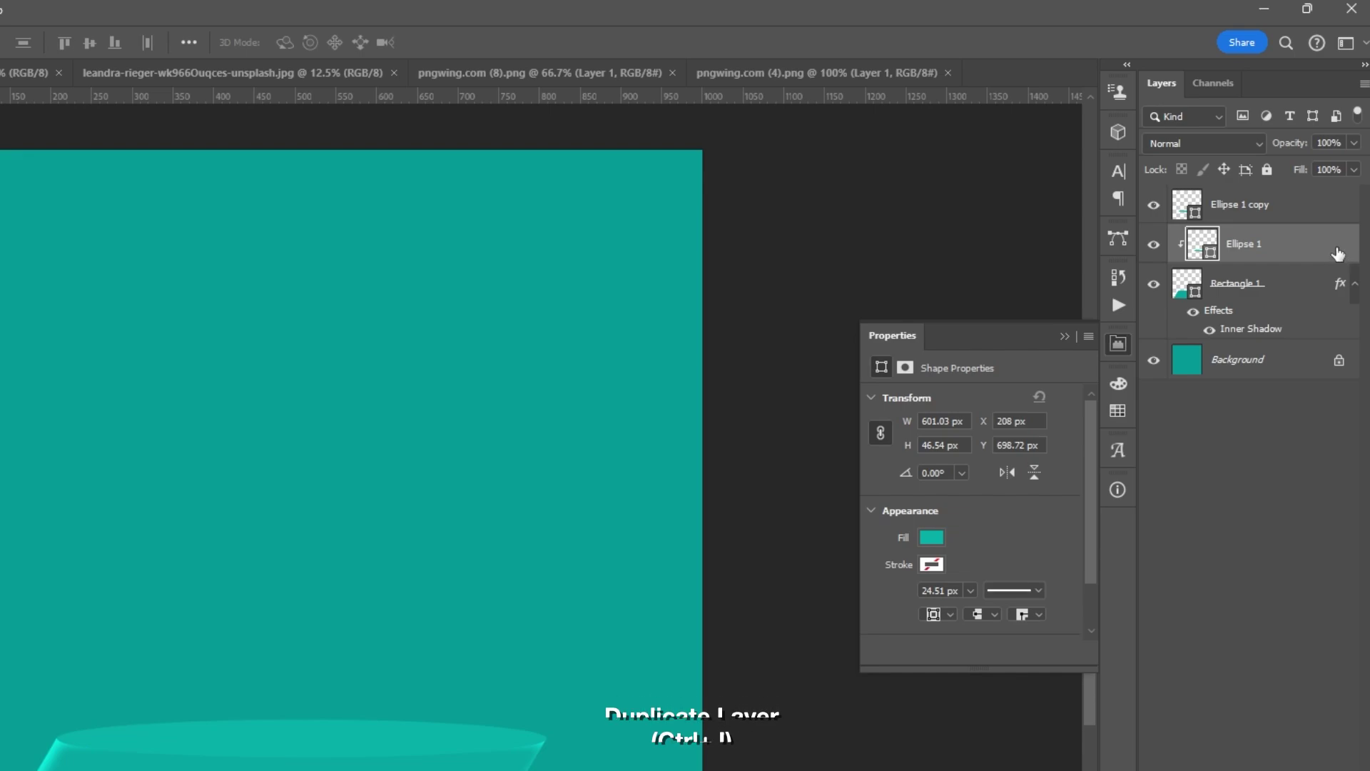
Step: Add a white Overlay Outer Glow to the clipped ellipse with 35% opacity, 5% spread and 5 px size
double_click(1332, 263)
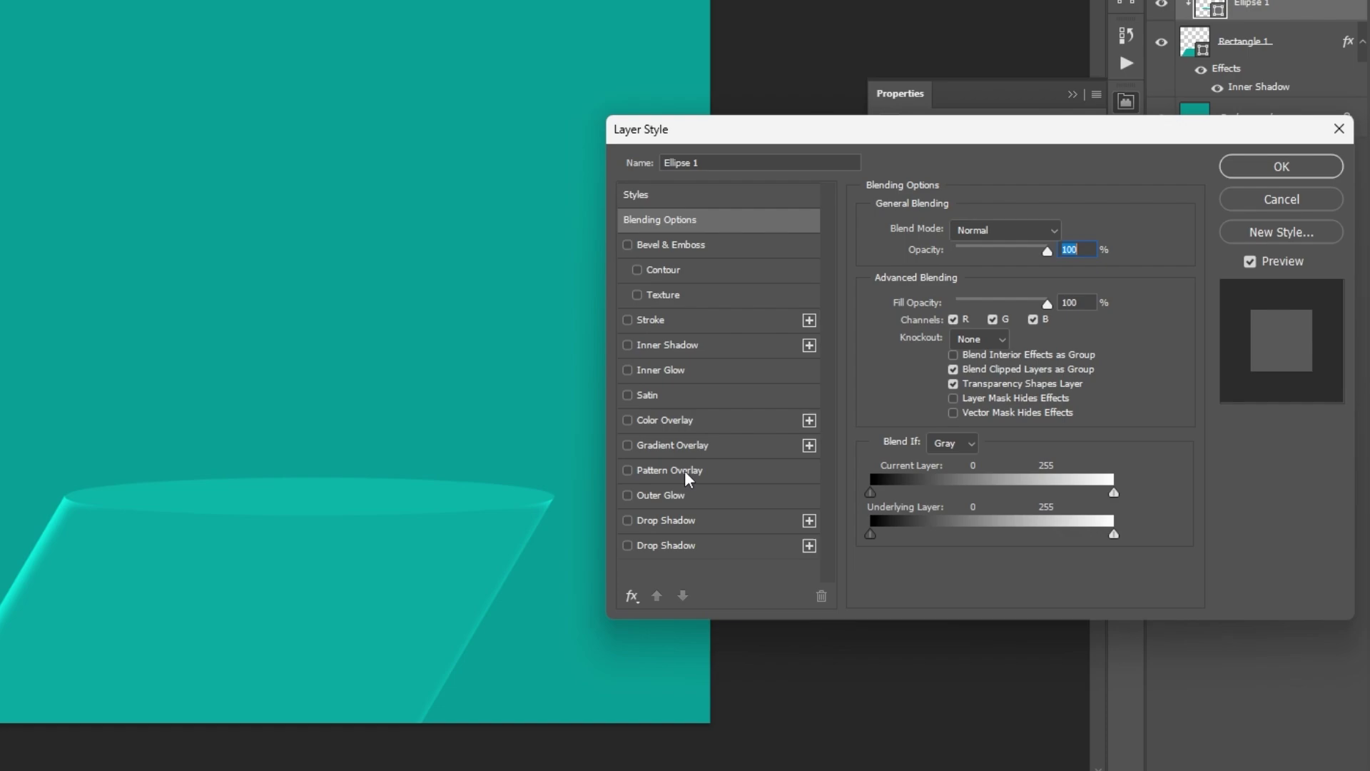
left_click(628, 502)
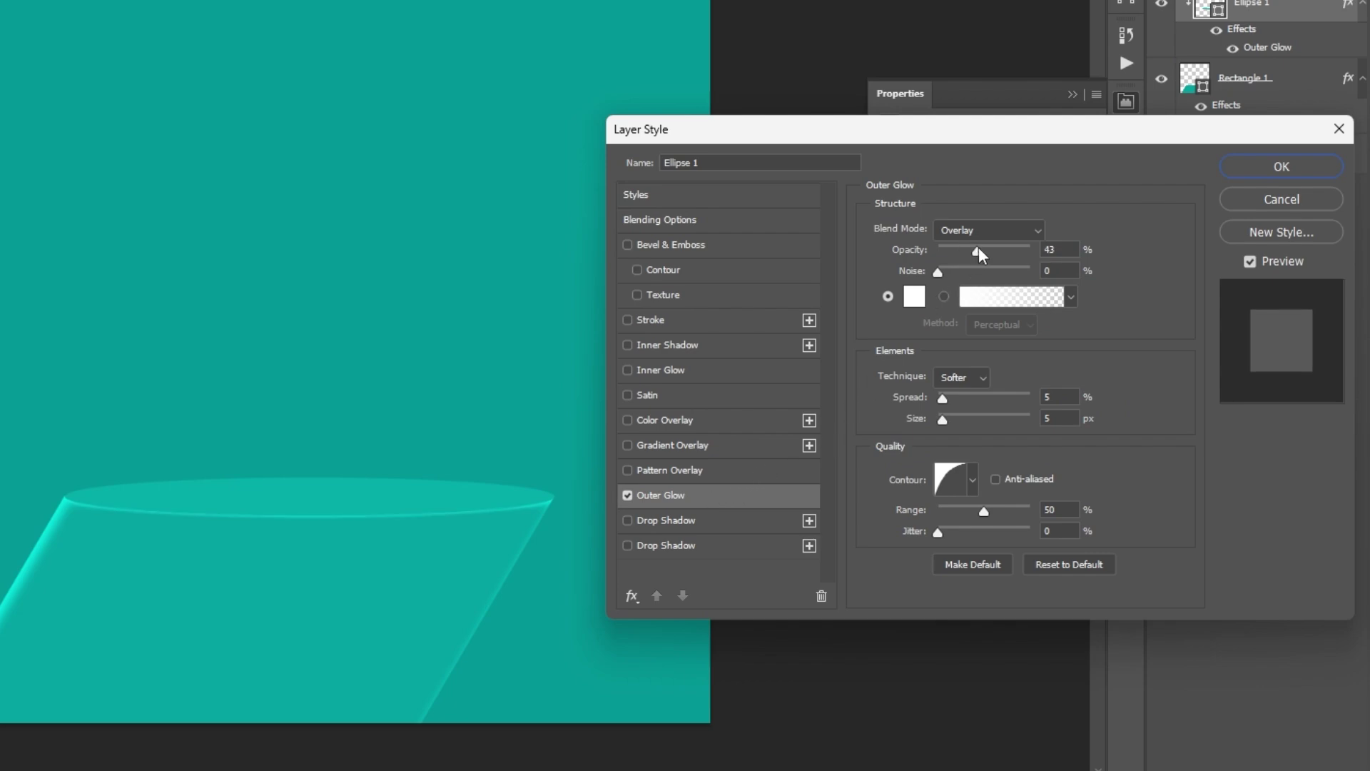
left_click_drag(978, 249, 970, 250)
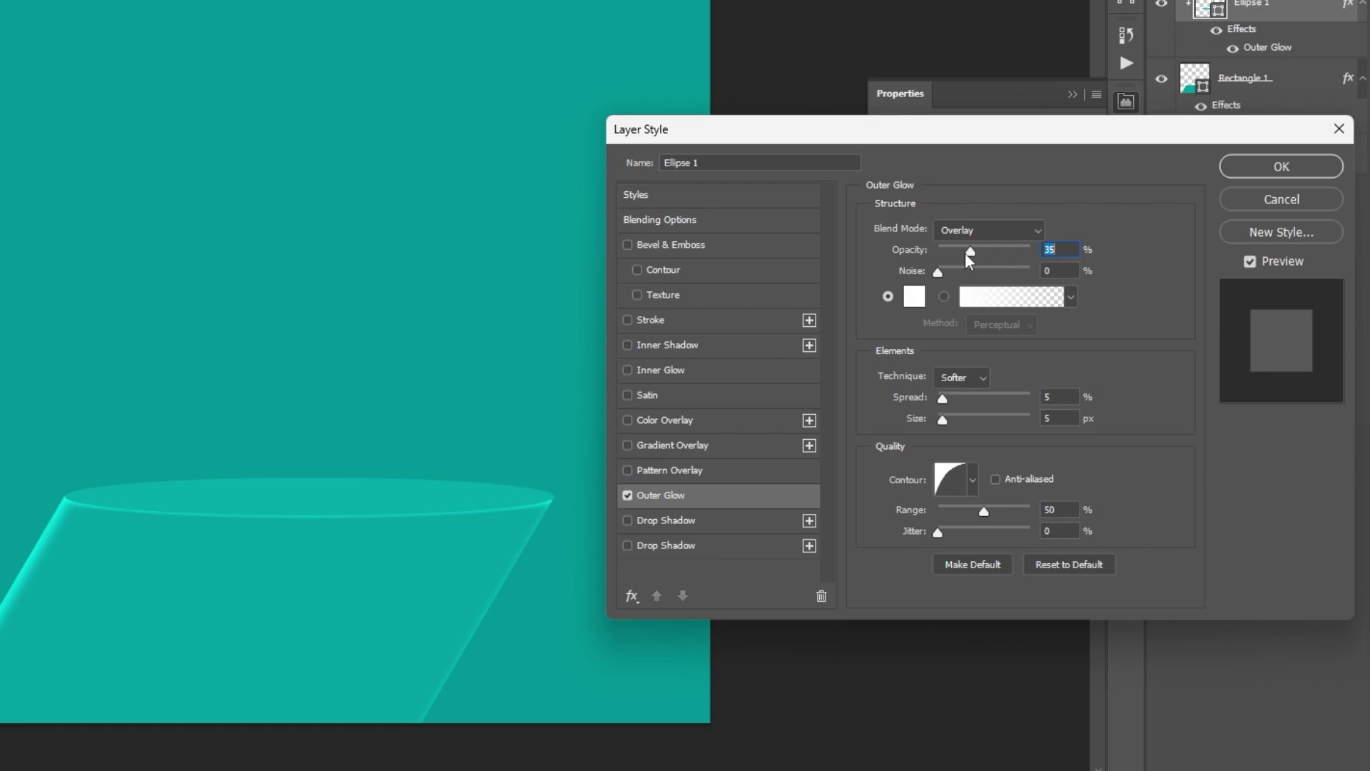
key("Return")
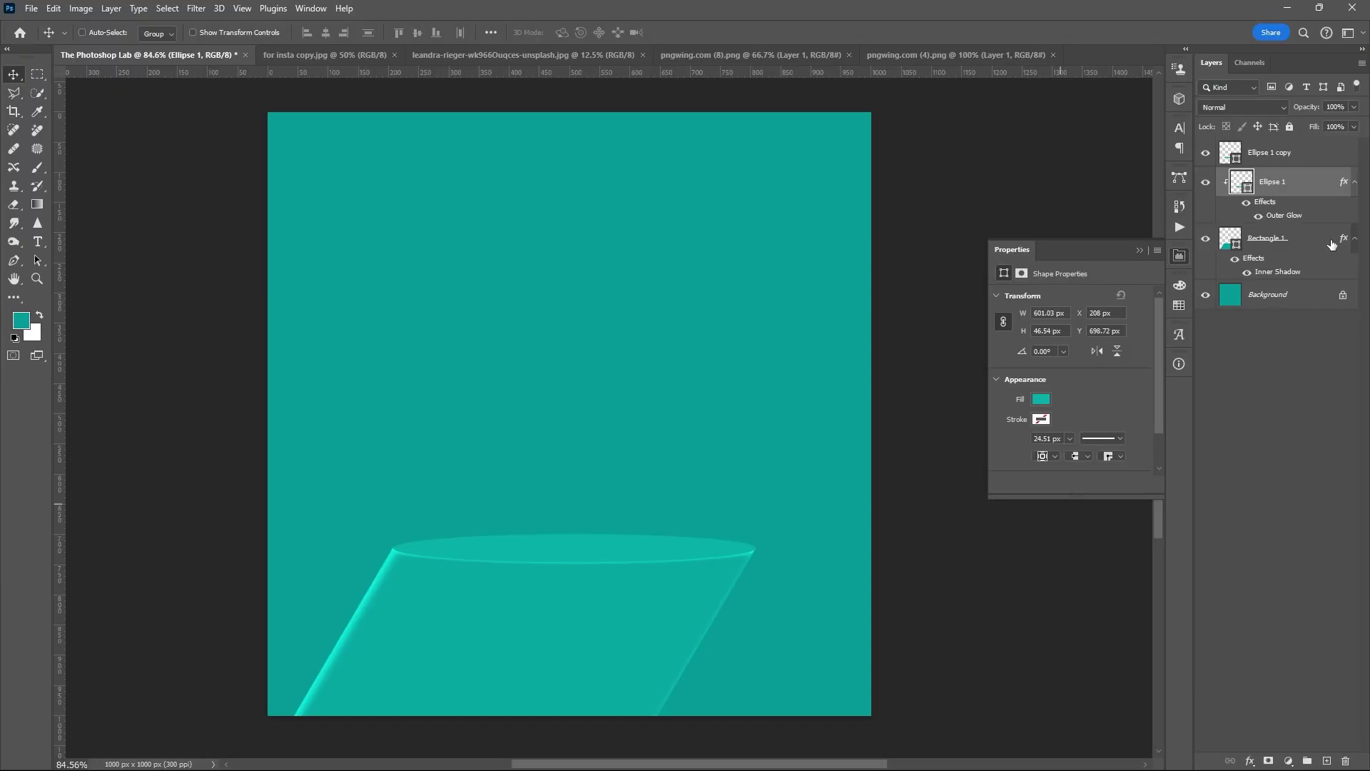
Step: Add a clipped layer directly above the parallelogram layer and name it Shadow
left_click(1327, 250)
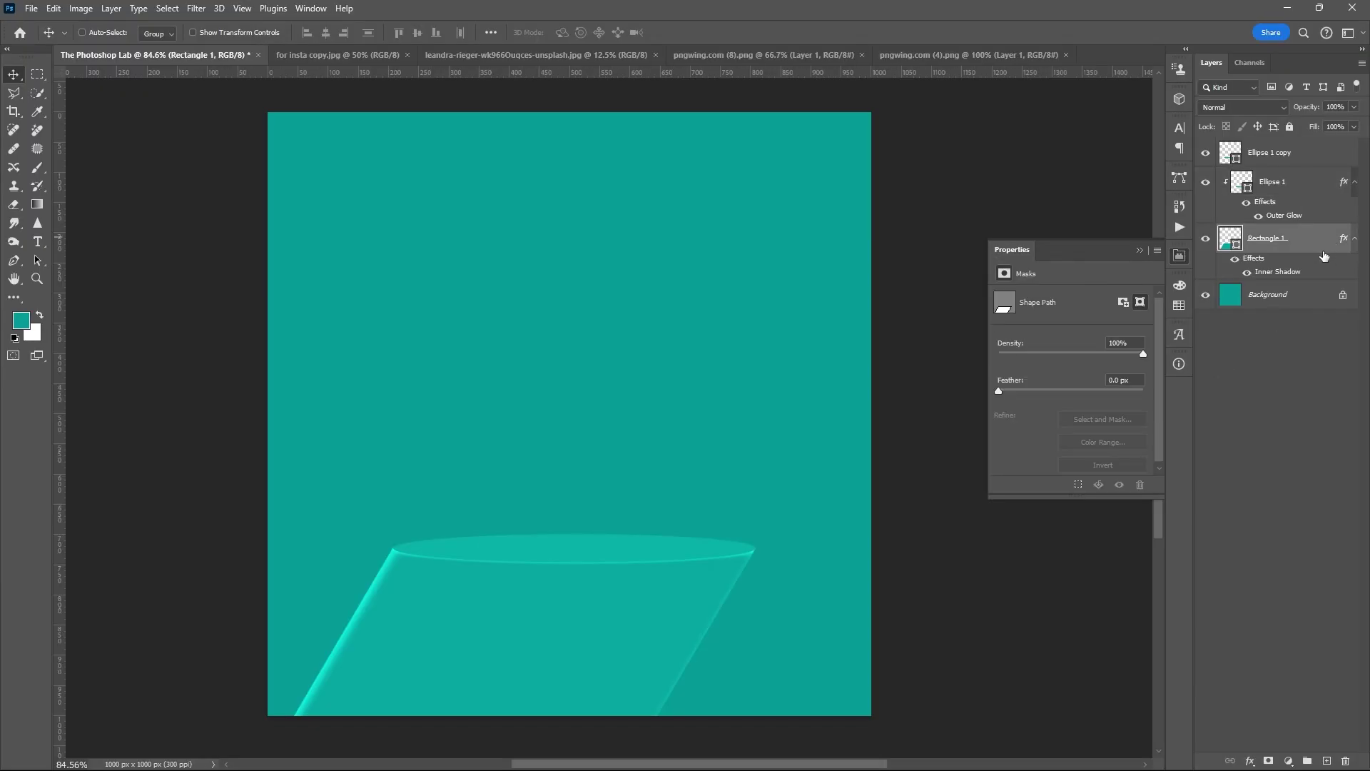
left_click(1329, 761)
double_click(1285, 236)
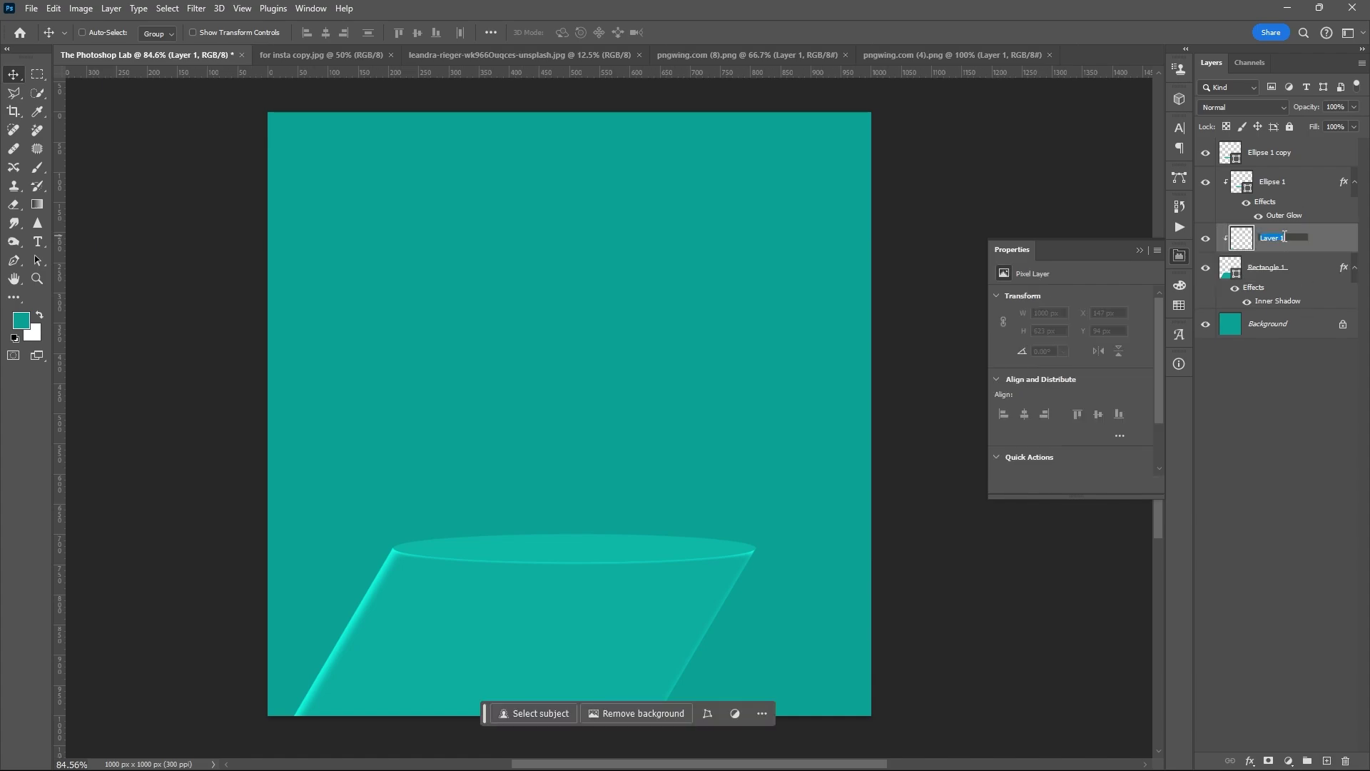
type("Shadow")
key("Return")
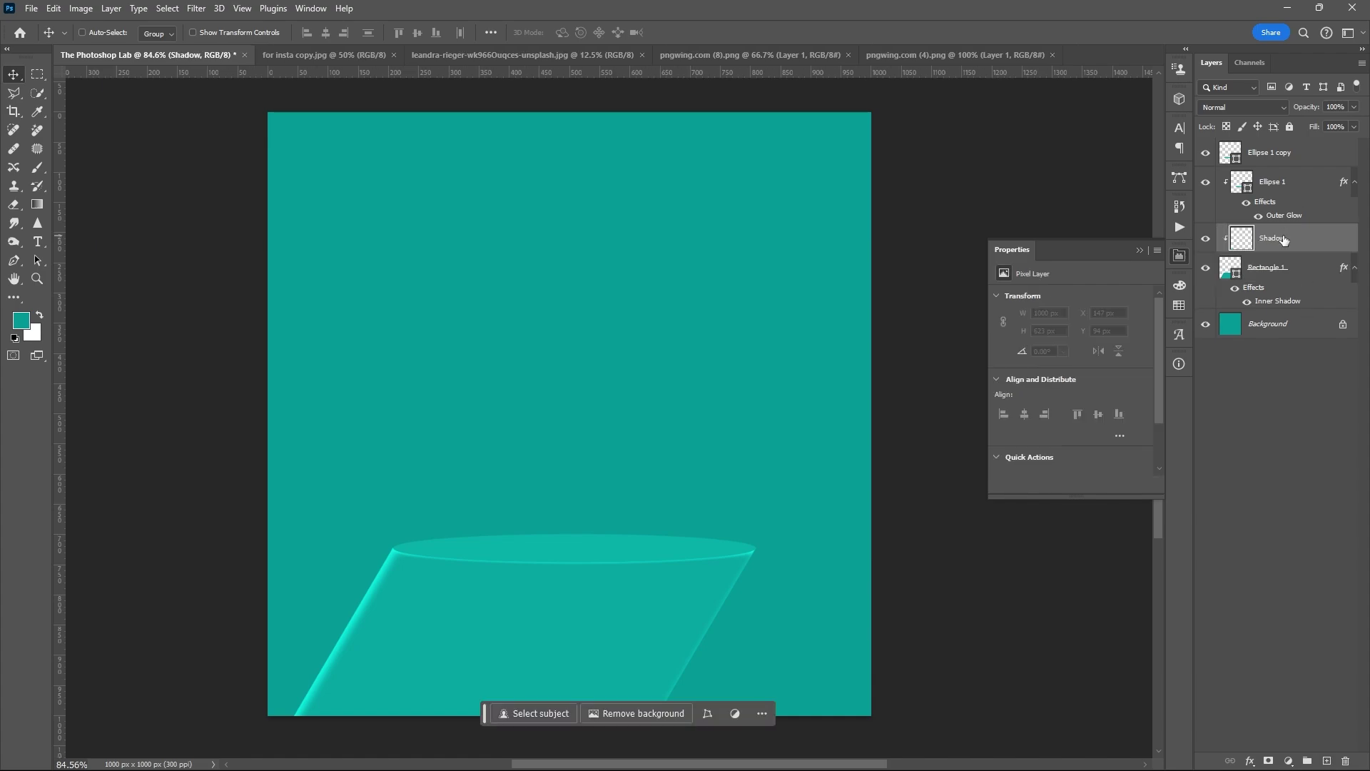
Step: Paint a soft dark-teal shadow diagonally across the podium's side on the Shadow layer with a 250 px brush at 40% flow
left_click(1138, 249)
left_click(18, 320)
left_click_drag(1155, 443, 1174, 460)
key("Return")
key("b")
scroll(632, 499, "down", 3)
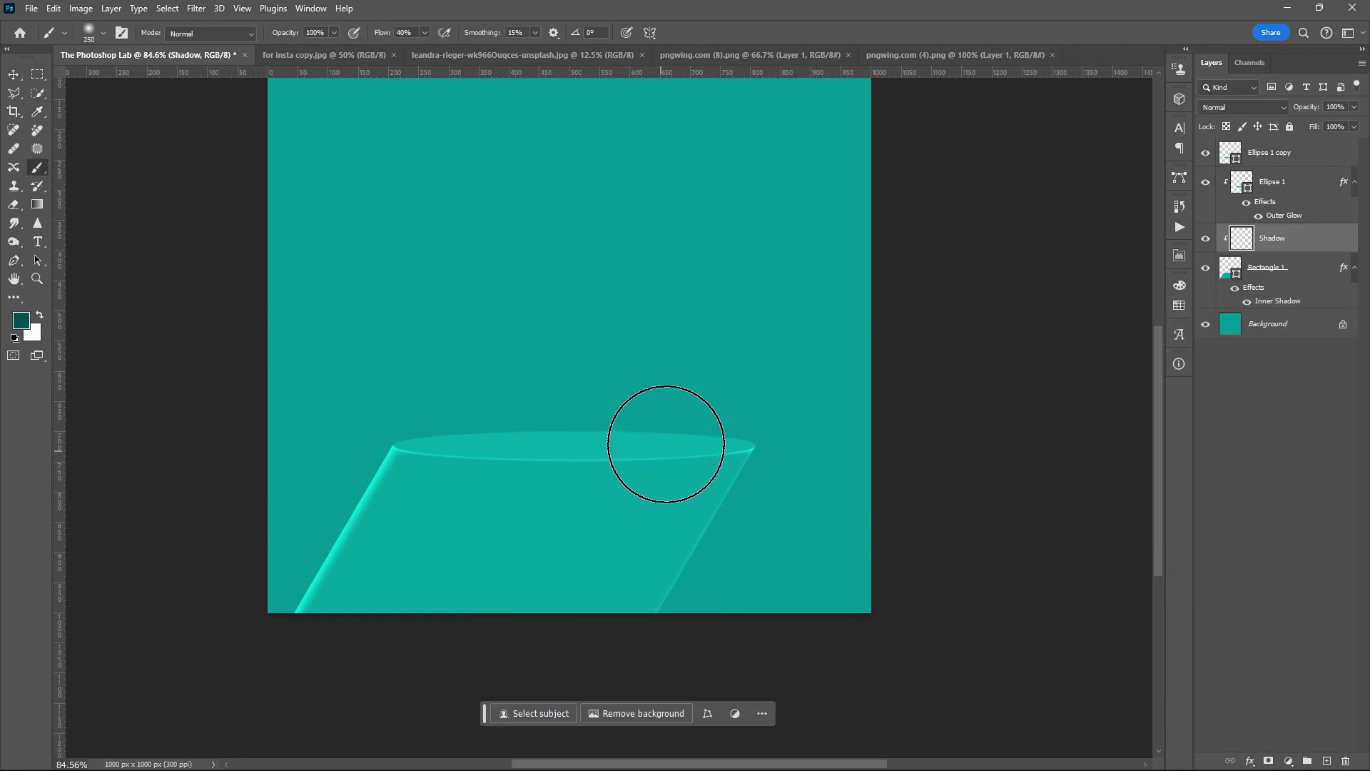
left_click_drag(749, 446, 464, 603)
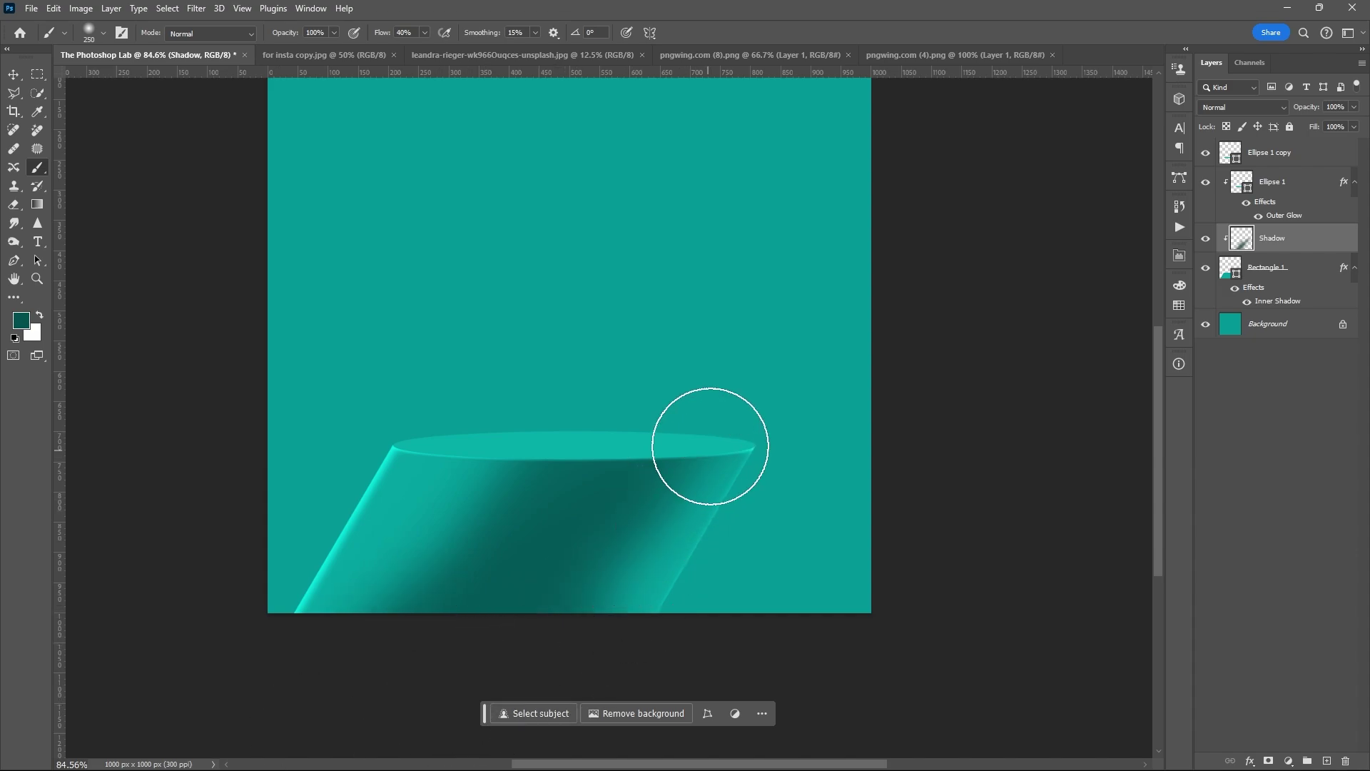
left_click_drag(710, 446, 546, 679)
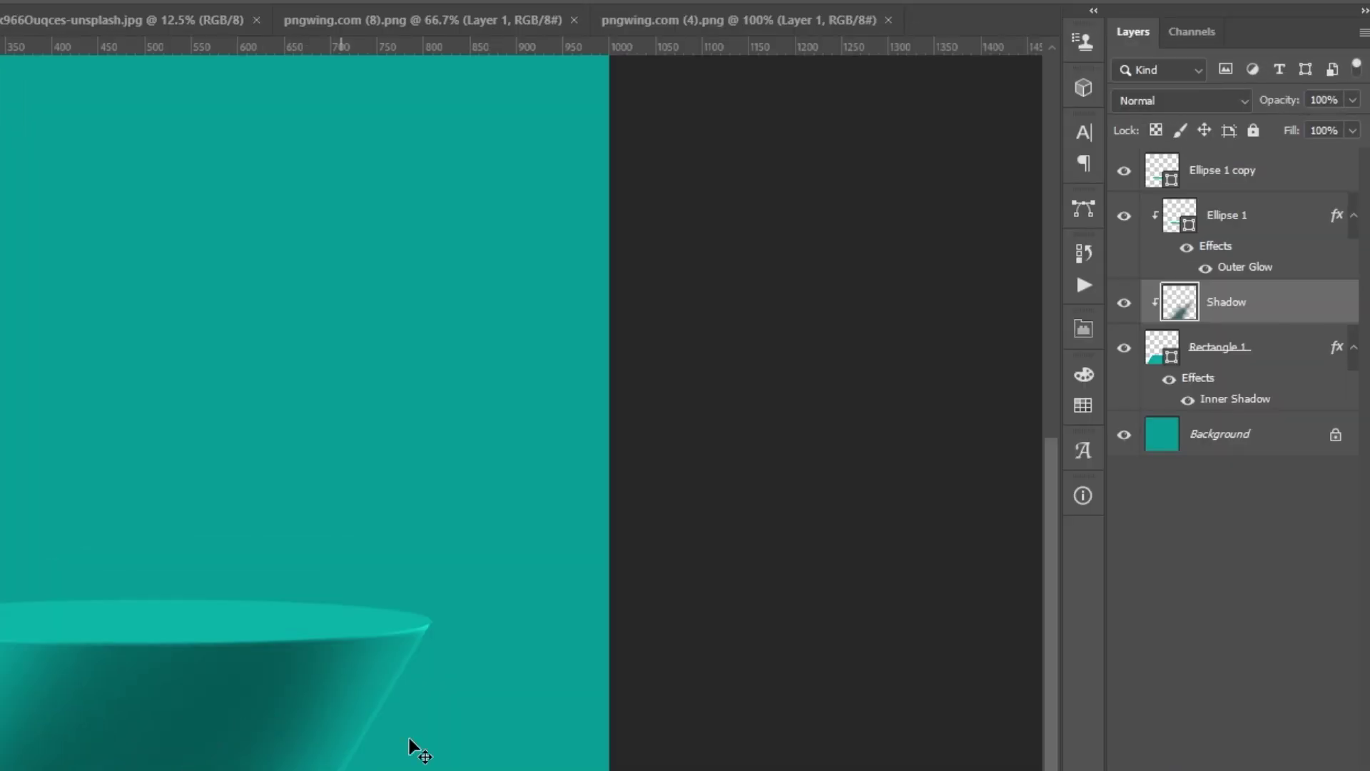
Step: Lower the Shadow layer's opacity to 60%
left_click(1353, 100)
left_click_drag(1358, 123, 1328, 126)
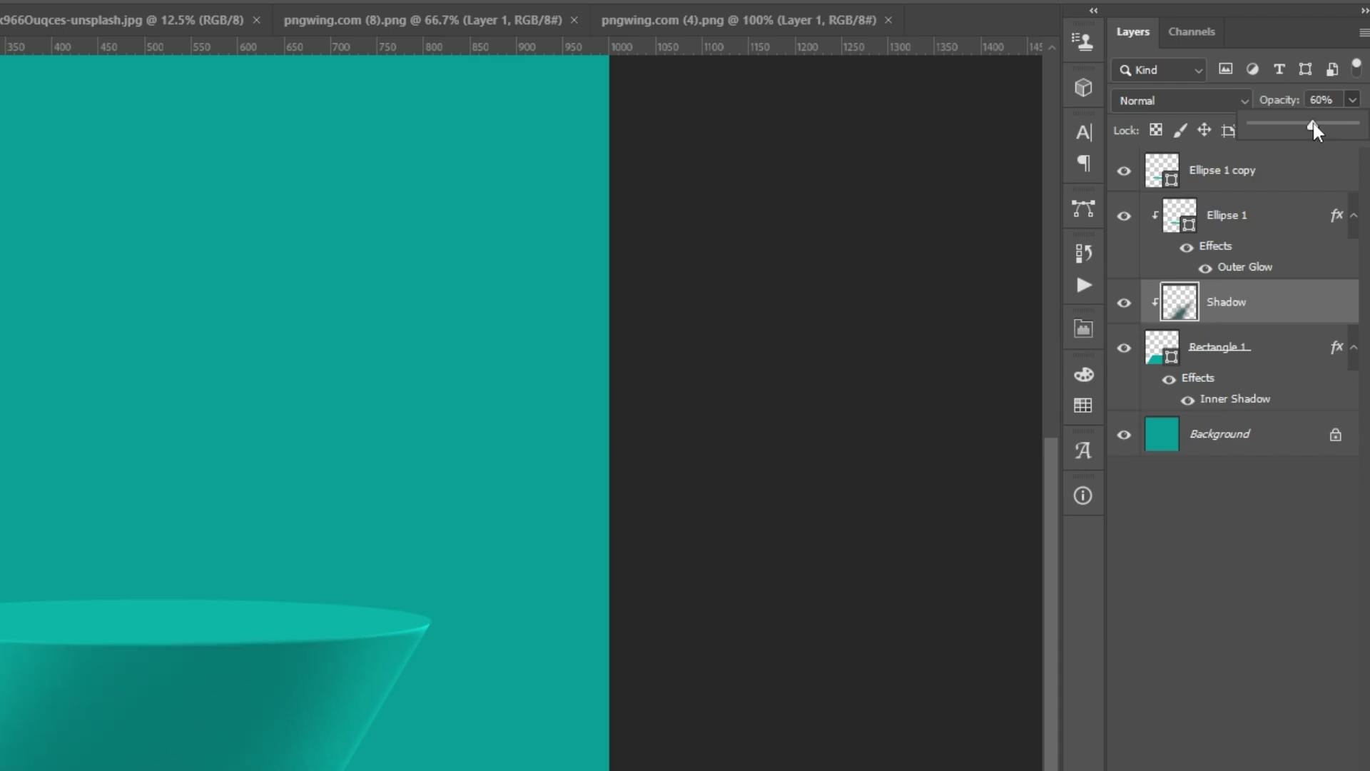
left_click(1279, 303)
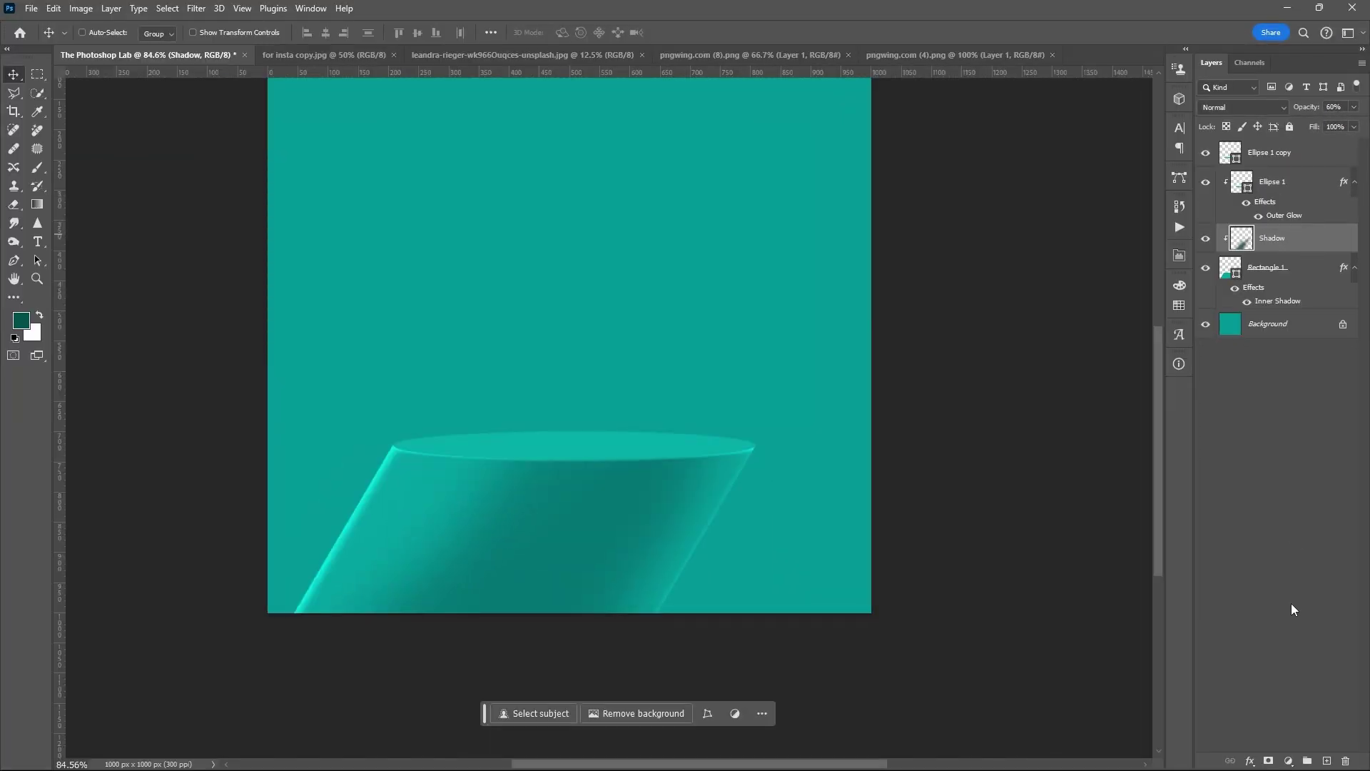
Step: Add a clipped layer directly above the Shadow layer, name it HL and set its blend mode to Overlay
left_click(1324, 760)
double_click(1274, 238)
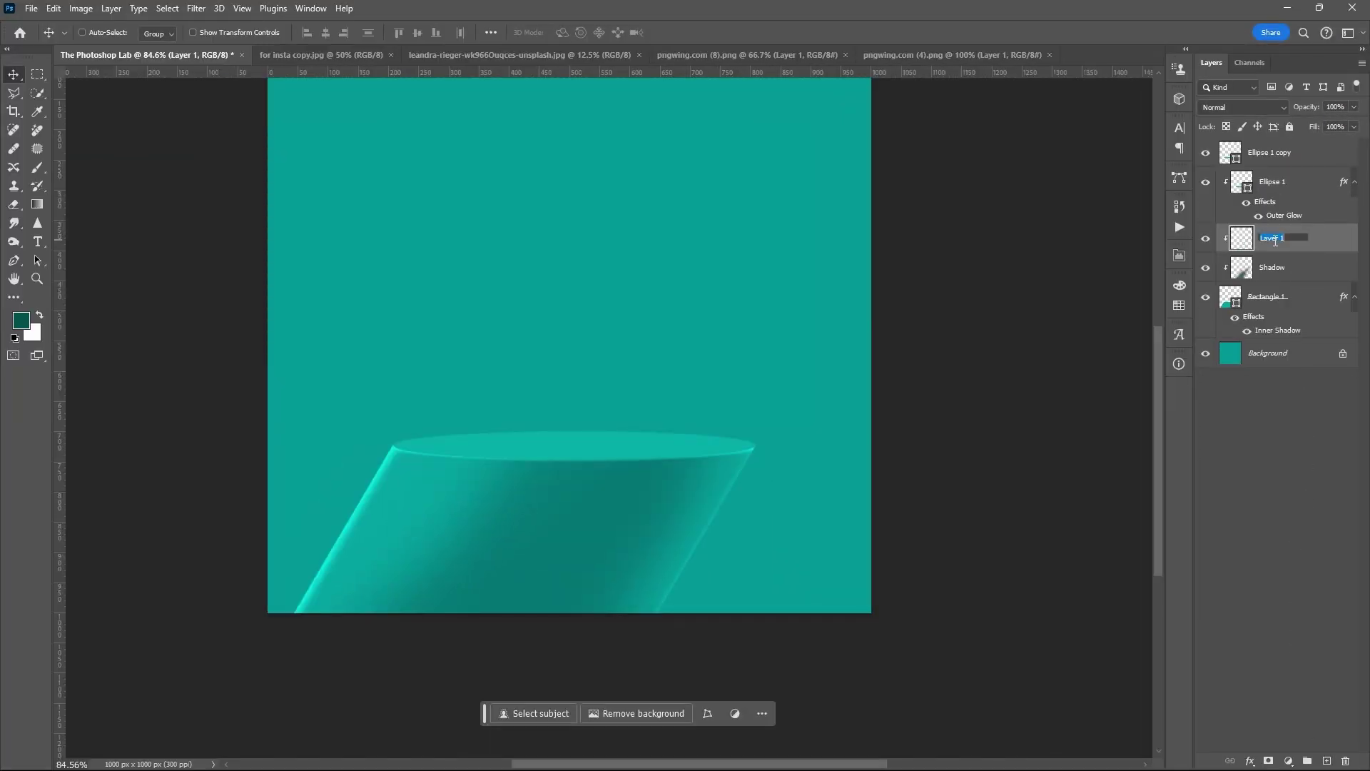
key("Return")
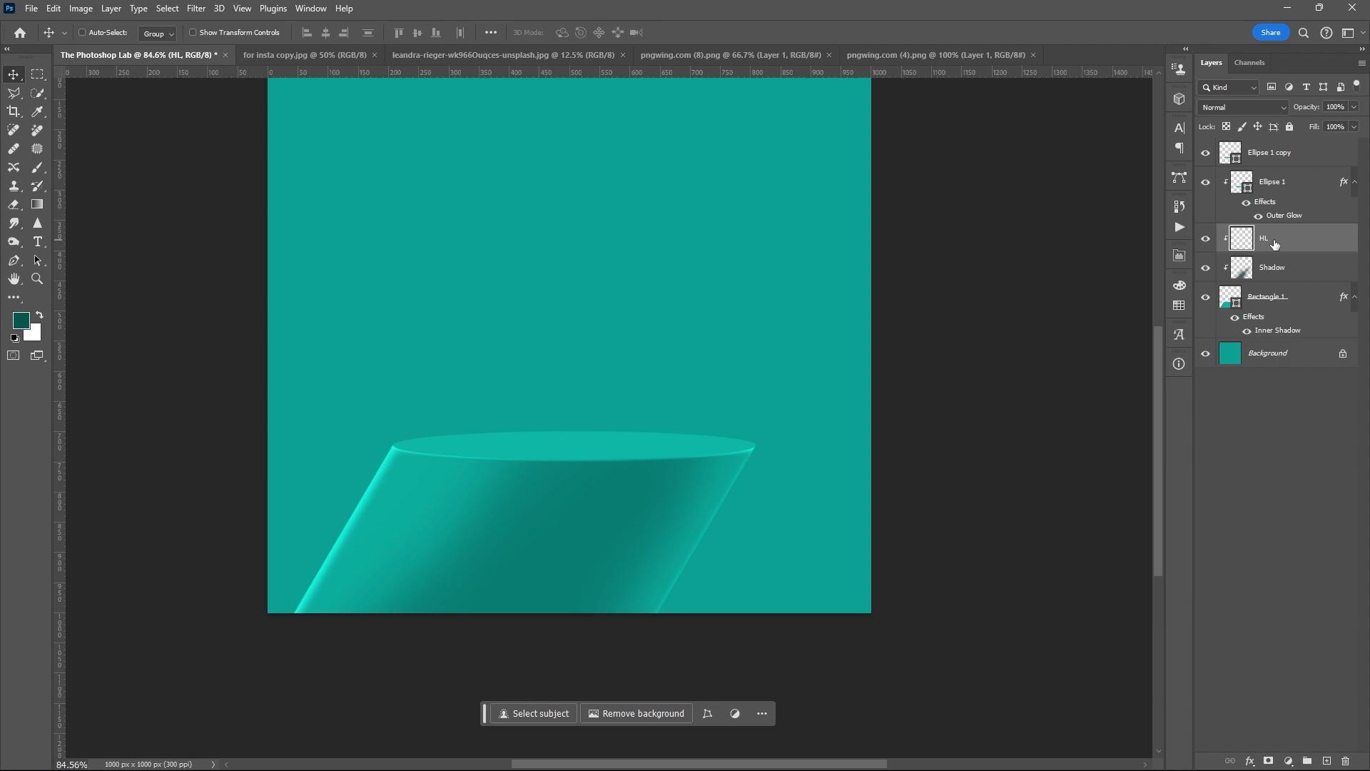
left_click(1251, 107)
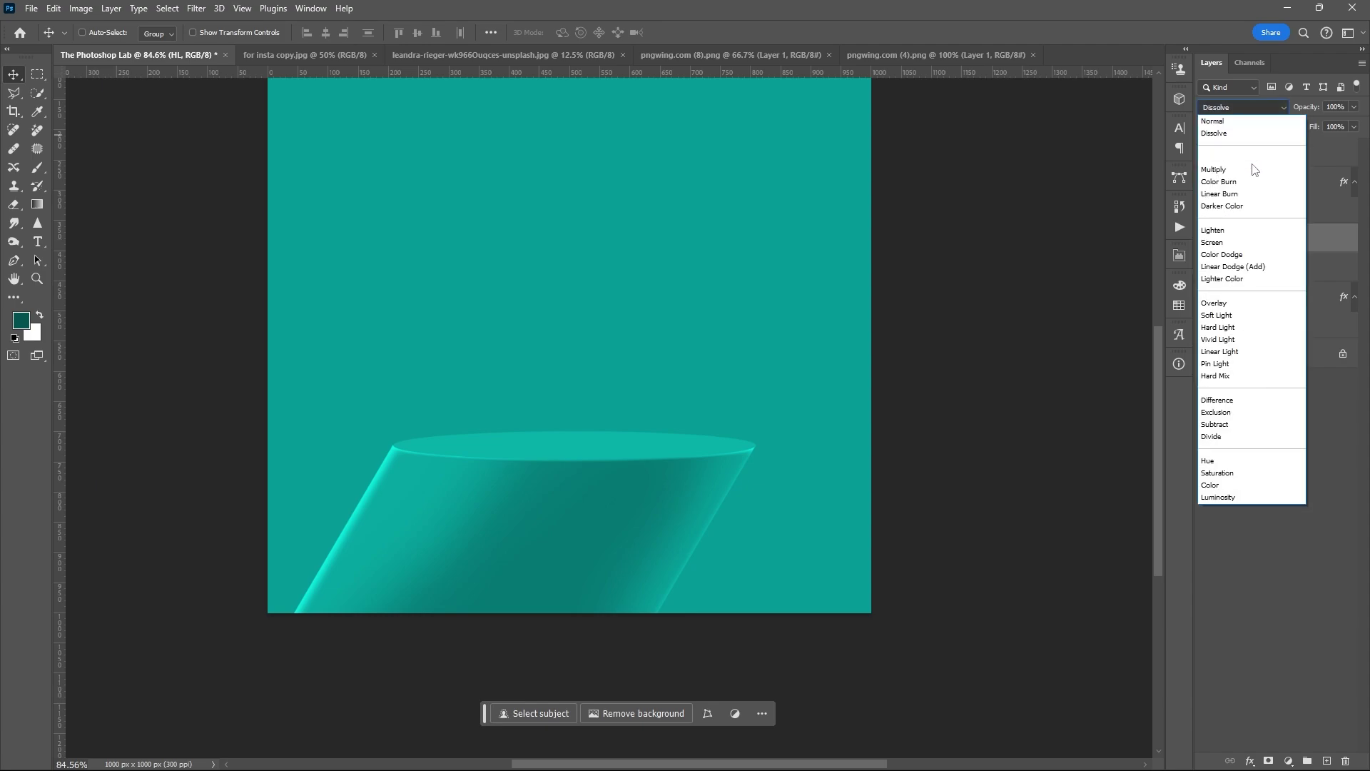
left_click(1240, 302)
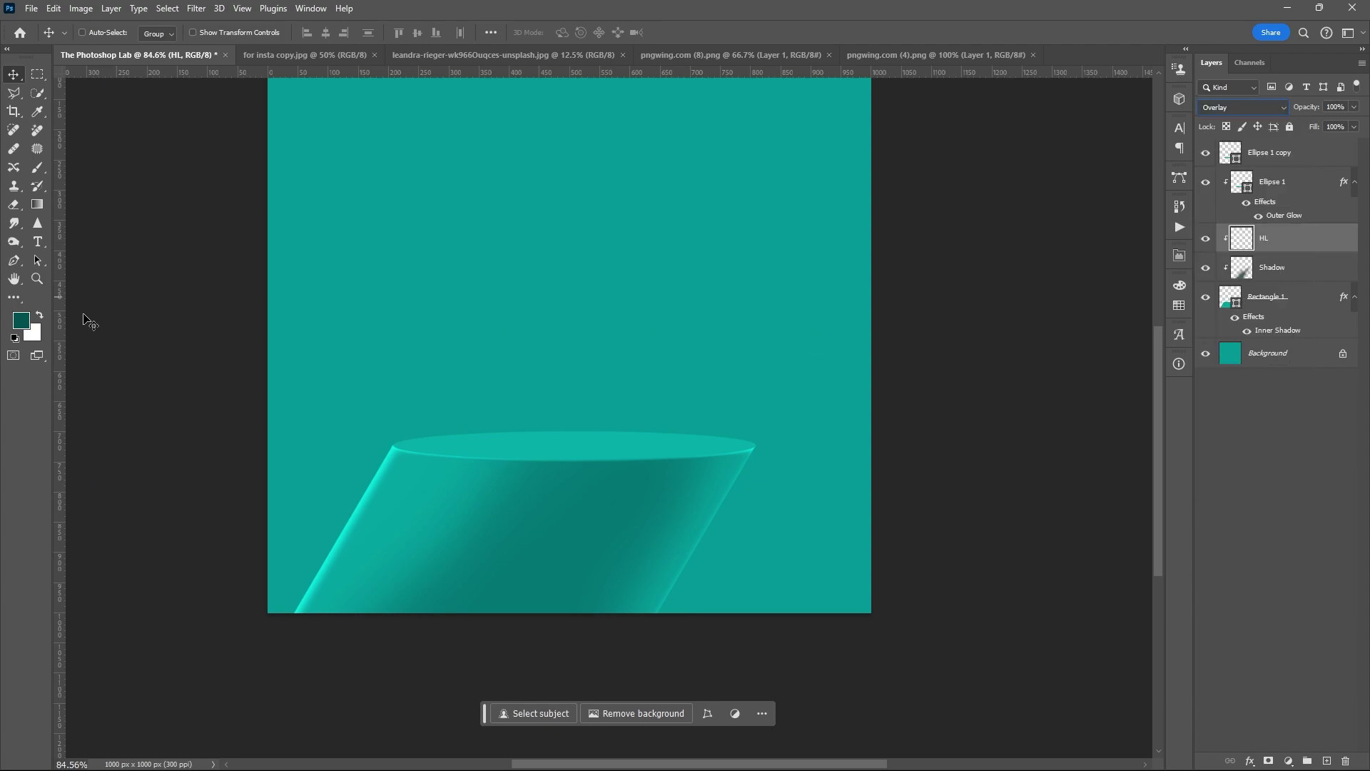
Step: Paint a soft white highlight along the podium's left slanted edge on the HL layer with a 300 px brush
left_click(40, 314)
key("b")
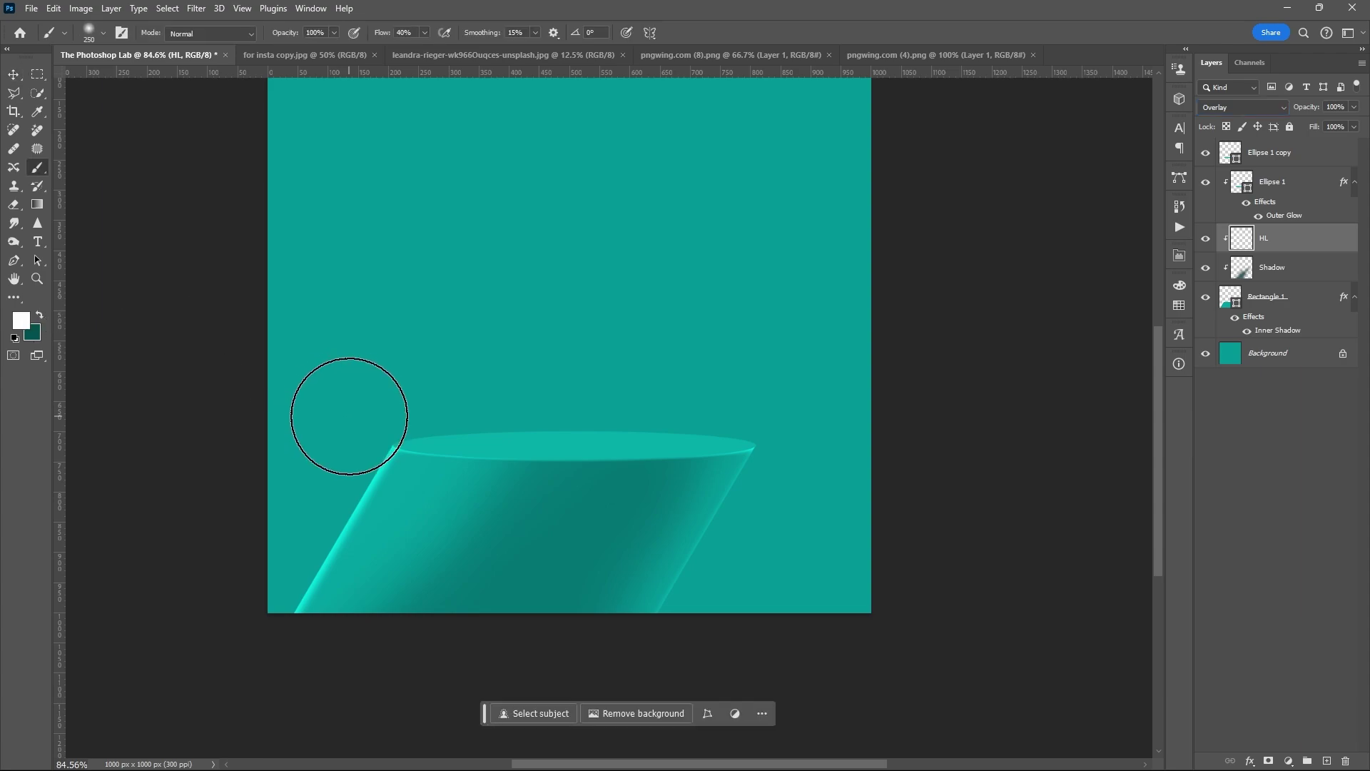
left_click_drag(206, 651, 426, 342)
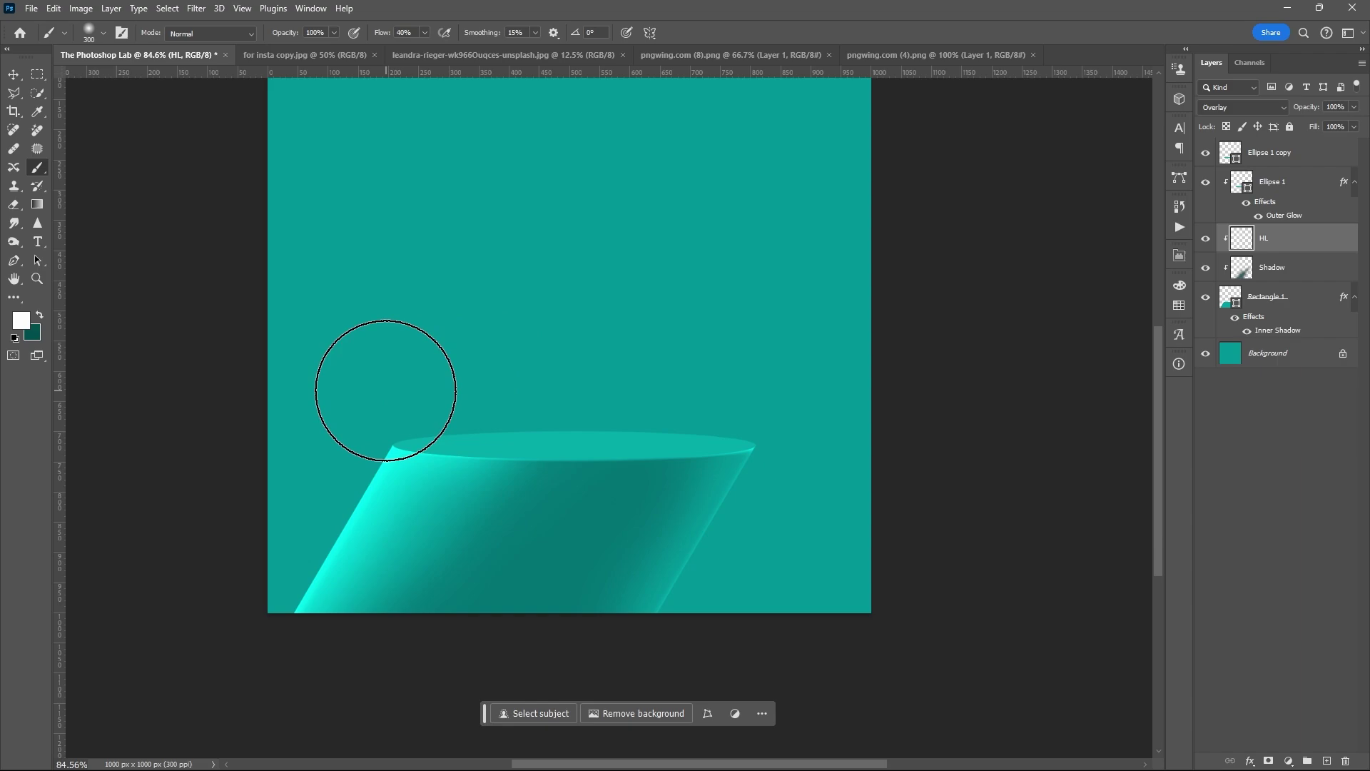
Step: Paint a thin white highlight on the podium's side just below the top ellipse with a 125 px brush
key("bracketleft")
key("bracketleft")
key("bracketleft")
key("bracketleft")
key("bracketleft")
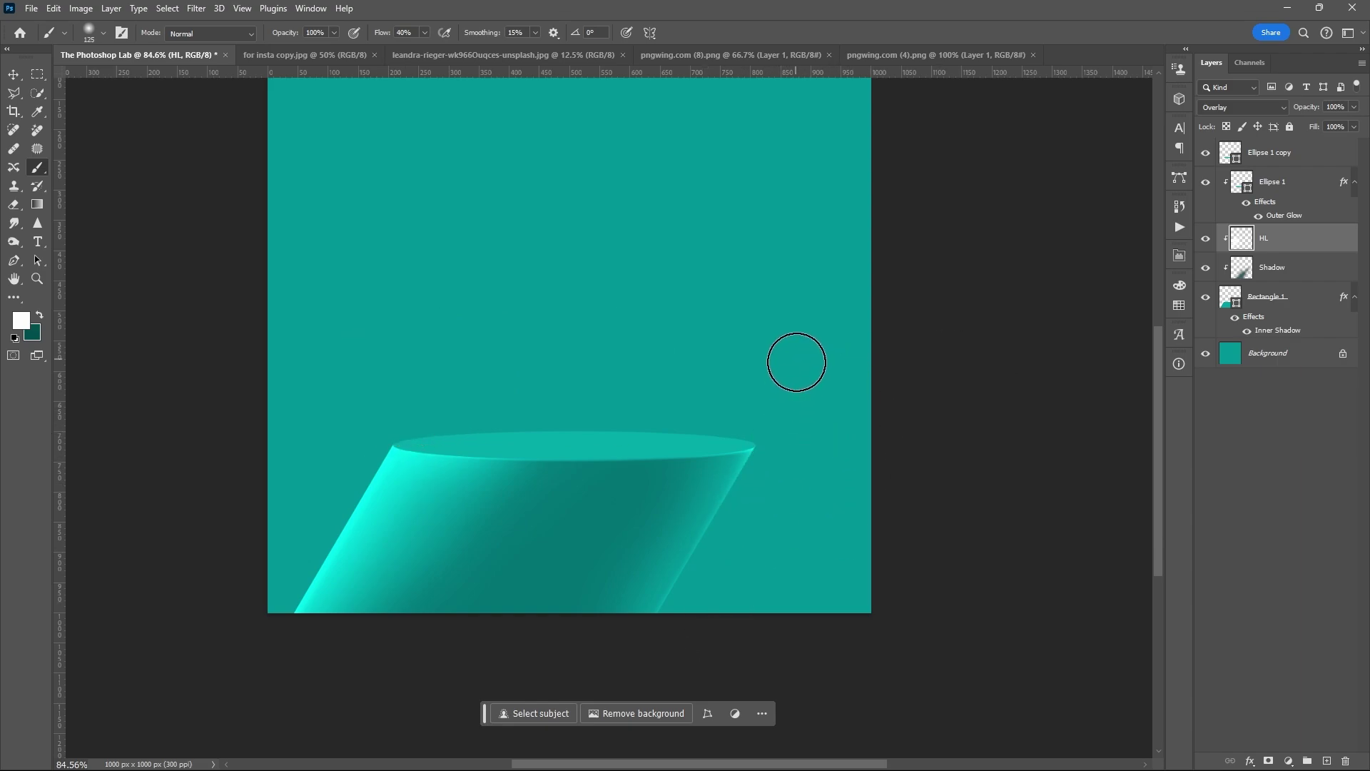
left_click_drag(602, 429, 270, 410)
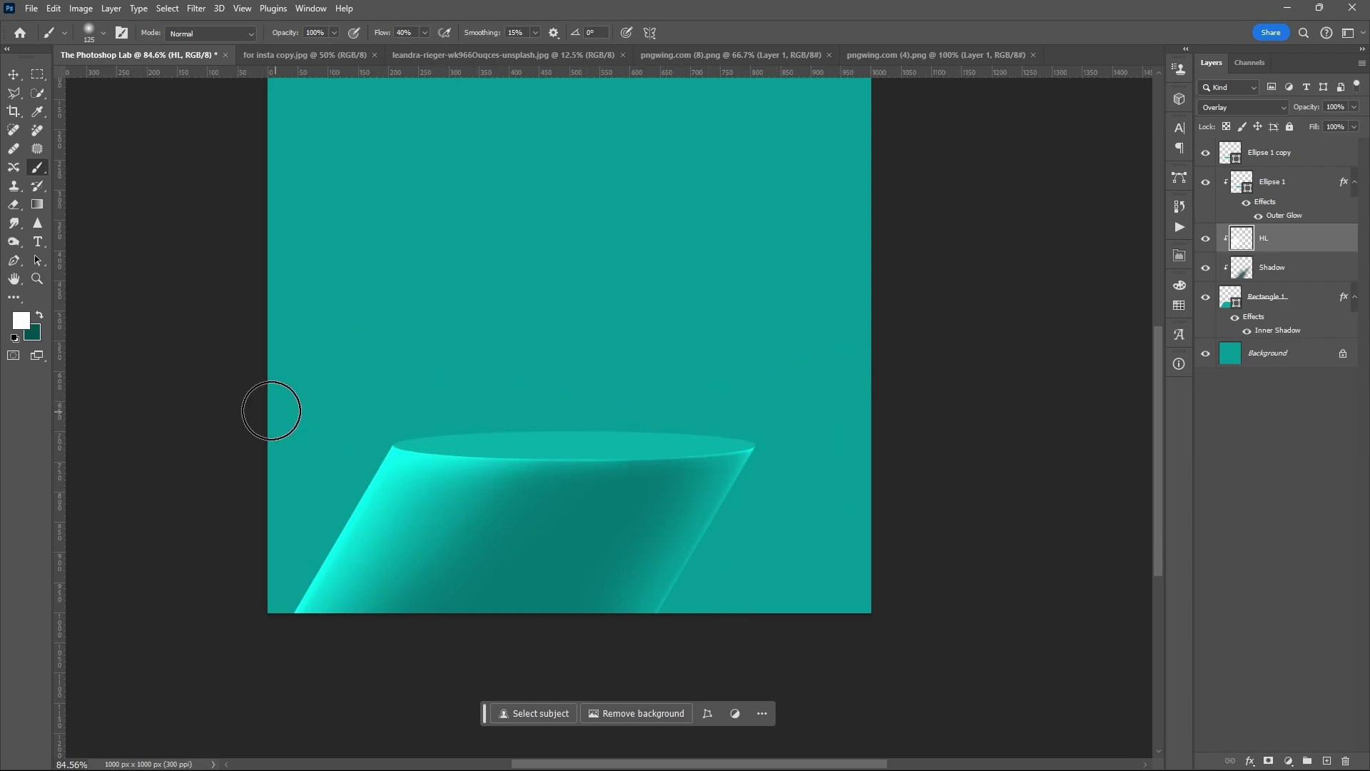
key("v")
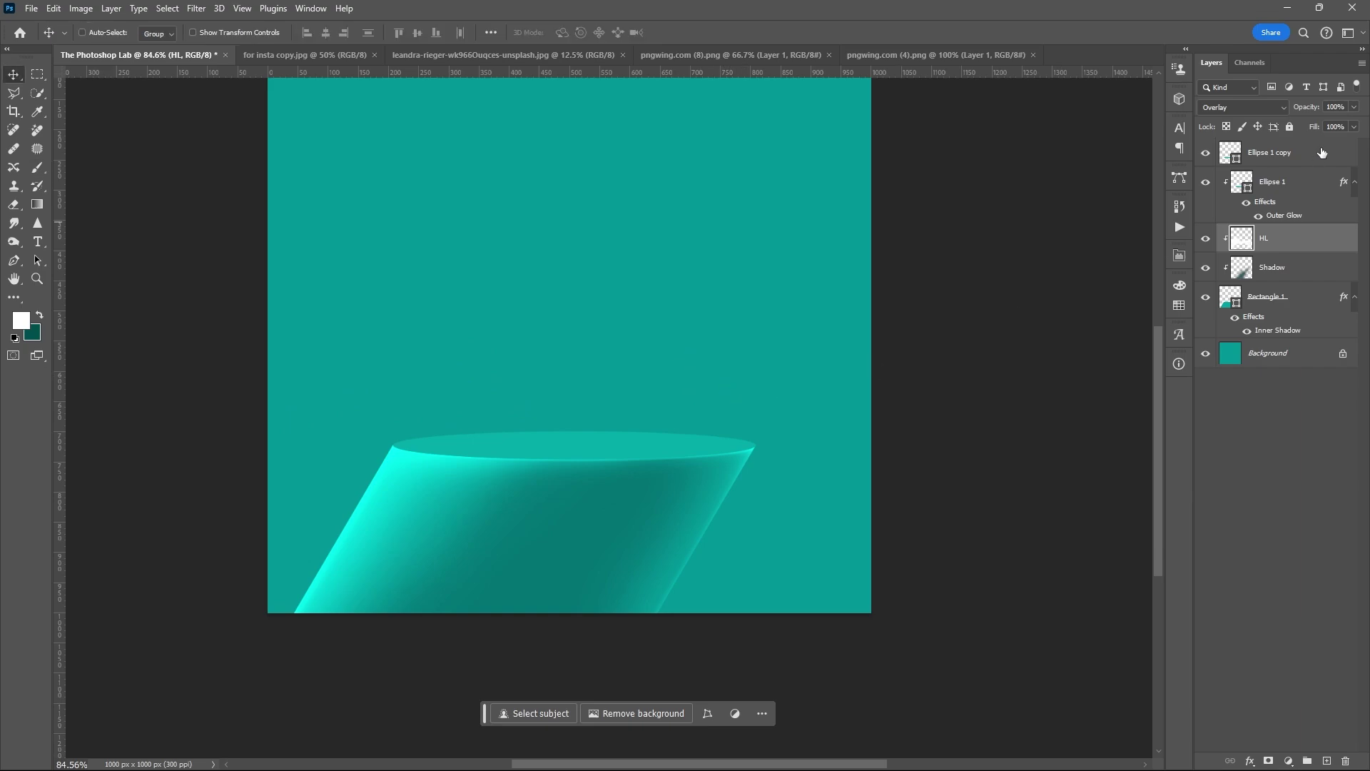
Step: Add a layer clipped to the Ellipse 1 copy layer and name it HL
left_click(1322, 152)
left_click(1326, 760)
left_click(1313, 167, "alt")
double_click(1278, 153)
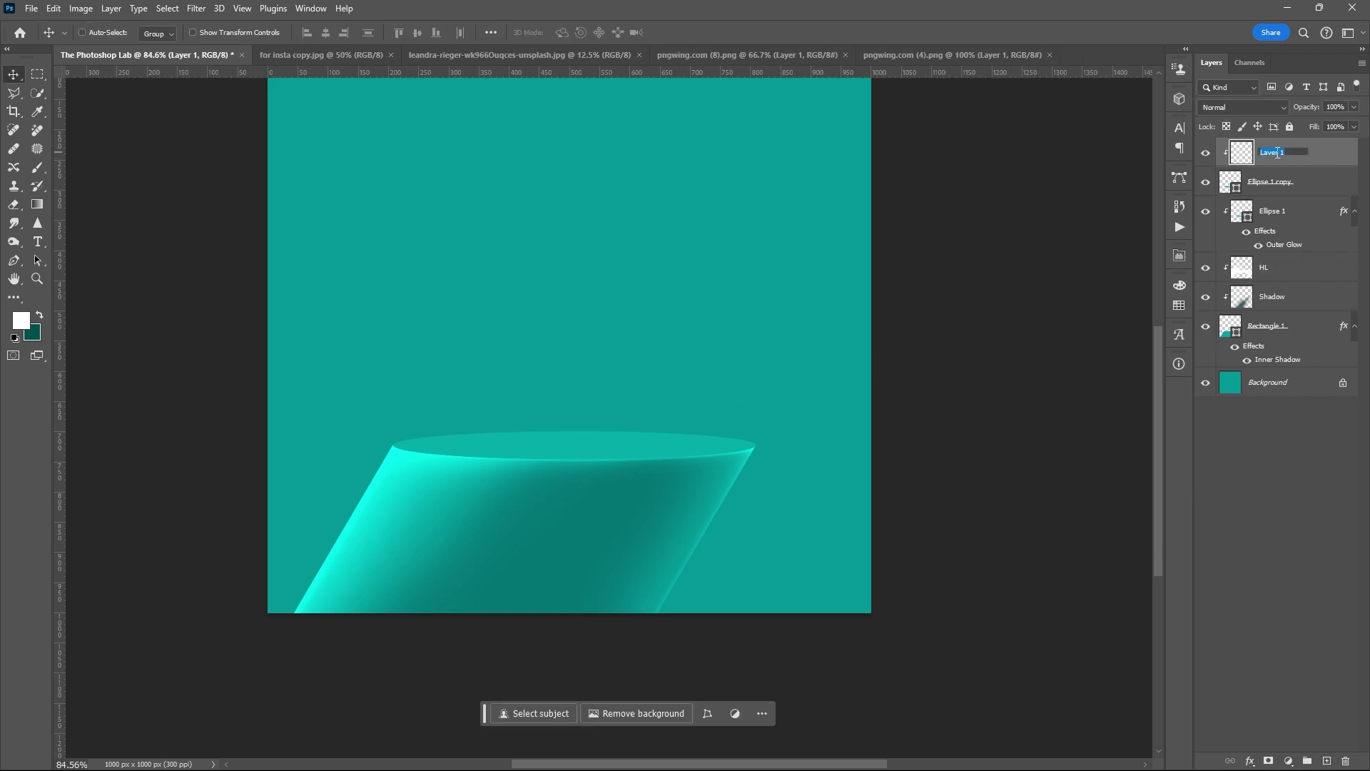
key("Return")
Step: Paint white highlights around the top ellipse's rim and set that HL layer to Overlay at 80% opacity
key("b")
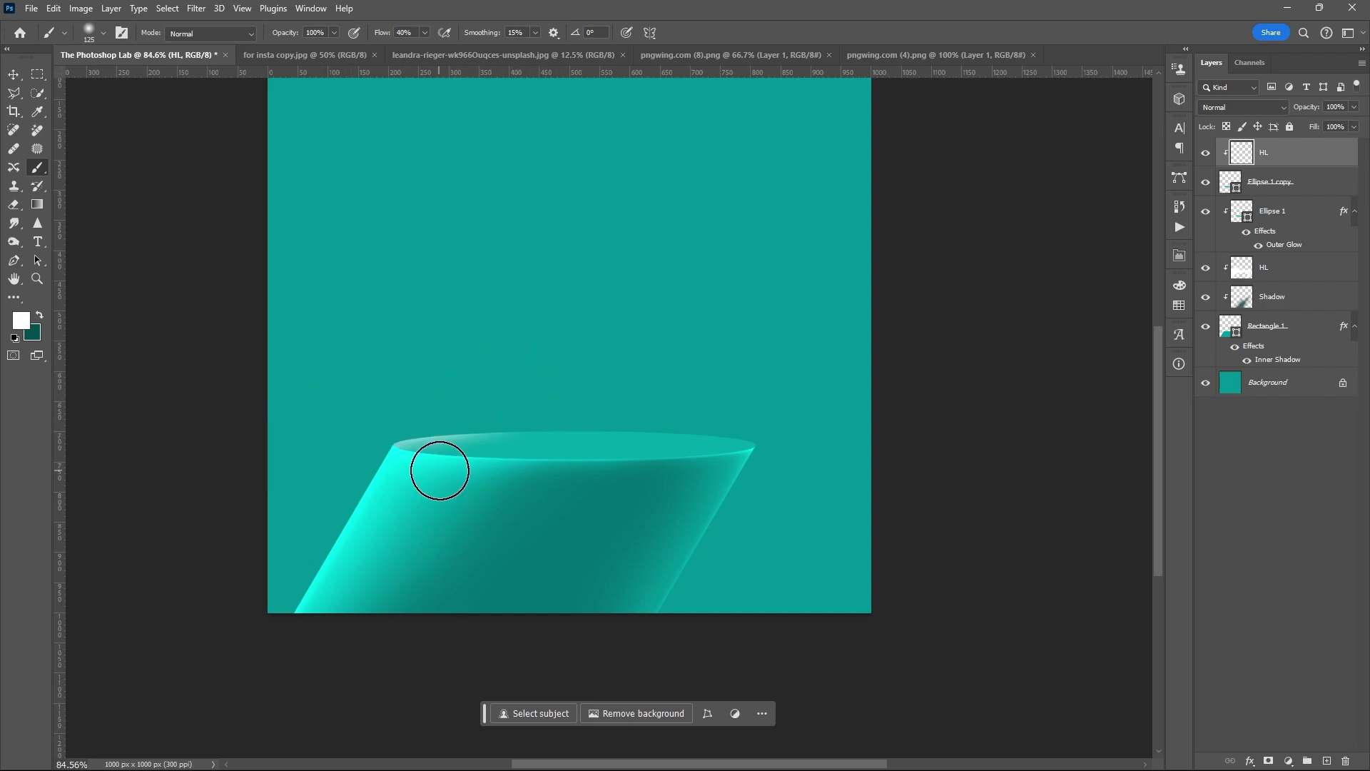
mouse_move(437, 469)
left_mouse_down()
mouse_move(764, 398)
mouse_move(597, 392)
mouse_move(627, 389)
left_mouse_up()
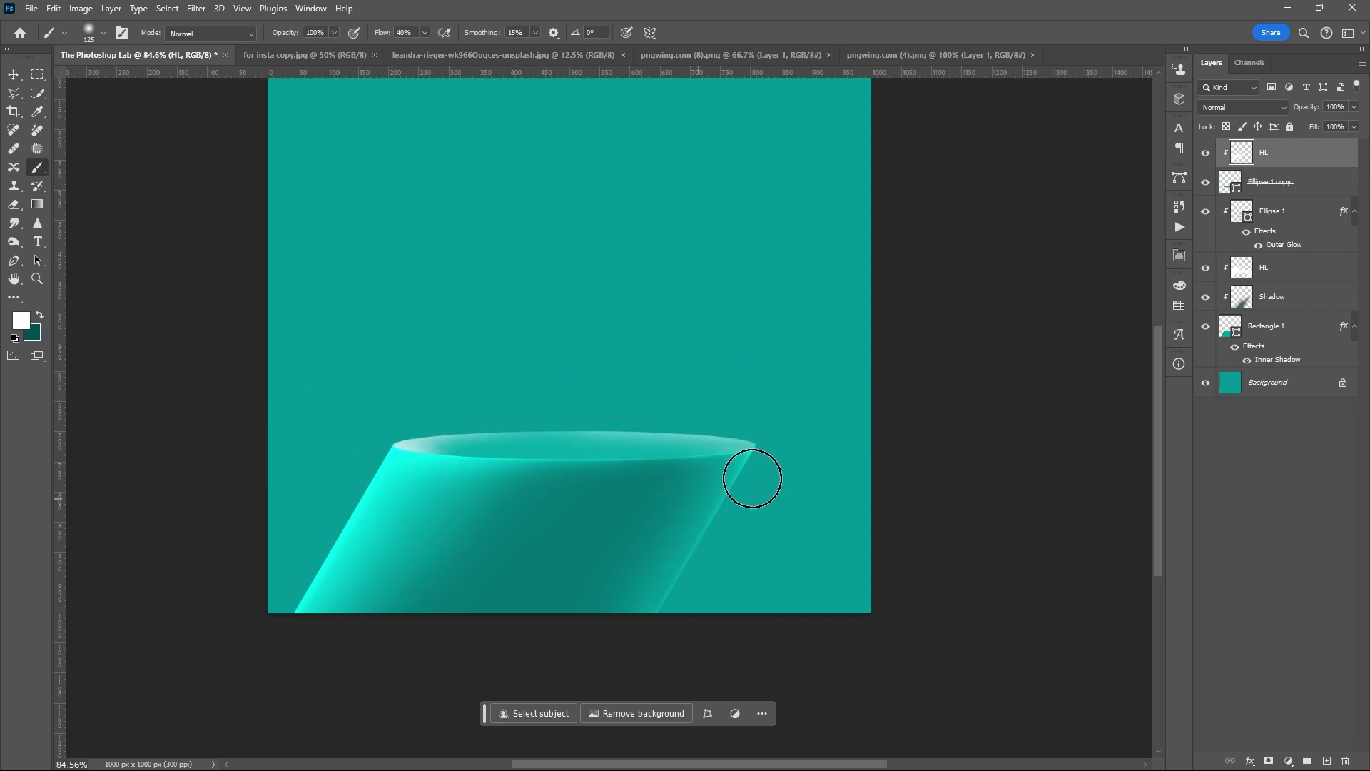
left_click(1244, 107)
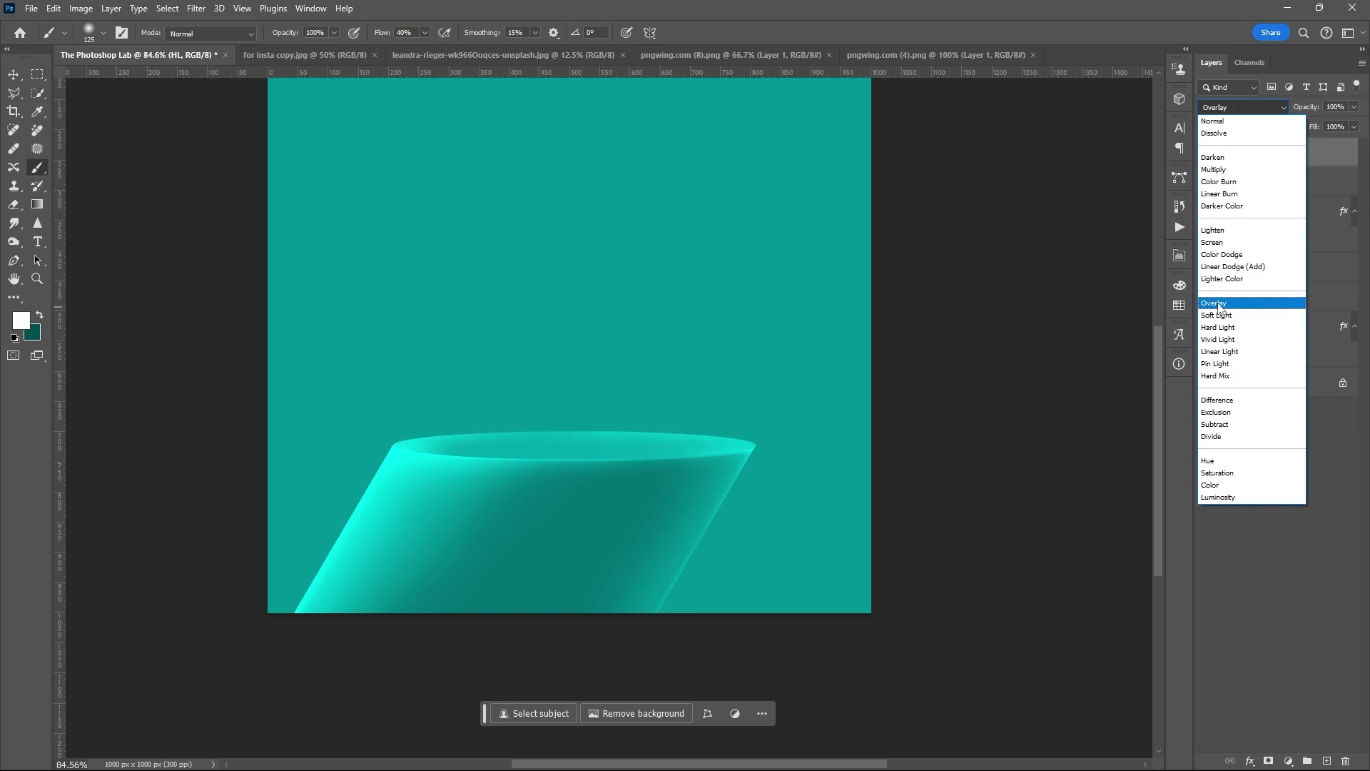
left_click(1213, 304)
left_click(1355, 109)
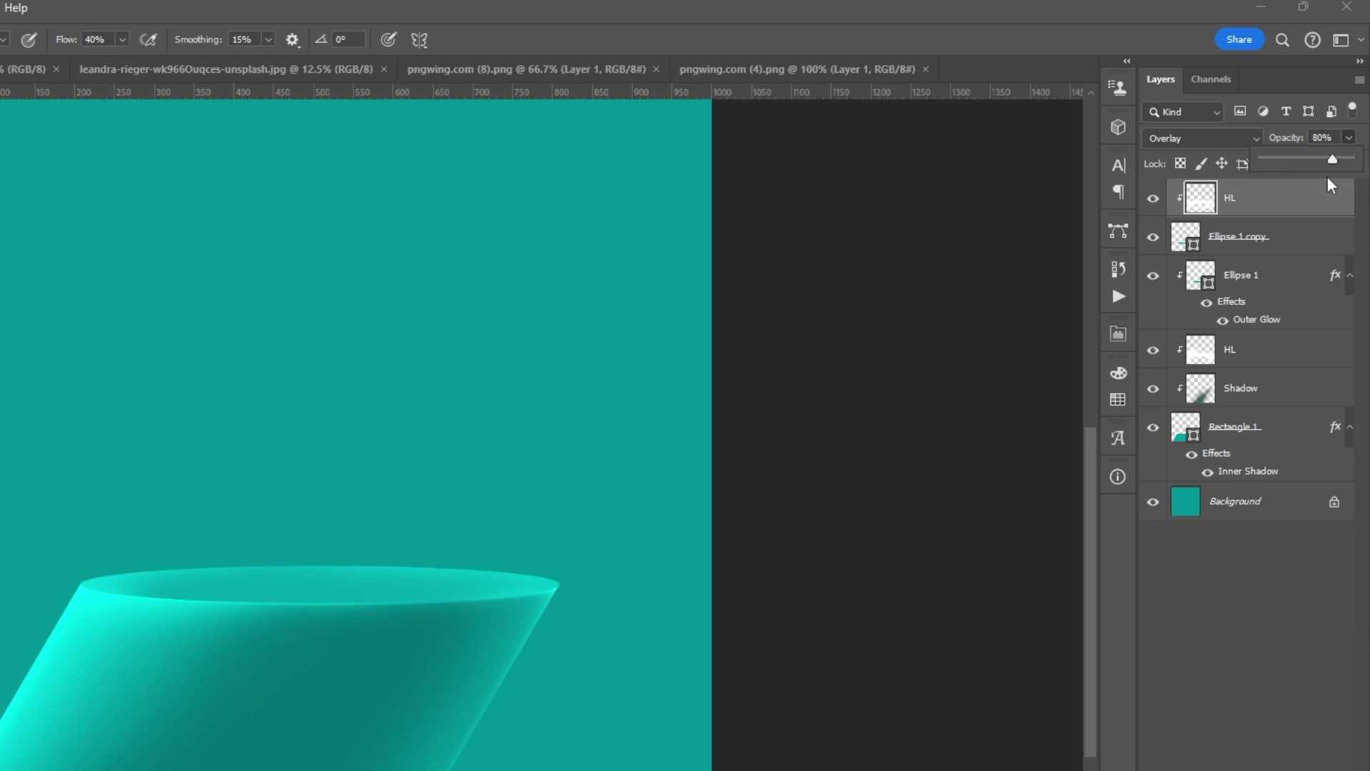
Step: Group all podium layers from the top HL layer down to Rectangle 1 and name the group Pillar 1
left_click(1287, 428, "shift")
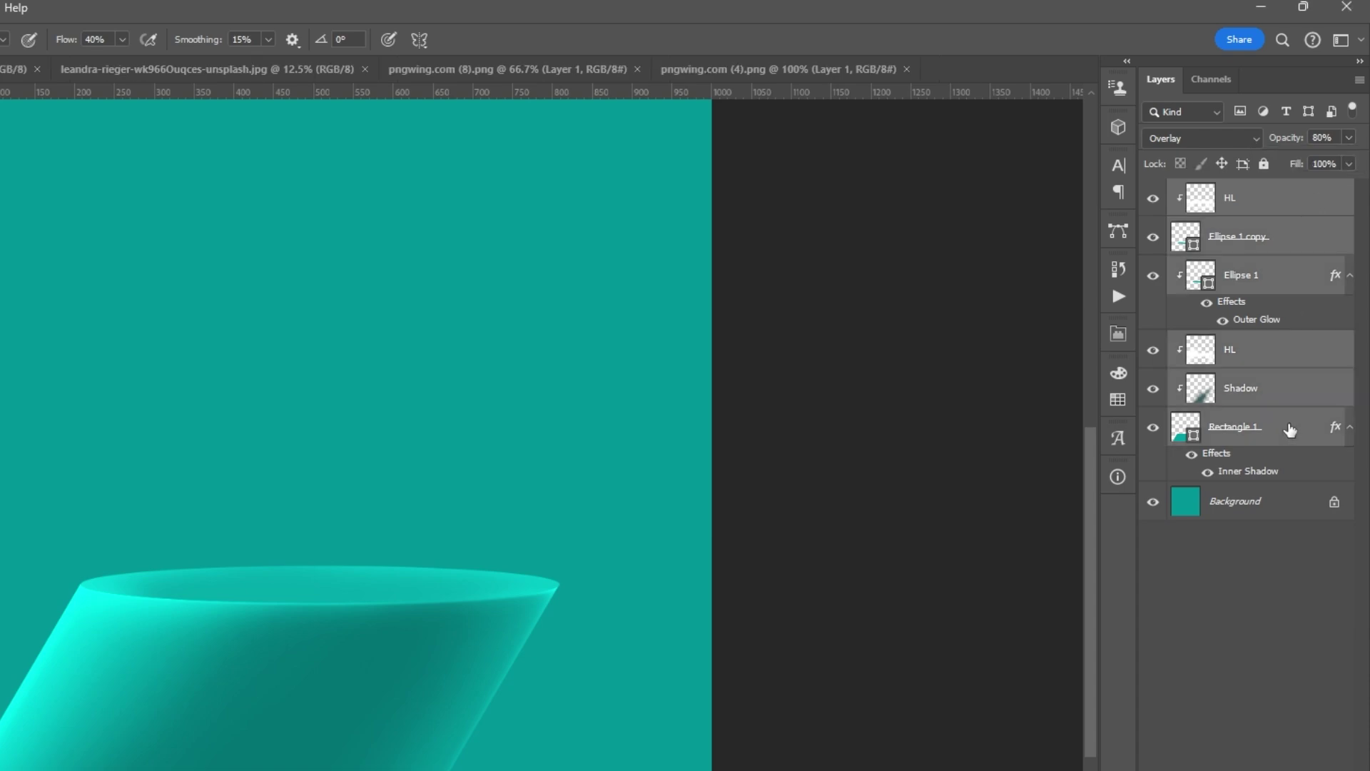
key("ctrl+g")
double_click(1228, 190)
type("Pillar 1")
key("Return")
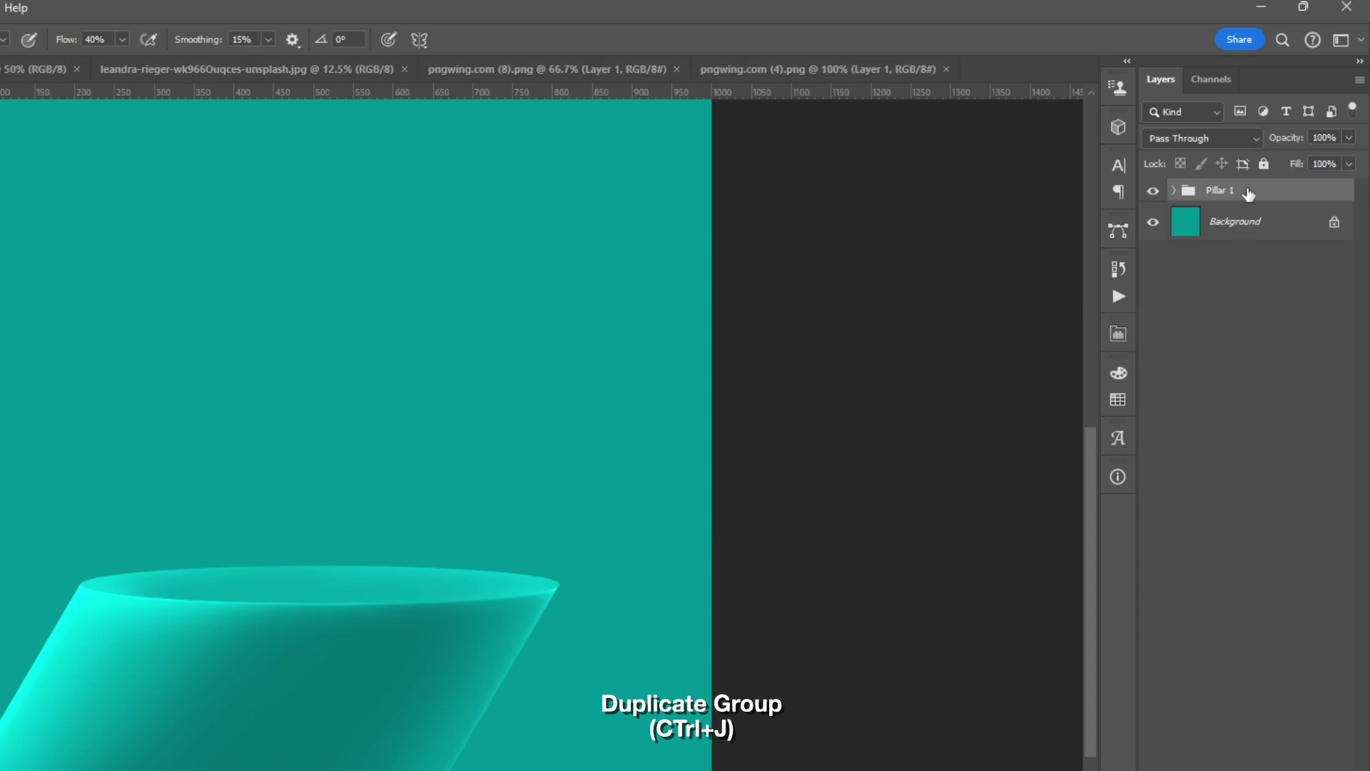
Step: Duplicate the Pillar 1 group and name the copy Pillar 2
key("ctrl+j")
double_click(1251, 190)
left_click(1261, 190)
left_click_drag(1261, 190, 1230, 190)
type("2")
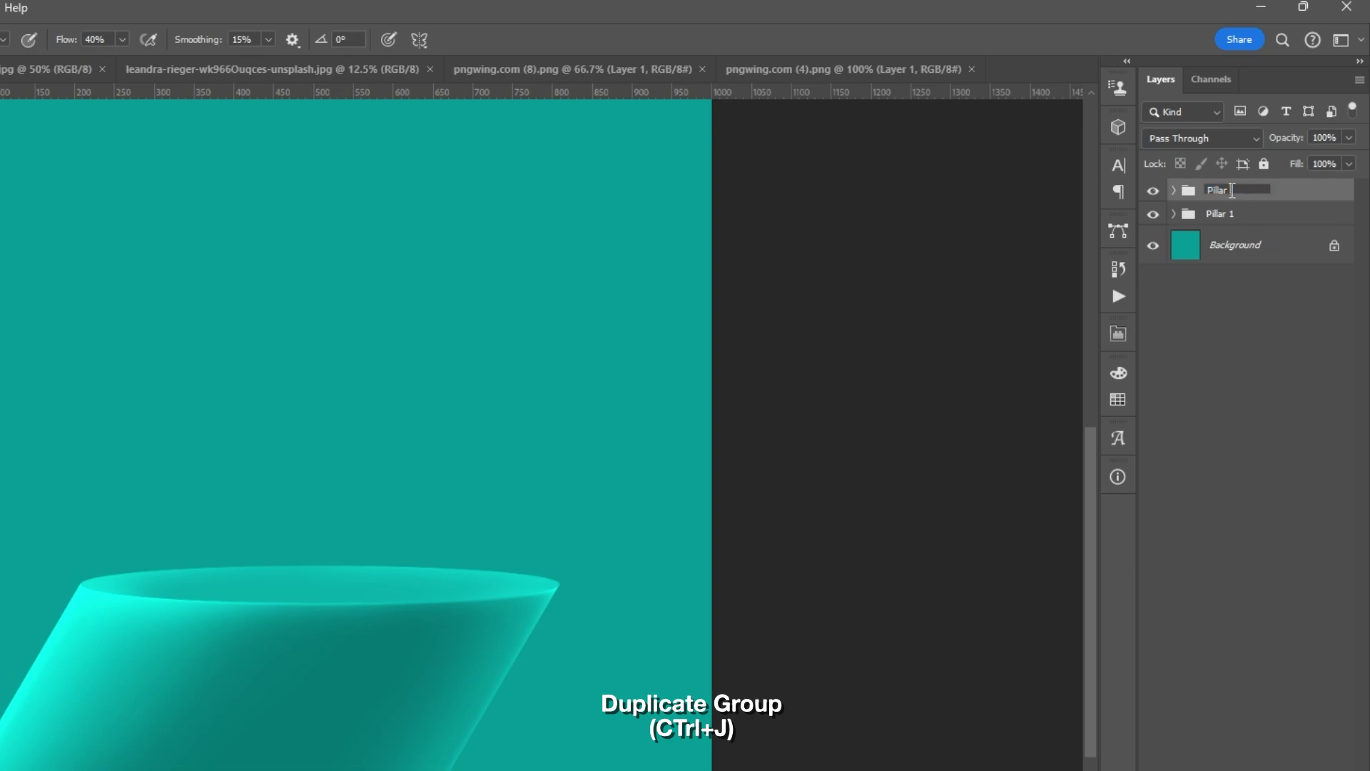
key("Return")
Step: Flip Pillar 2 horizontally, scale it to about 75% and place it at the lower right in front of Pillar 1
key("ctrl+t")
right_click(288, 694)
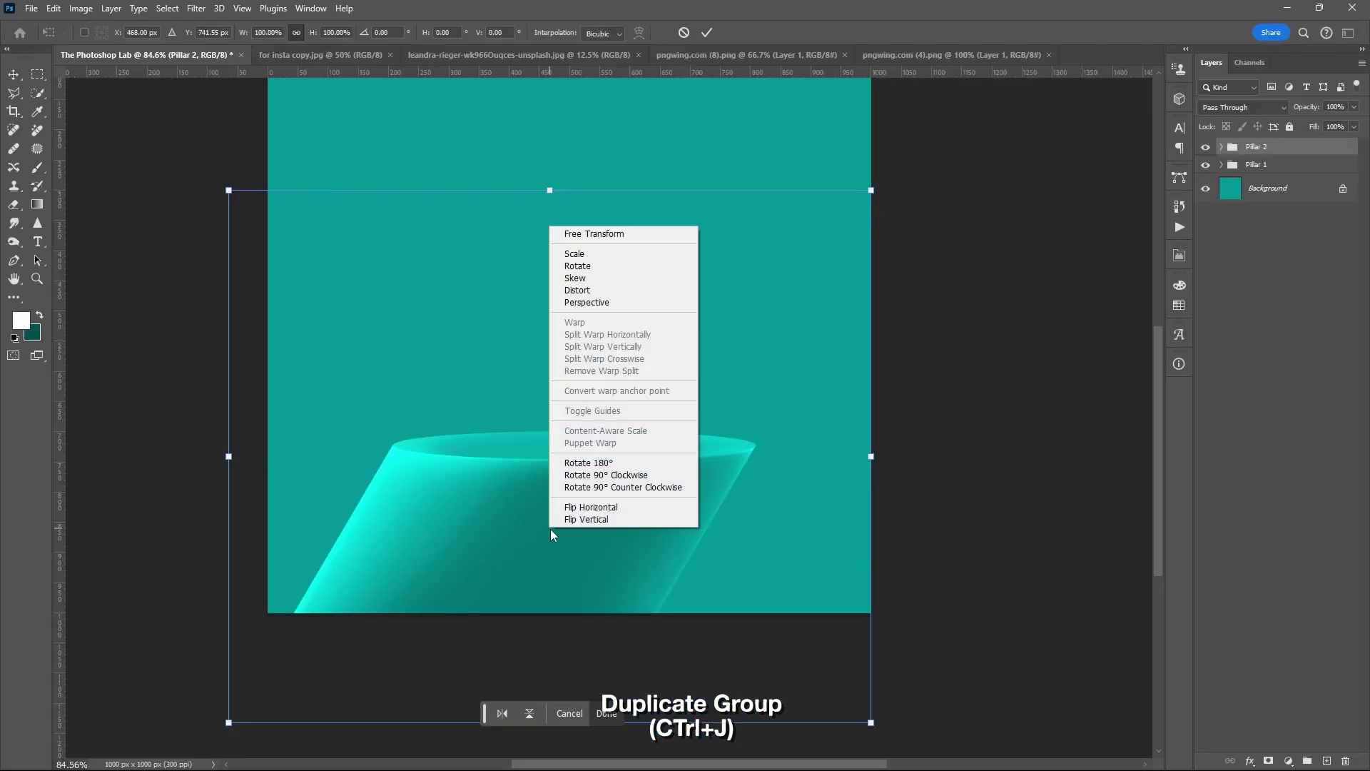
left_click(564, 507)
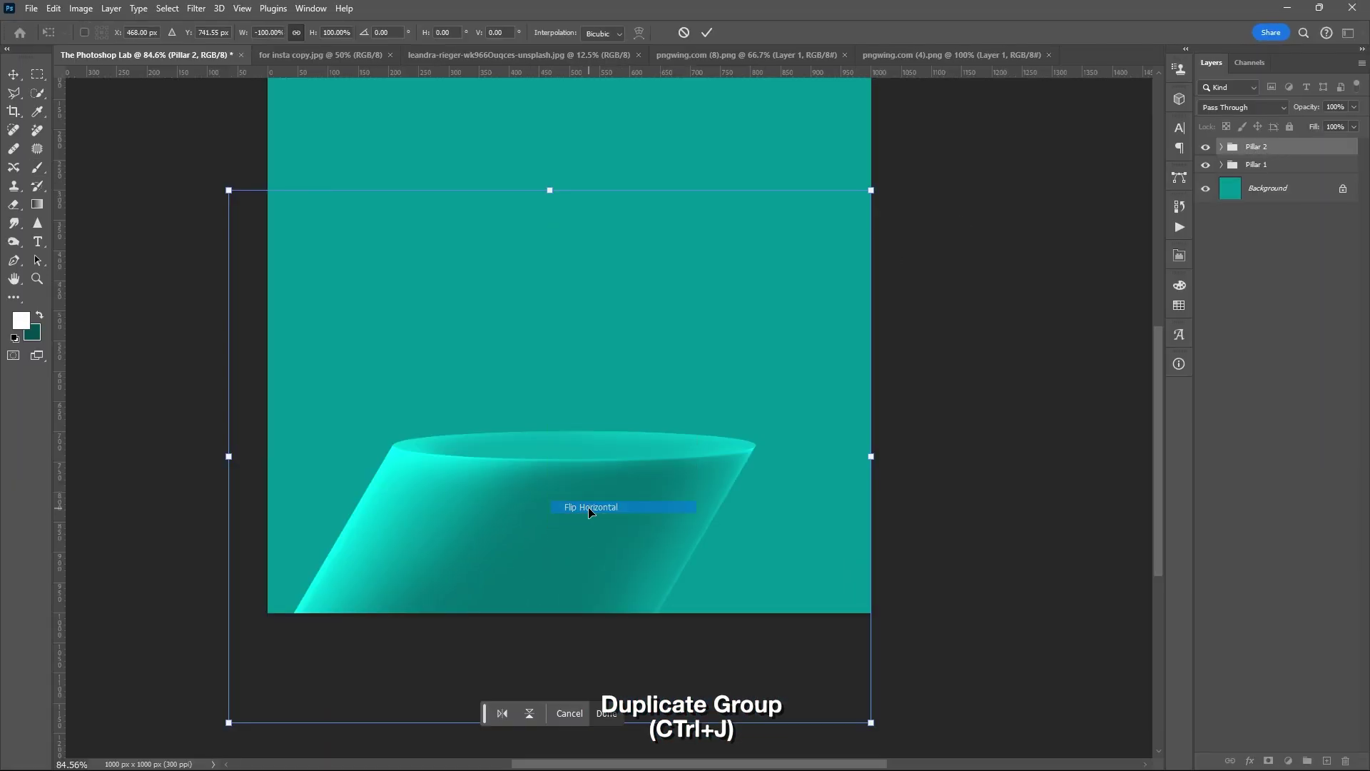
left_click_drag(519, 506, 629, 581)
left_click_drag(339, 261, 511, 381)
mouse_move(710, 576)
left_mouse_down()
mouse_move(642, 493)
mouse_move(633, 503)
left_mouse_up()
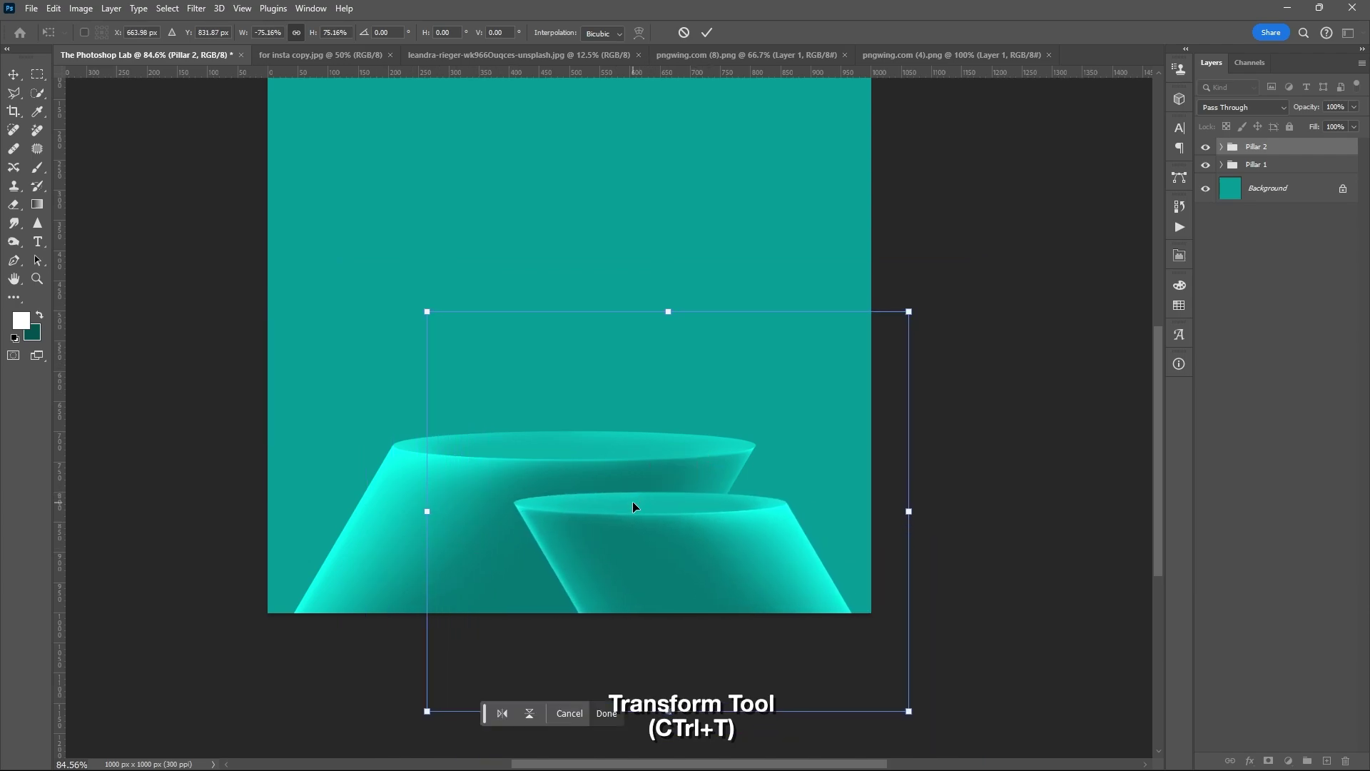
key("Return")
Step: Delete the HL layer directly above the Shadow layer inside the Pillar 2 group
key("b")
left_click(1223, 147)
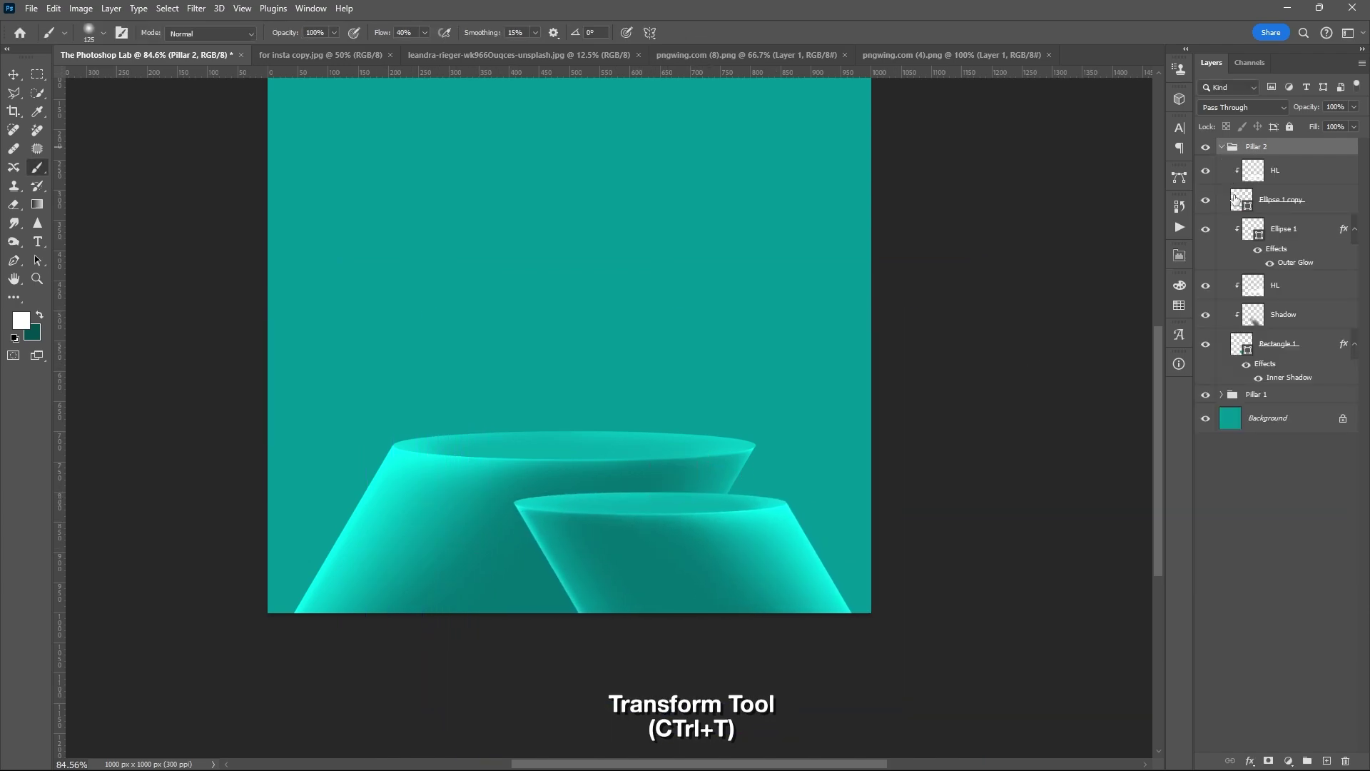
left_click(1298, 287)
key("Delete")
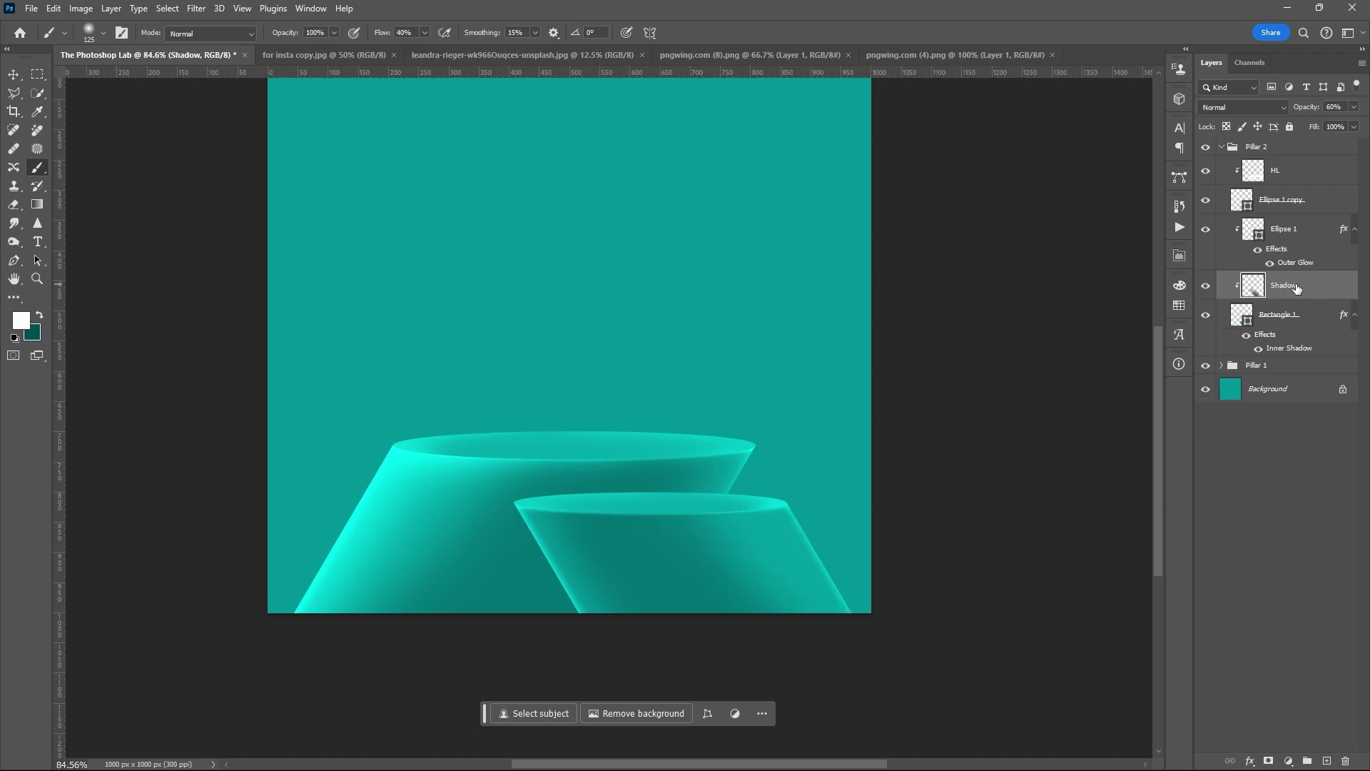
Step: Add a clipped layer above Pillar 2's Shadow layer, name it Pillar 2: HL and set it to Overlay
left_click(1327, 759)
double_click(1285, 285)
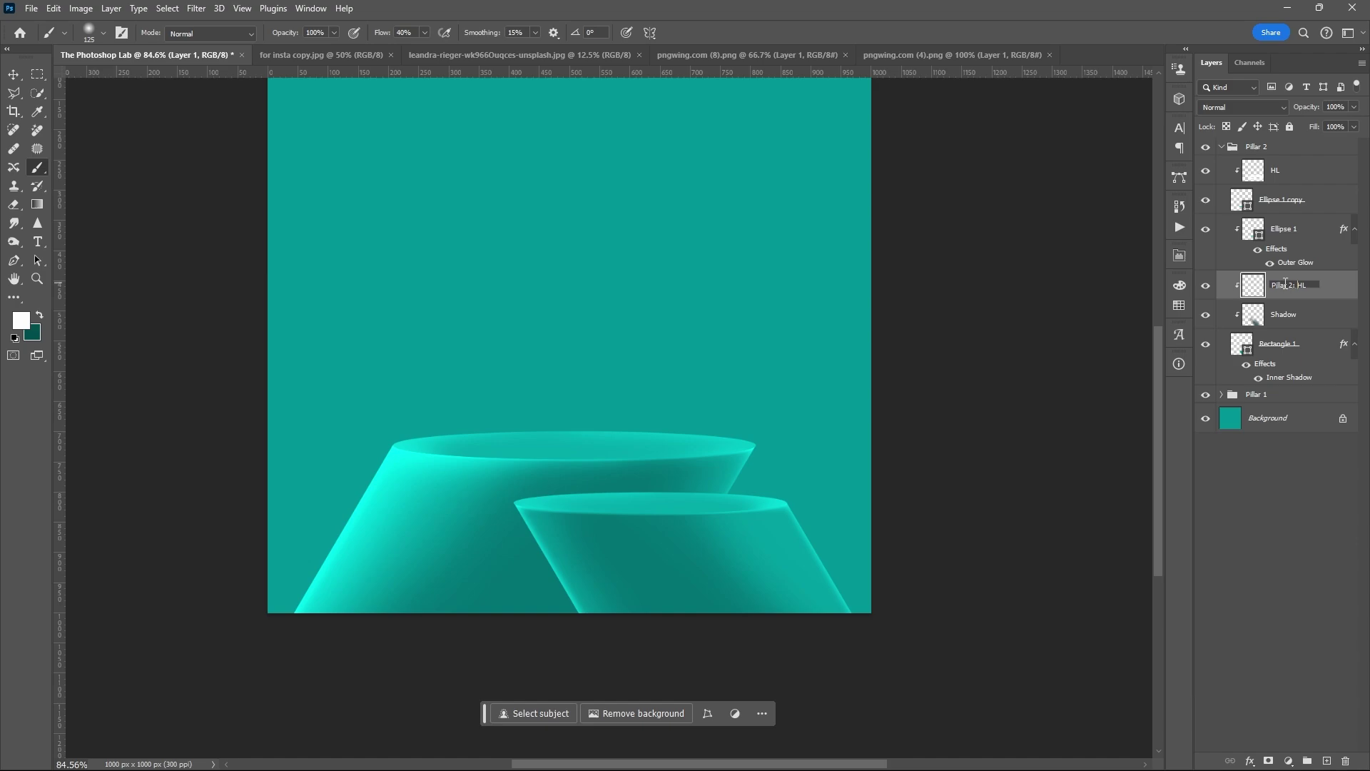
key("Return")
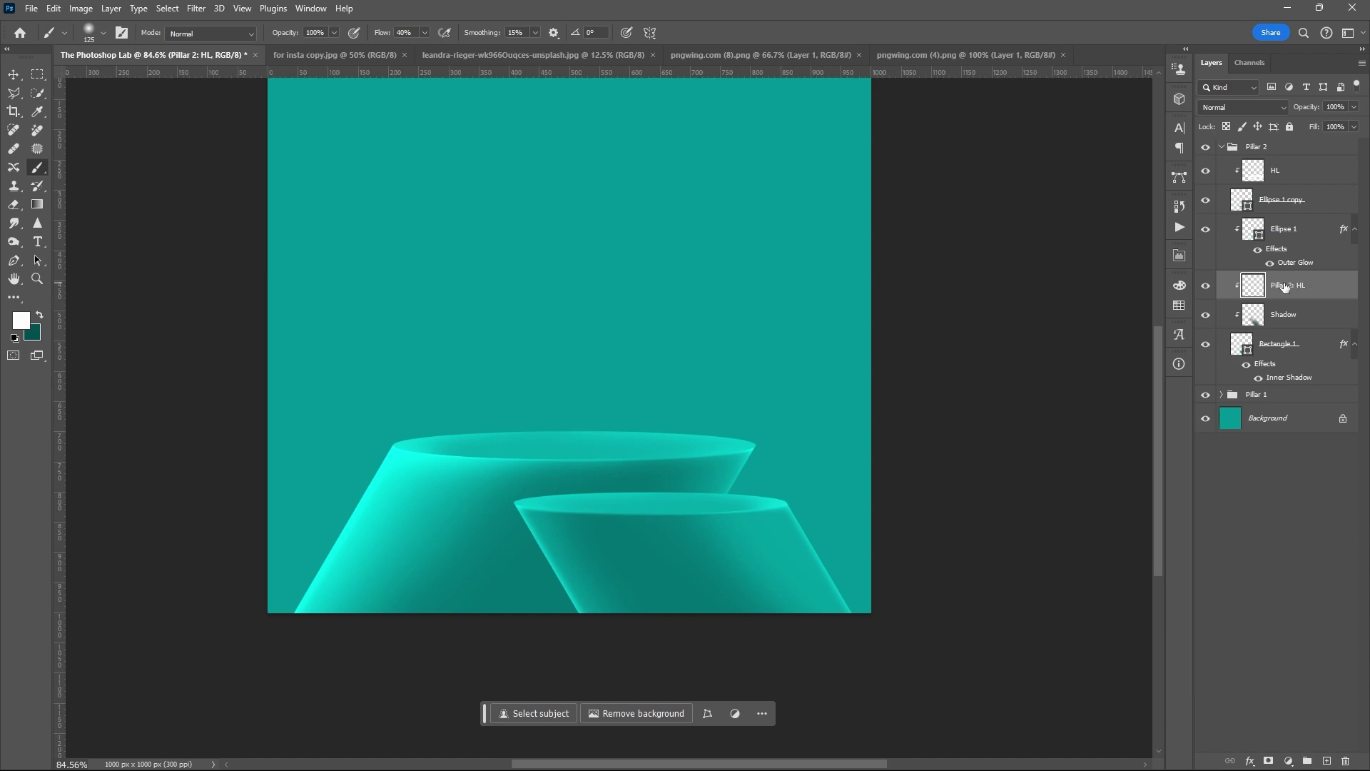
left_click(1234, 107)
left_click(1234, 296)
Step: Paint a white highlight along the smaller pillar's left side with a 300 px brush and lower the layer's opacity to about 87%
key("bracketright")
key("bracketright")
key("bracketright")
key("bracketright")
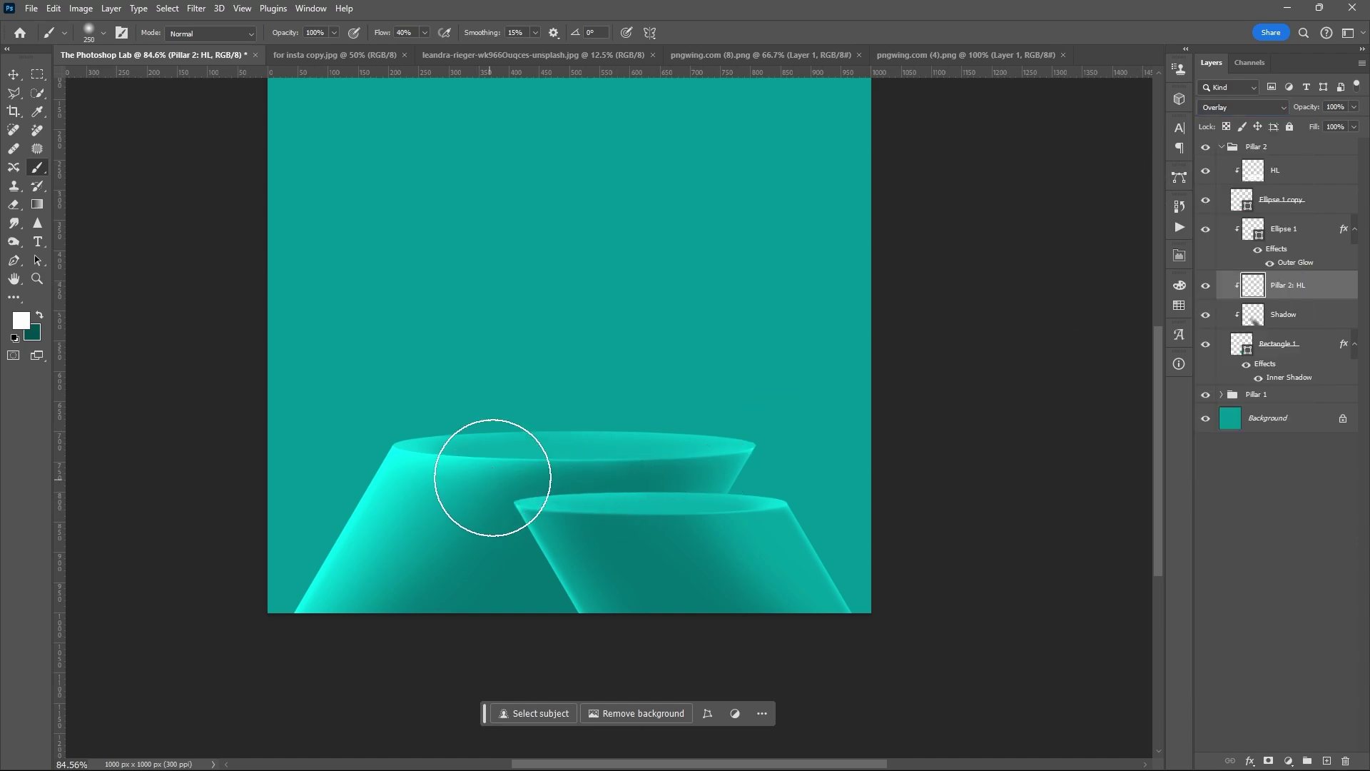
key("bracketright")
mouse_move(483, 462)
left_mouse_down()
mouse_move(492, 654)
mouse_move(526, 503)
mouse_move(551, 497)
mouse_move(448, 603)
mouse_move(460, 546)
mouse_move(500, 500)
mouse_move(507, 614)
left_mouse_up()
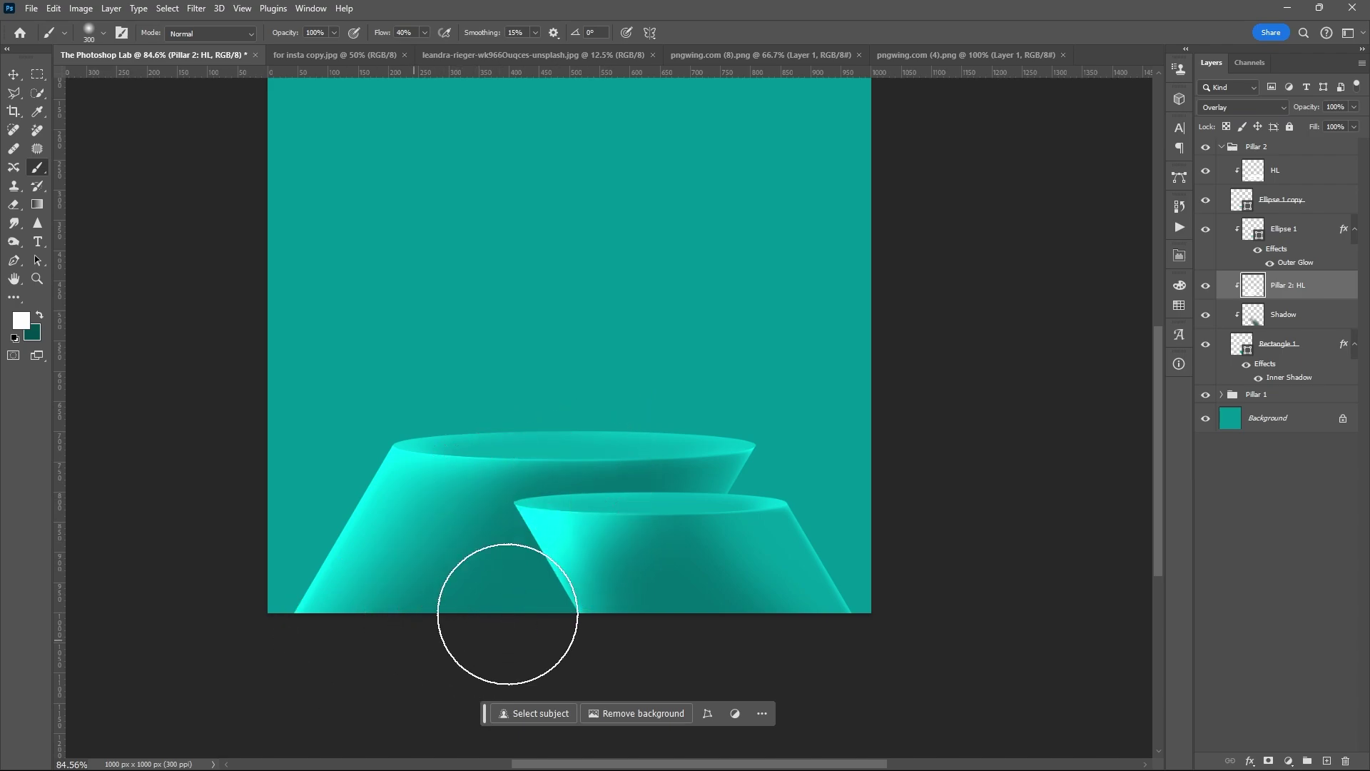
key("v")
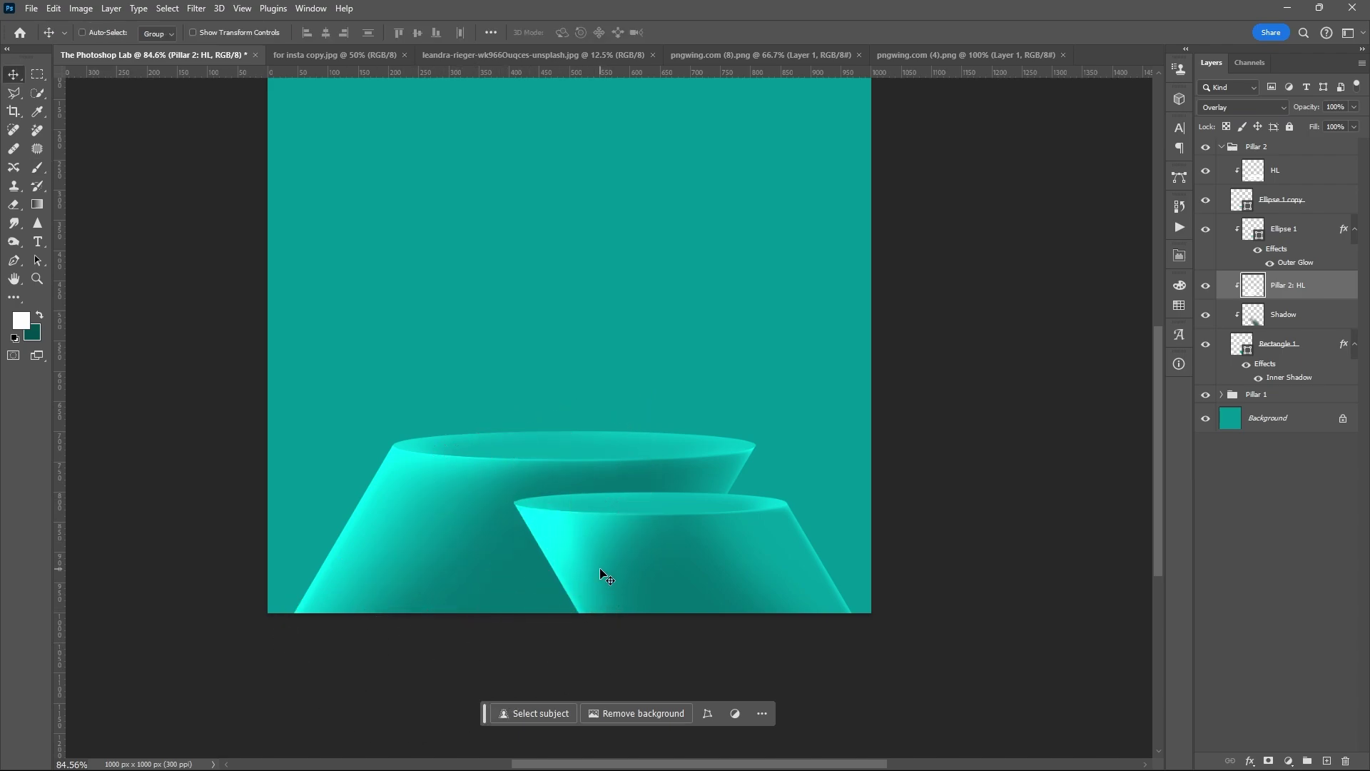
left_click(1353, 127)
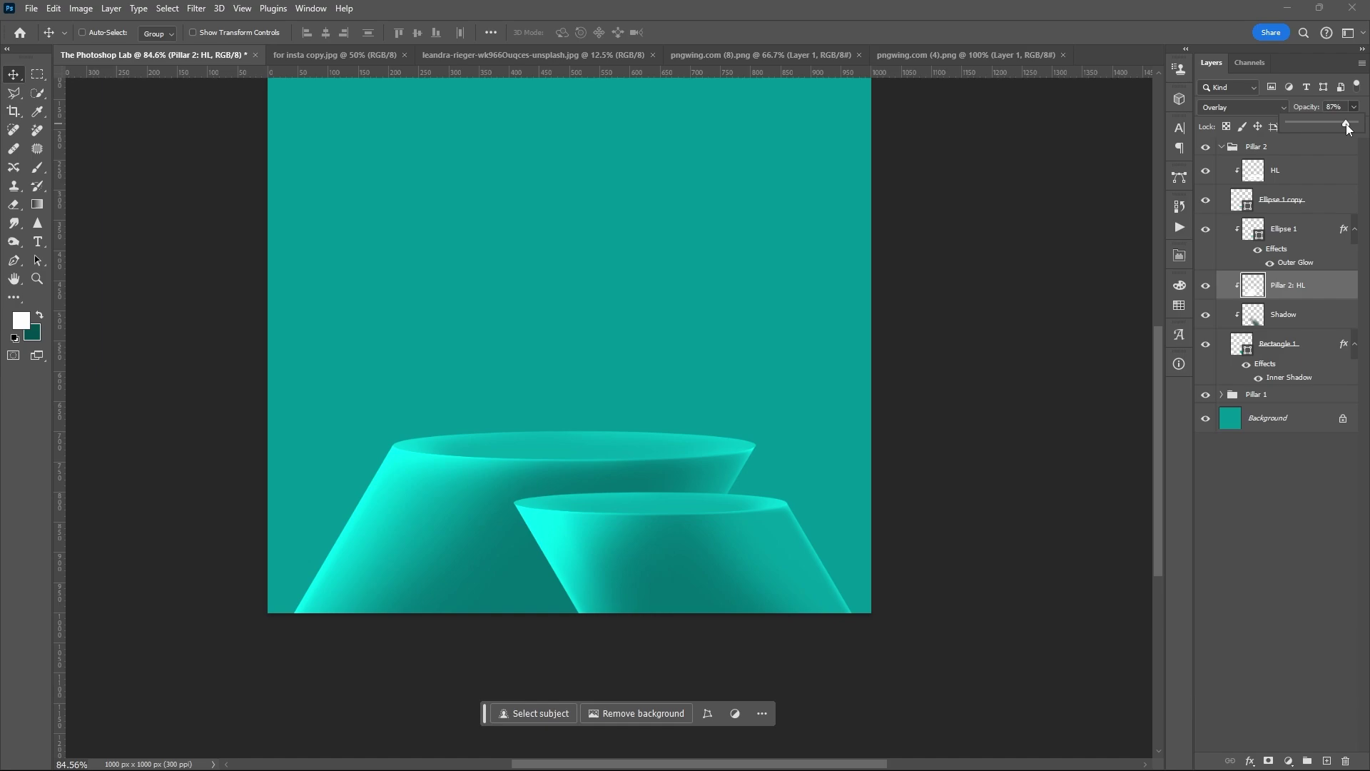
Step: Erase the painted shadow from the side of the smaller pillar on Pillar 2's Shadow layer
left_click(1262, 327)
key("e")
left_click_drag(718, 551, 737, 636)
Step: Paint a soft dark-teal shadow down the smaller pillar's right side on its Shadow layer with a 300 px brush
key("b")
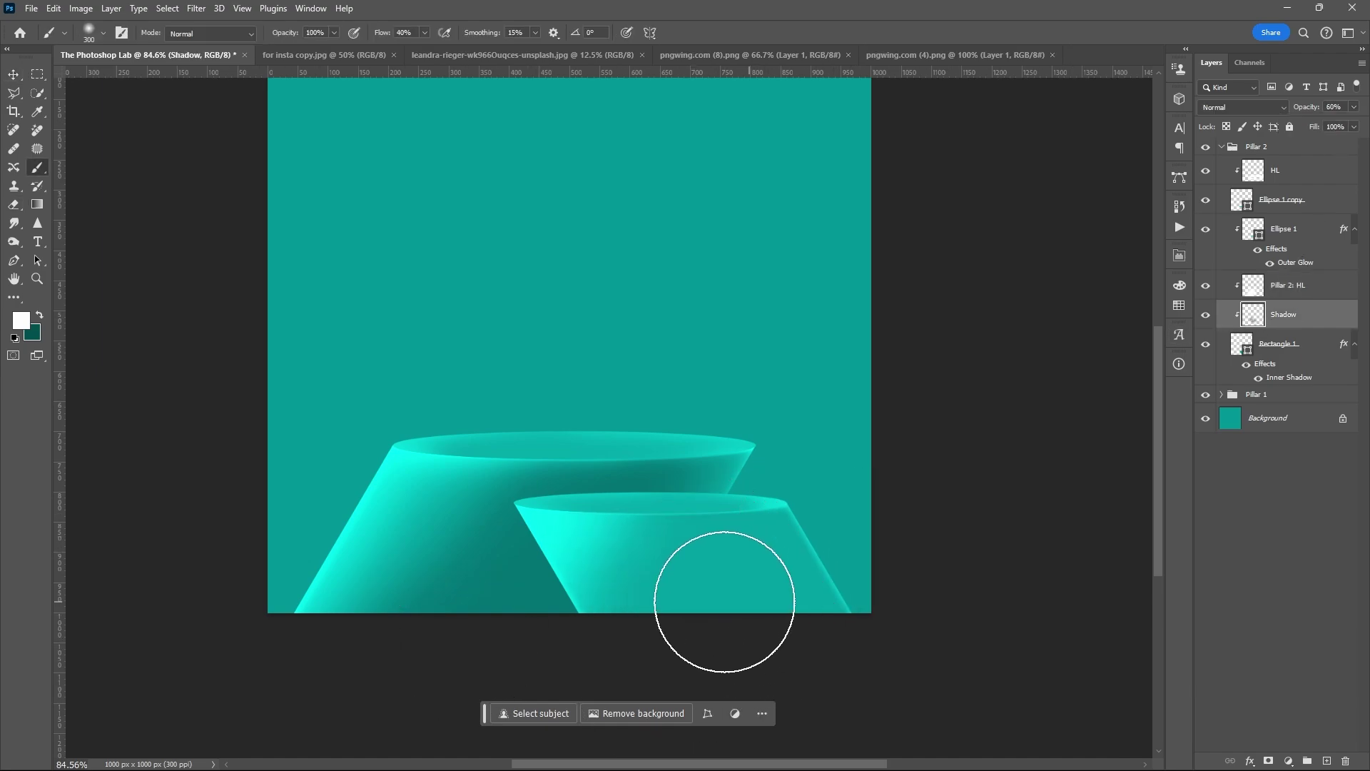
key("x")
mouse_move(735, 520)
left_mouse_down()
mouse_move(762, 528)
mouse_move(739, 489)
mouse_move(781, 586)
mouse_move(835, 597)
mouse_move(743, 666)
mouse_move(828, 651)
mouse_move(676, 679)
mouse_move(791, 648)
mouse_move(743, 644)
mouse_move(764, 624)
left_mouse_up()
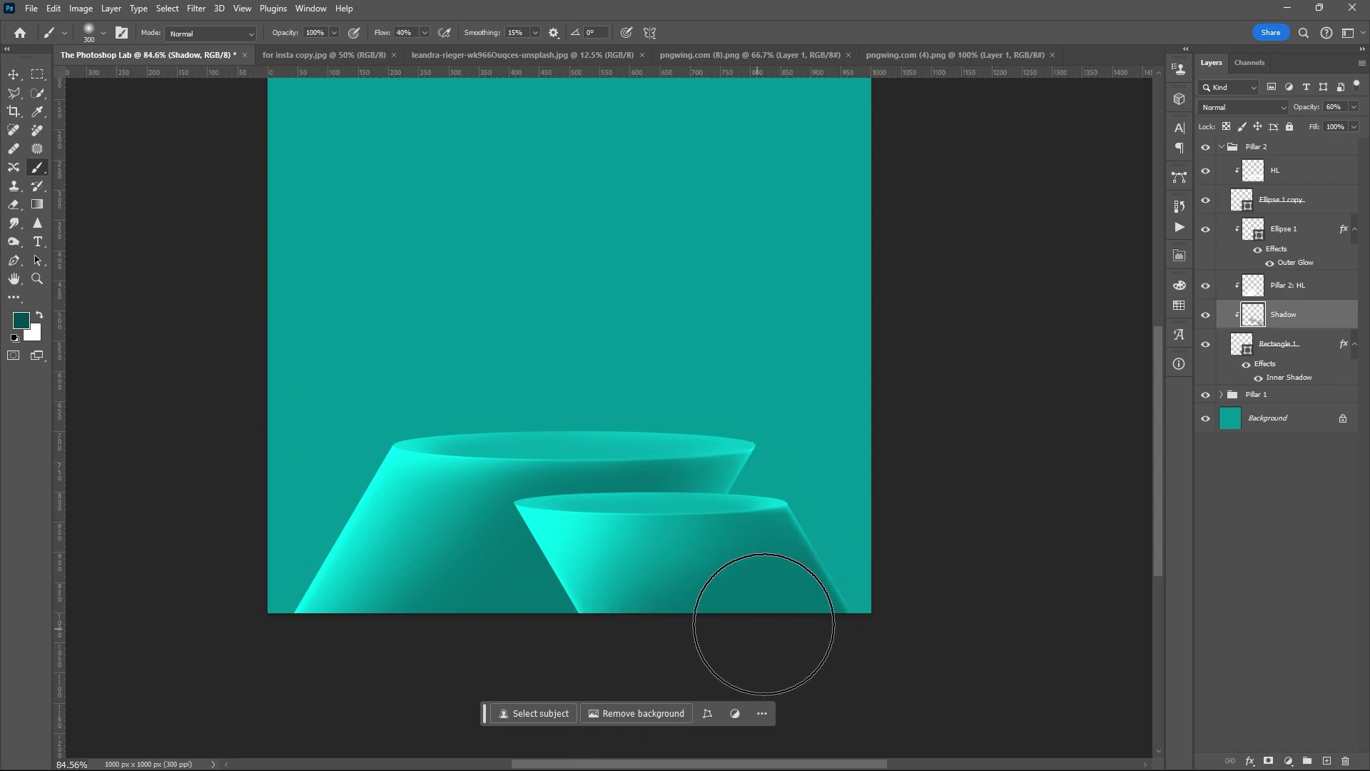
key("v")
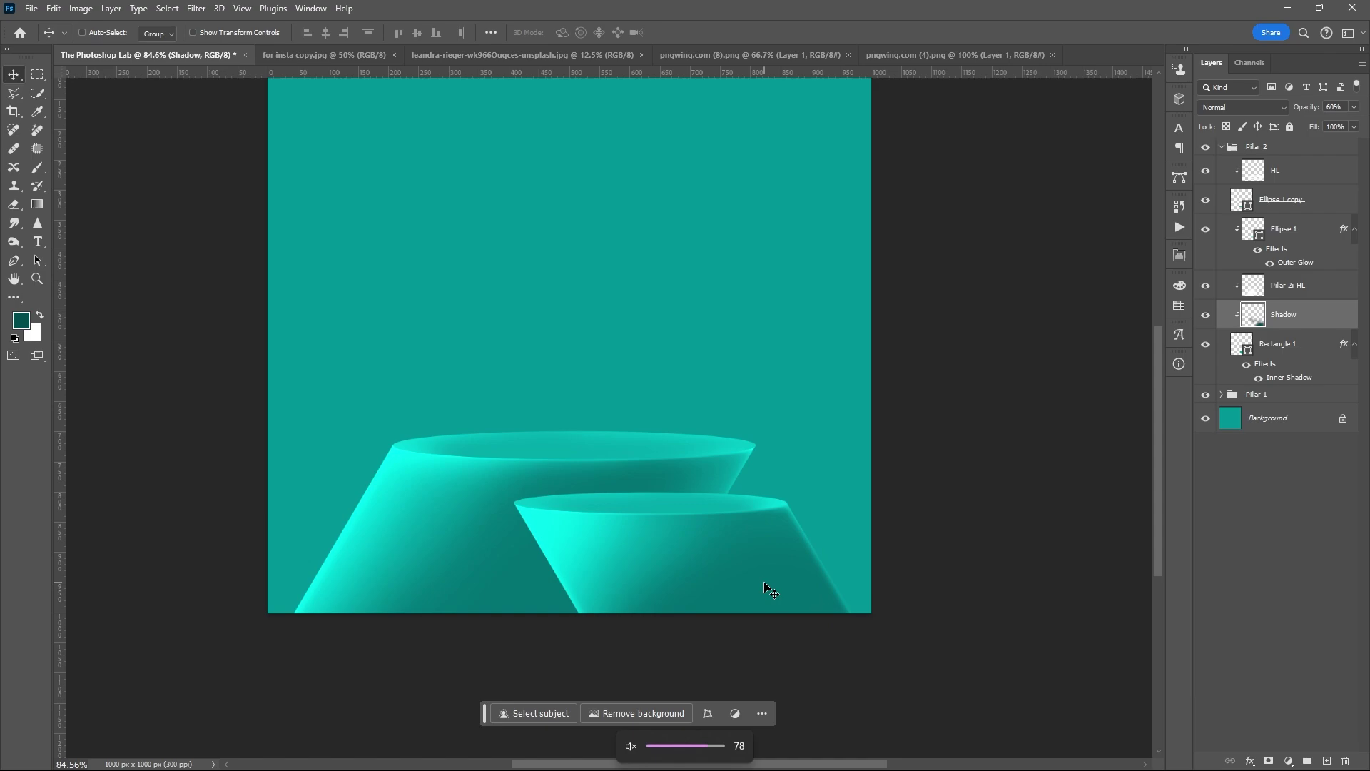
key("XF86AudioMute")
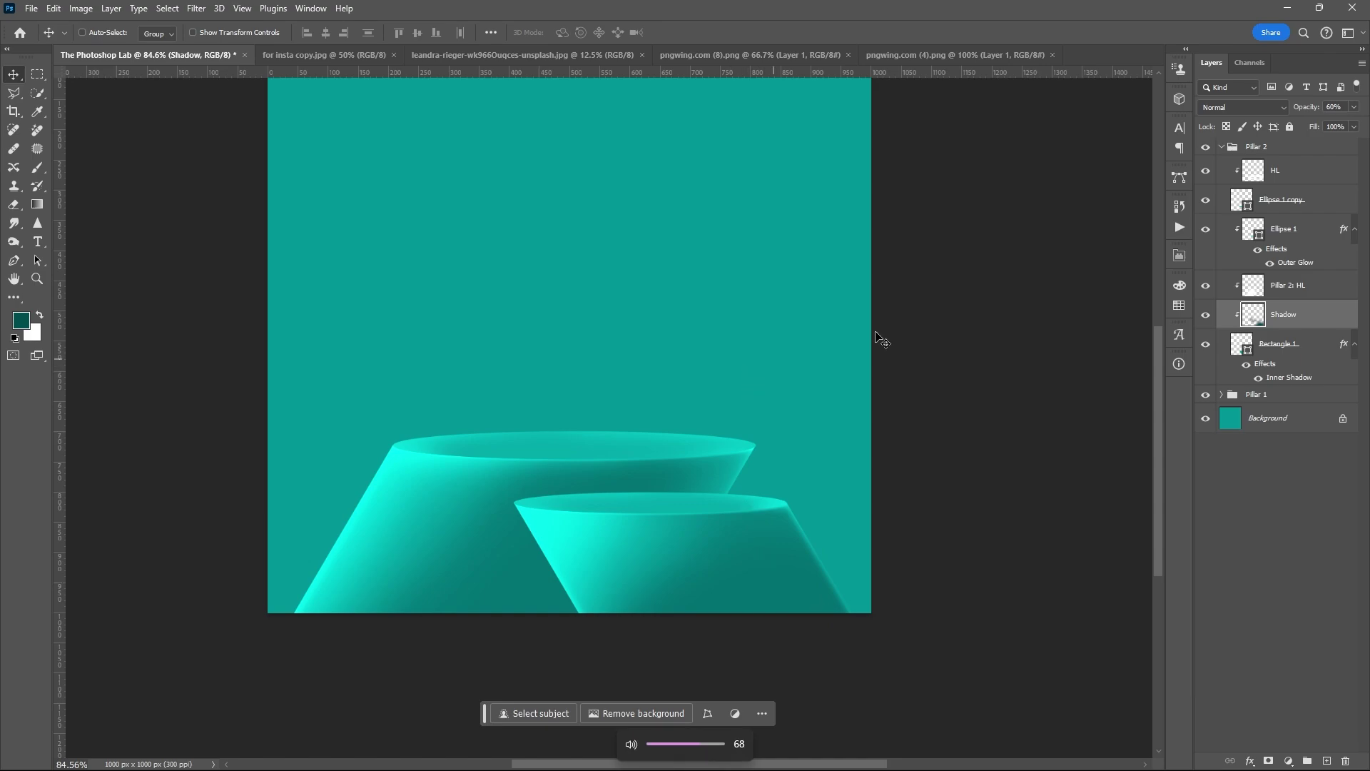
Step: Group Pillar 1 and Pillar 2 together, name the group Pillars and lock it
left_click(1222, 147)
left_click(1257, 146)
left_click(1258, 164, "shift")
left_click_drag(656, 230, 676, 306)
key("ctrl+g")
double_click(1260, 146)
type("Pi")
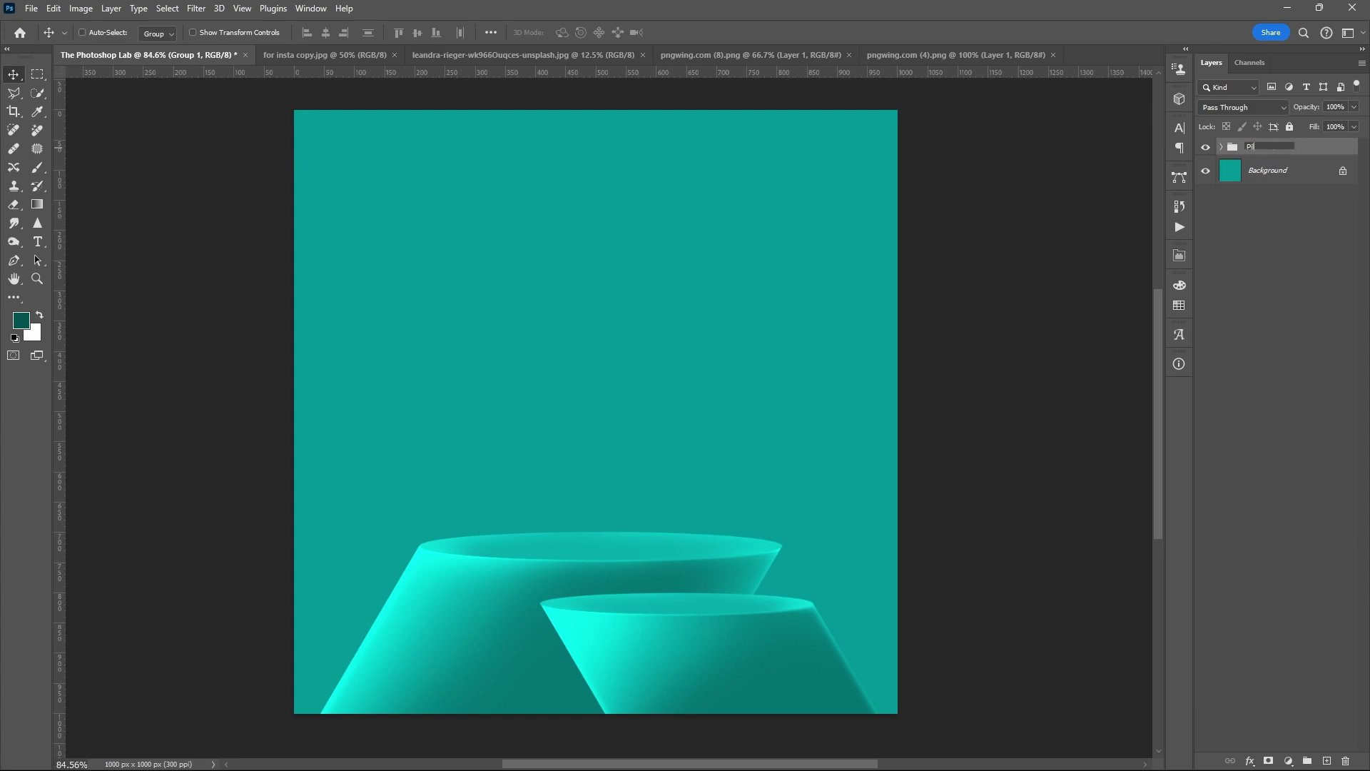
type("llars")
key("Return")
left_click(1290, 126)
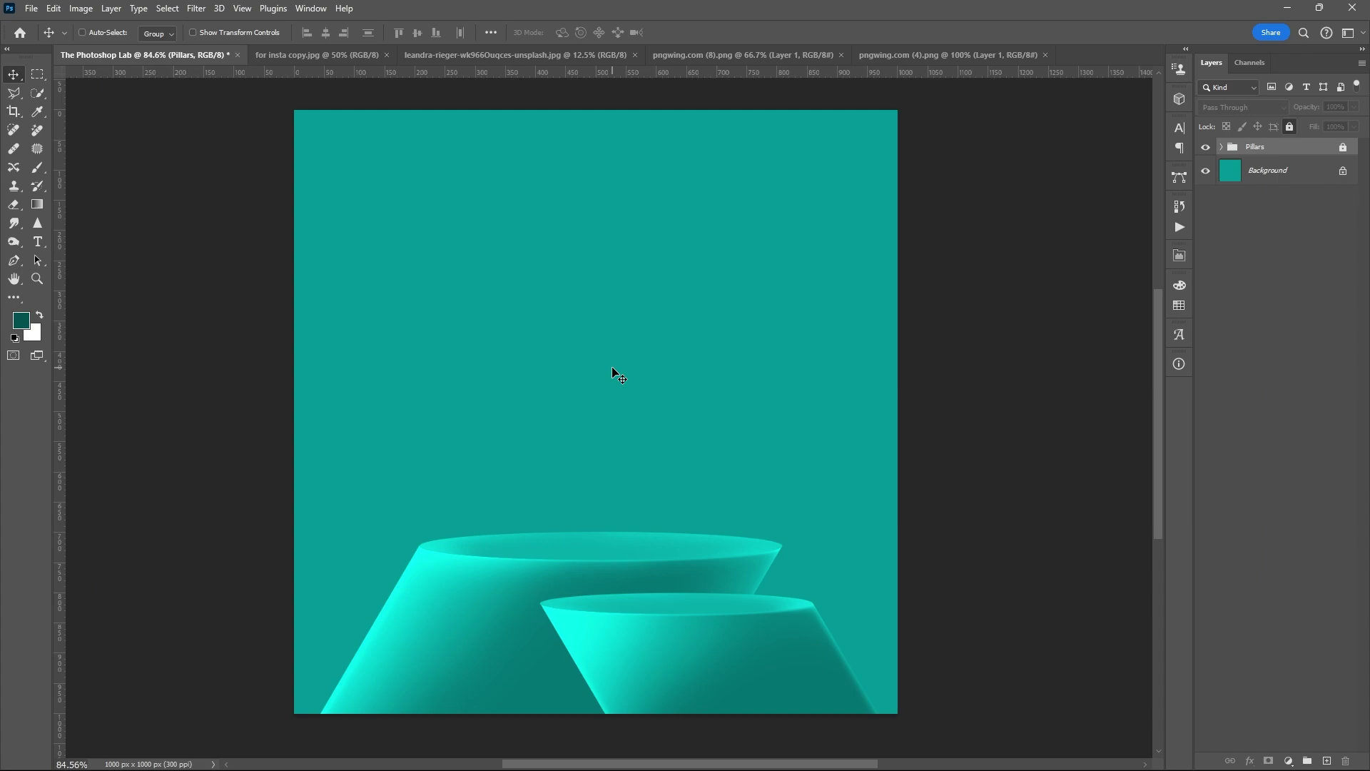
Step: Draw a rectangle about 422 px wide and 526 px high in the empty area above the pillars
key("u")
right_click(14, 299)
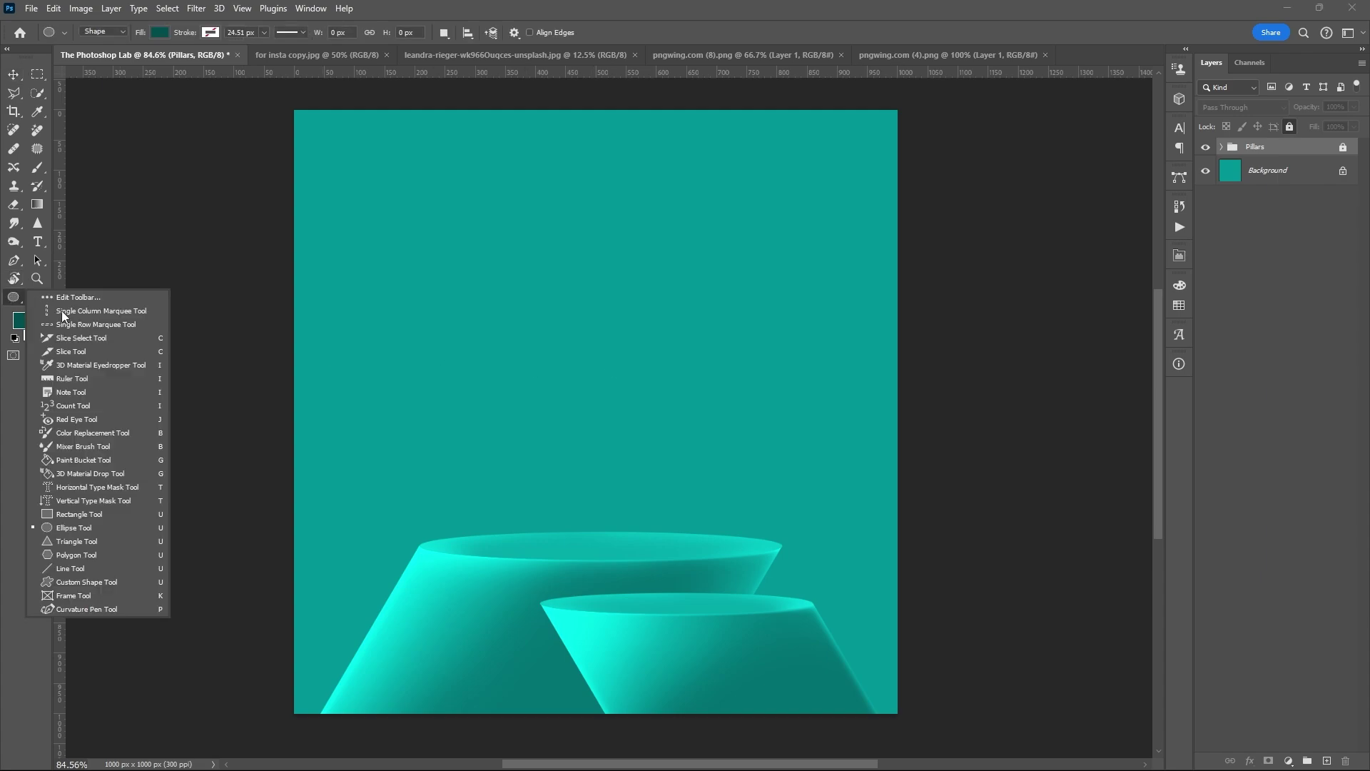
left_click(93, 511)
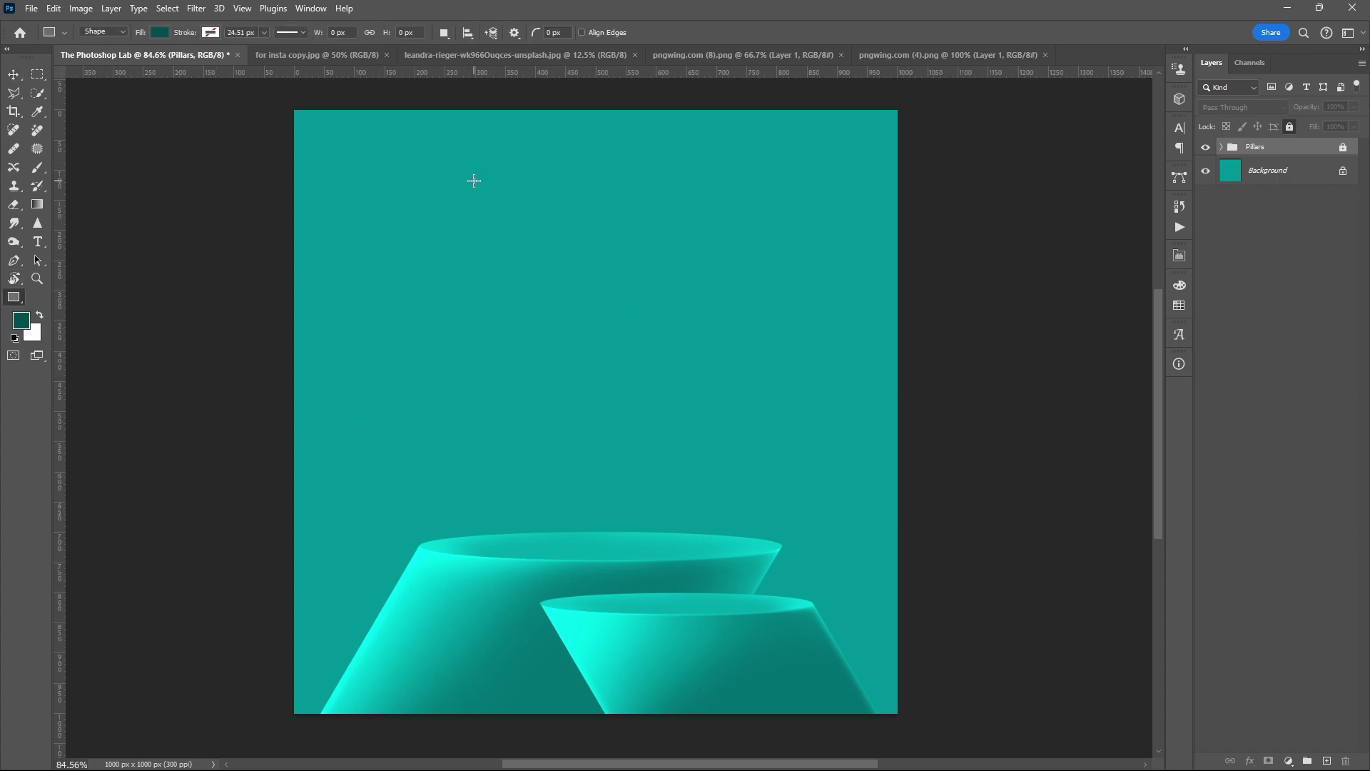
mouse_move(474, 187)
left_mouse_down()
mouse_move(710, 453)
mouse_move(735, 489)
mouse_move(728, 503)
left_mouse_up()
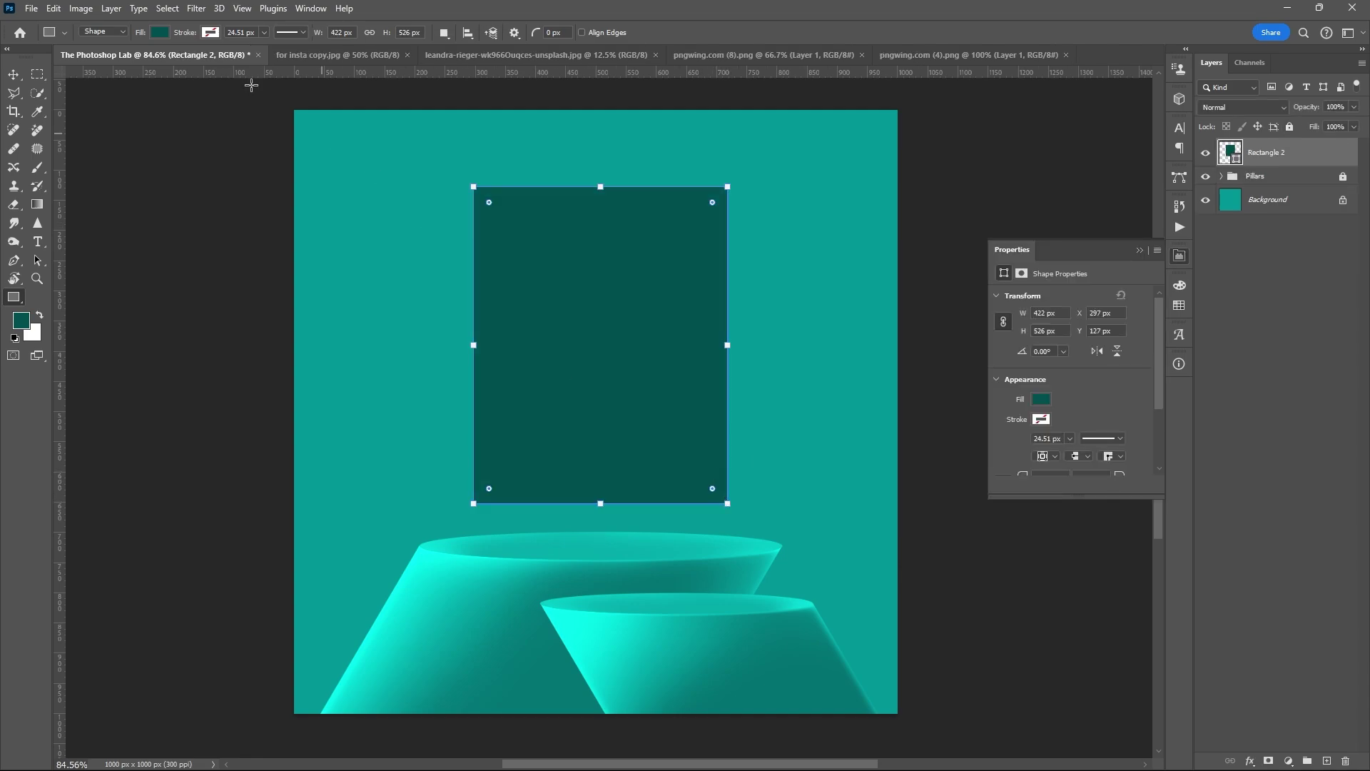
Step: Change the rectangle's fill to a light teal slightly brighter than the background
left_click(160, 32)
left_click(248, 60)
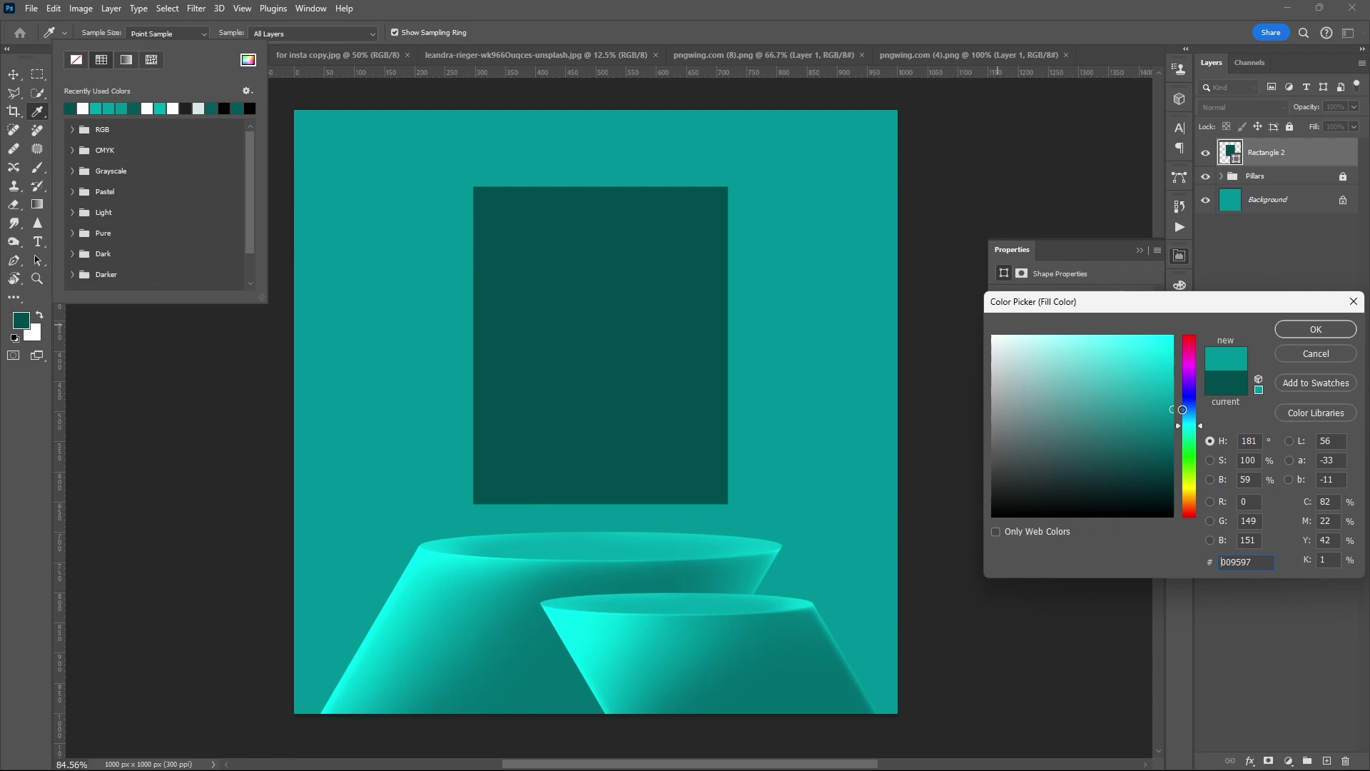
left_click(1315, 330)
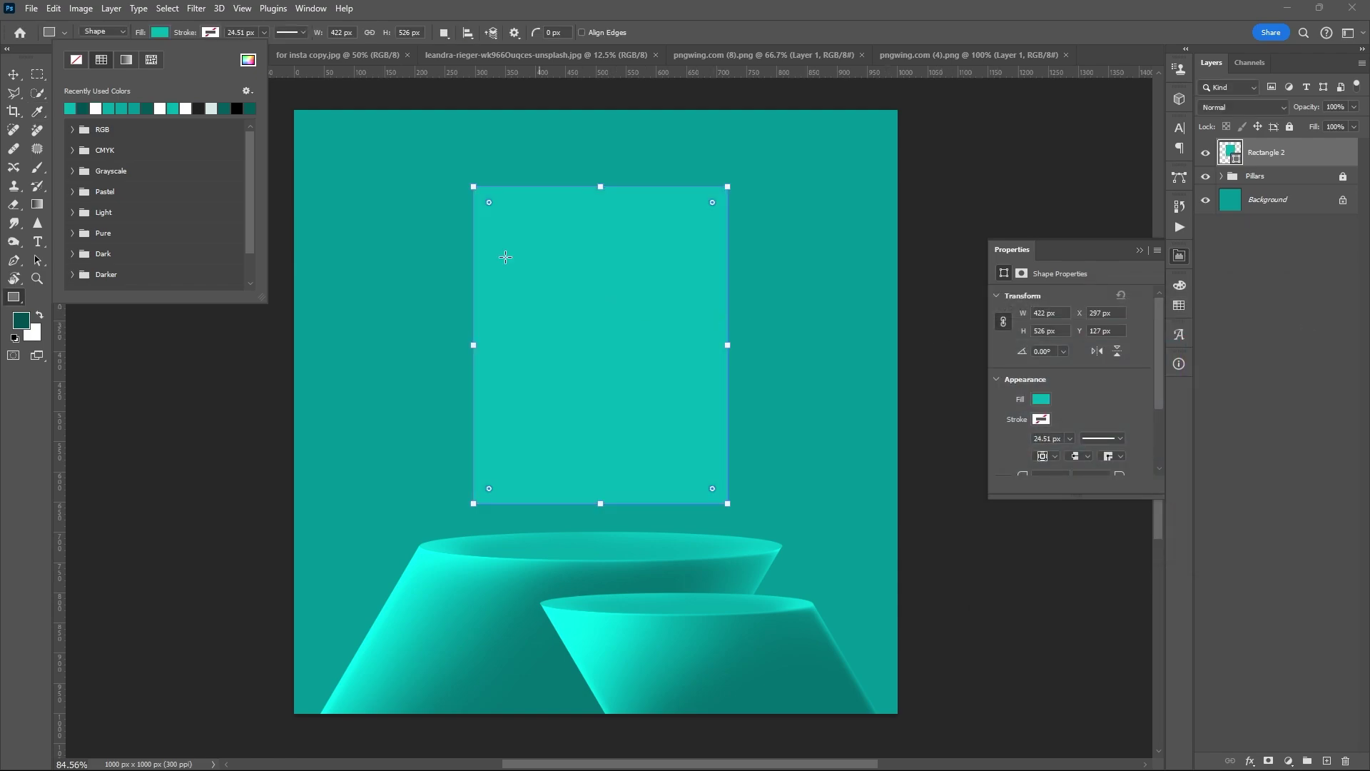
Step: Round the rectangle's two top corners fully so it becomes an arch
left_click(490, 202)
left_click_drag(490, 202, 601, 314)
left_click_drag(713, 205, 615, 316)
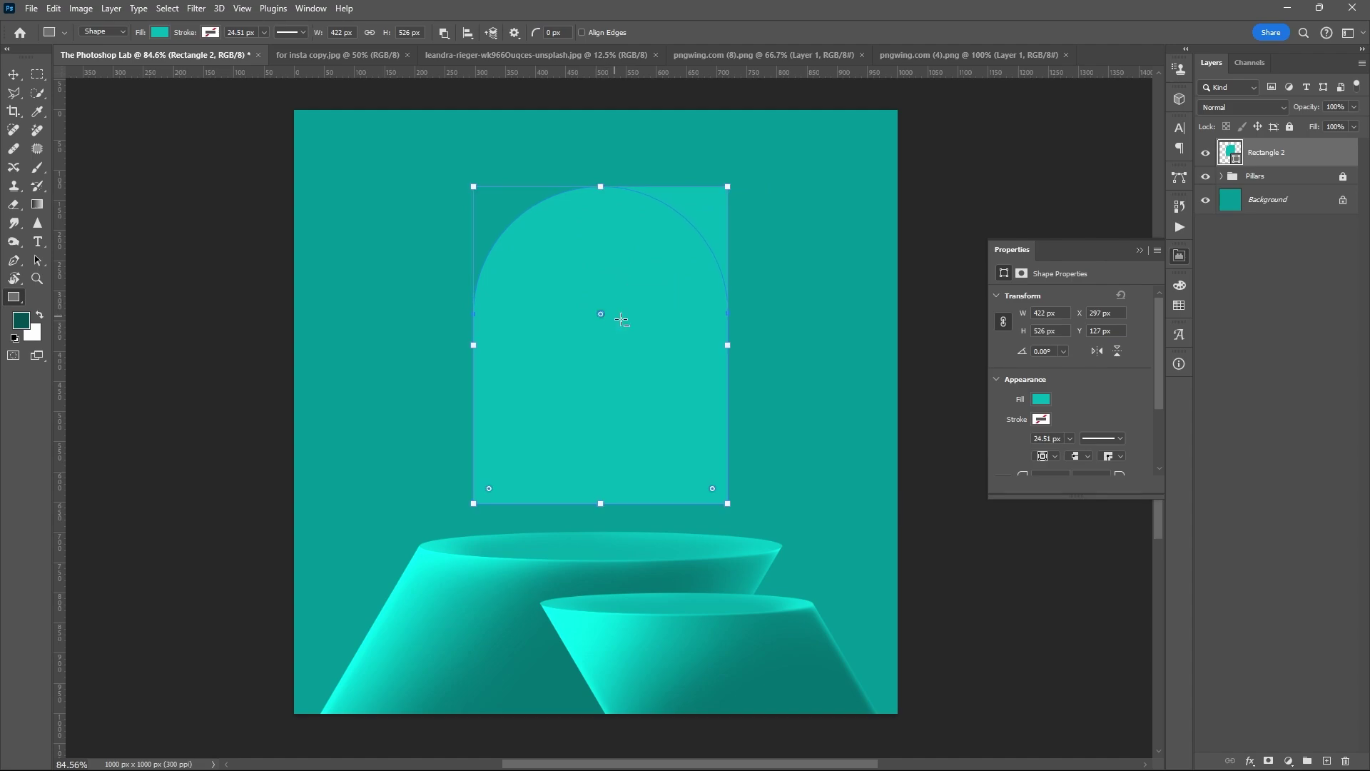
key("v")
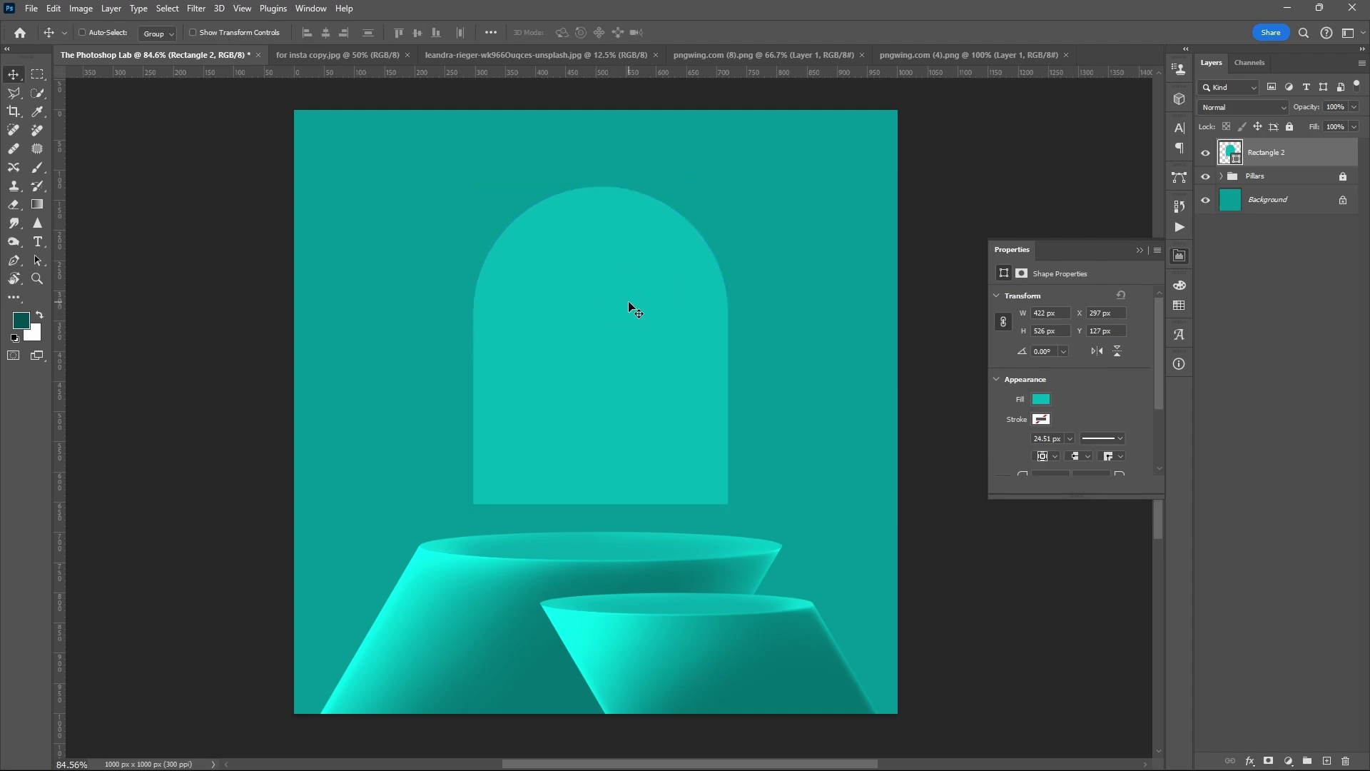
Step: Duplicate the arch about 17 px to the right and fill the copy with a darker teal
left_click_drag(552, 329, 563, 329)
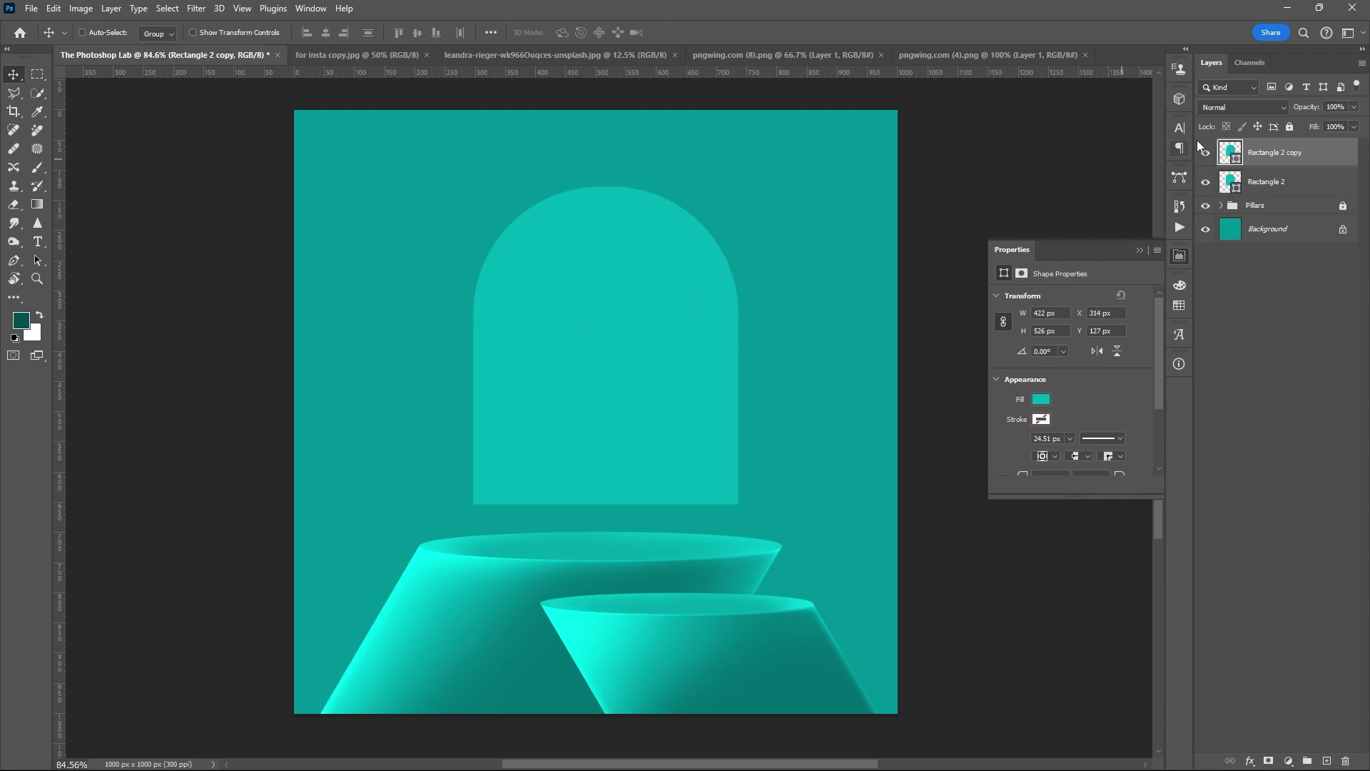
key("u")
left_click(162, 32)
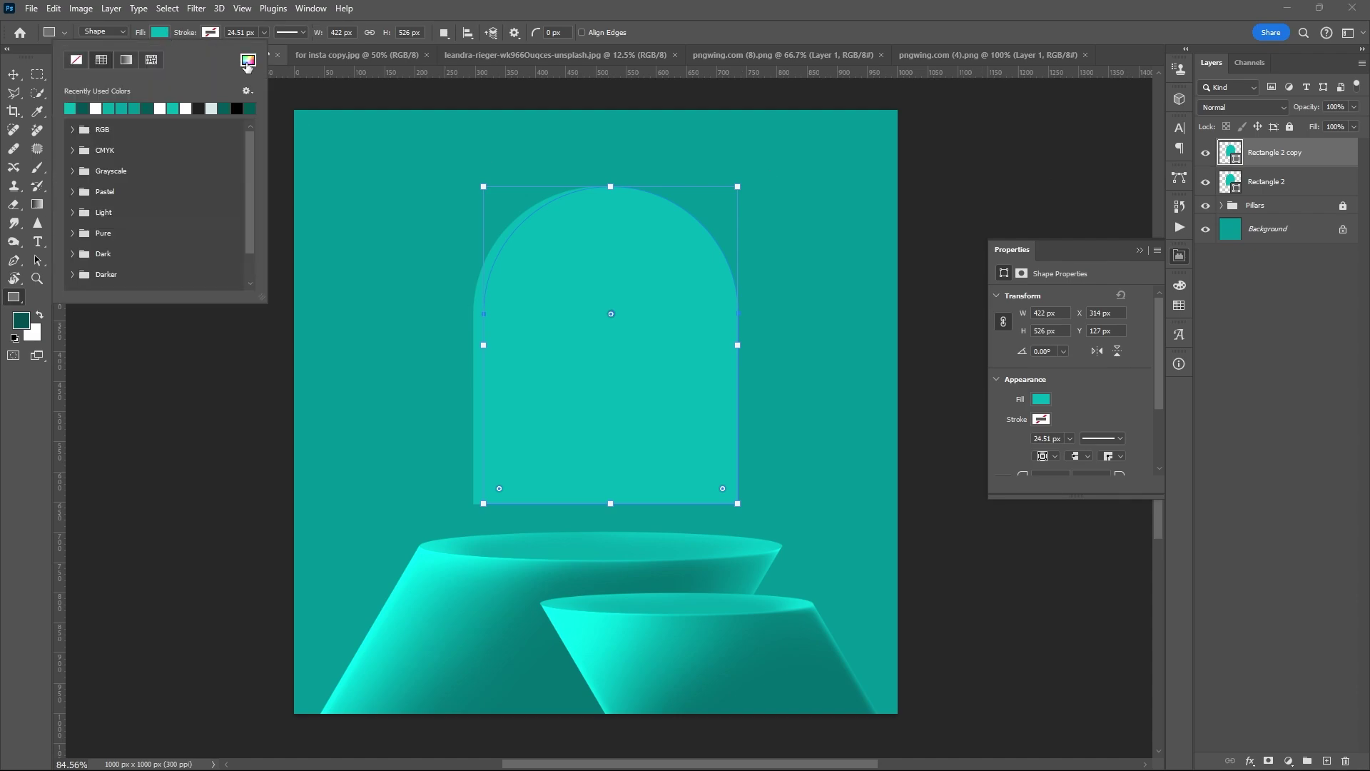
left_click(247, 60)
left_click_drag(1168, 408, 1174, 433)
left_click(1316, 329)
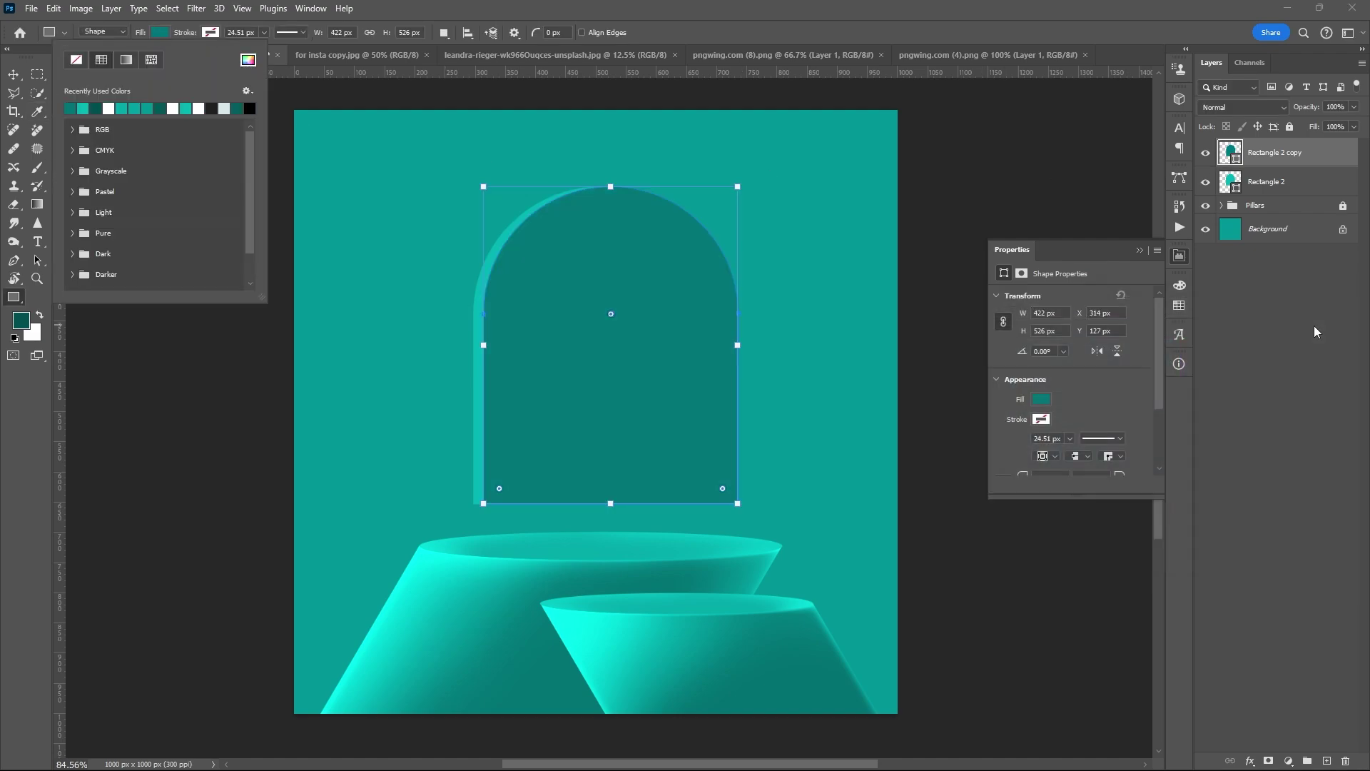
left_click(1055, 281)
key("v")
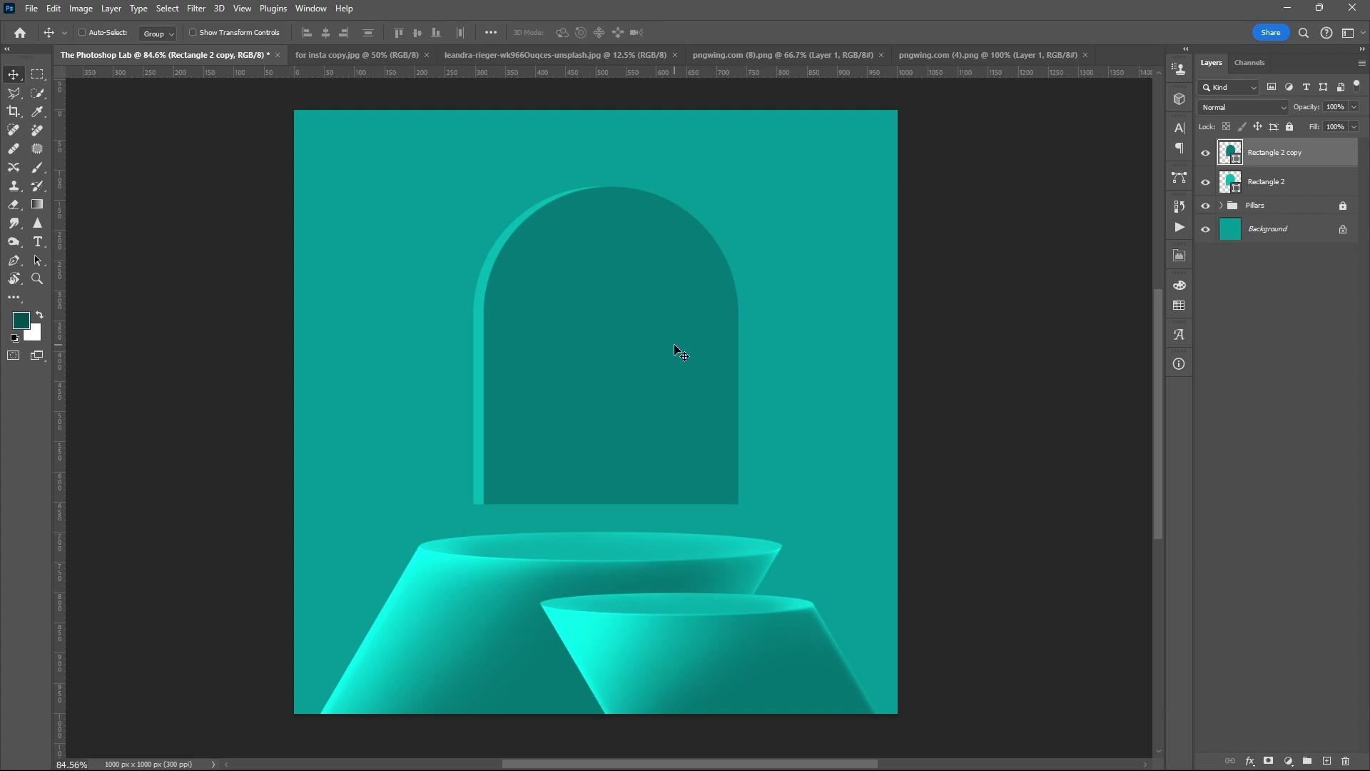
Step: Add a new layer above the original light arch and clip it to that arch
left_click(1274, 187)
left_click(1328, 760)
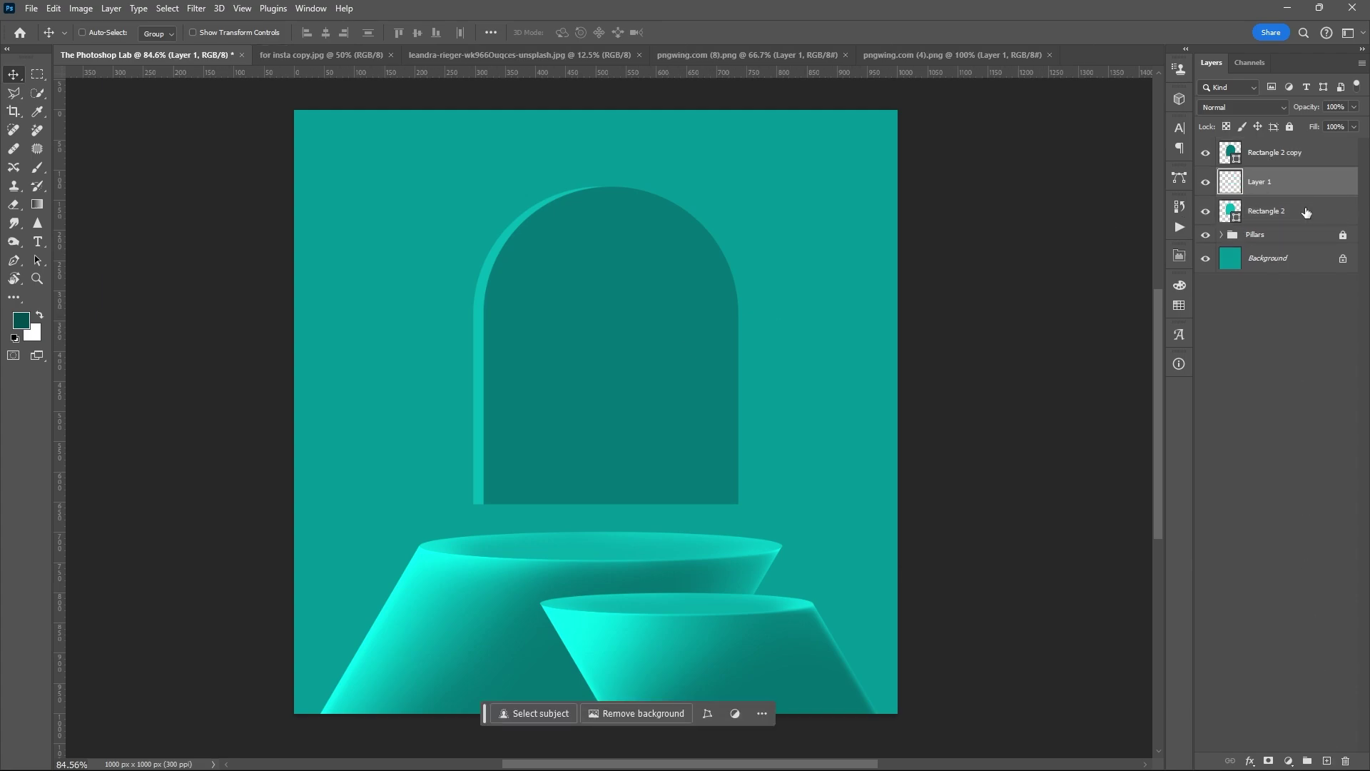
left_click(1304, 194, "alt")
Step: Paint a dark-teal shadow along the light arch's upper-left edge with a 150 px brush and lower the layer's opacity to 80%
key("b")
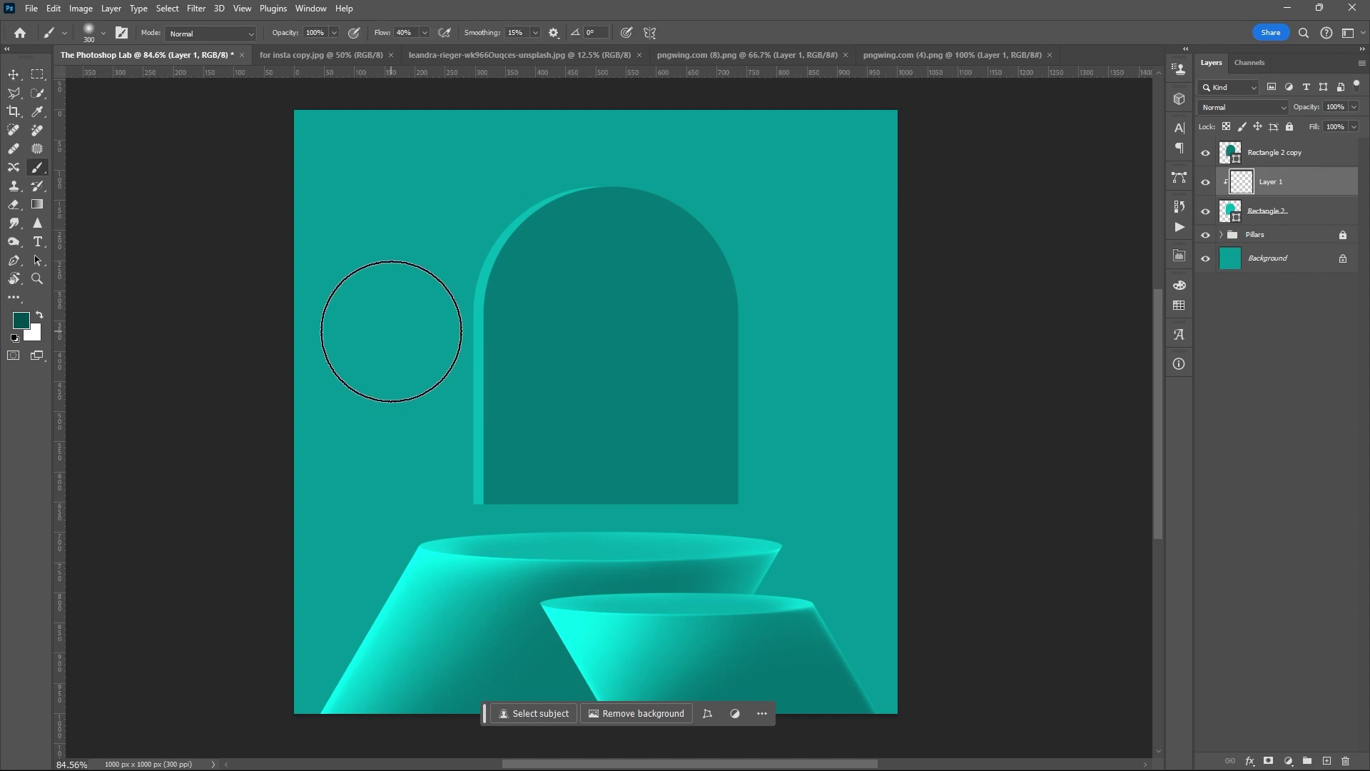
key("bracketleft")
key("bracketleft")
key("bracketleft")
key("bracketleft")
key("bracketright")
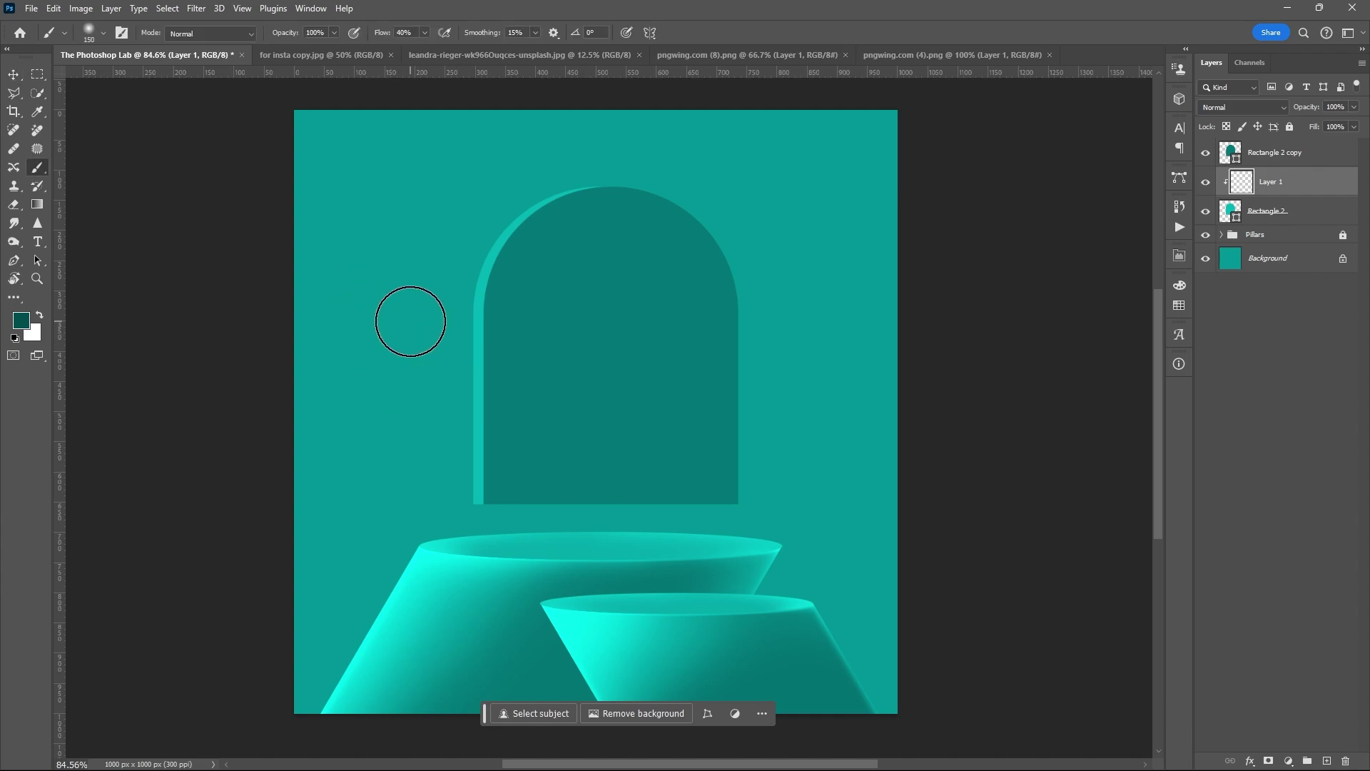
mouse_move(524, 158)
left_mouse_down()
mouse_move(429, 245)
mouse_move(453, 223)
mouse_move(400, 352)
mouse_move(418, 347)
mouse_move(415, 324)
mouse_move(389, 477)
mouse_move(415, 343)
mouse_move(399, 529)
mouse_move(416, 529)
mouse_move(428, 464)
mouse_move(423, 414)
mouse_move(423, 514)
mouse_move(401, 360)
left_mouse_up()
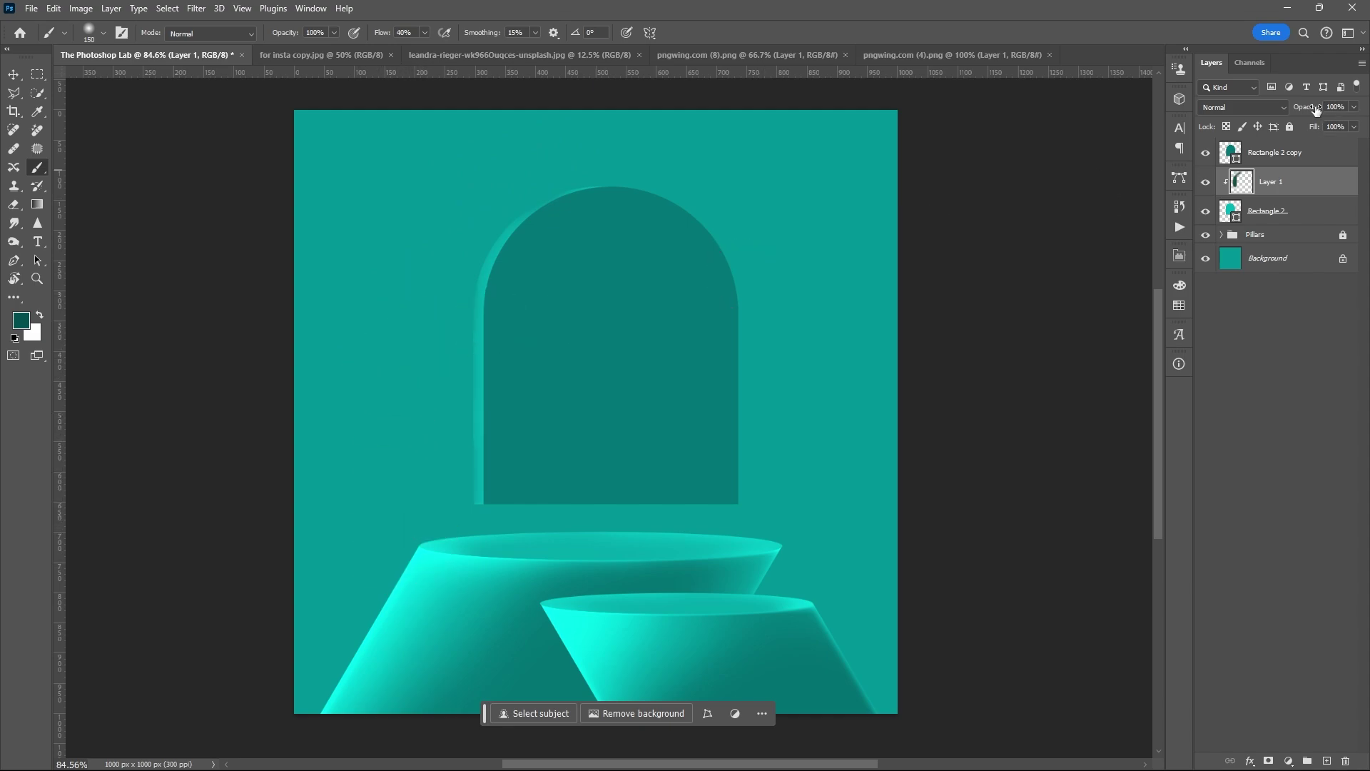
left_click_drag(1354, 107, 1351, 126)
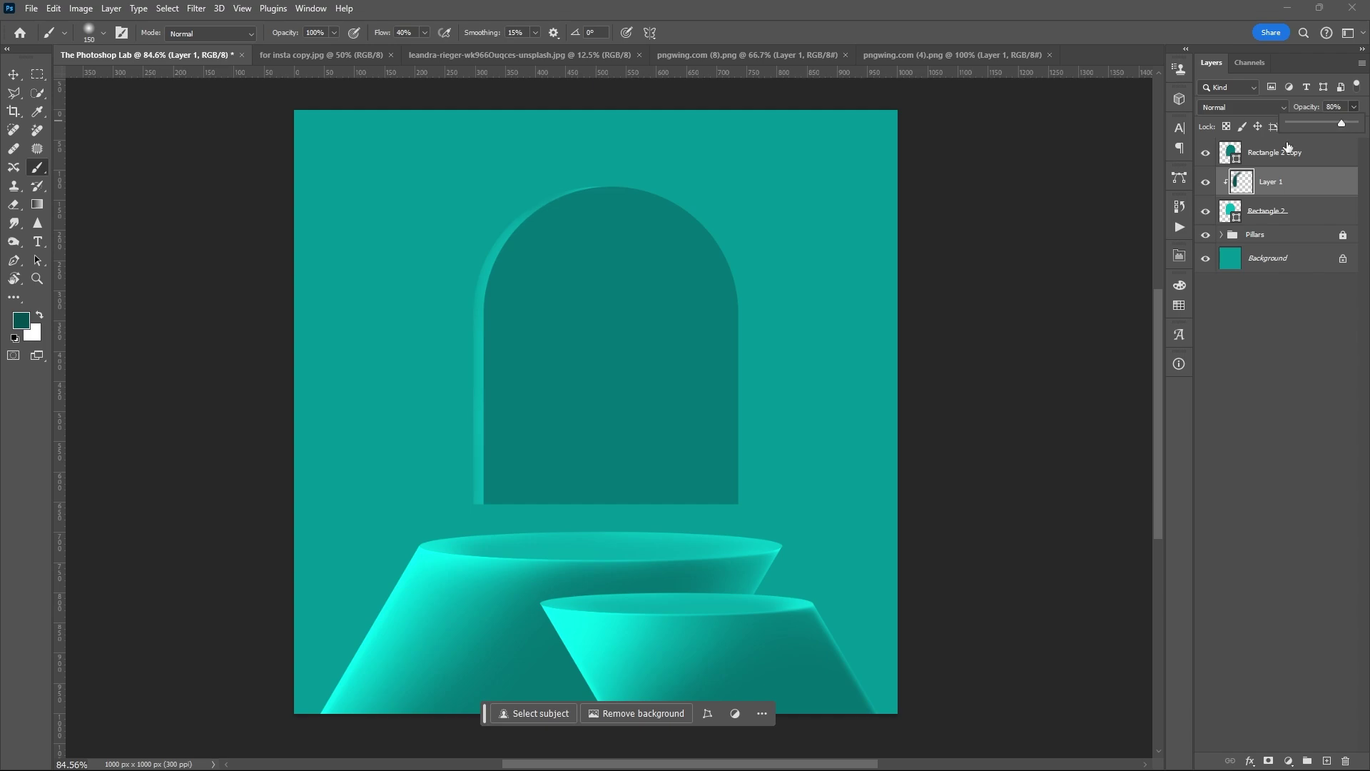
key("v")
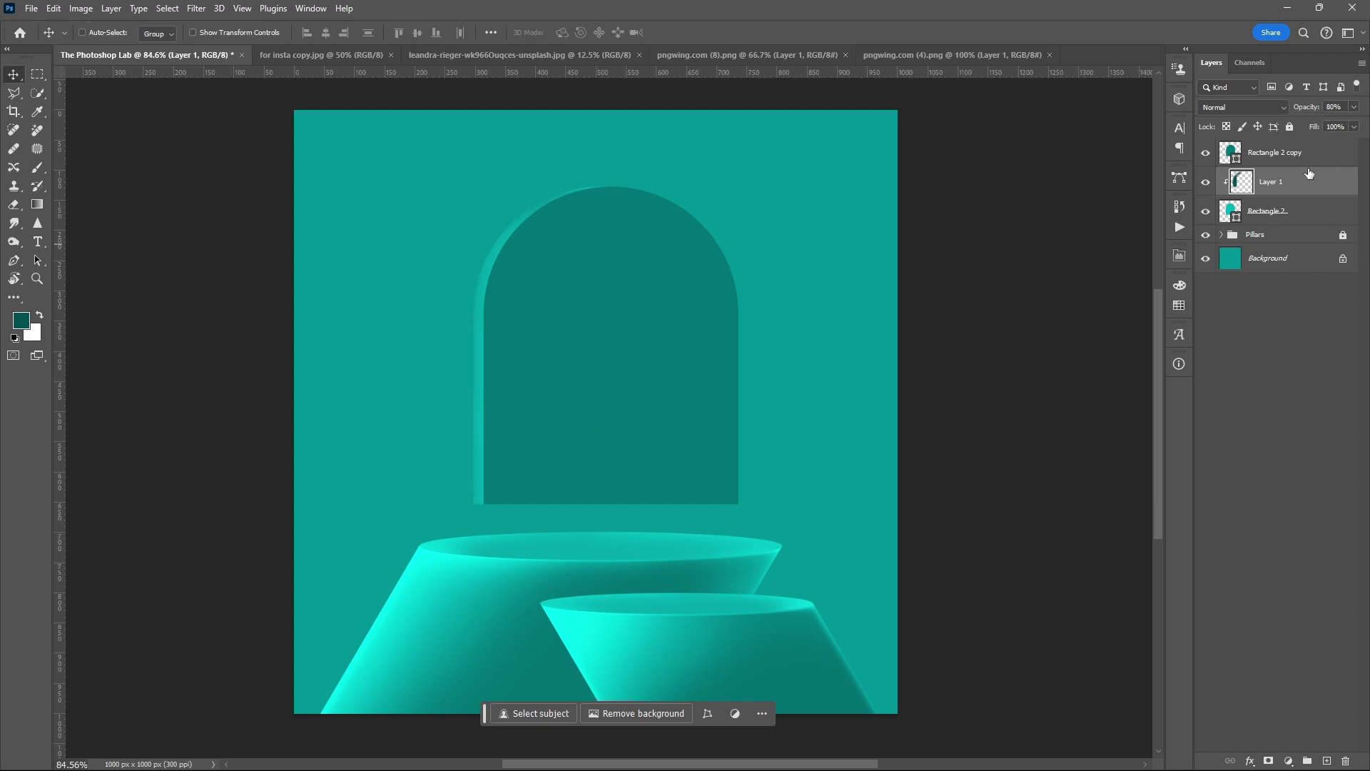
Step: Add a white Outer Glow to the dark arch with Overlay blending, about 29% opacity, 5% spread and 5 px size
left_click(1333, 158)
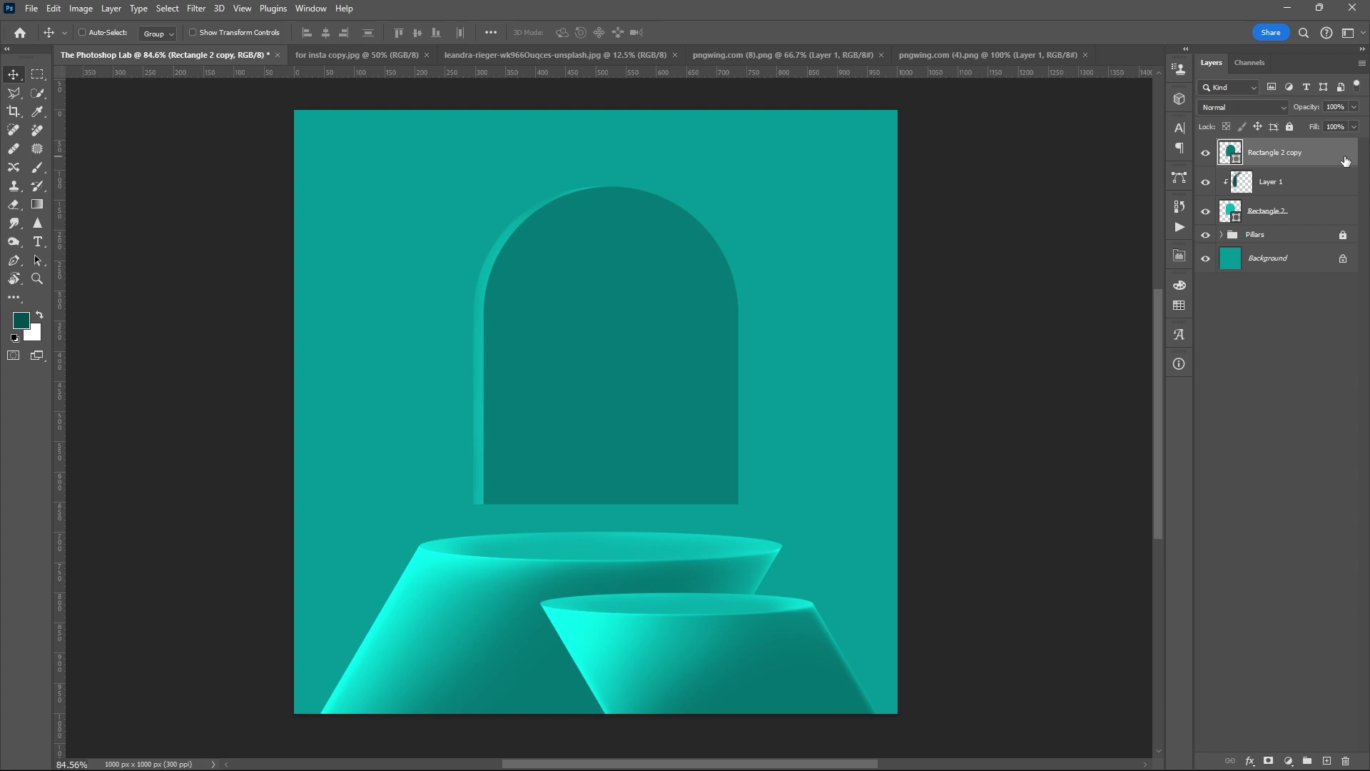
double_click(1346, 161)
left_click(875, 447)
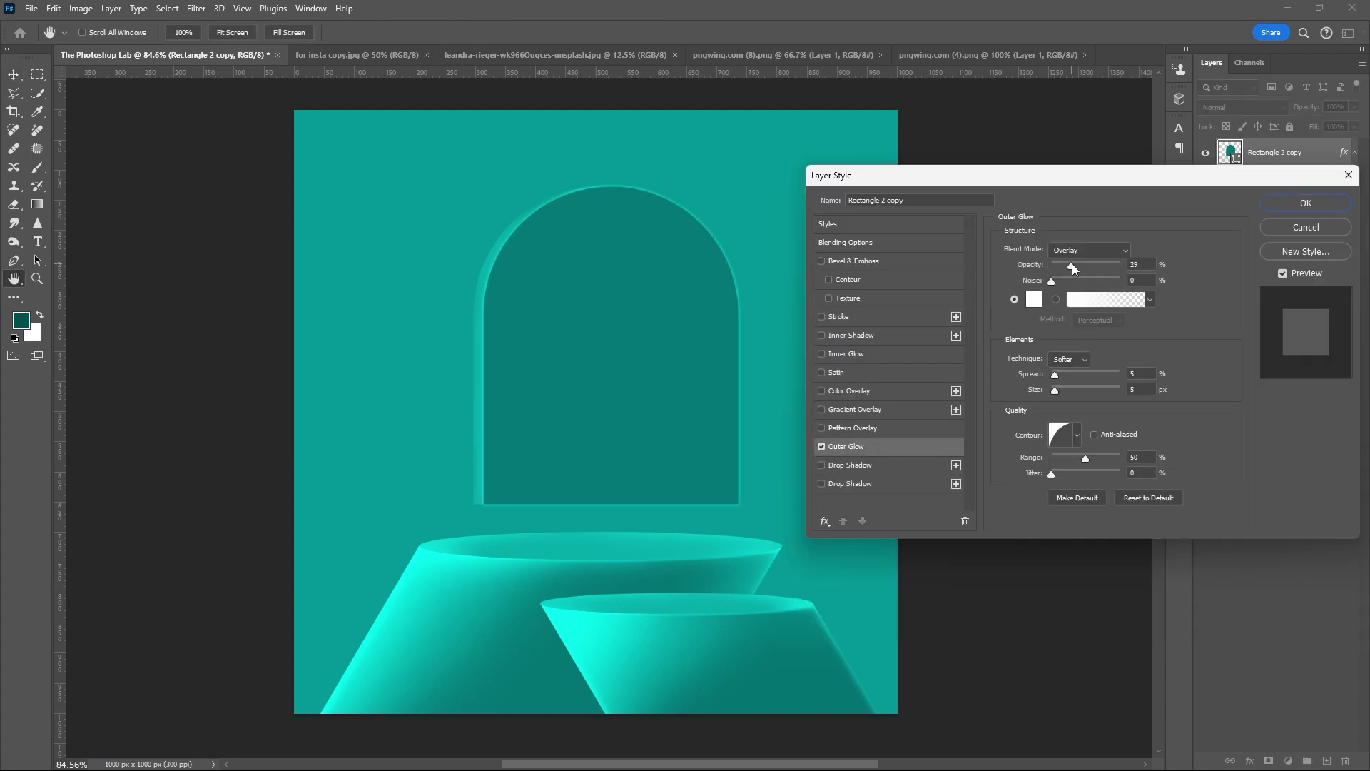
left_click_drag(1076, 266, 1073, 265)
left_click(1319, 202)
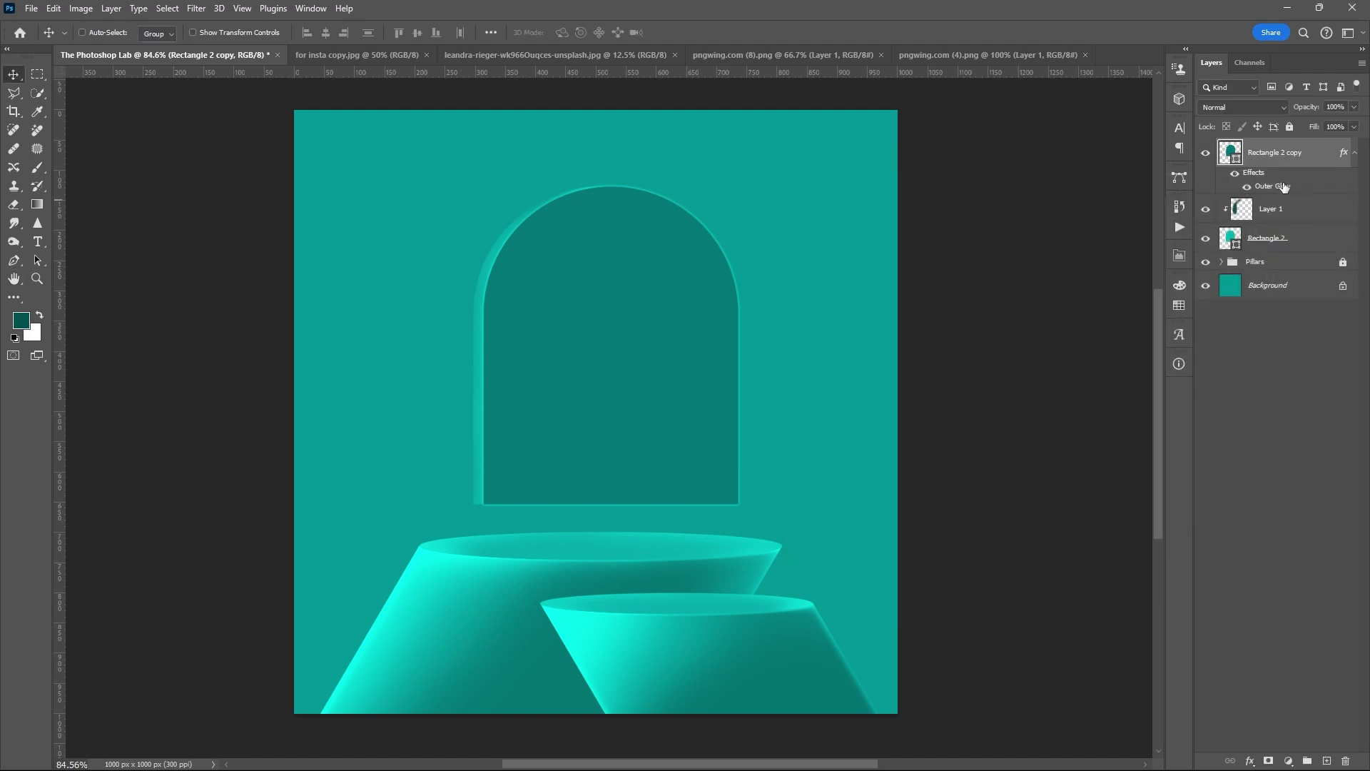
Step: Select both arch shapes and the painted layer between them and nudge them about 12 px left
left_click(1313, 160, "ctrl")
left_click(1310, 161, "ctrl")
left_click(1305, 234, "ctrl")
left_click(1301, 214, "ctrl")
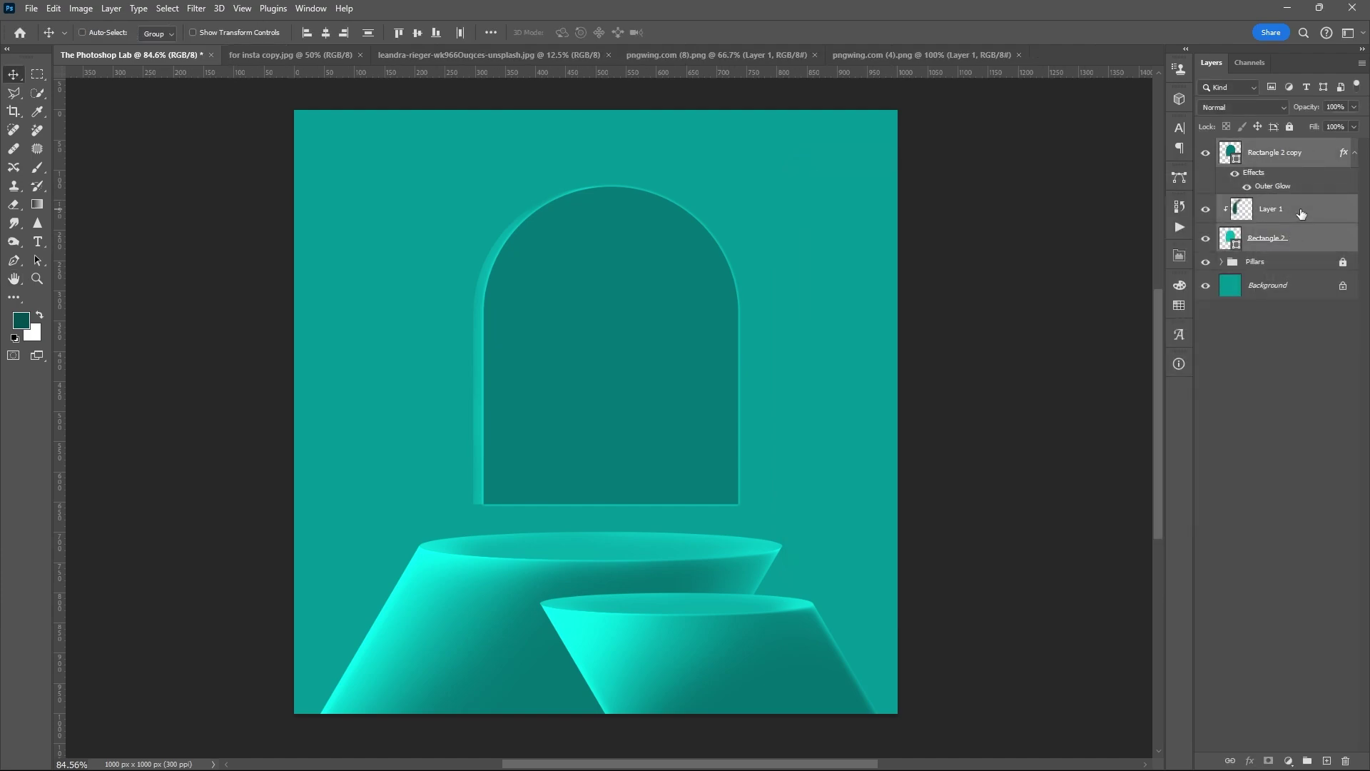
key("Left")
key("Left")
key("Left")
key("Left")
key("Left")
key("Left")
key("Left")
key("Left")
key("Left")
key("Left")
key("Left")
key("Left")
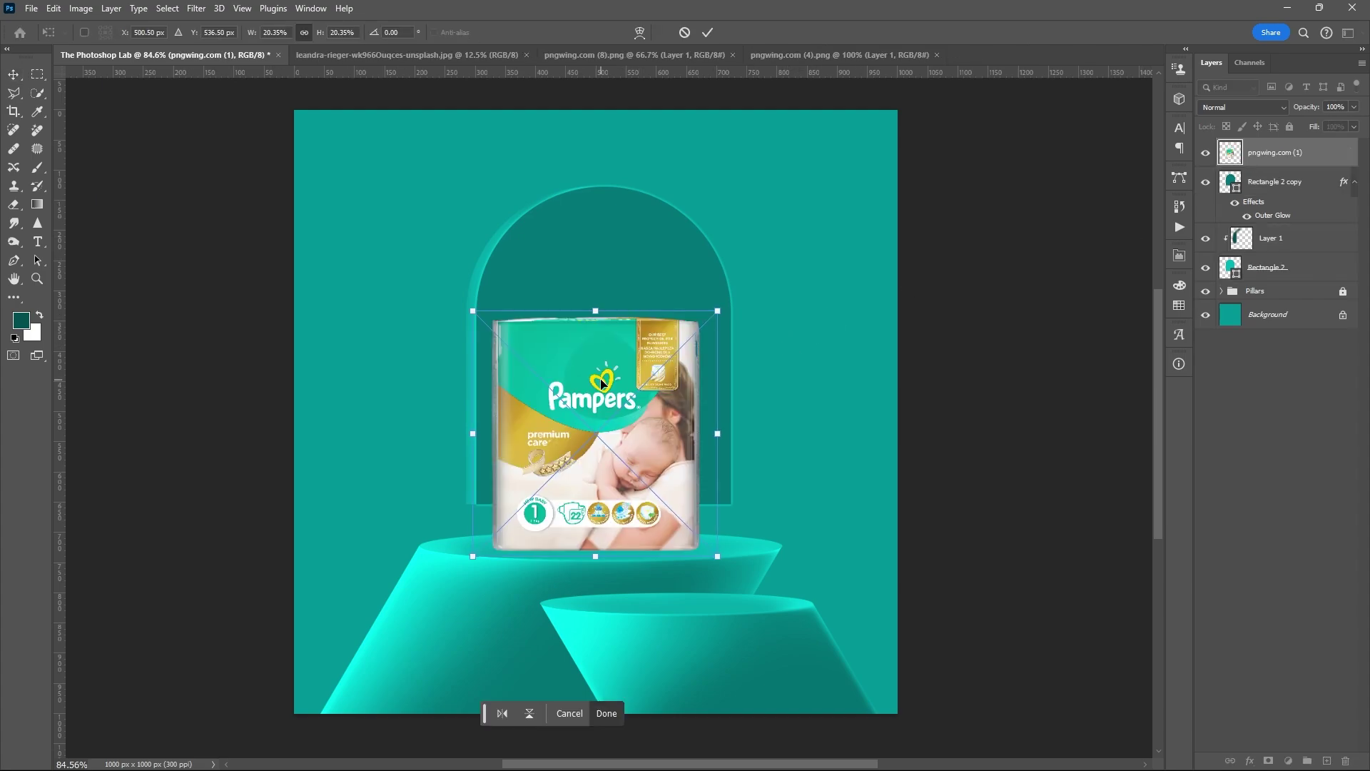
Step: Place the Pampers pack image at about 20.35% scale on the larger pillar and name its layer Pampers
key("Return")
key("Right")
key("Right")
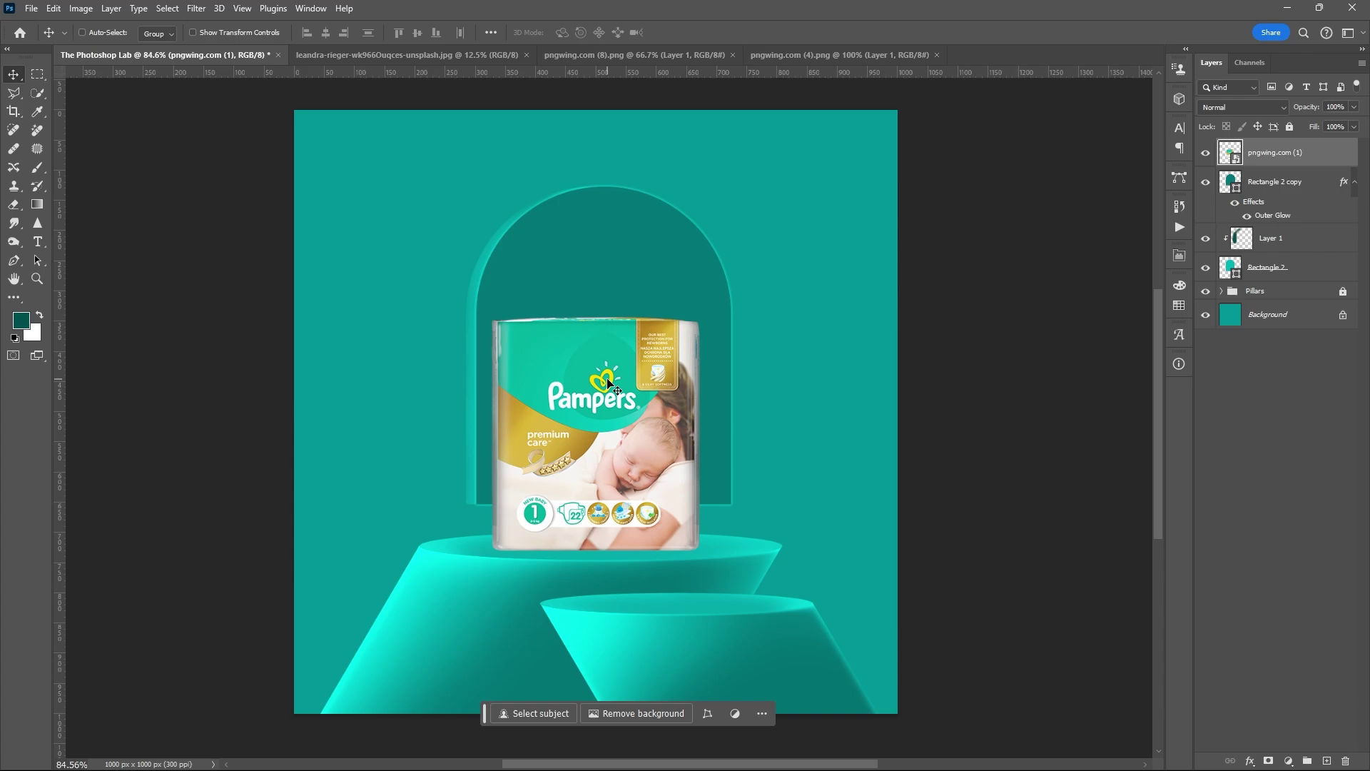
double_click(1285, 152)
type("Pampers")
key("Return")
Step: Mark the two arch layers and their clipped shading layer with an orange color label
left_click(1291, 189)
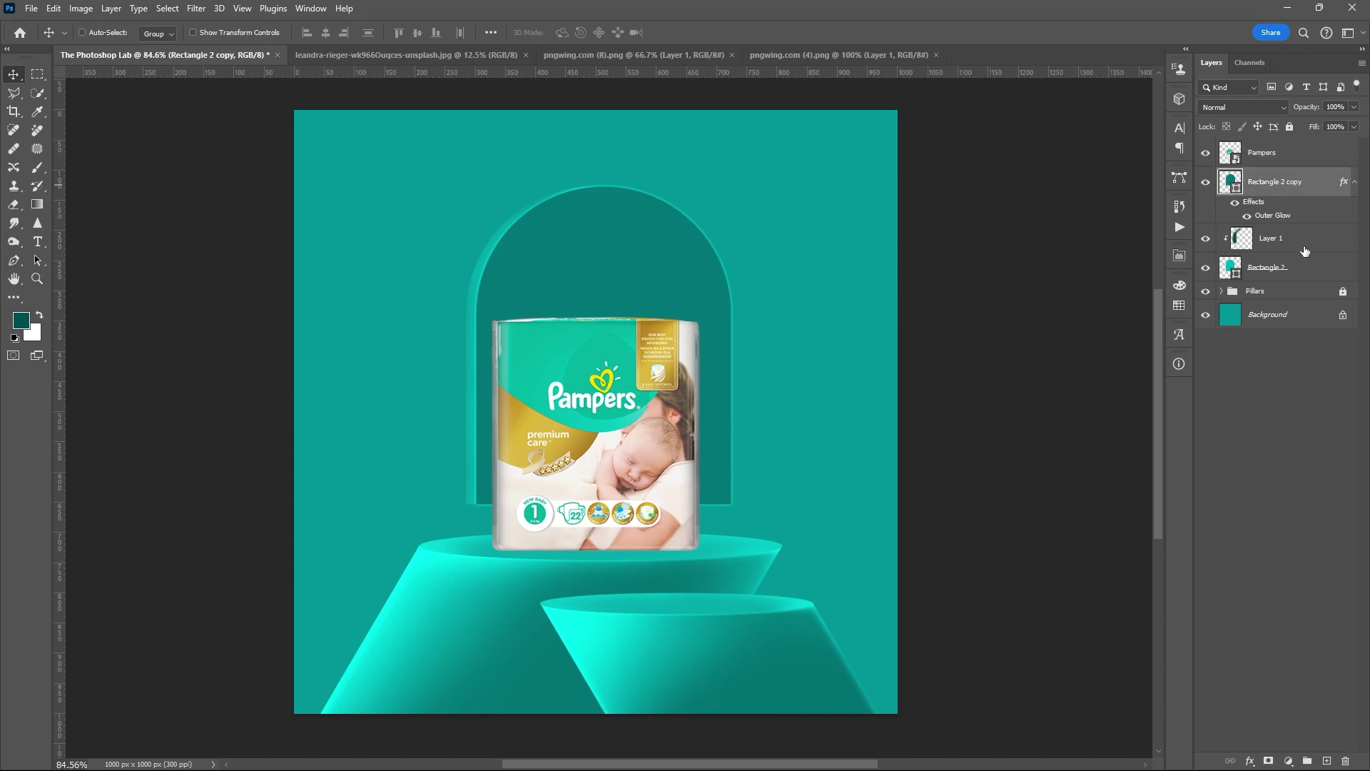
left_click(1305, 267, "shift")
right_click(1306, 267)
left_click(1229, 655)
left_click(1318, 189)
left_click(1287, 273, "shift")
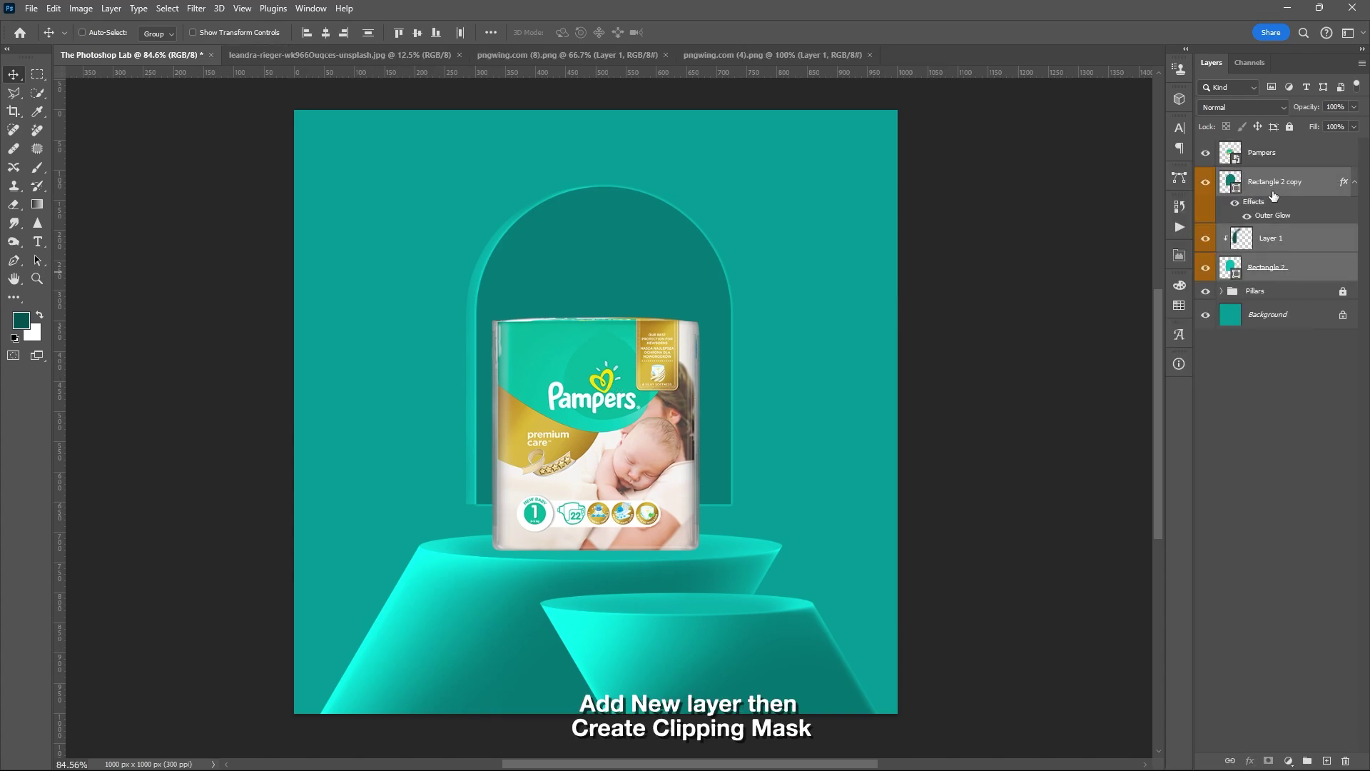
Step: Add a new layer clipped to the Pampers layer and name it Shadow
left_click(1307, 157)
left_click(1327, 763)
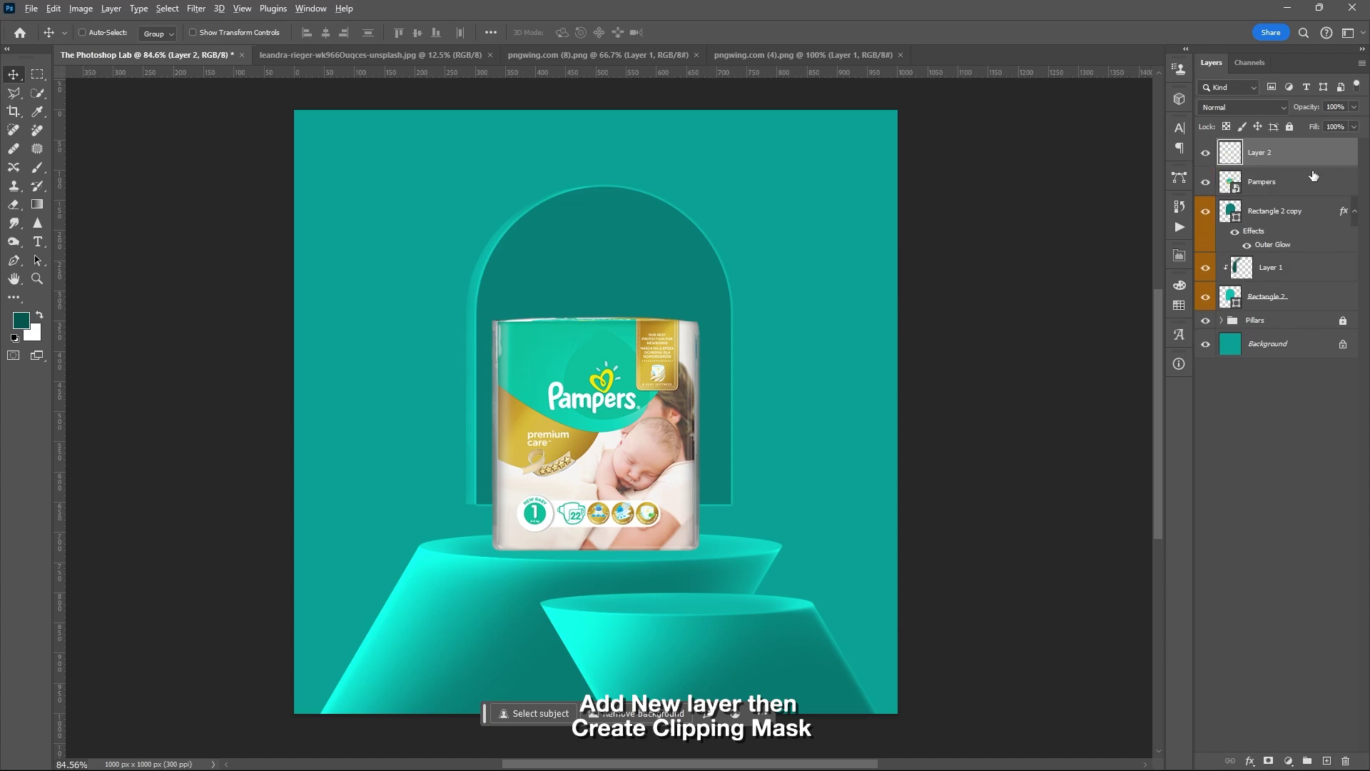
key("ctrl+alt+g")
type("Shadow")
key("Return")
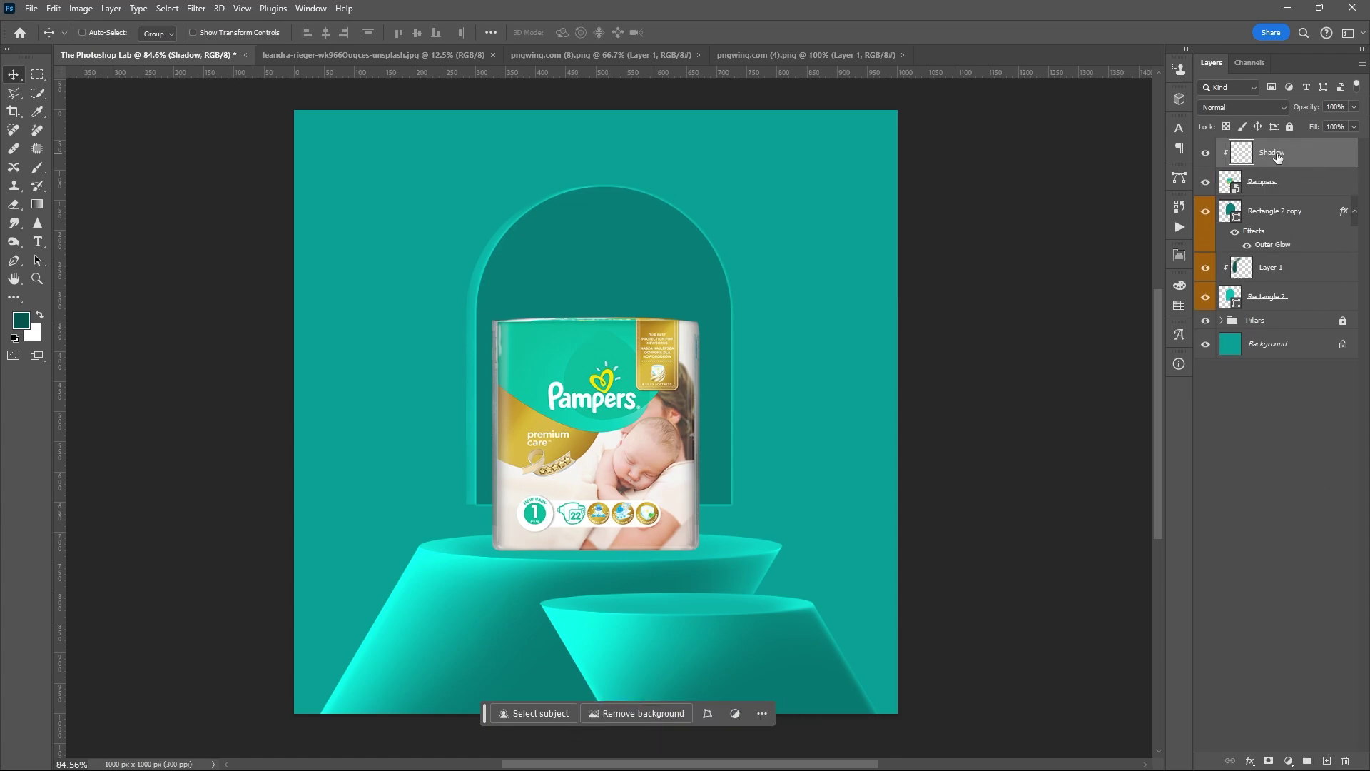
Step: Paint a soft dark-teal shadow over the lower-right part of the Pampers pack with an enlarged brush
key("b")
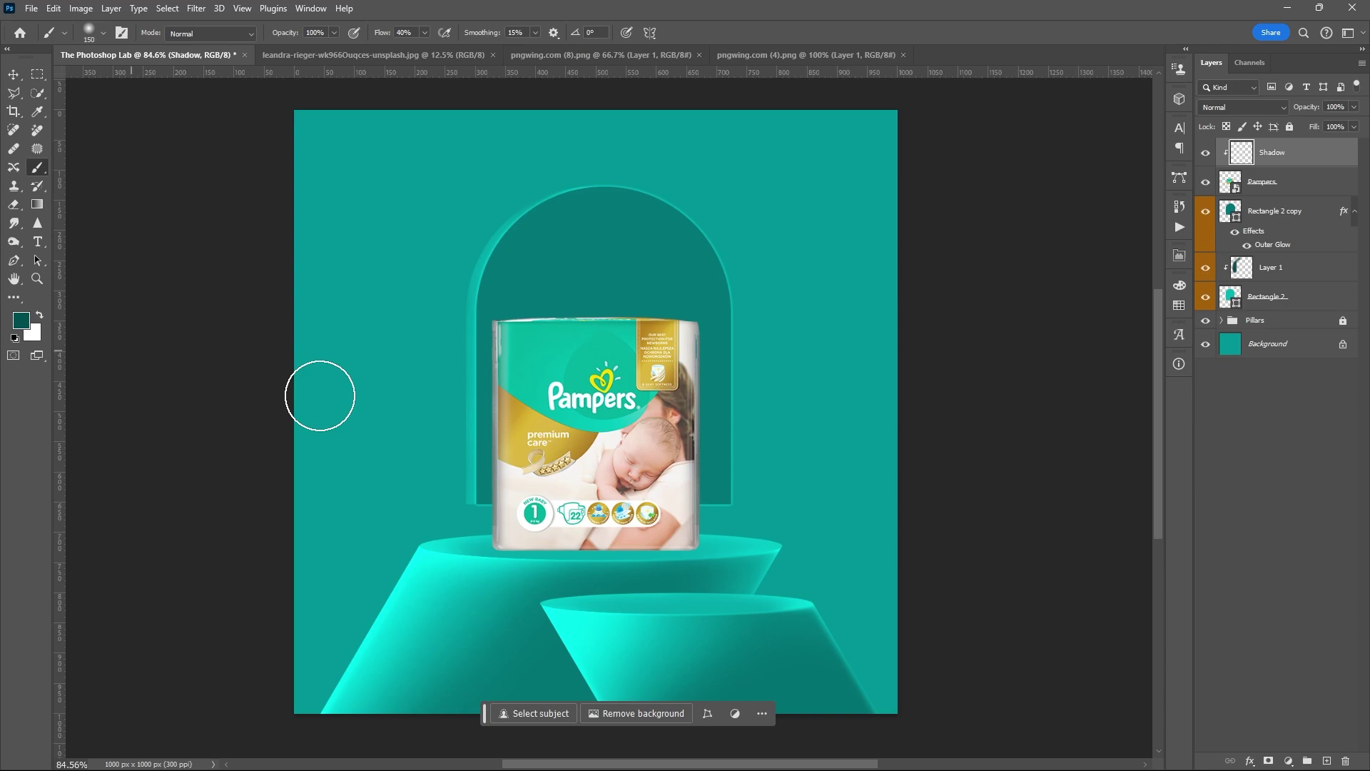
key("bracketright")
key("bracketright")
key("bracketright")
key("bracketright")
mouse_move(804, 437)
left_mouse_down()
mouse_move(641, 672)
mouse_move(743, 437)
left_mouse_up()
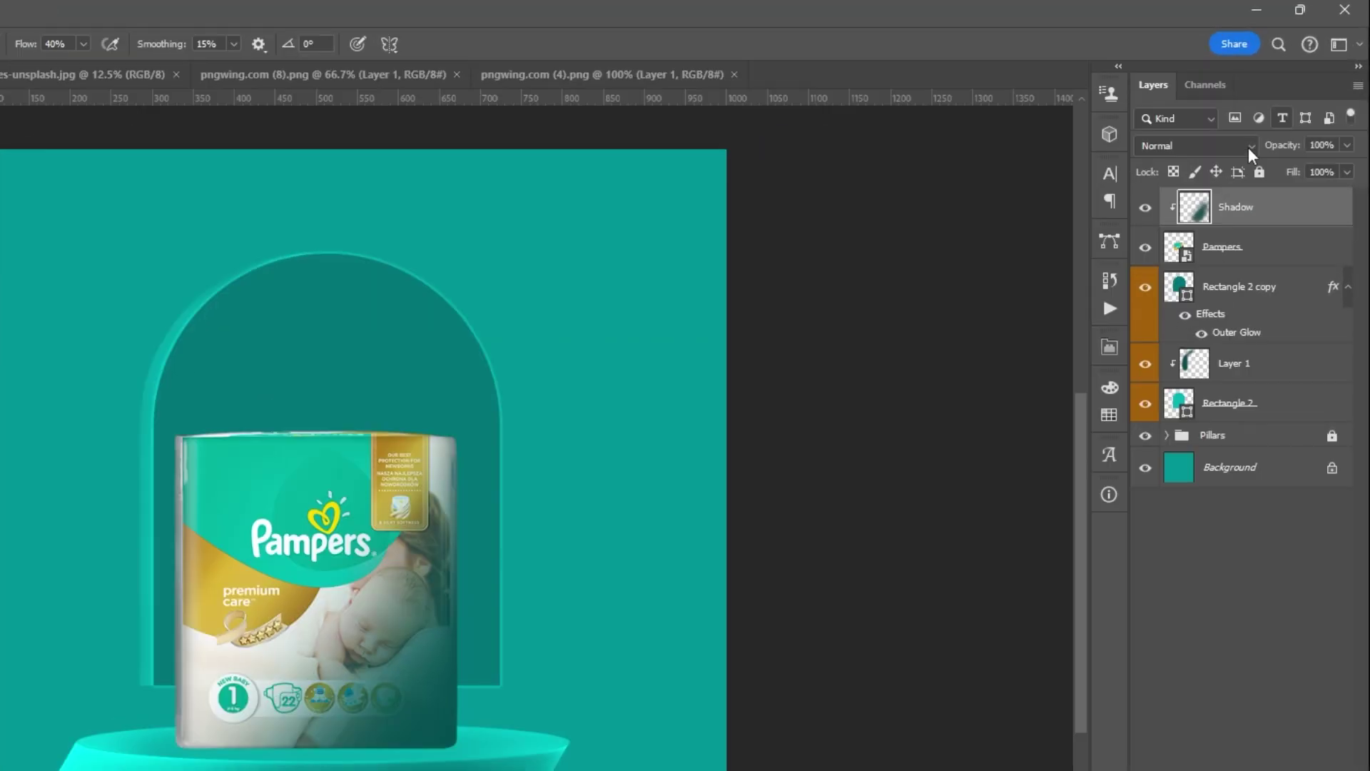
Step: Set the pack's Shadow layer to Multiply blending and about 33% opacity
left_click(1282, 108)
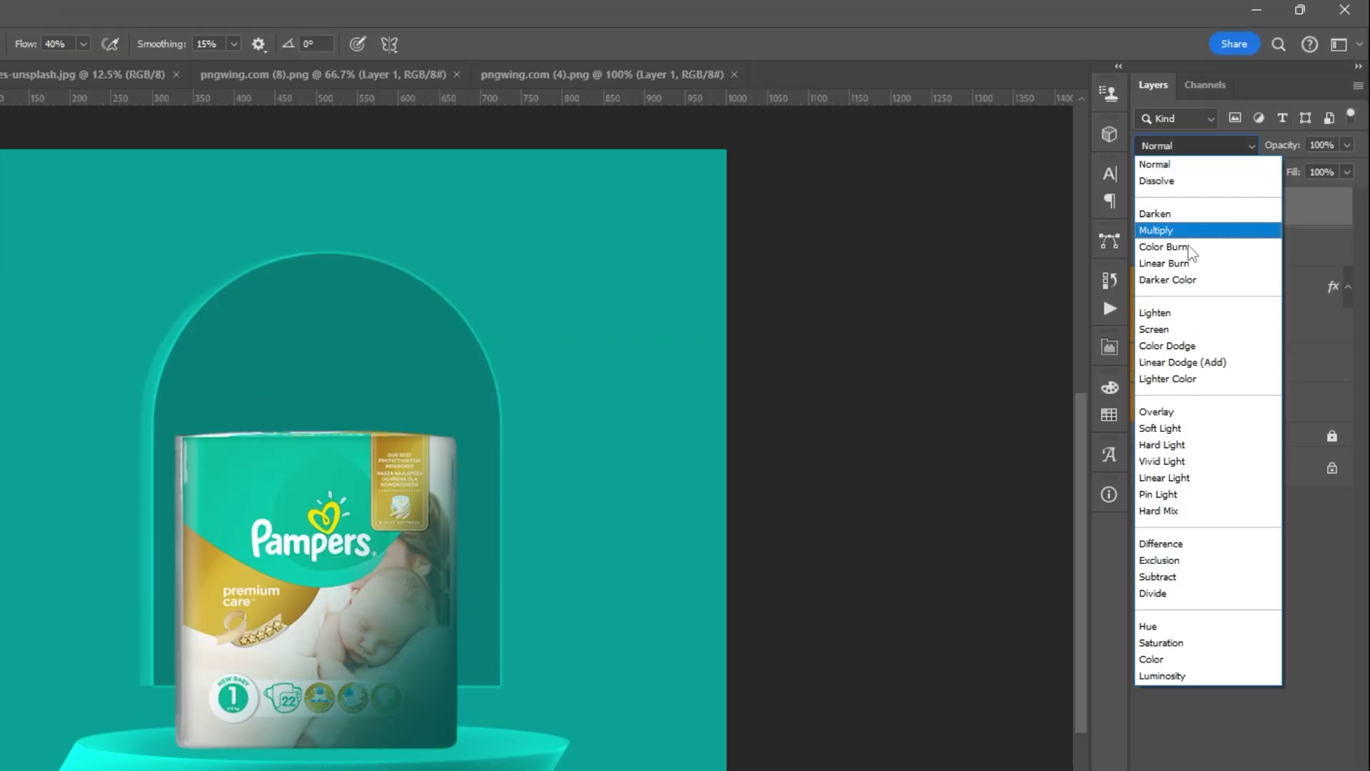
left_click(1187, 236)
left_click(1347, 145)
left_click_drag(1342, 167, 1284, 169)
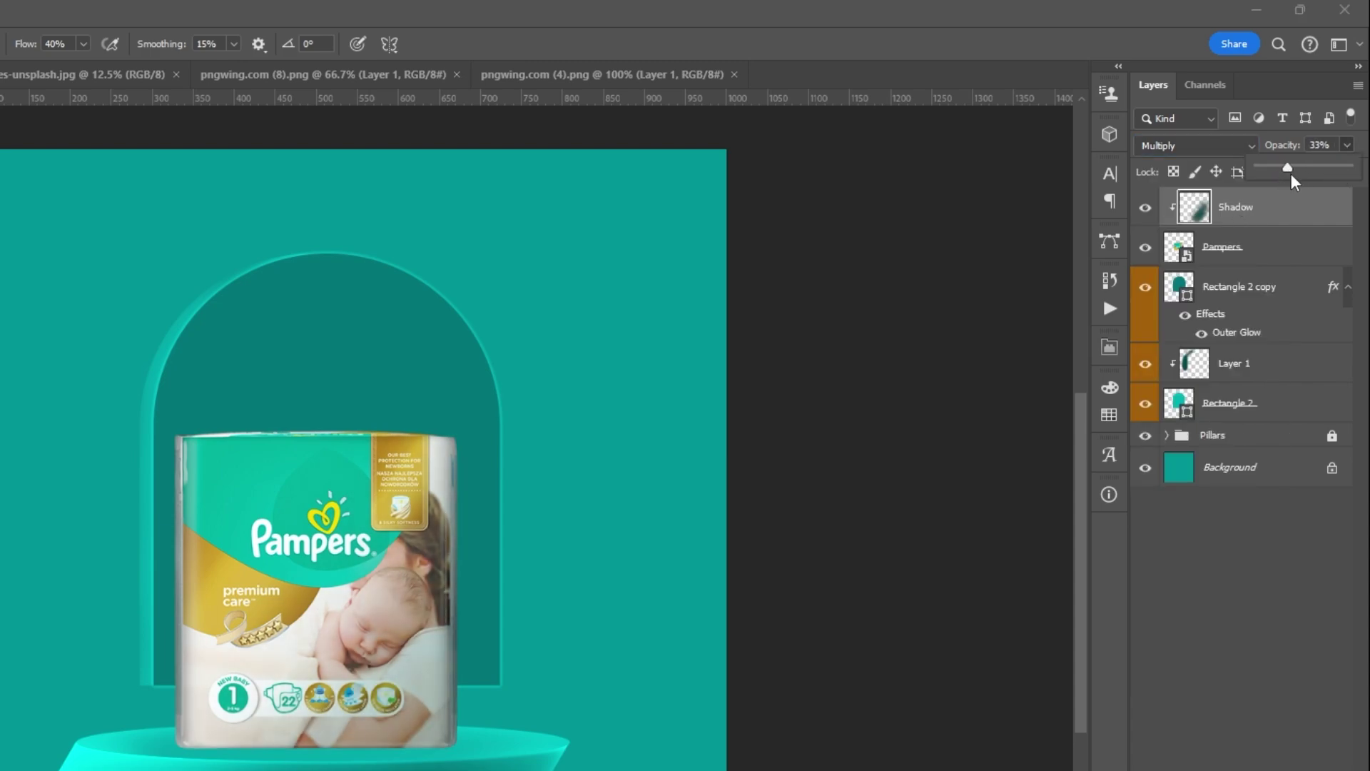
Step: Give the Pampers layer a white Overlay Inner Shadow with 22 px distance and 21 px size
left_click(1340, 249)
double_click(1329, 257)
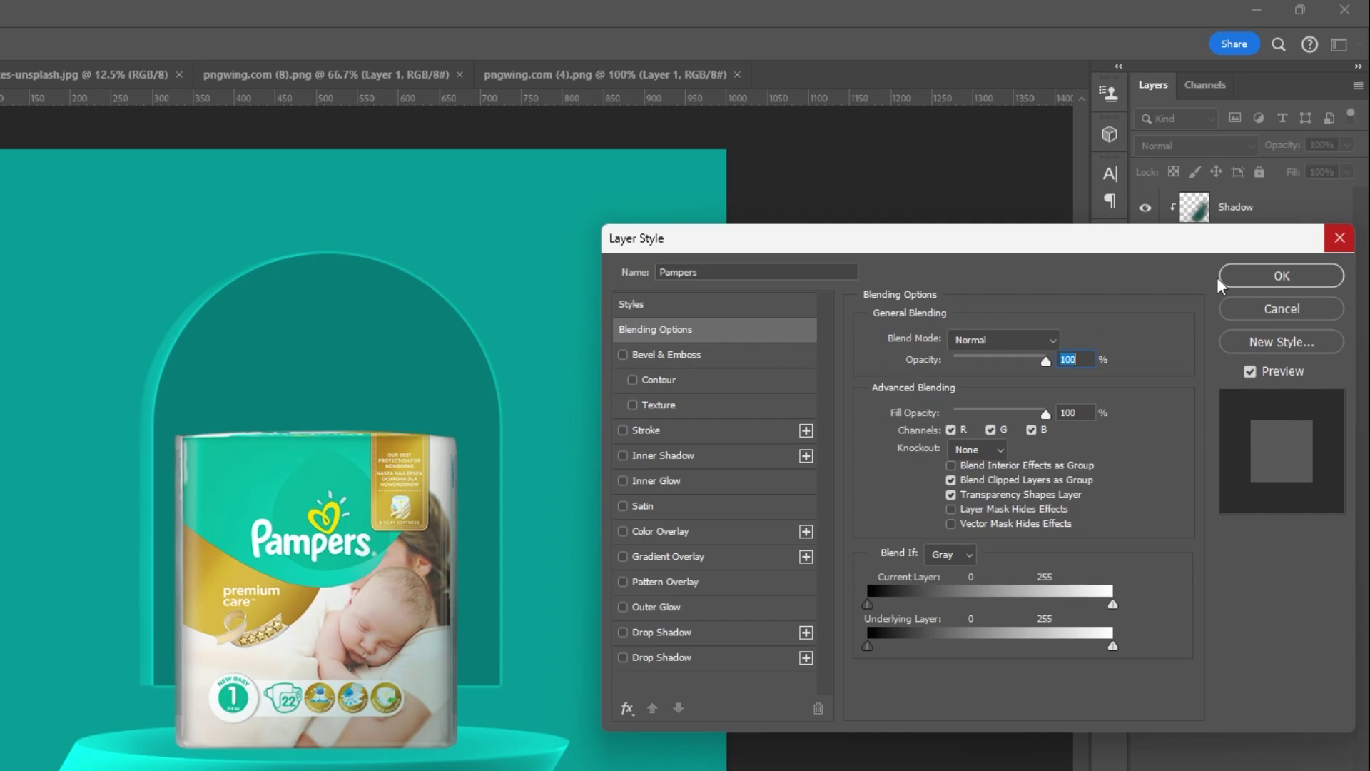
left_click(623, 455)
left_click(719, 460)
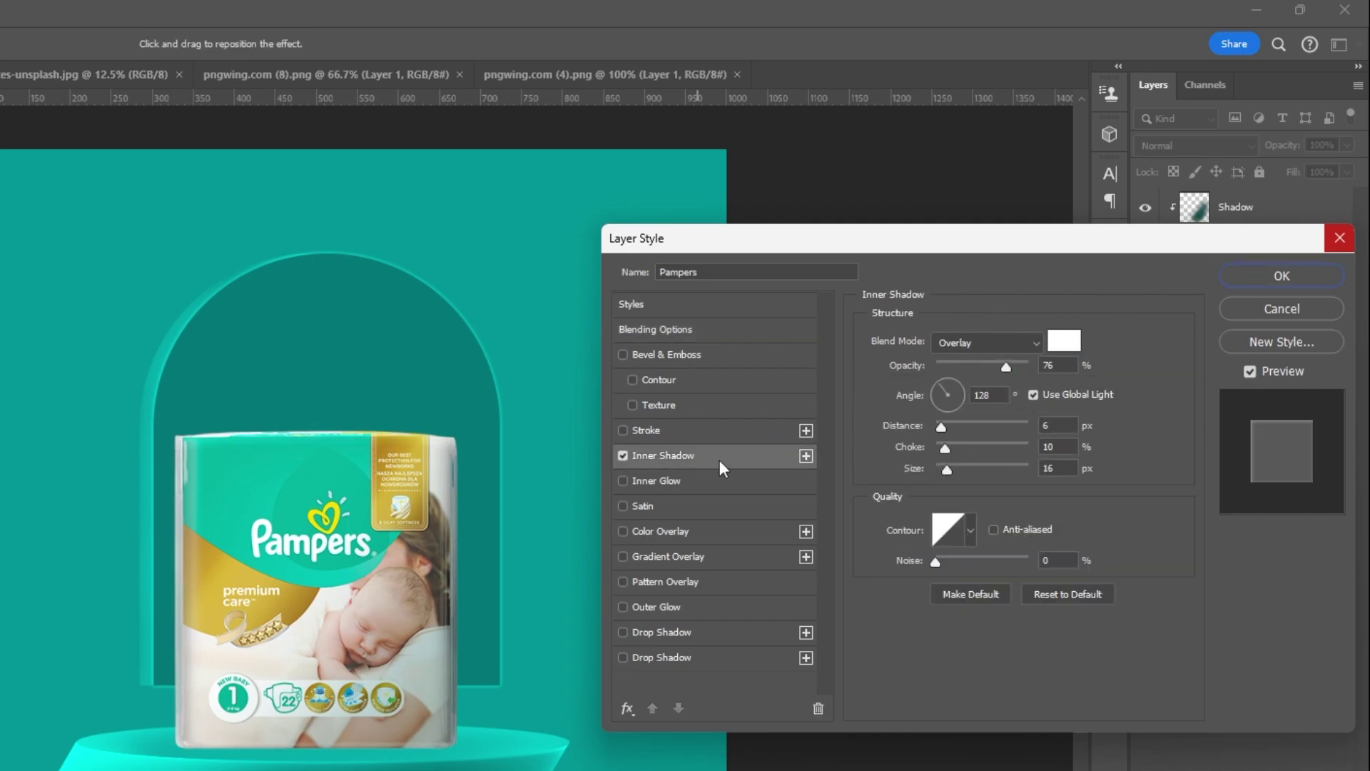
left_click_drag(941, 426, 958, 426)
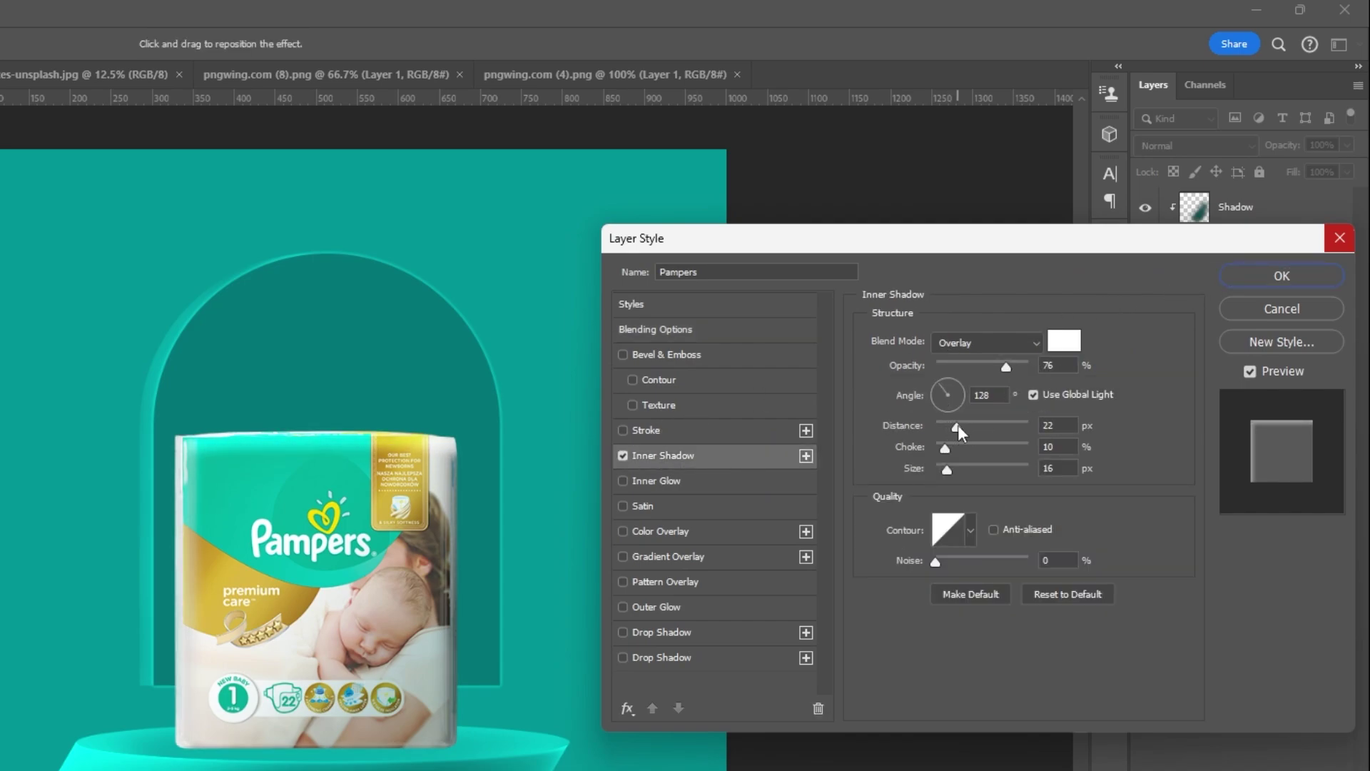
left_click(953, 468)
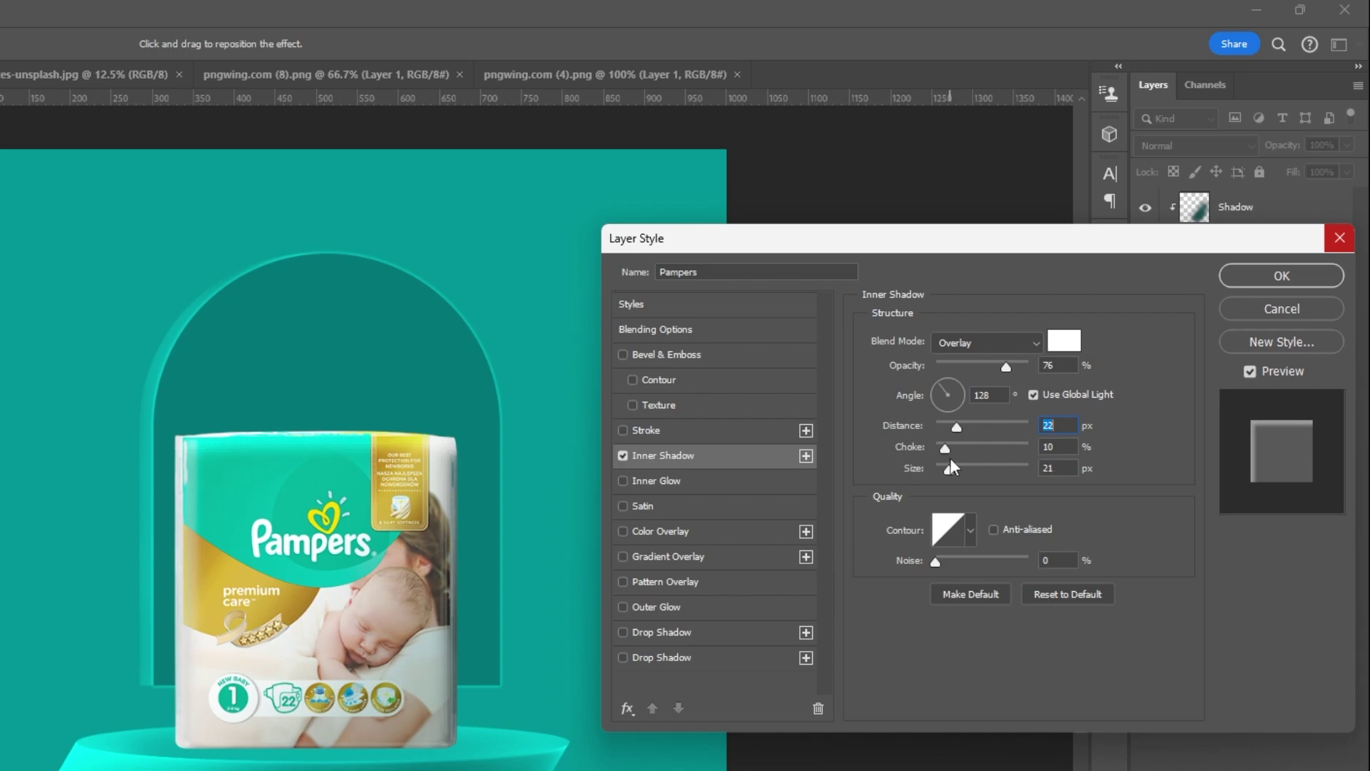
left_click(1267, 277)
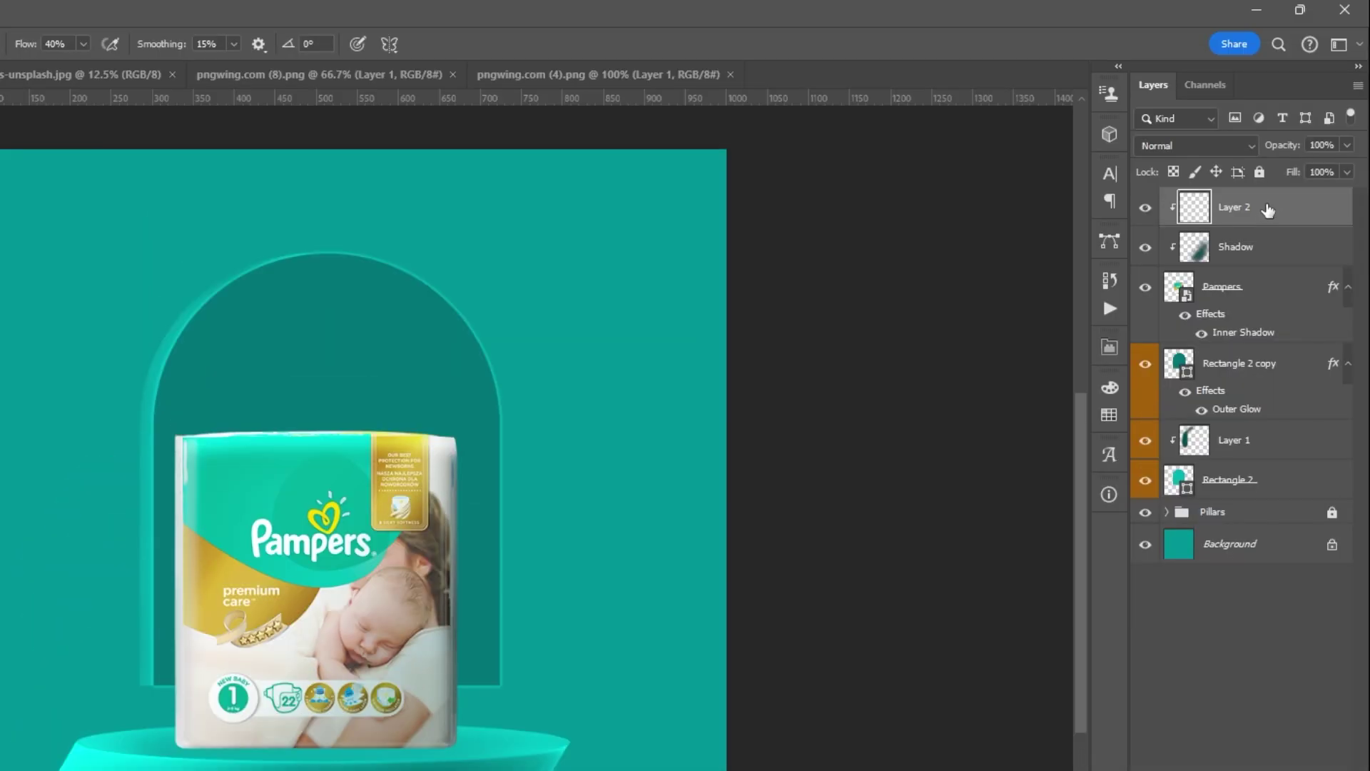
Step: Name the new layer clipped to the pack HL and set its blend mode to Overlay
double_click(1245, 206)
type("HL")
key("Return")
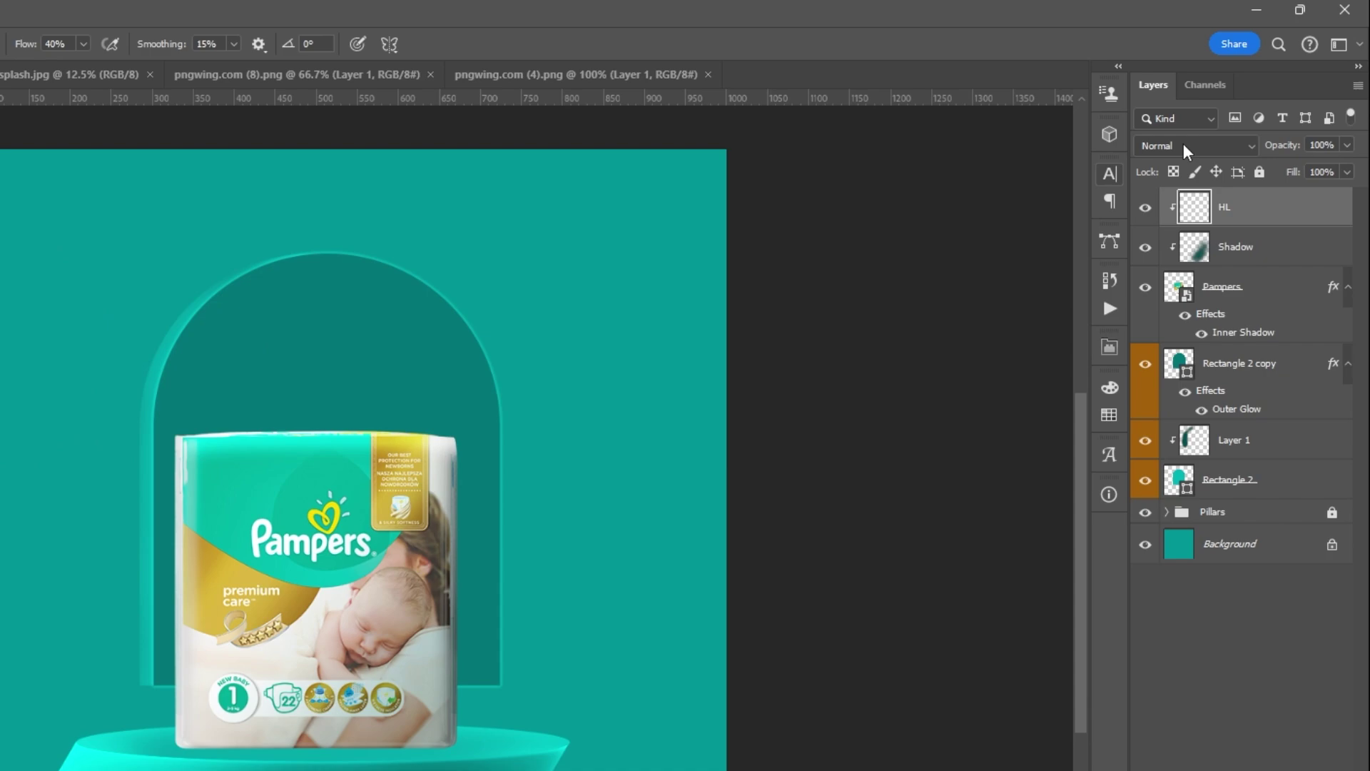
left_click(1185, 144)
left_click(1167, 407)
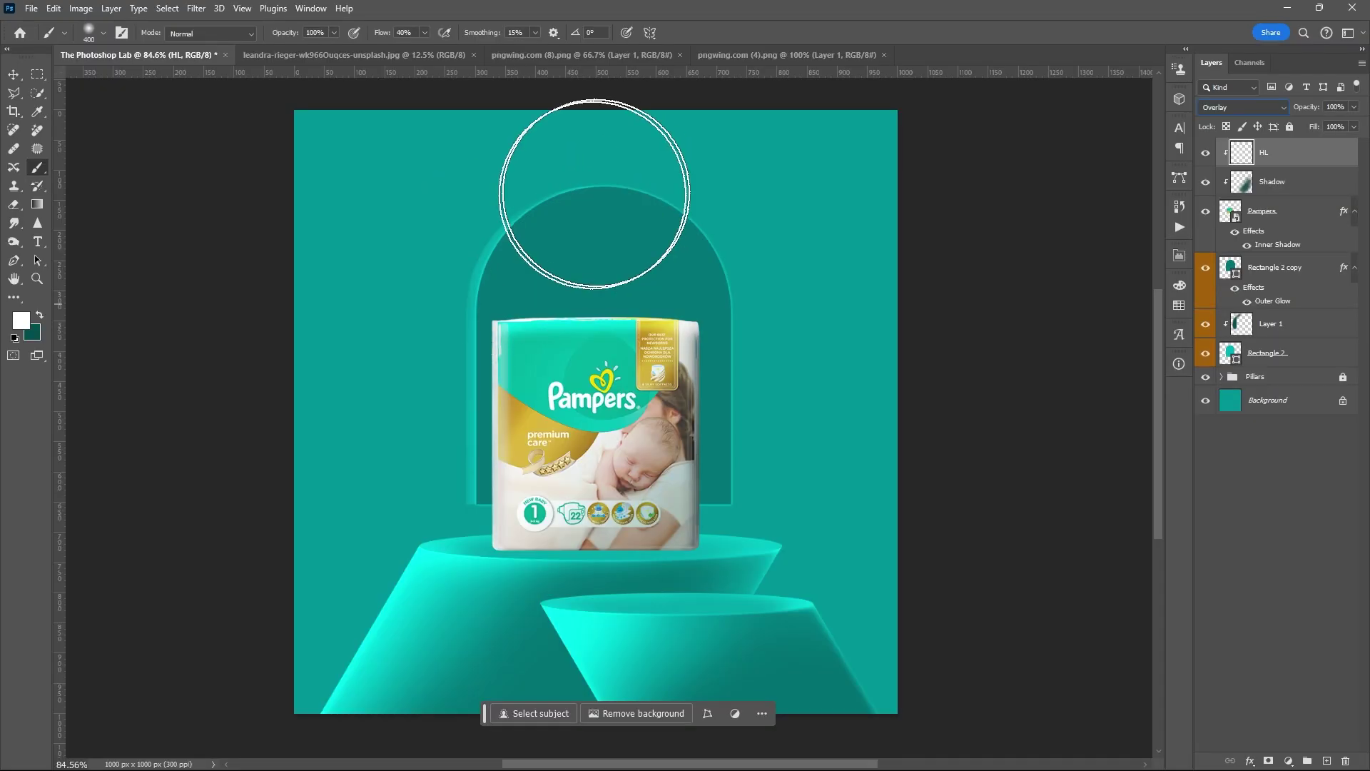
Step: Paint a white highlight on the pack's upper-left area with a 250 px brush and reduce the HL layer's opacity to about 50%
key("bracketleft")
key("bracketleft")
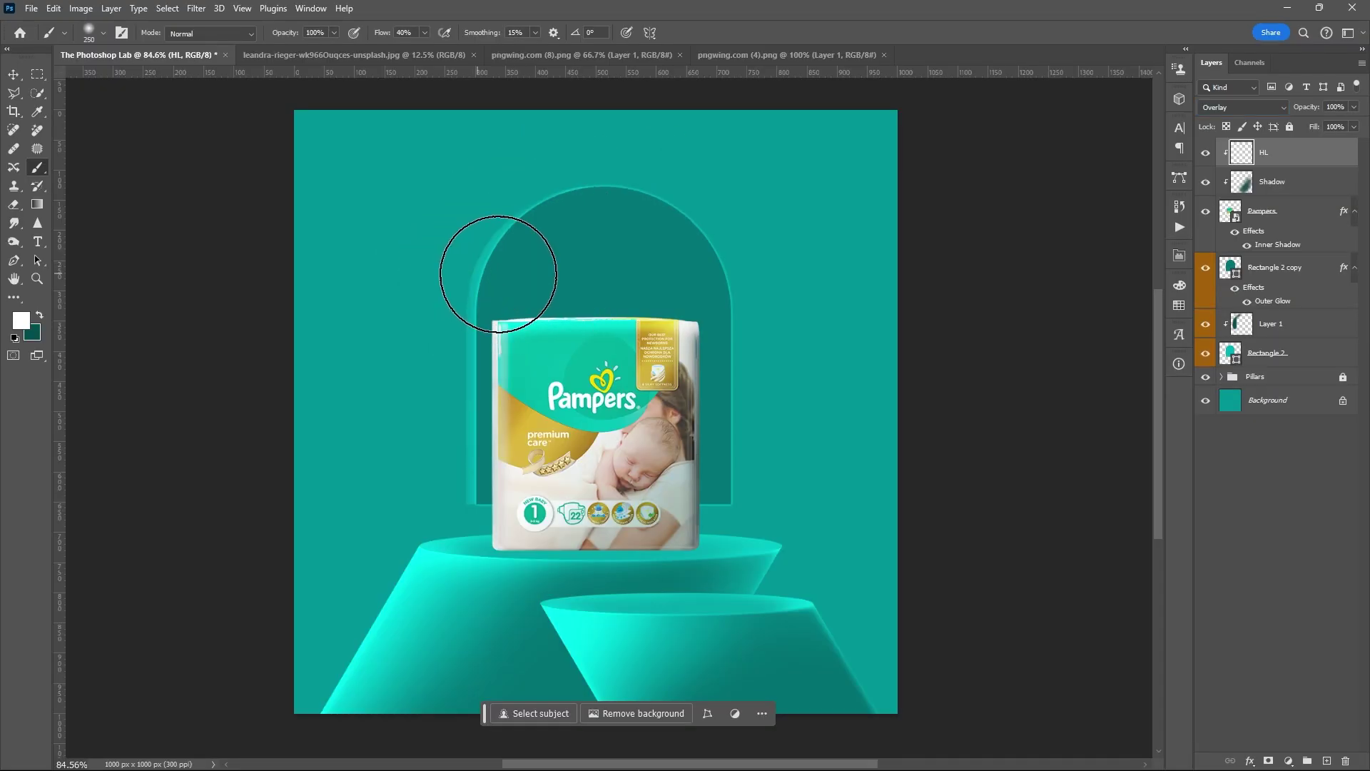
left_click(546, 397)
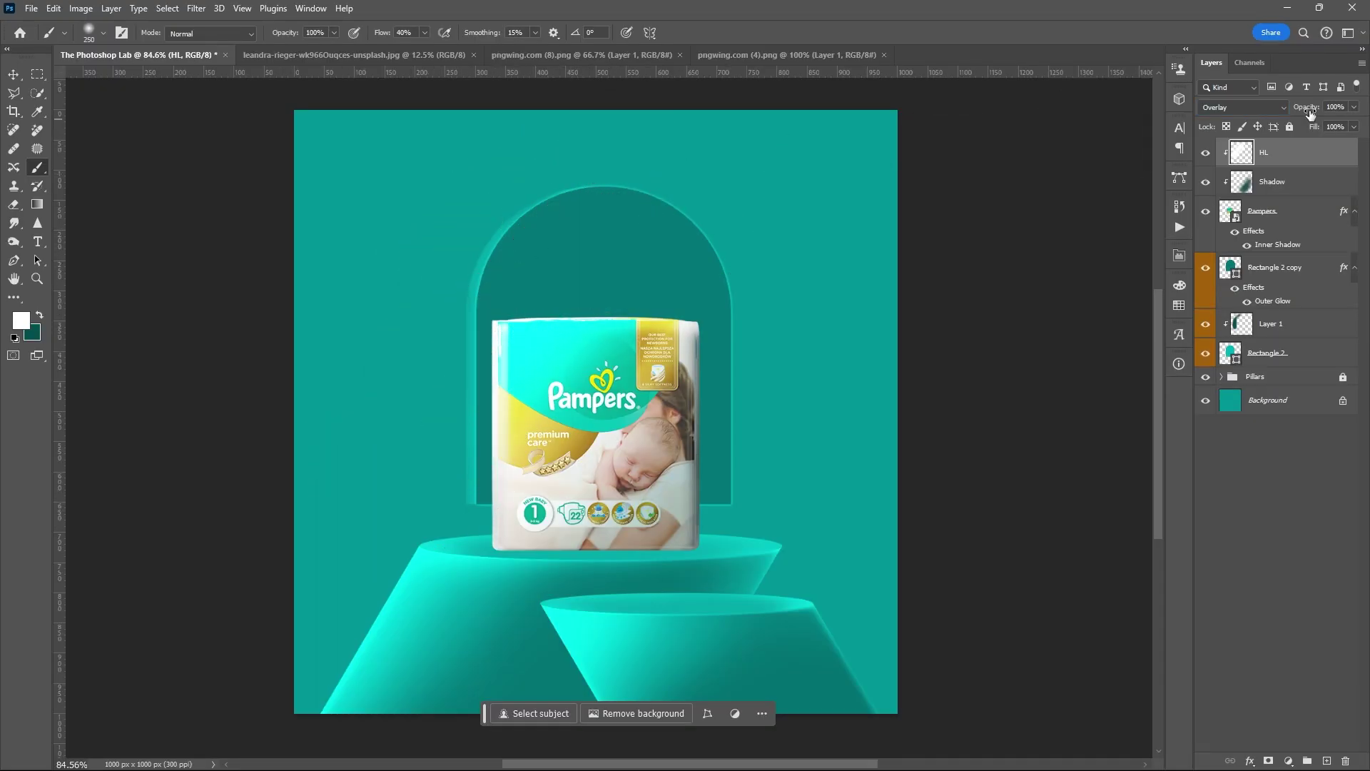
left_click(1354, 108)
left_click_drag(1337, 124, 1328, 125)
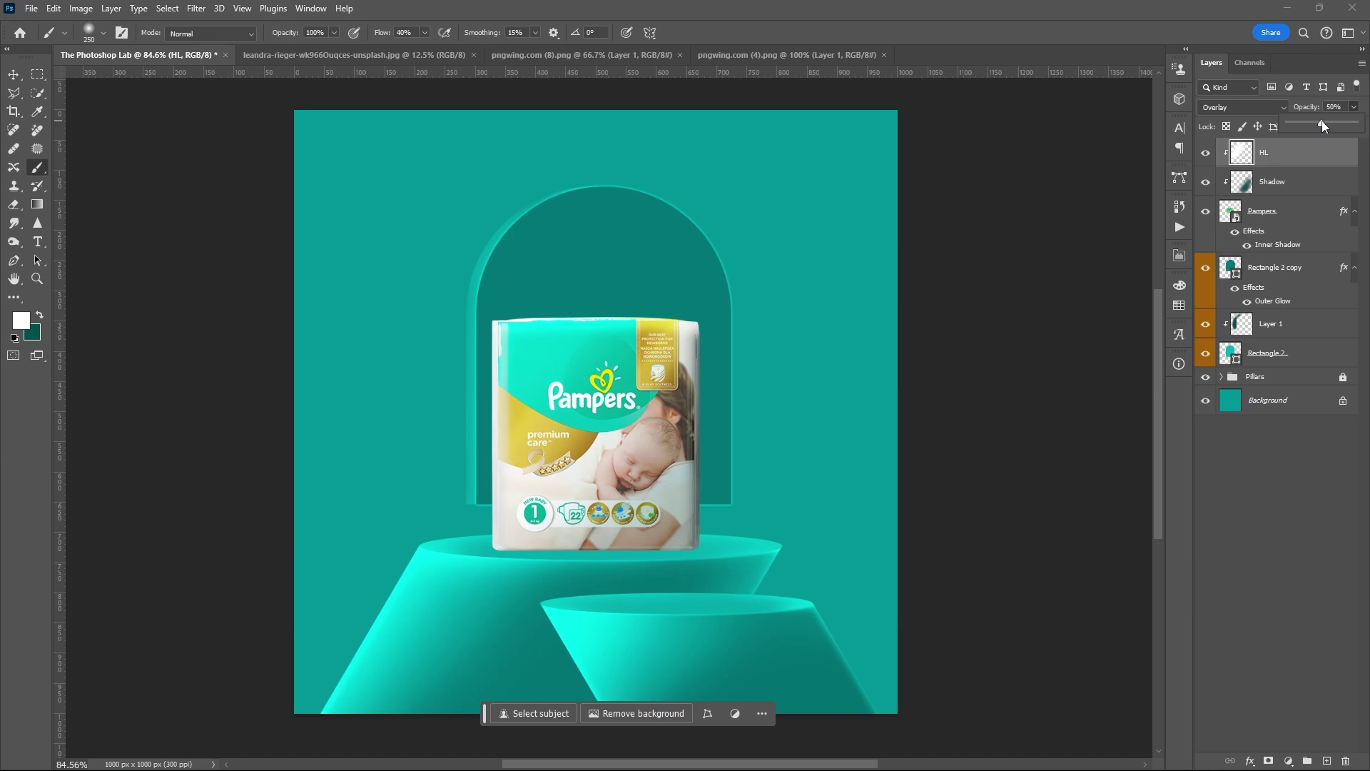
Step: Add a new layer directly beneath the Pampers layer and name it Shadow 1
left_click(1293, 208)
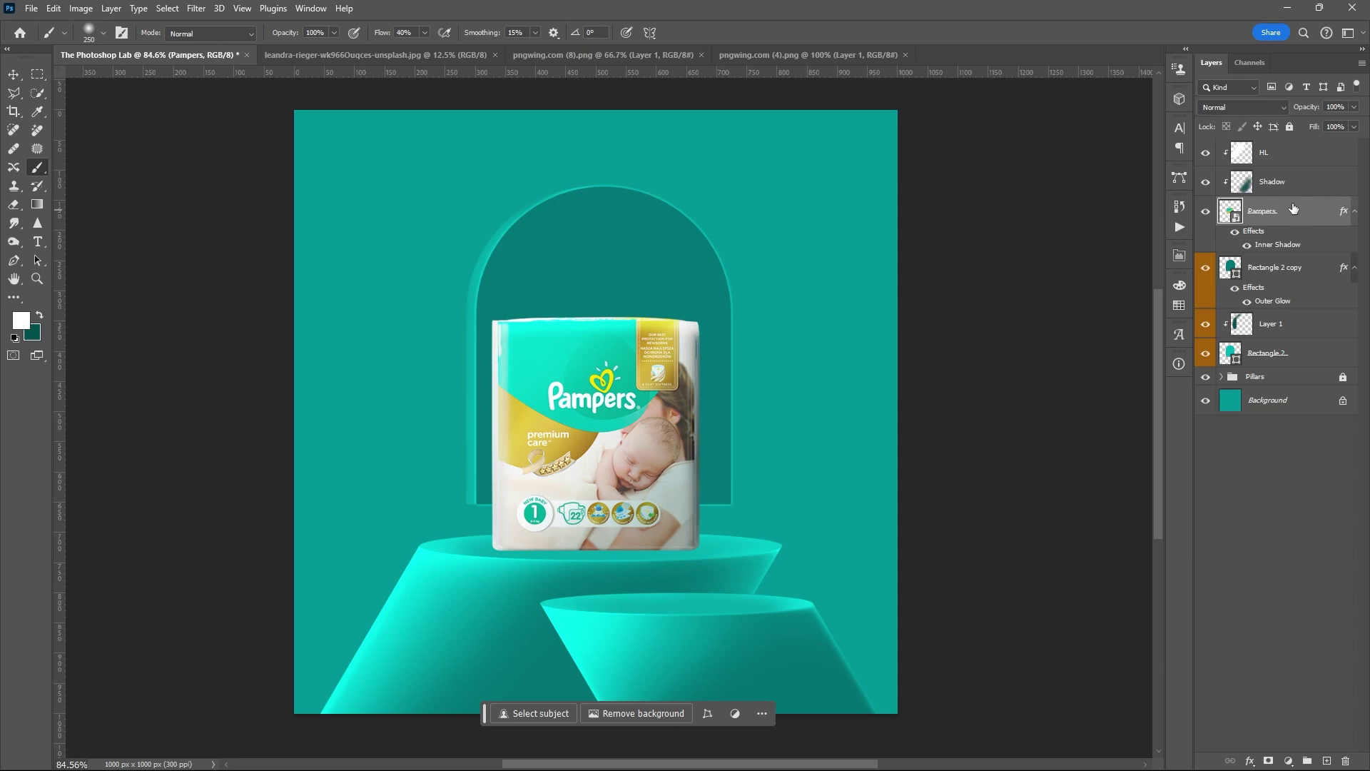
left_click(1326, 757, "ctrl")
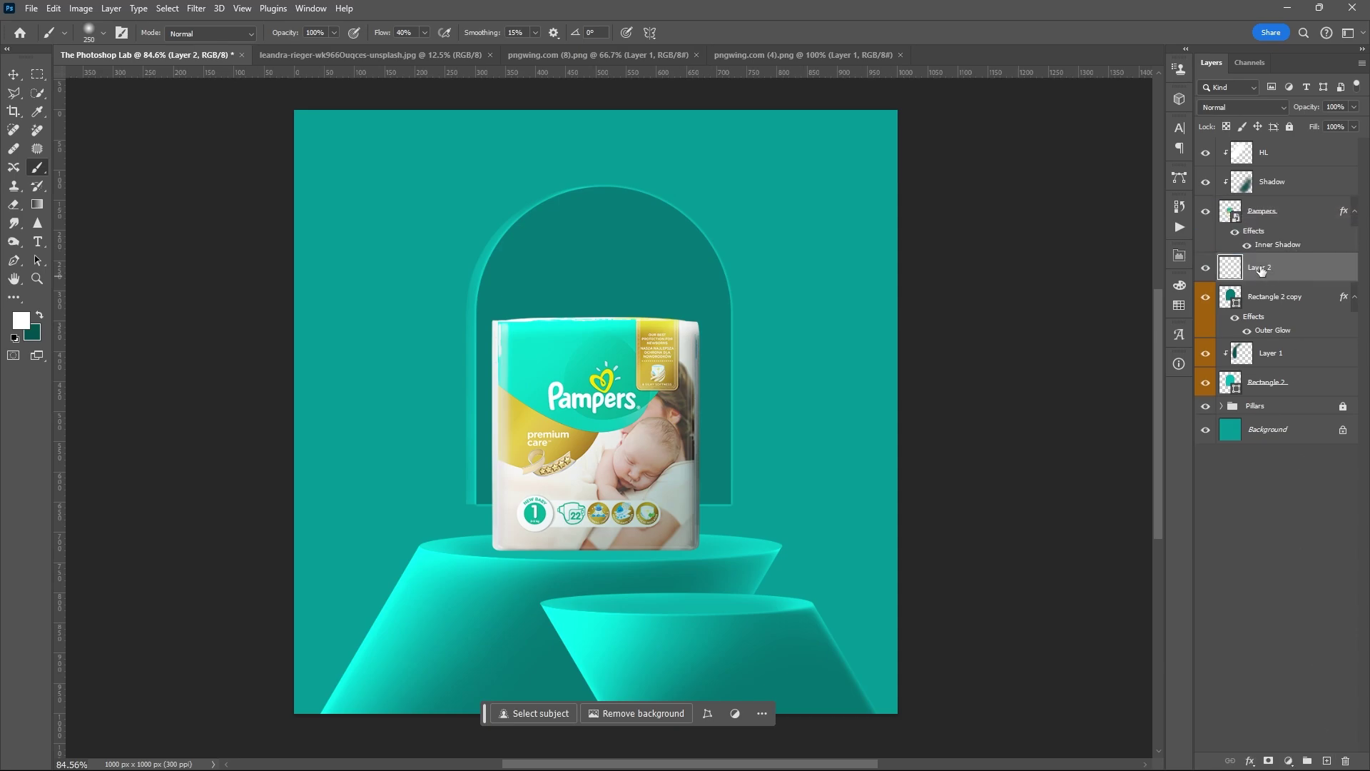
type("1")
key("Return")
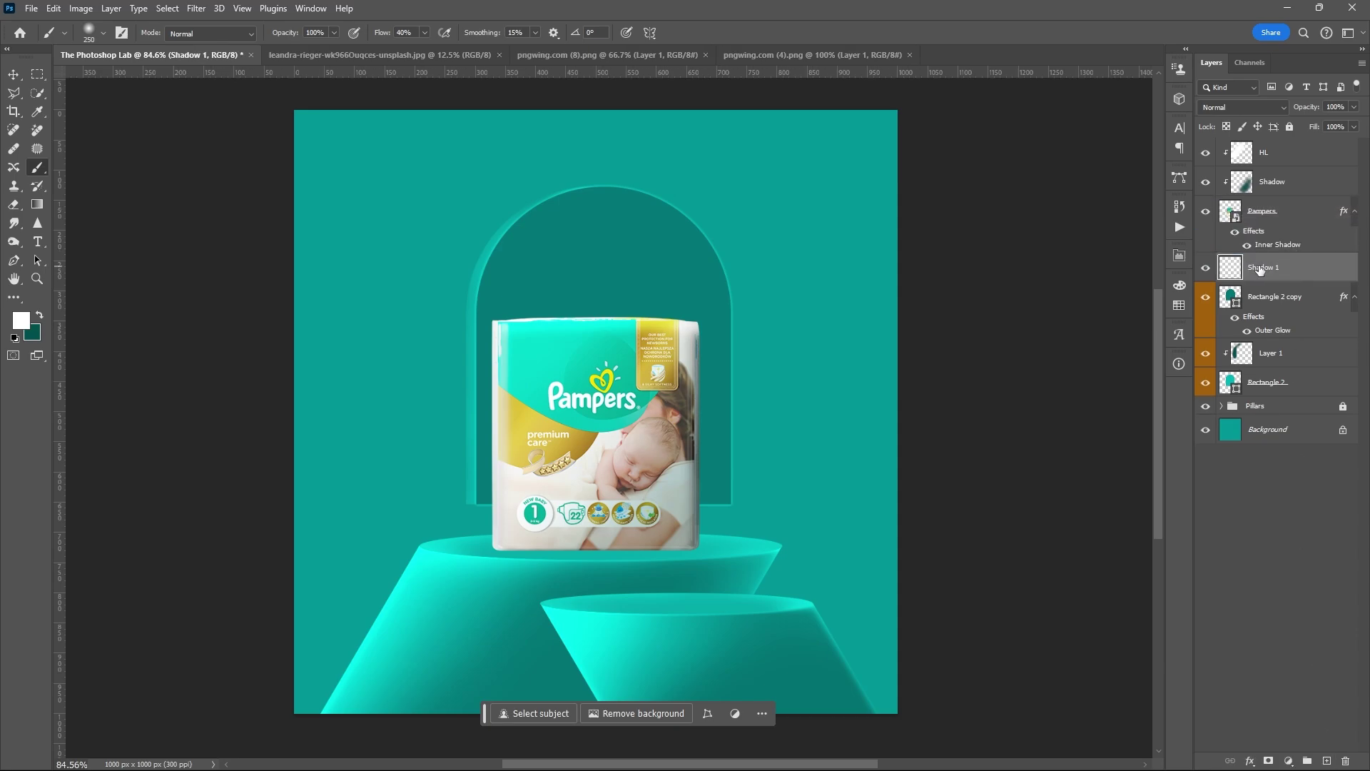
Step: Select a thin strip along the pack's bottom edge with the Polygonal Lasso
key("v")
scroll(597, 491, "up", 11)
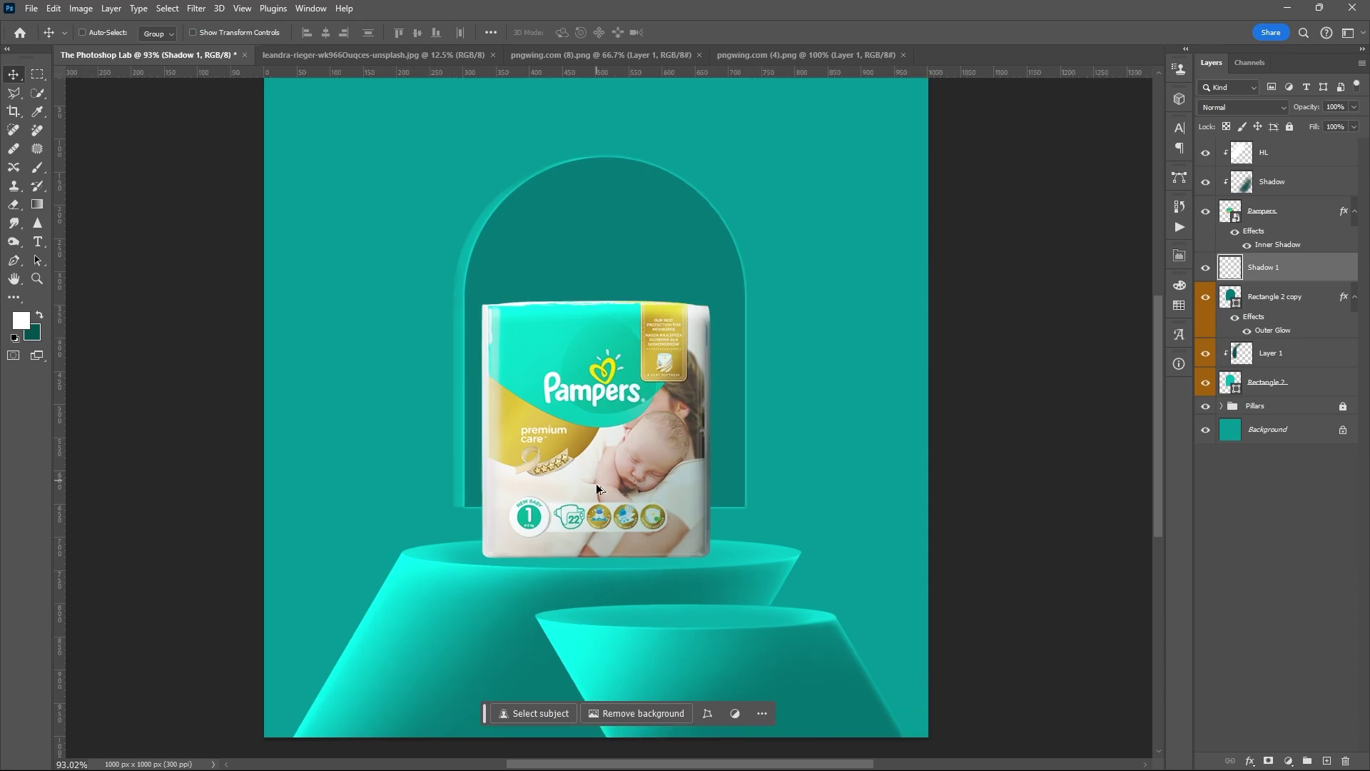
left_click_drag(600, 545, 602, 511)
key("l")
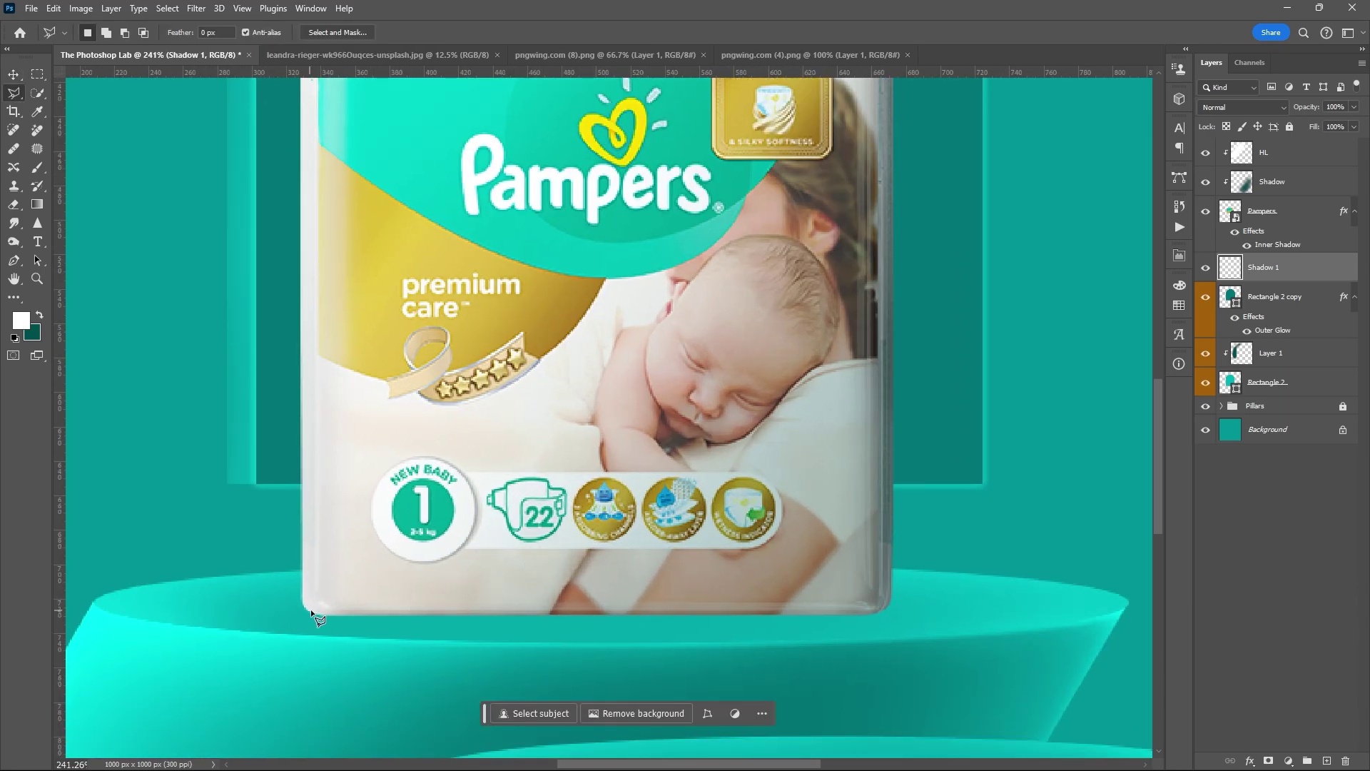
left_click(305, 603)
left_click(316, 612)
left_click(878, 610)
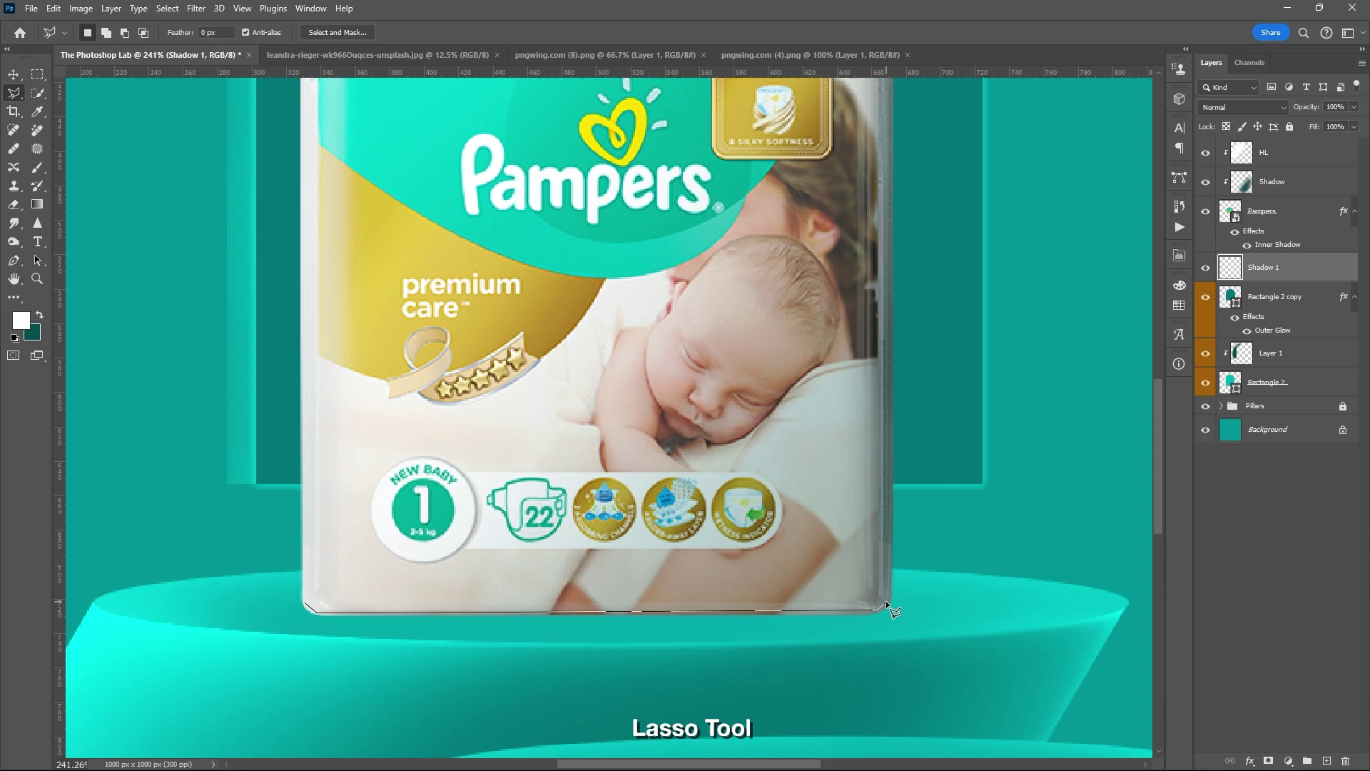
left_click(885, 596)
left_click(308, 604)
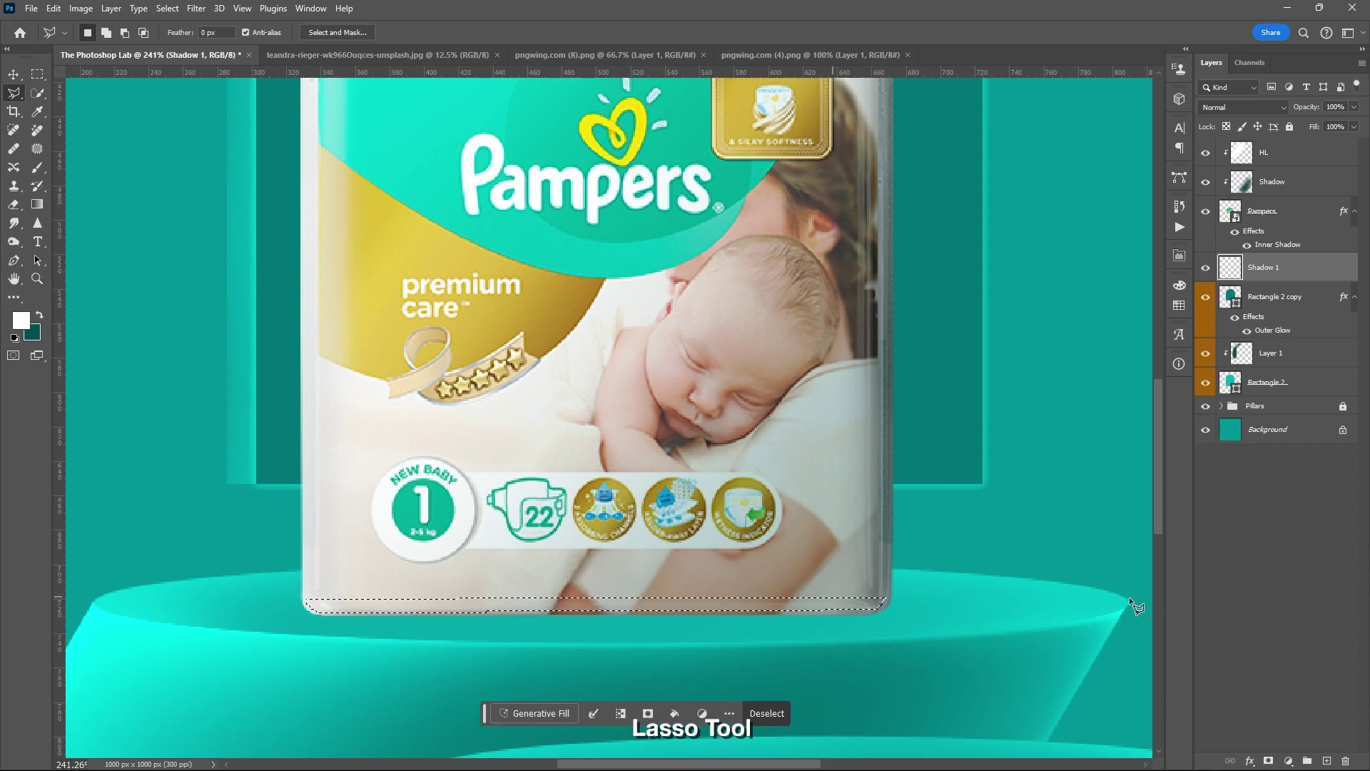
Step: Fill the selected strip beneath the pack with a black solid color fill
left_click(1288, 761)
left_click(1274, 511)
left_click(1315, 327)
key("v")
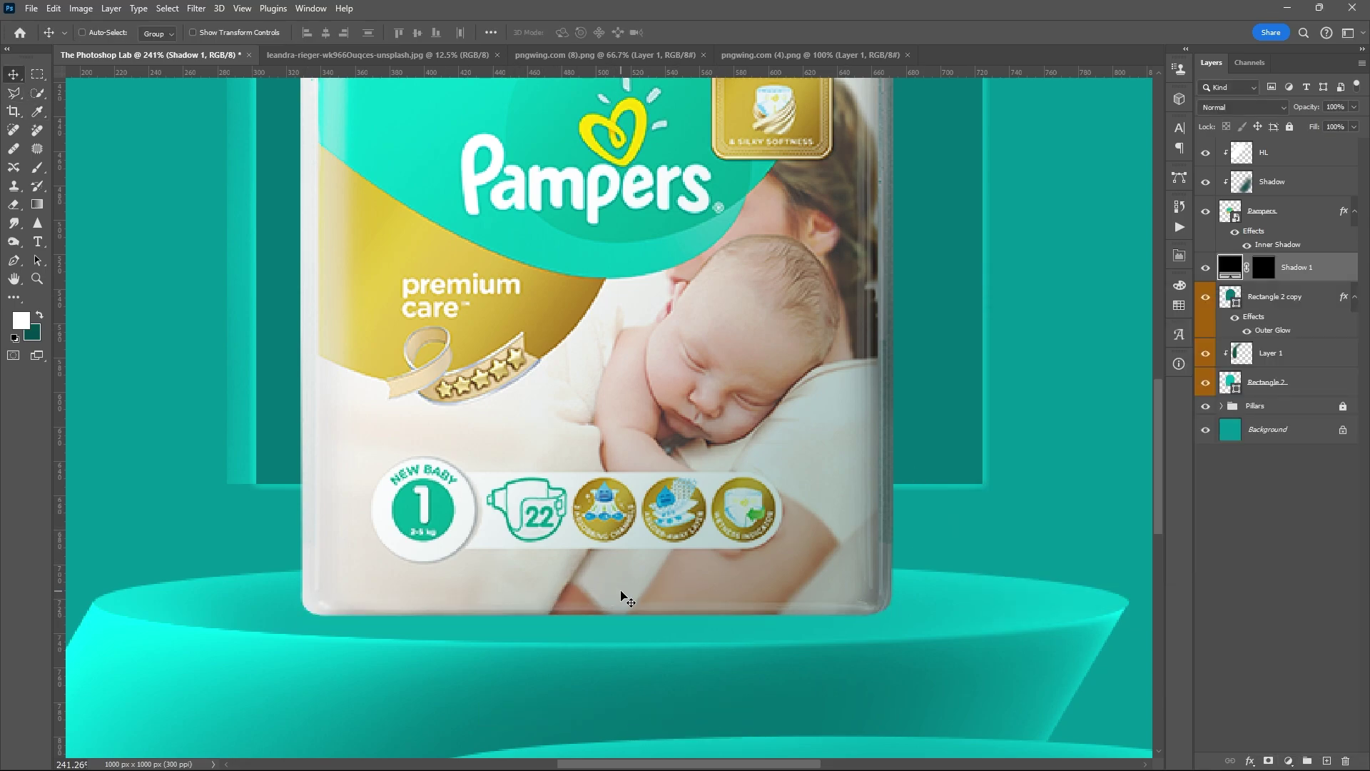
Step: Convert Shadow 1 to a smart object softened with Gaussian Blur, and nudge it slightly down below the pack
right_click(1298, 268)
left_click(1256, 327)
left_click(196, 9)
mouse_move(285, 193)
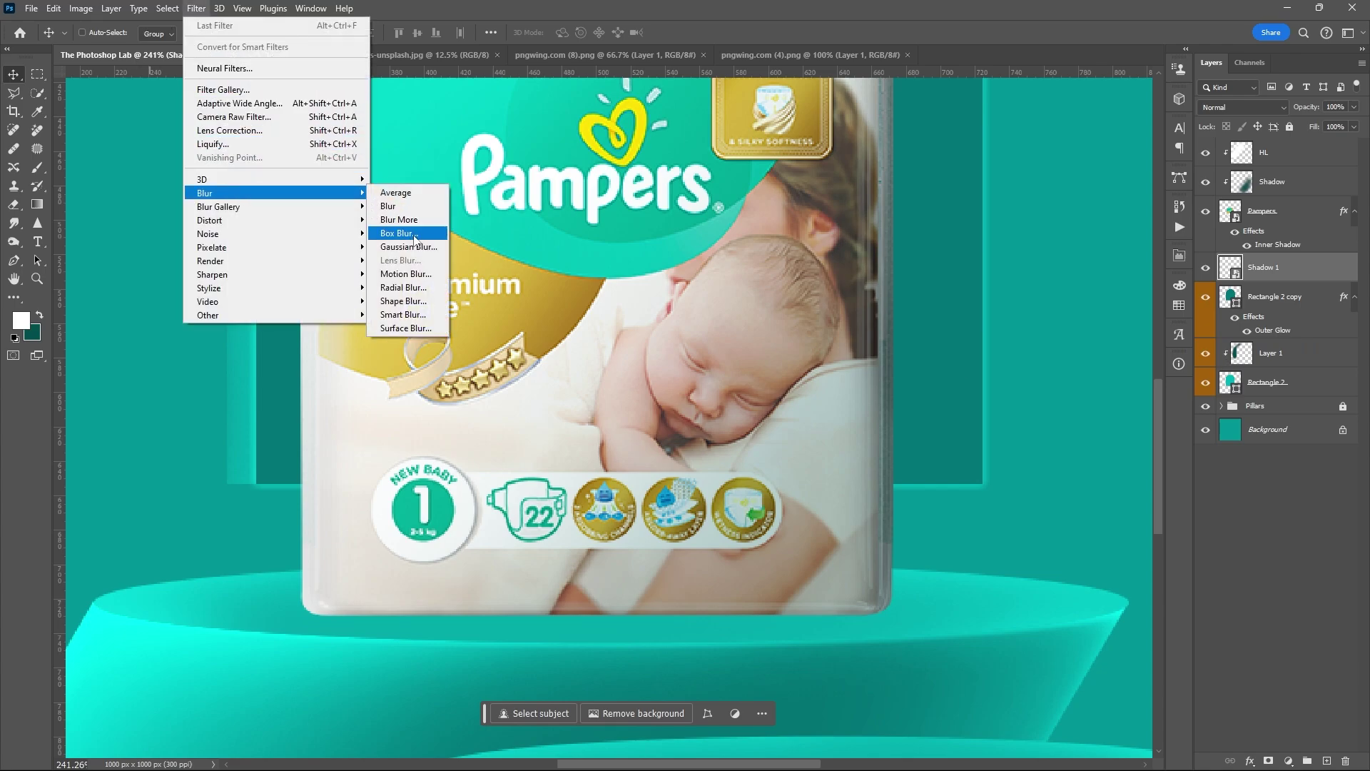
left_click(408, 246)
left_click(996, 199)
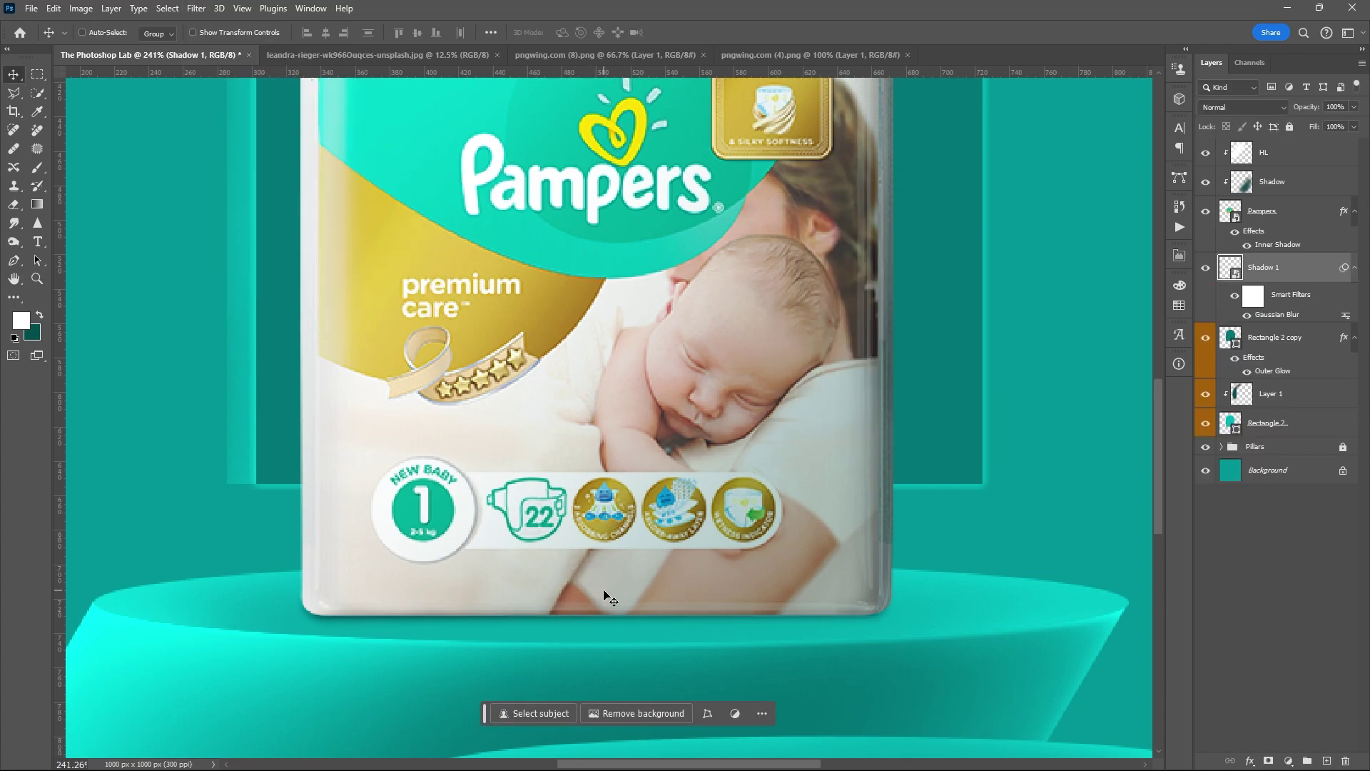
key("Down")
Step: Try Color Burn blending at 83% opacity on the Shadow 1 layer
left_click(1242, 107)
left_click(1228, 179)
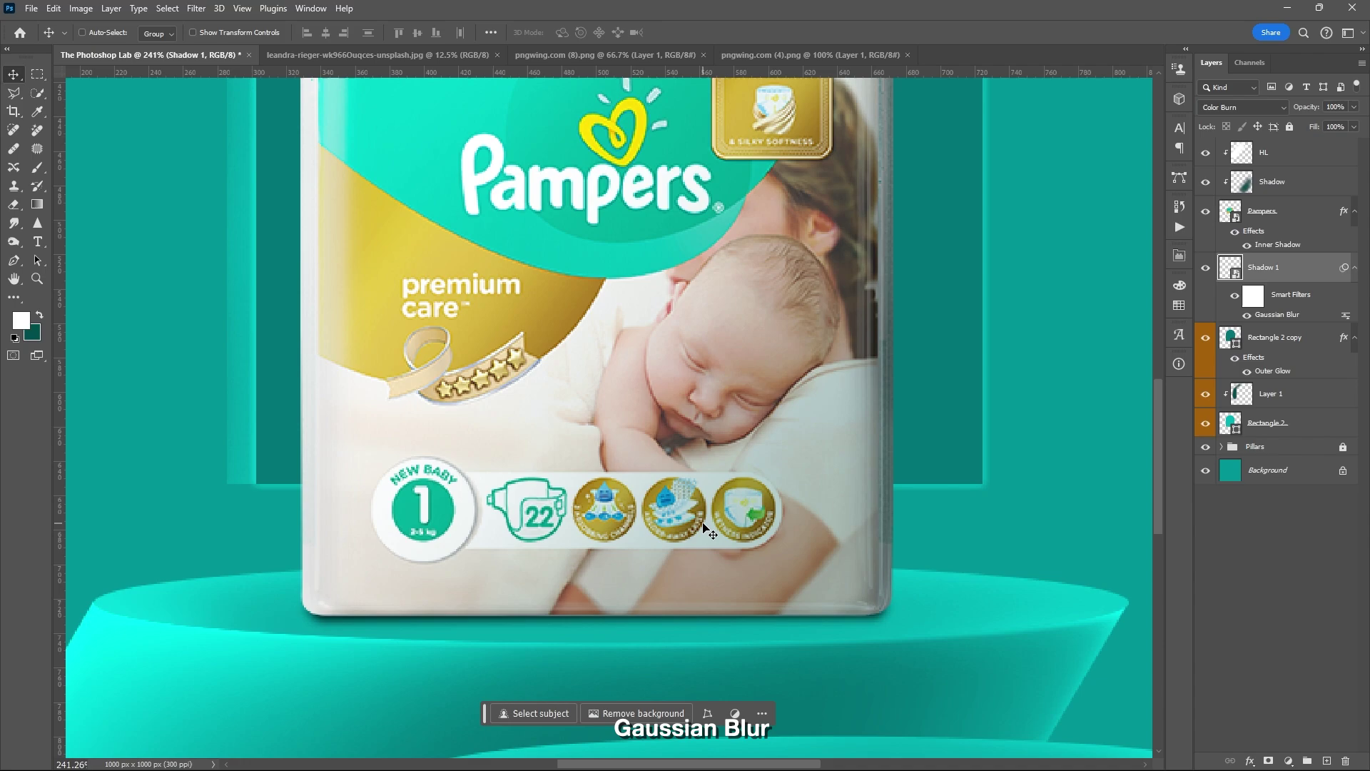
left_click(1355, 126)
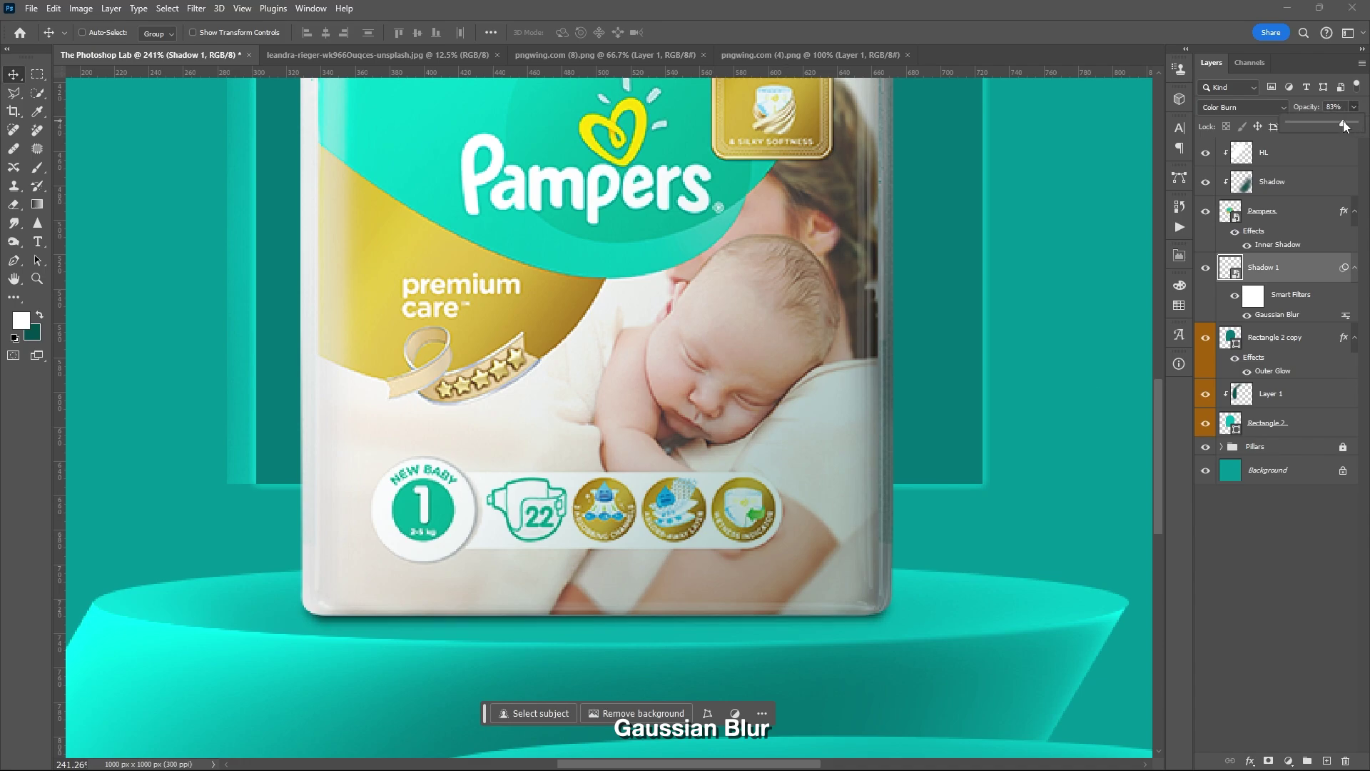
key("Return")
scroll(702, 549, "down", 3)
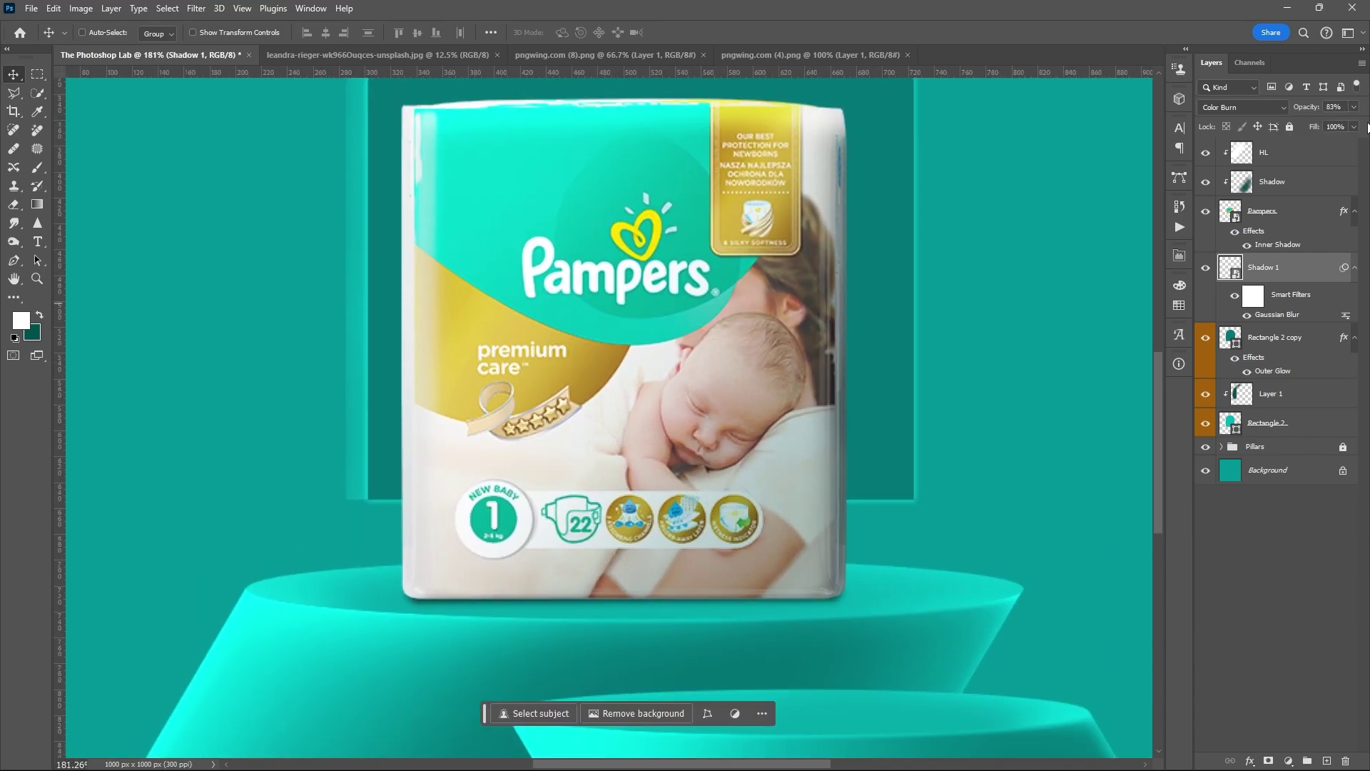
Step: Set the Shadow 1 layer to Multiply blending at 60% opacity
left_click(1354, 107)
left_click(1239, 107)
left_click(1229, 169)
left_click(1354, 107)
left_click_drag(1350, 123, 1333, 125)
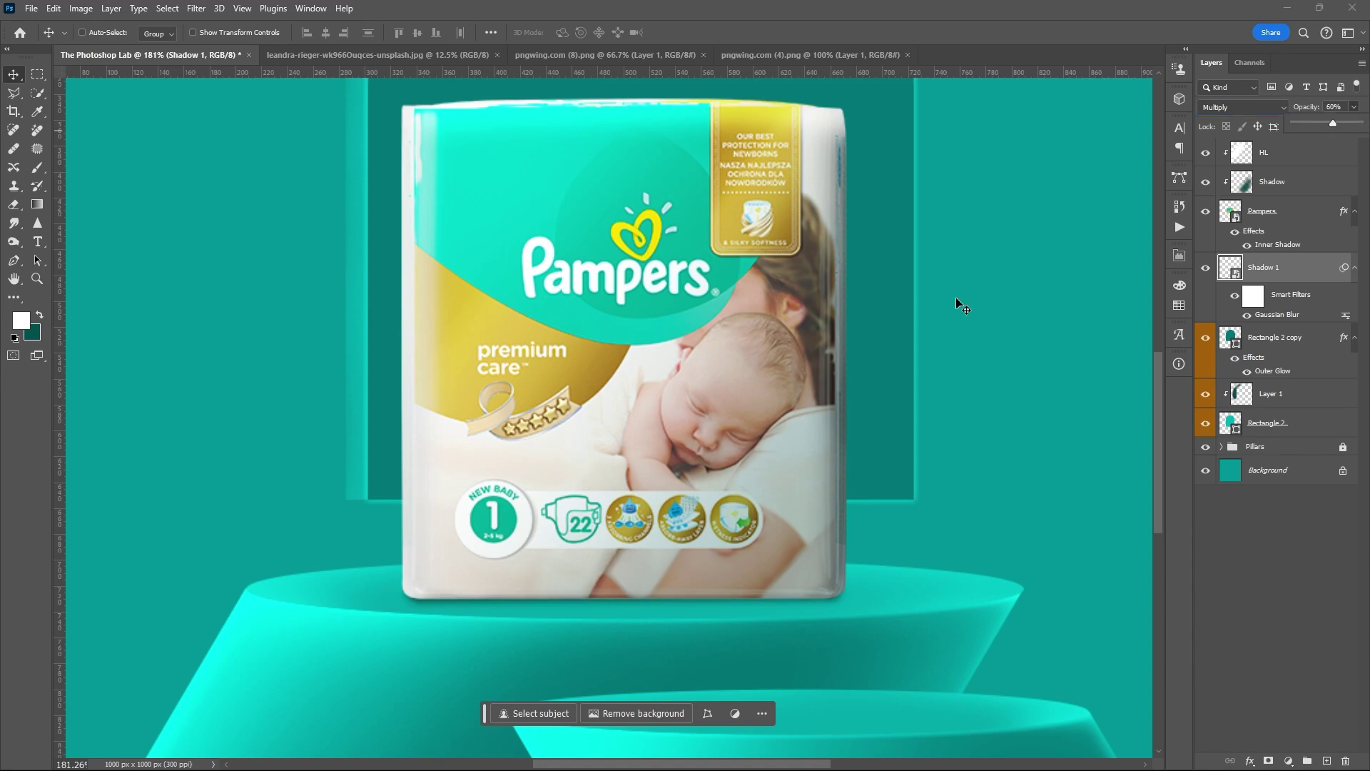
key("Return")
scroll(602, 464, "down", 5)
scroll(624, 444, "up", 6)
left_click_drag(564, 532, 484, 492)
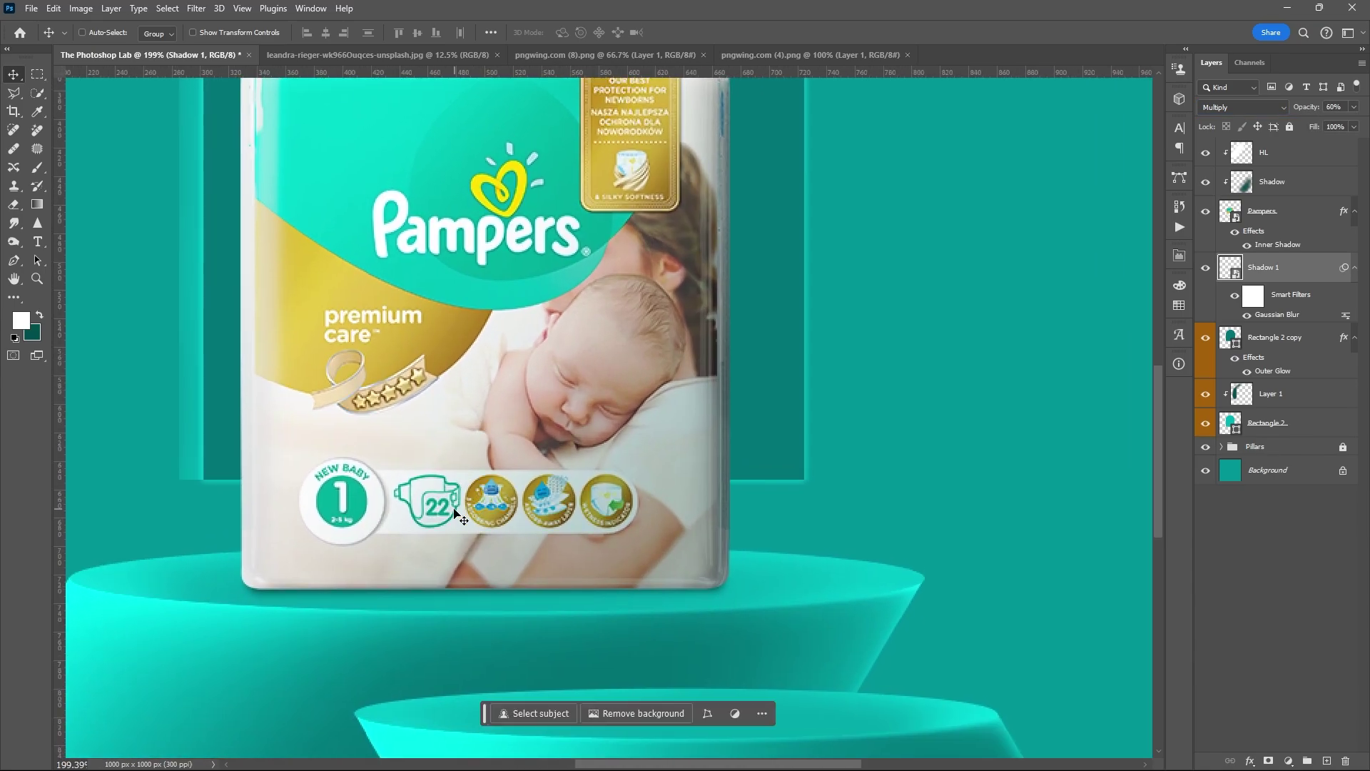
key("l")
left_click(241, 580)
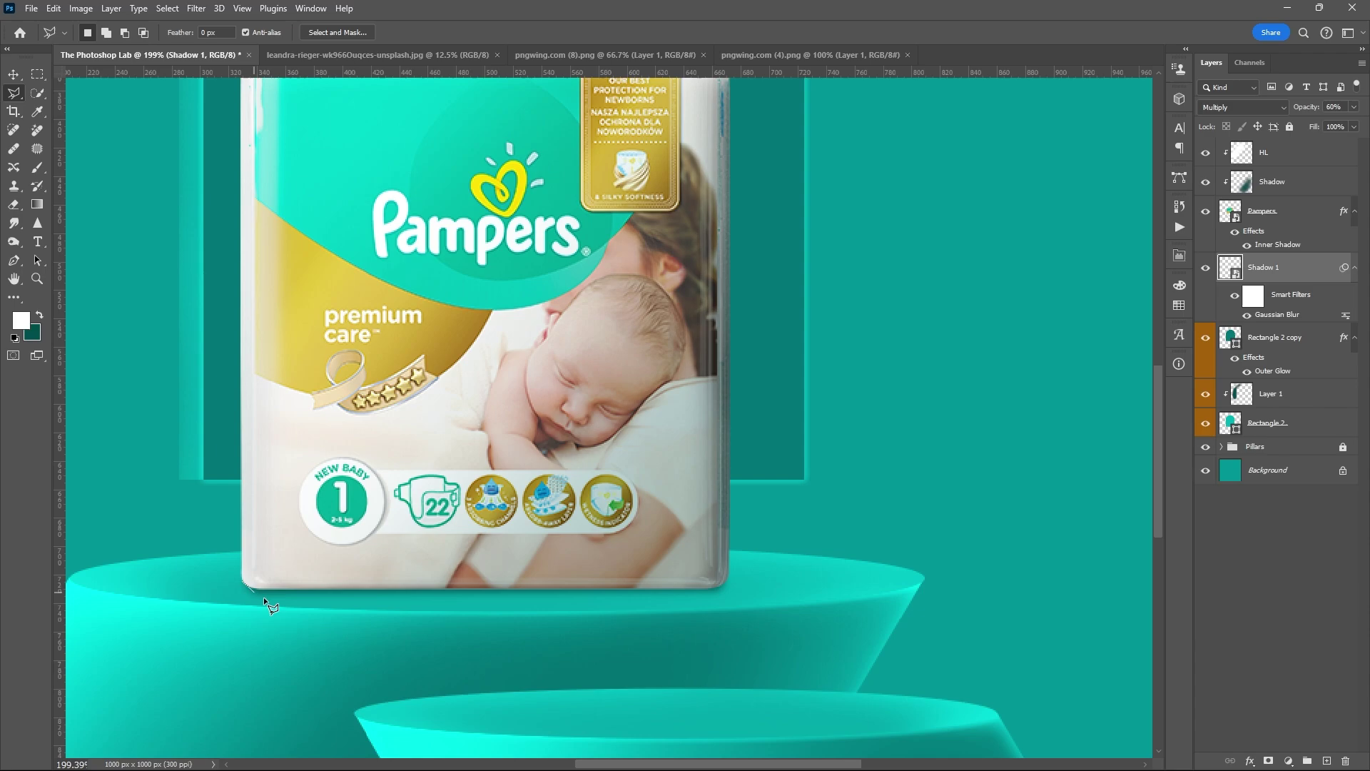
left_click(277, 605)
left_click(830, 657)
left_click(1129, 643)
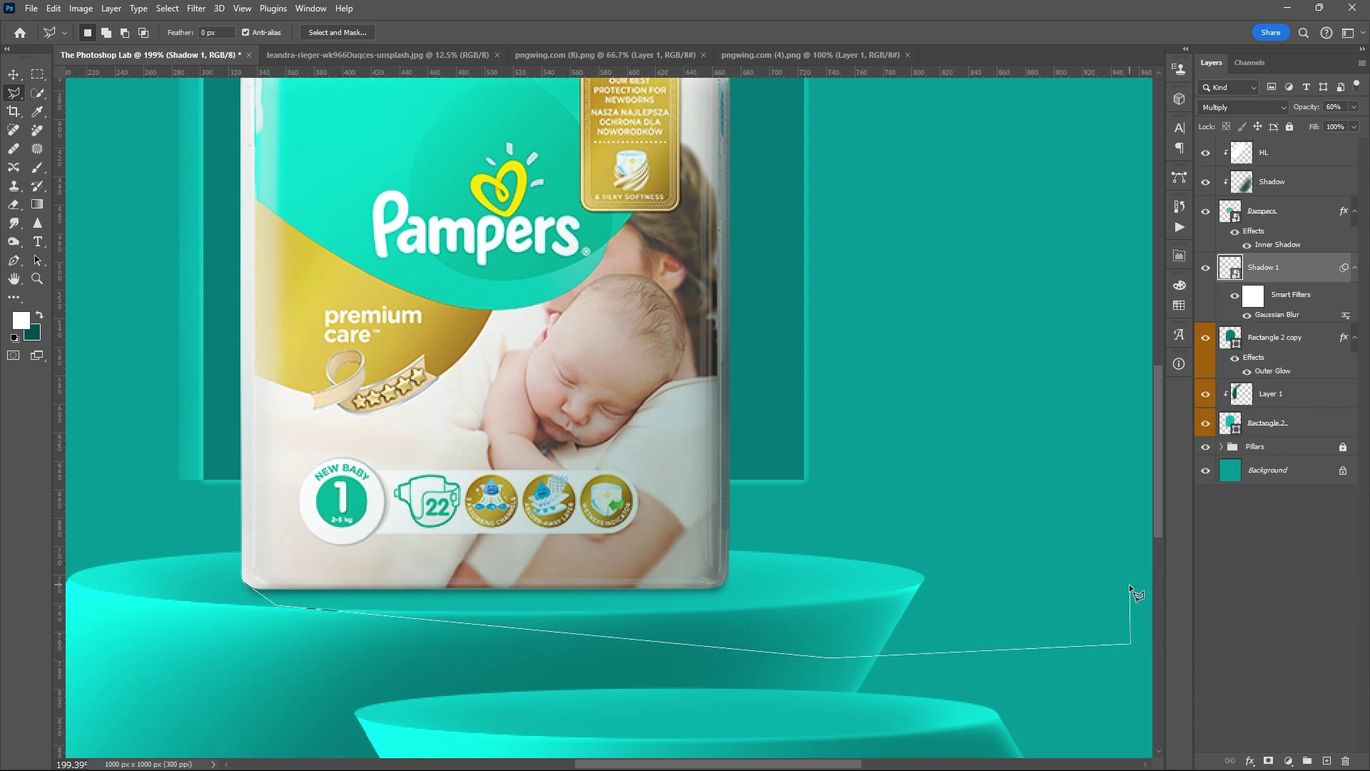
left_click(1126, 582)
left_click(726, 572)
left_click(248, 581)
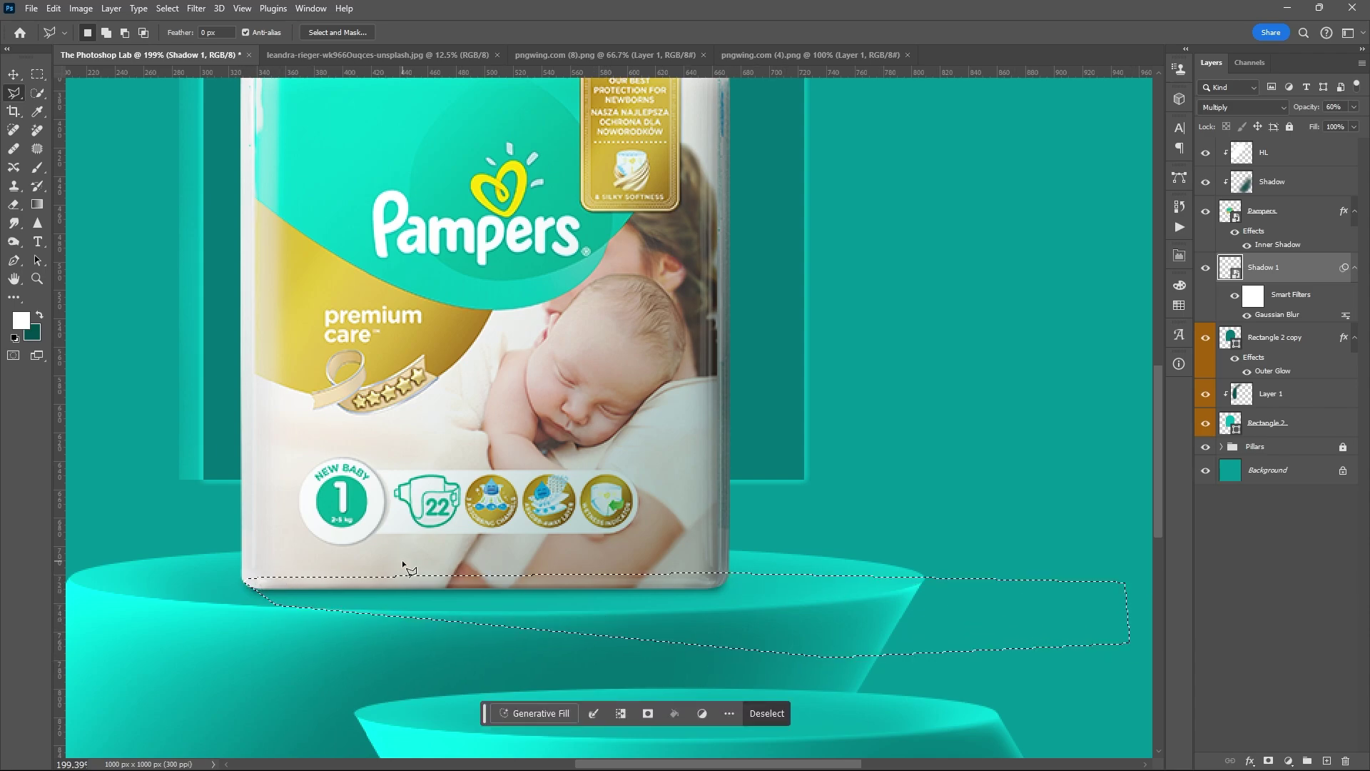
key("ctrl+d")
Step: Outline a polygonal cast-shadow selection from the pack's lower-left corner across the podium top and out past its right side
left_click(244, 579)
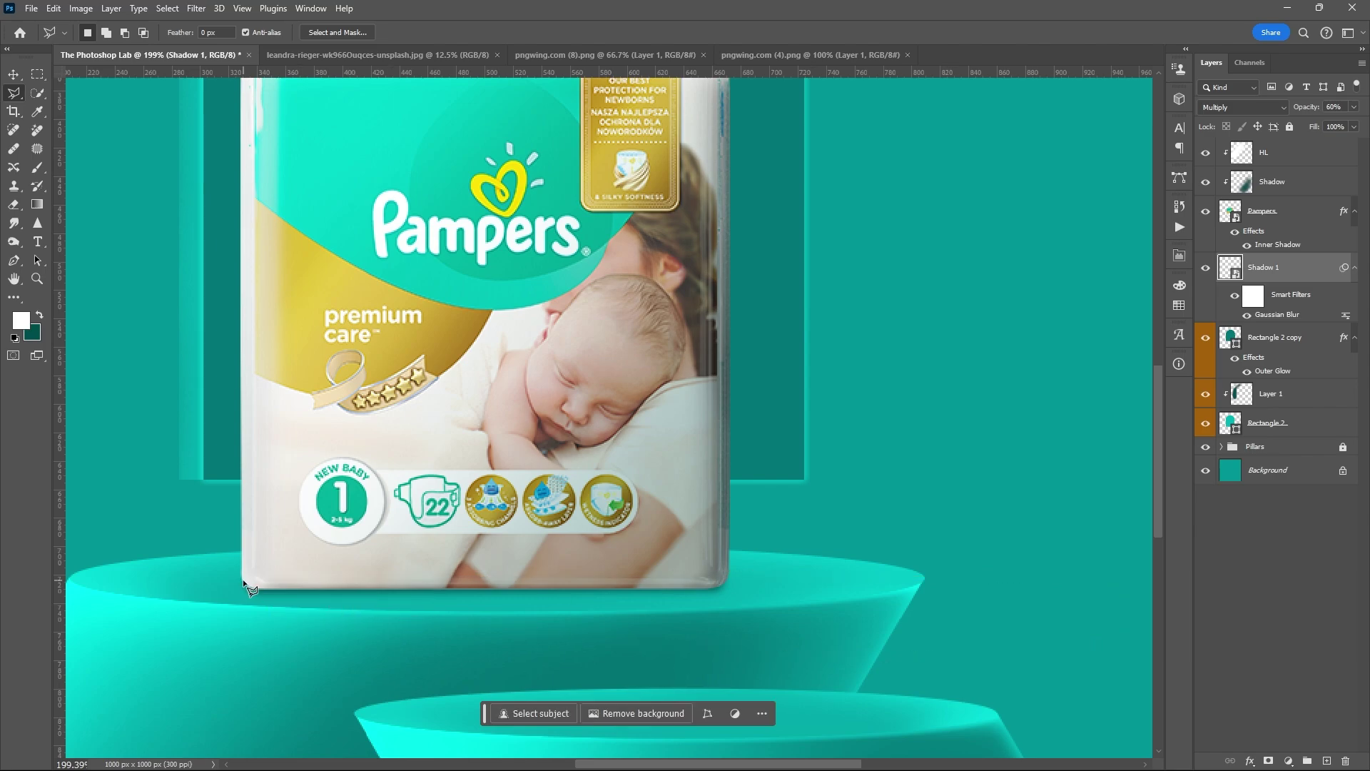
left_click(307, 628)
left_click(1108, 649)
left_click(1142, 574)
left_click(1022, 534)
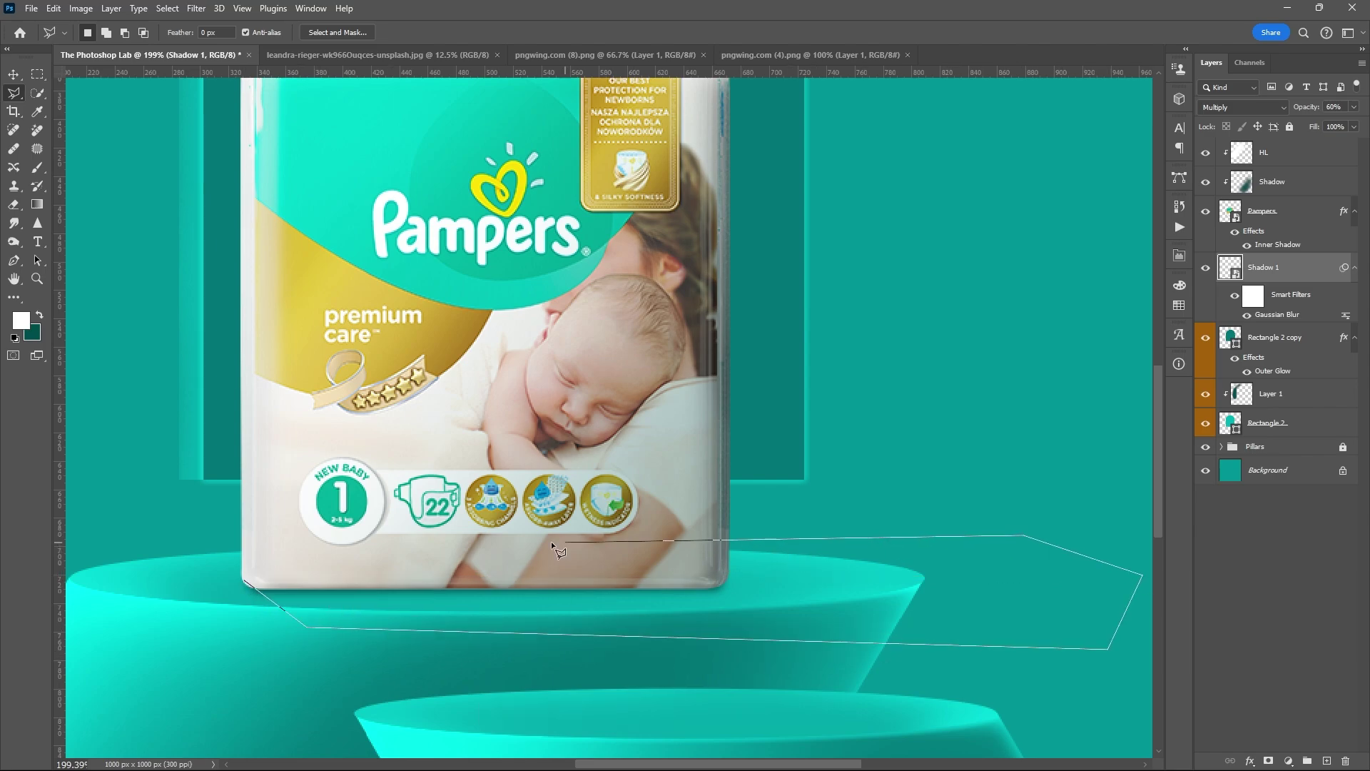
left_click(247, 575)
Step: Paint the selection dark teal on a new layer placed beneath Shadow 1, and deselect
key("x")
key("b")
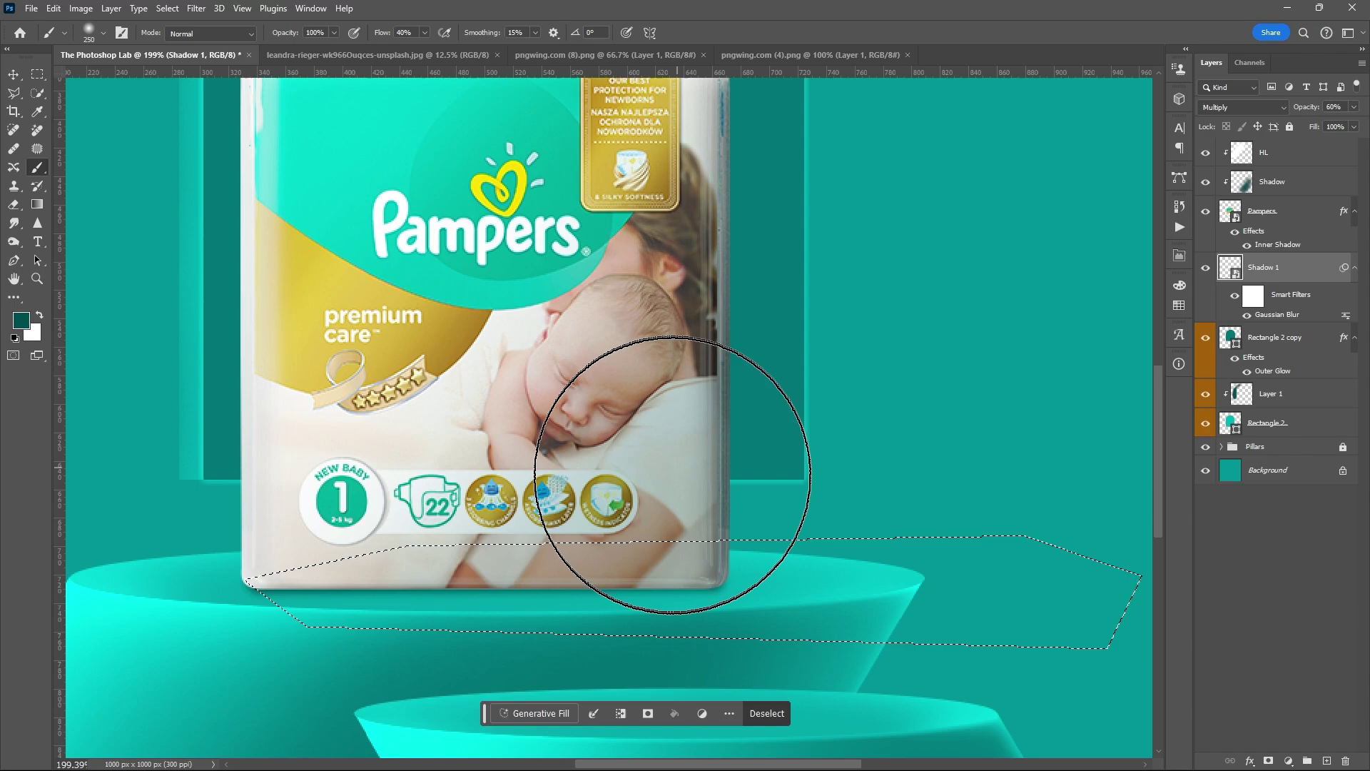
key("ctrl+shift+alt+n")
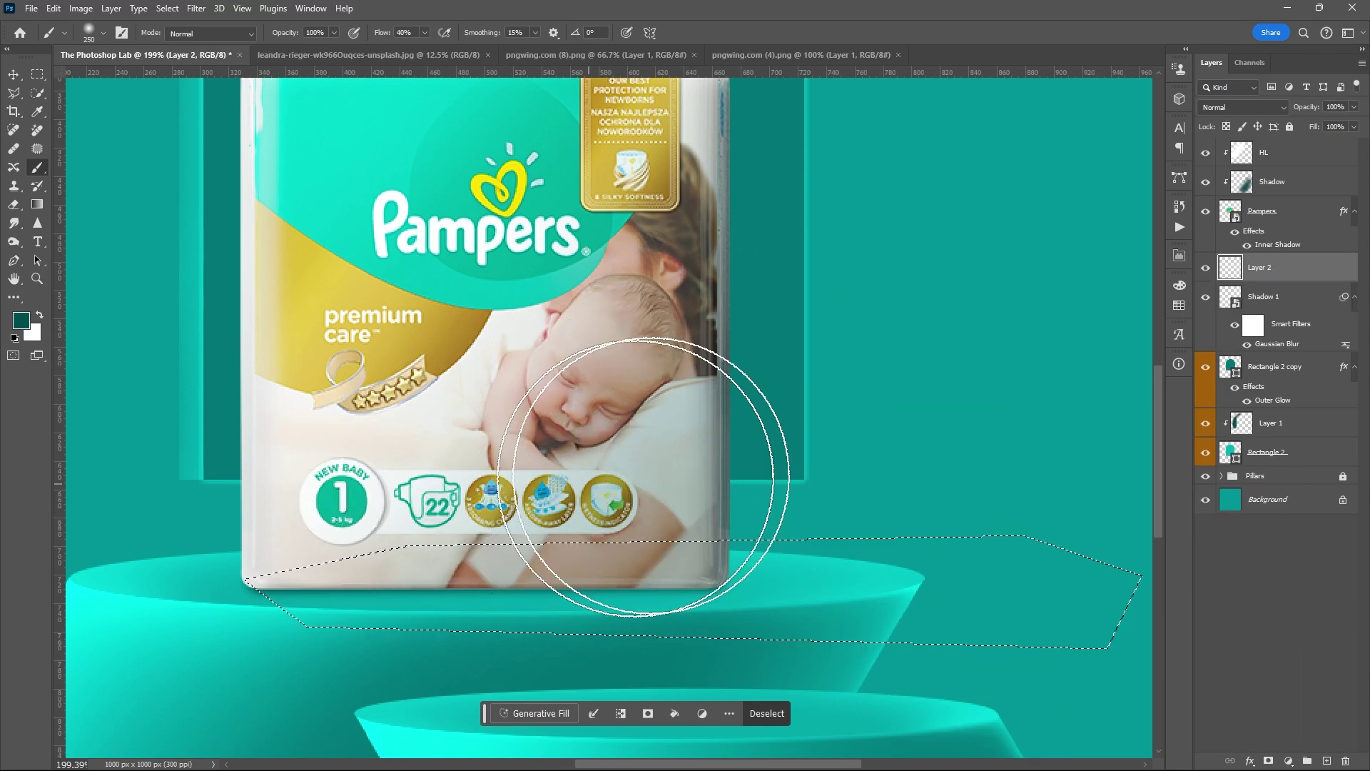
left_click_drag(1263, 269, 1276, 326)
mouse_move(224, 495)
left_mouse_down()
mouse_move(450, 588)
mouse_move(894, 496)
mouse_move(1146, 539)
mouse_move(229, 521)
left_mouse_up()
key("ctrl+d")
Step: Erase the cast shadow spilling past the podium's top surface with the Eraser reduced to about 80 px
key("e")
scroll(688, 505, "down", 1)
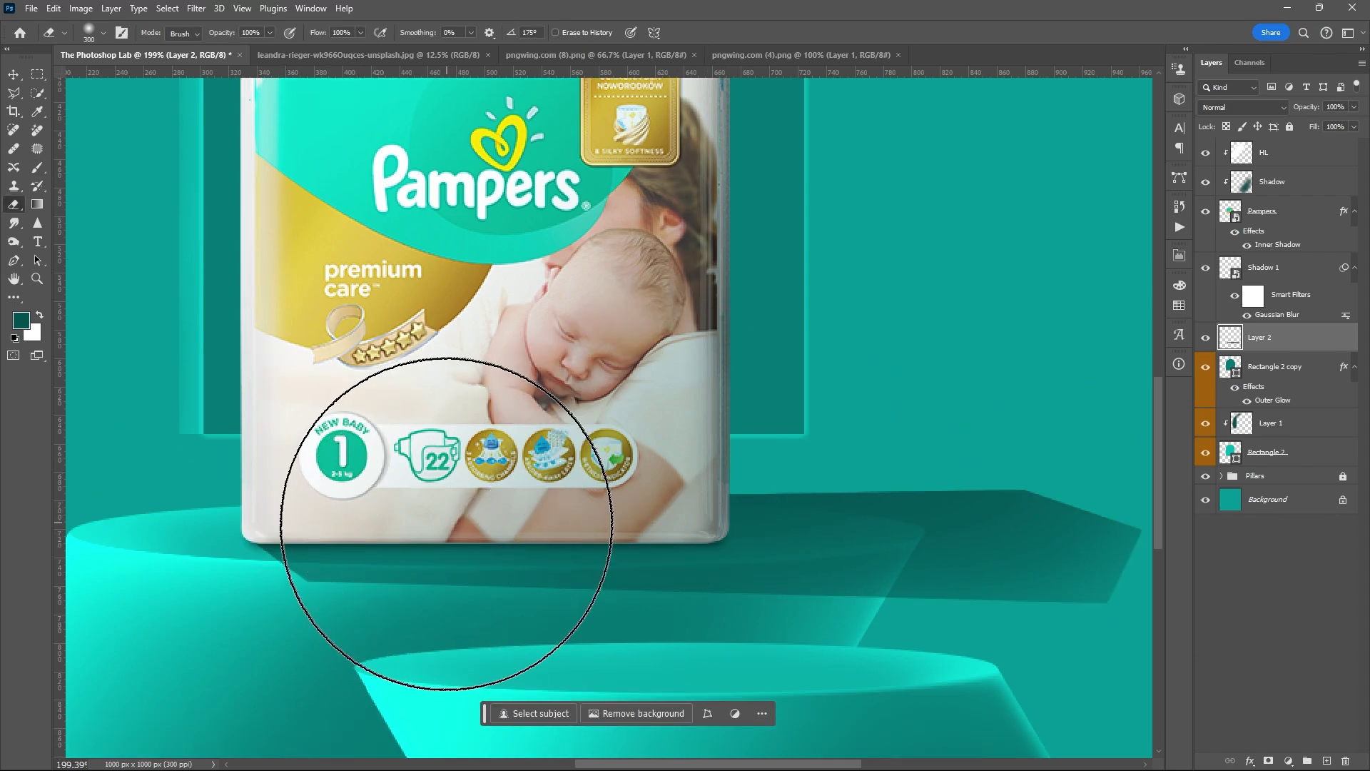
key("bracketleft")
key("bracketleft")
key("bracketleft")
key("bracketleft")
key("bracketleft")
key("bracketleft")
key("bracketleft")
key("bracketleft")
mouse_move(250, 618)
left_mouse_down()
mouse_move(393, 643)
mouse_move(238, 619)
mouse_move(596, 625)
mouse_move(875, 654)
mouse_move(1040, 638)
mouse_move(994, 617)
mouse_move(992, 640)
mouse_move(980, 424)
mouse_move(788, 459)
mouse_move(1156, 459)
mouse_move(943, 454)
mouse_move(1072, 574)
mouse_move(998, 619)
mouse_move(824, 464)
mouse_move(872, 444)
mouse_move(909, 654)
mouse_move(548, 630)
mouse_move(1025, 604)
left_mouse_up()
scroll(616, 434, "down", 3)
Step: Set the cast-shadow layer to Multiply blending and about 78% opacity
left_click(1243, 107)
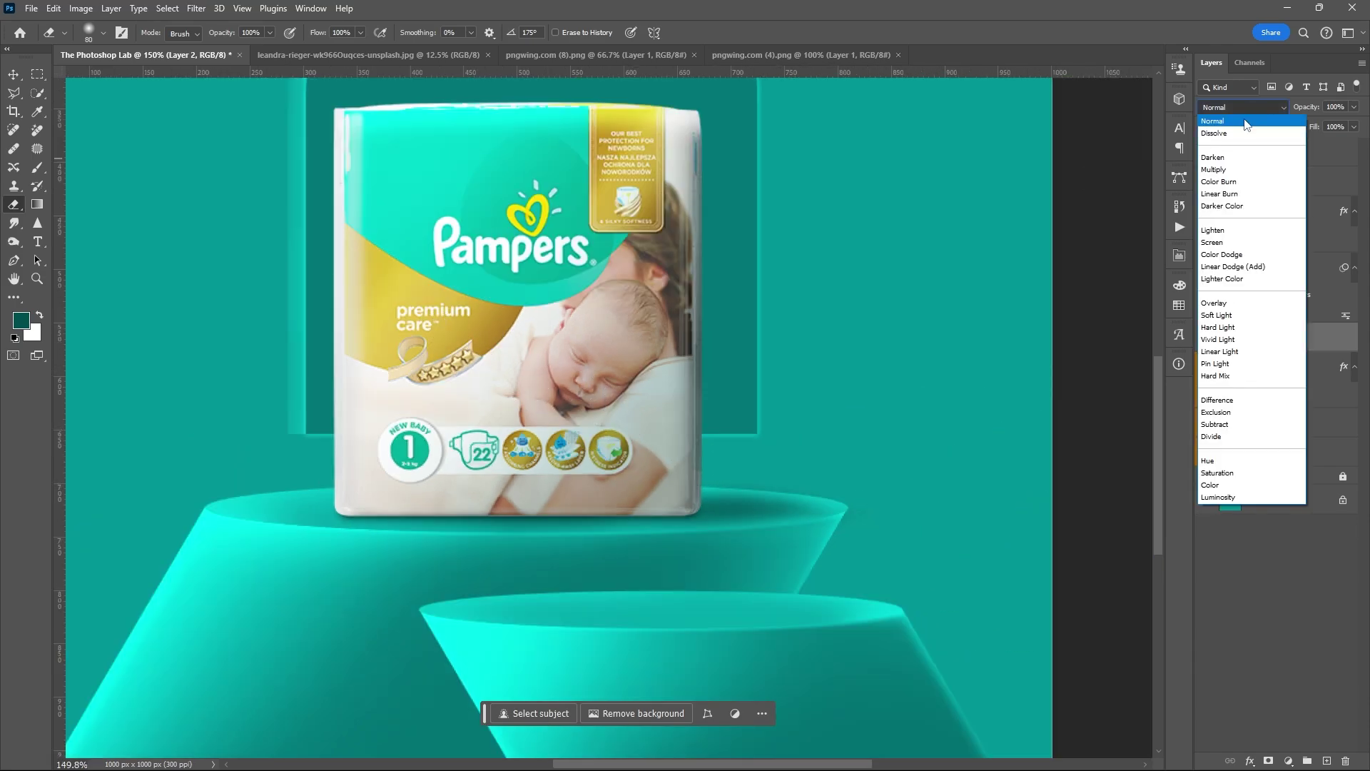
left_click(1221, 171)
left_click(1354, 107)
left_click_drag(1354, 123, 1339, 123)
scroll(734, 293, "down", 2)
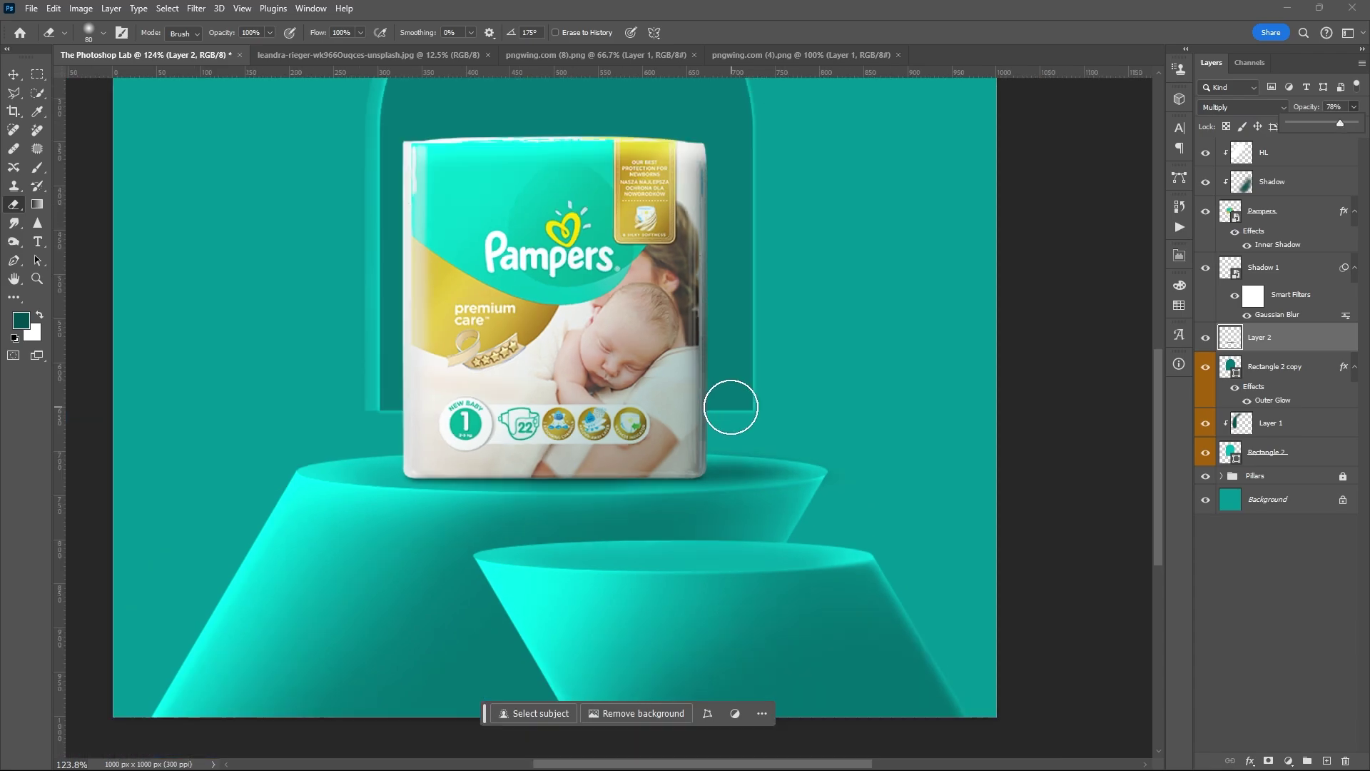
Step: Label the pack layer yellow and group it with its highlight, shading and shadow layers as Pampers 1
key("v")
scroll(685, 321, "down", 4)
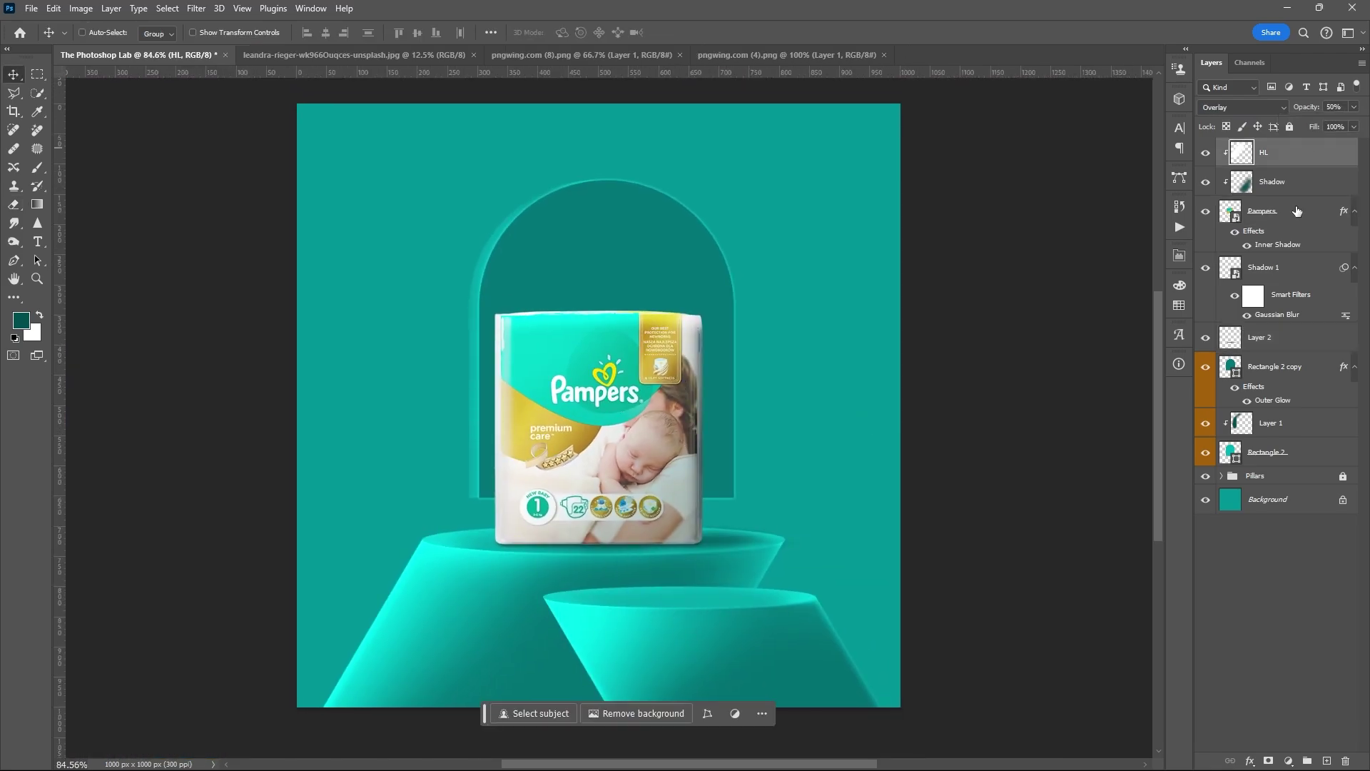
right_click(1306, 211)
left_click(1213, 584)
left_click(1302, 348)
left_click(1263, 152, "shift")
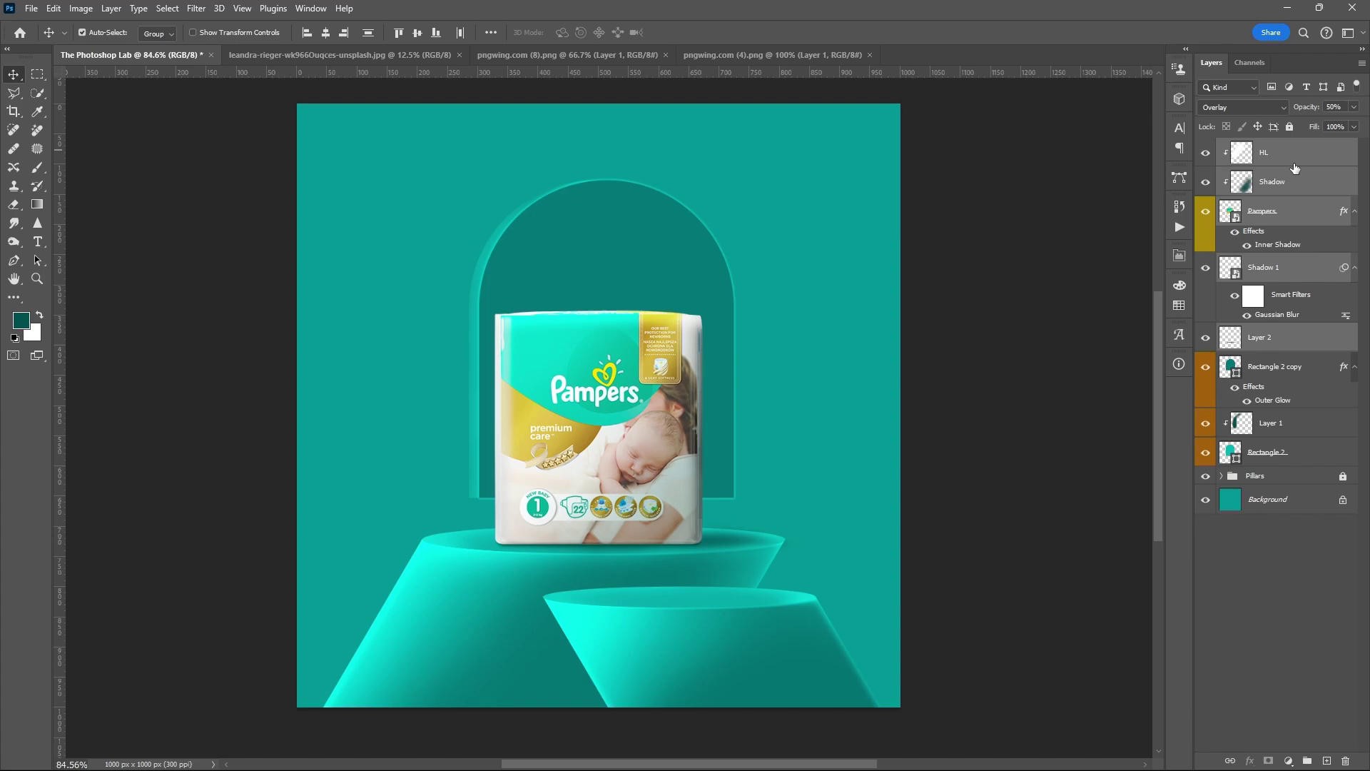
key("ctrl+g")
Step: Bring the sensitive wipes pack from pngwing.com (4).png into the ad and scale it down onto the front podium
left_click(815, 55)
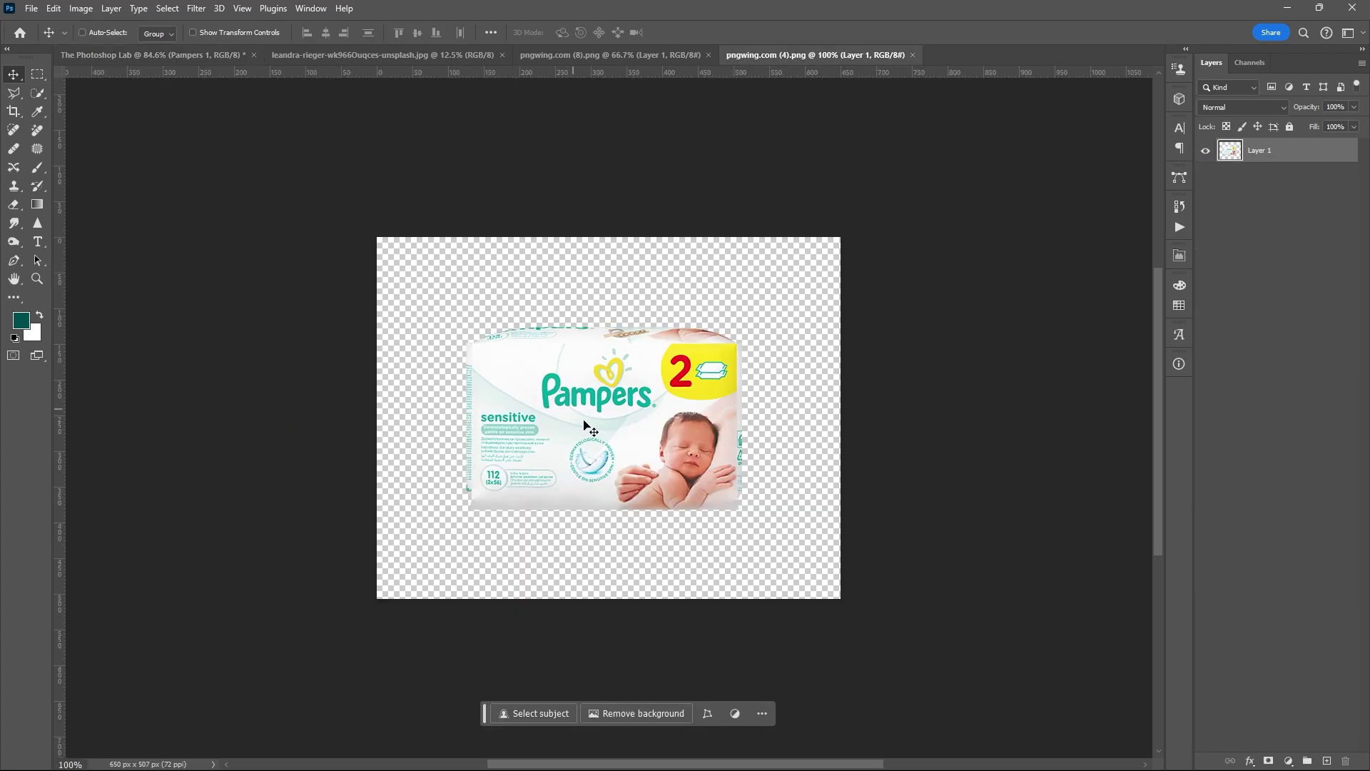
left_click_drag(584, 422, 832, 708)
key("ctrl+t")
left_click_drag(566, 453, 646, 505)
left_click_drag(753, 583, 718, 564)
key("Return")
Step: Convert the wipes pack layer to a smart object and rename it Pampers 2
right_click(1285, 154)
left_click(1260, 455)
double_click(1271, 153)
type("Pampers 2")
key("Return")
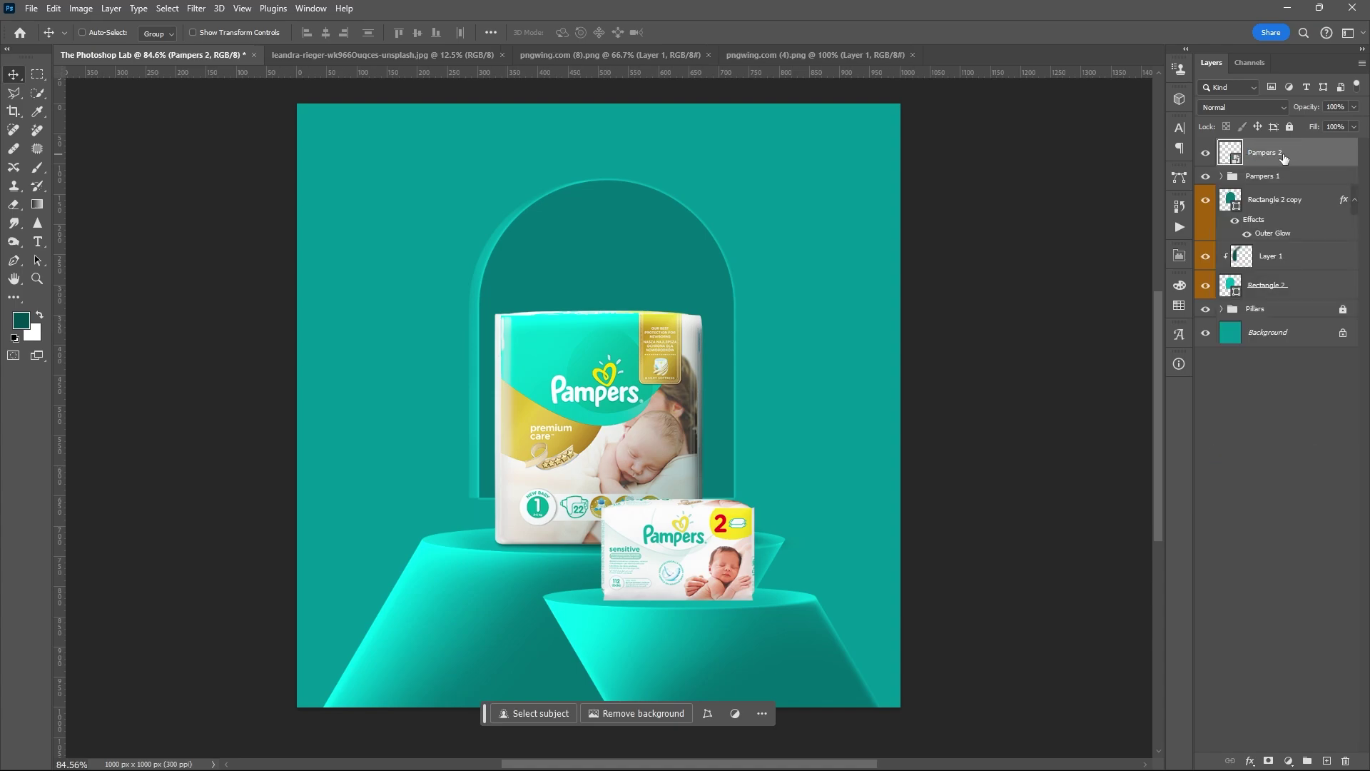
Step: Add a white Overlay Inner Shadow to Pampers 2 with 76% opacity, 21 px distance, 10% choke and 21 px size
double_click(1327, 159)
left_click(842, 335)
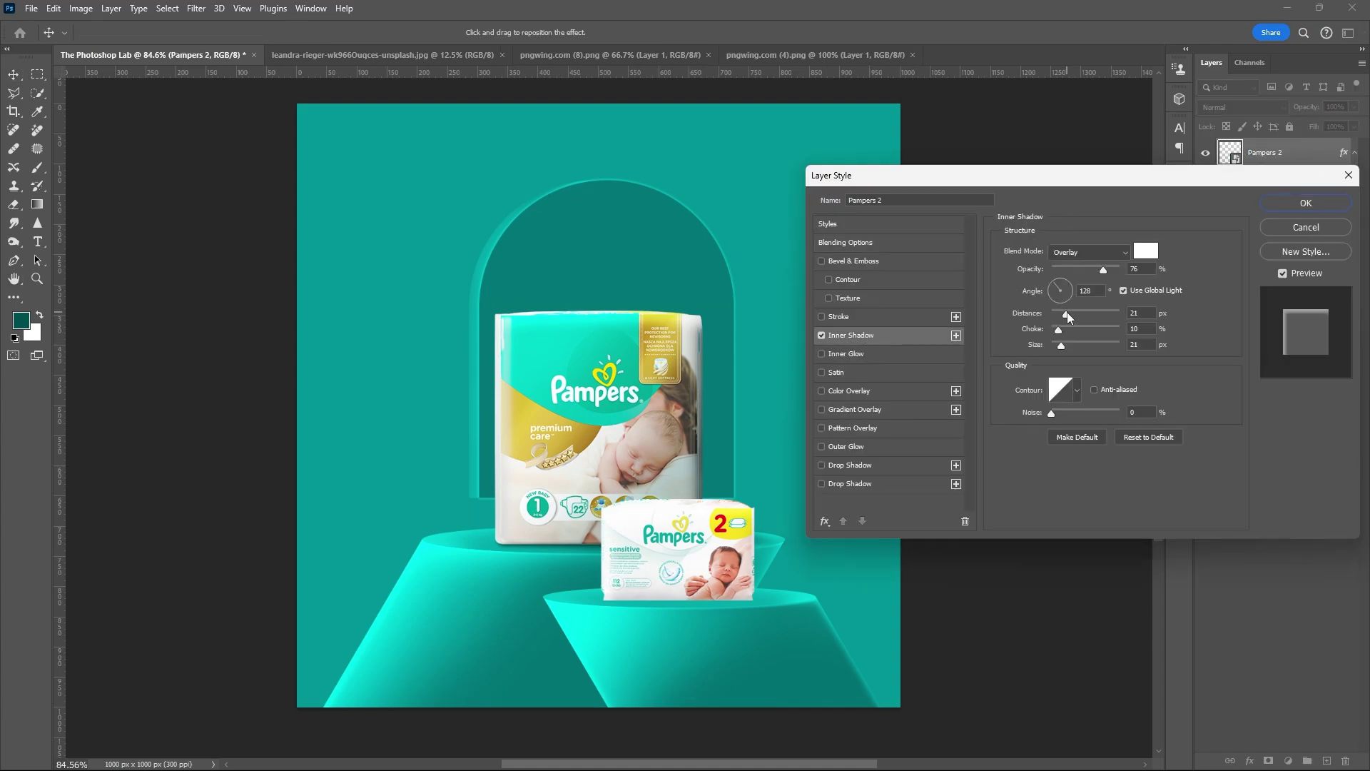
left_click(1313, 206)
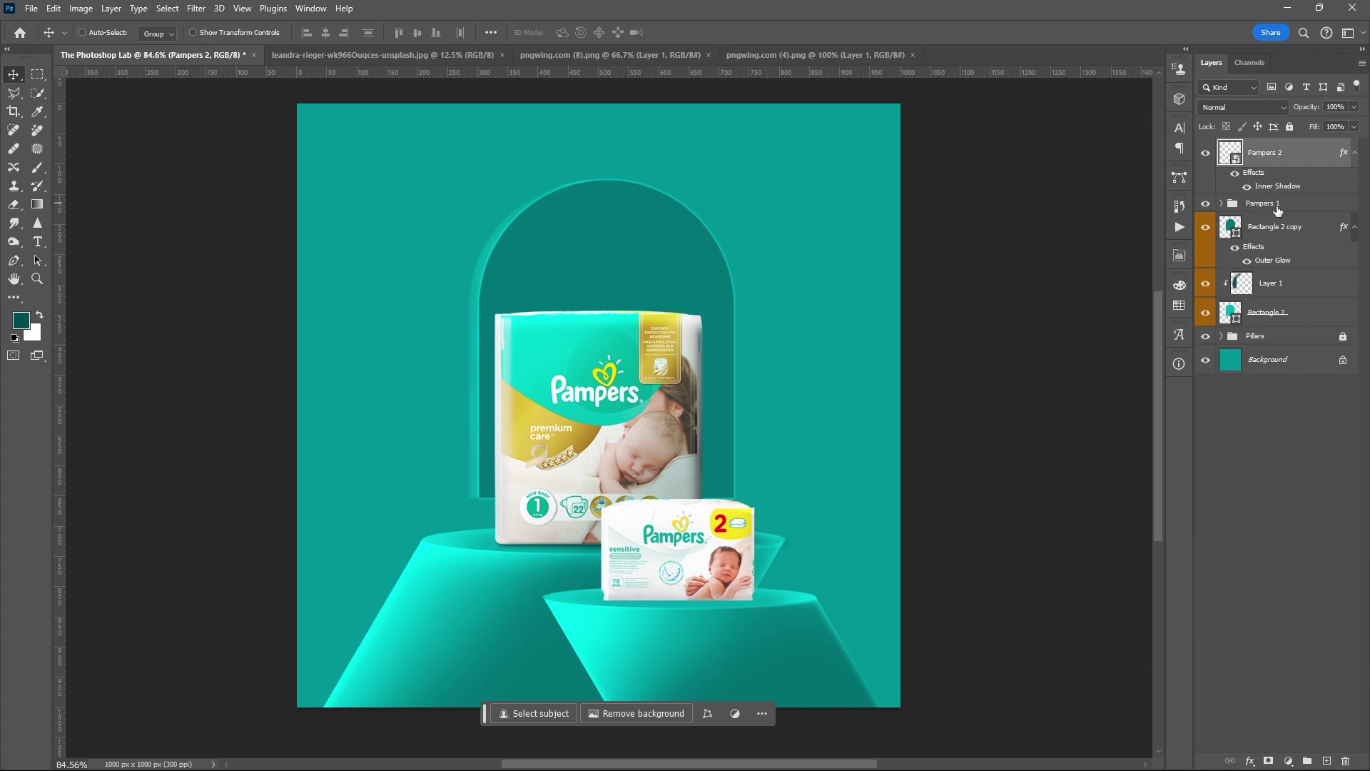
Step: Add a layer named Shadow clipped to Pampers 2 and set it to Multiply blending
left_click(1326, 759)
left_click(1312, 167, "alt")
double_click(1274, 152)
type("Shadow")
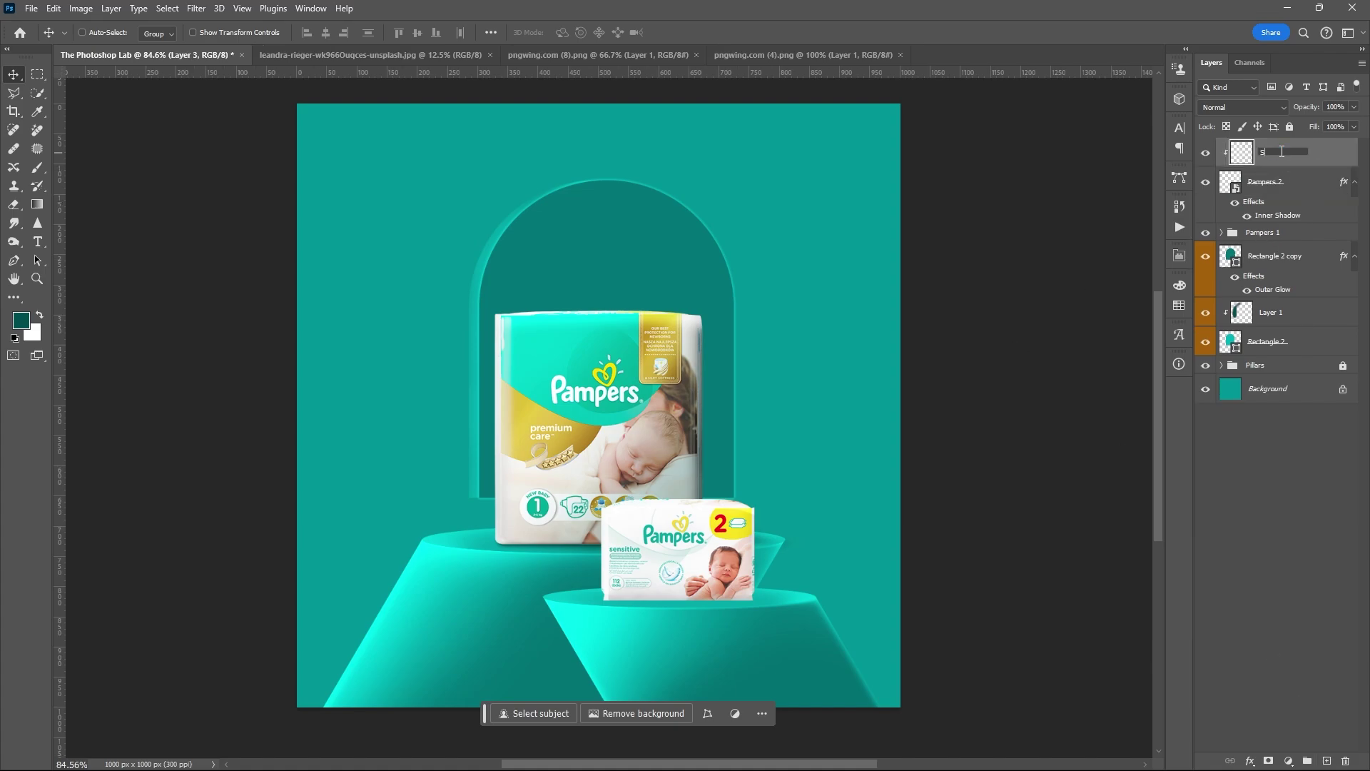
key("Return")
left_click(1242, 107)
left_click(1228, 153)
Step: Brush dark teal shading over the wipes pack's lower-right area and set the clipped Shadow layer to 60% opacity
key("b")
mouse_move(830, 492)
left_mouse_down()
mouse_move(771, 631)
mouse_move(838, 612)
left_mouse_up()
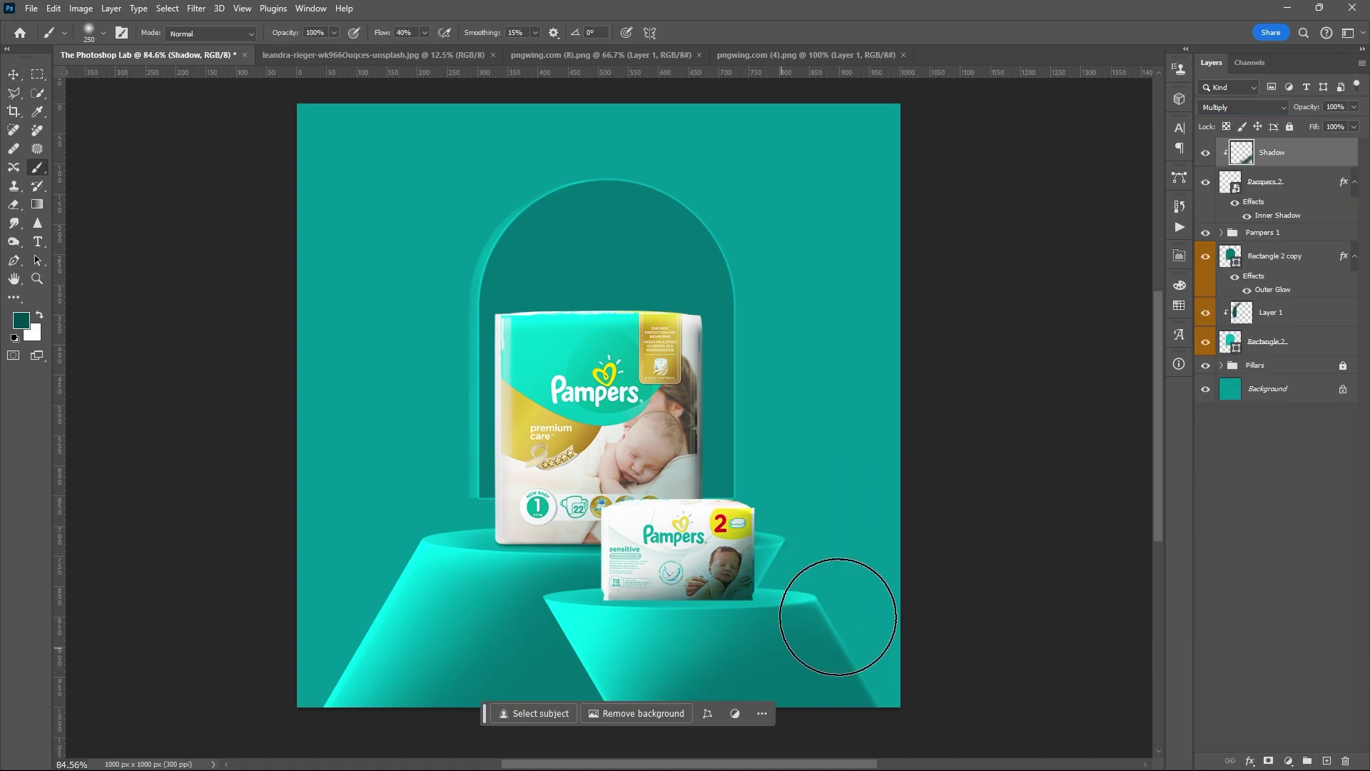
left_click(1354, 107)
left_click_drag(1357, 123, 1329, 128)
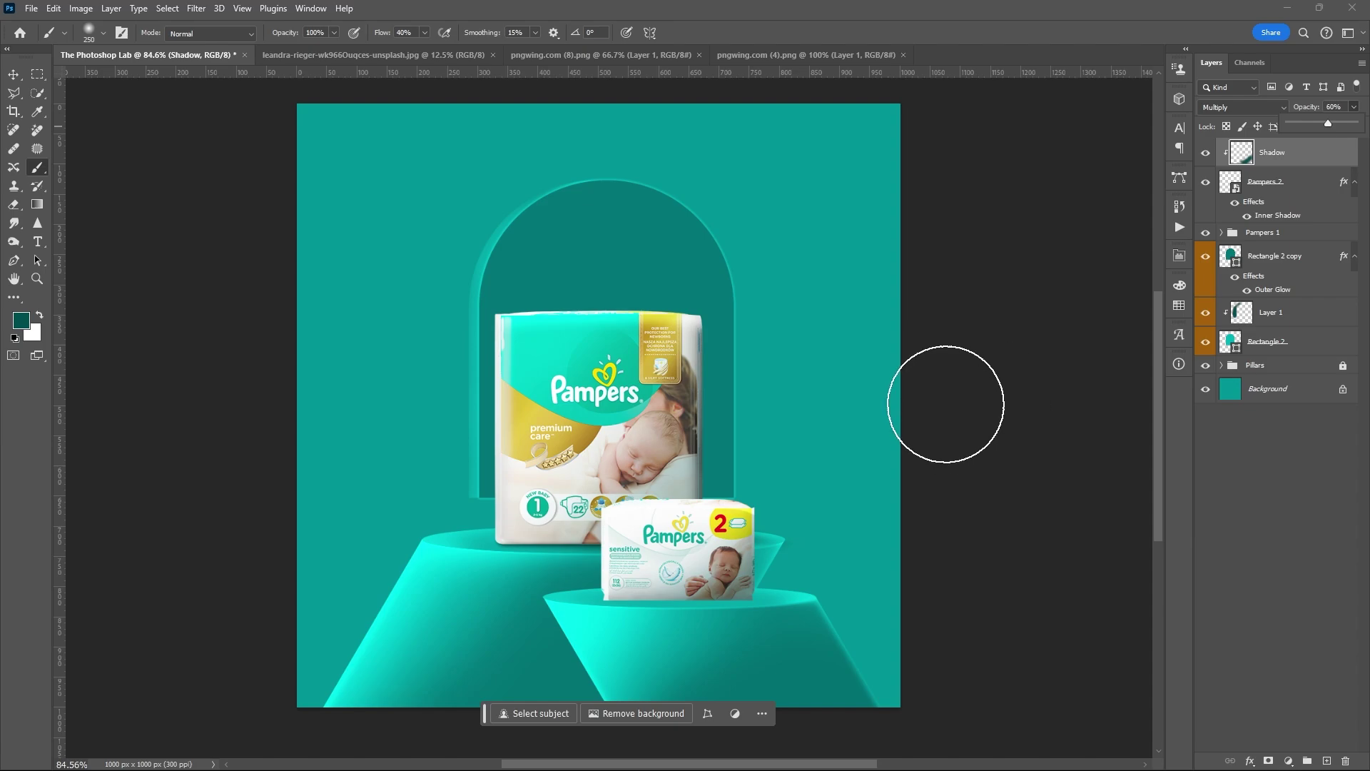
Step: Add another layer clipped to Pampers 2 above Shadow, set it to Overlay blending and name it HL
key("v")
key("ctrl+shift+alt+n")
left_click(1318, 166, "alt")
left_click(1242, 107)
left_click(1228, 293)
double_click(1270, 152)
type("HL")
key("Return")
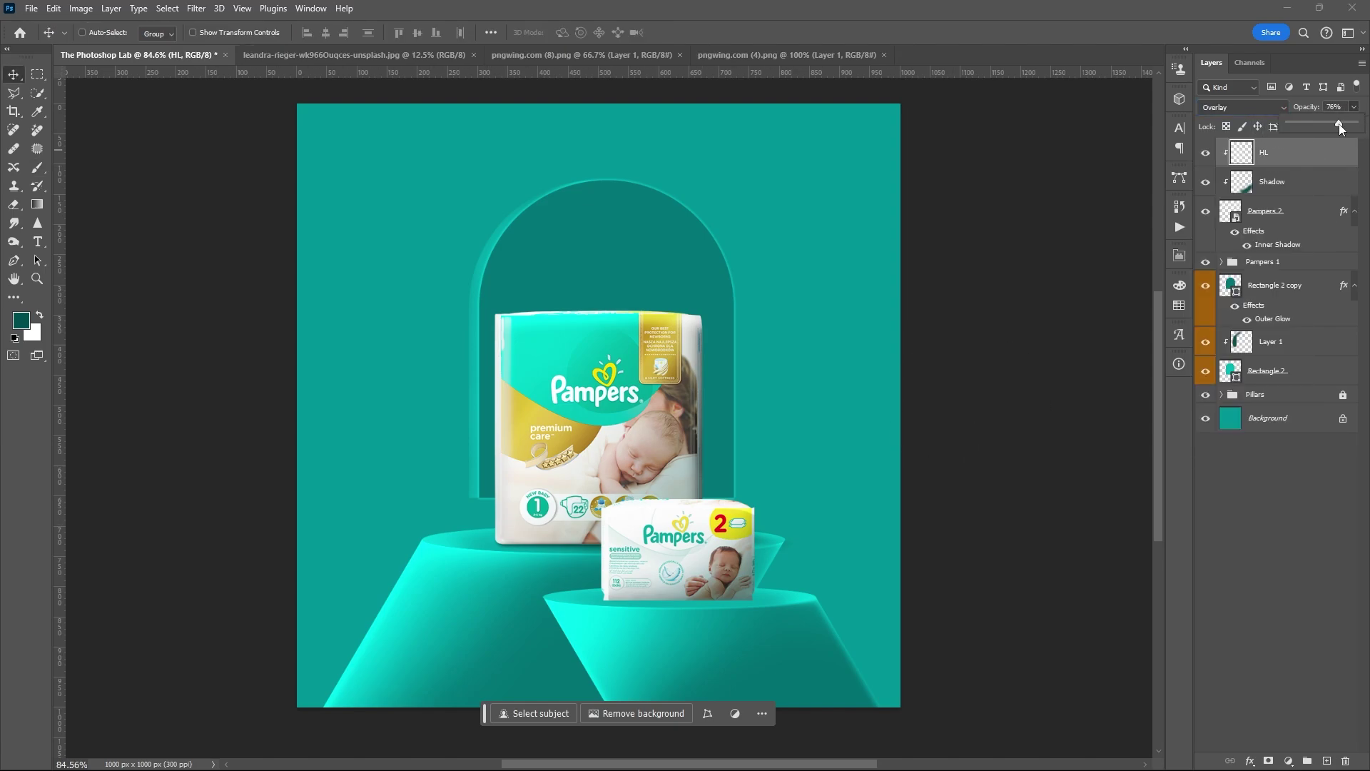
Step: Set the HL layer to 75% opacity and brush white highlights onto the wipes pack
left_click_drag(1339, 122, 1339, 123)
key("Return")
key("b")
key("x")
key("v")
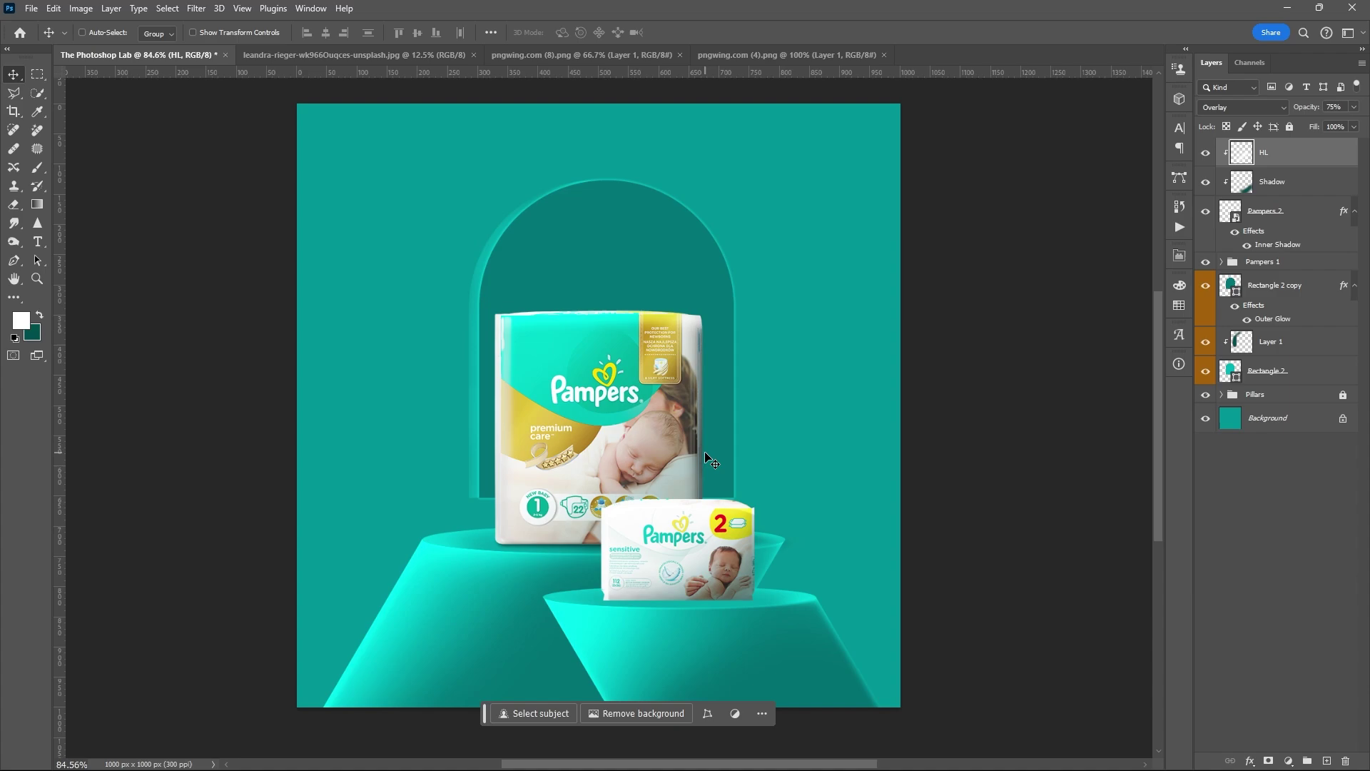
Step: Outline a thin strip along the wipes pack's bottom edge with the Polygonal Lasso, working from the Pampers 2 layer
left_click(1312, 217)
scroll(703, 605, "up", 10)
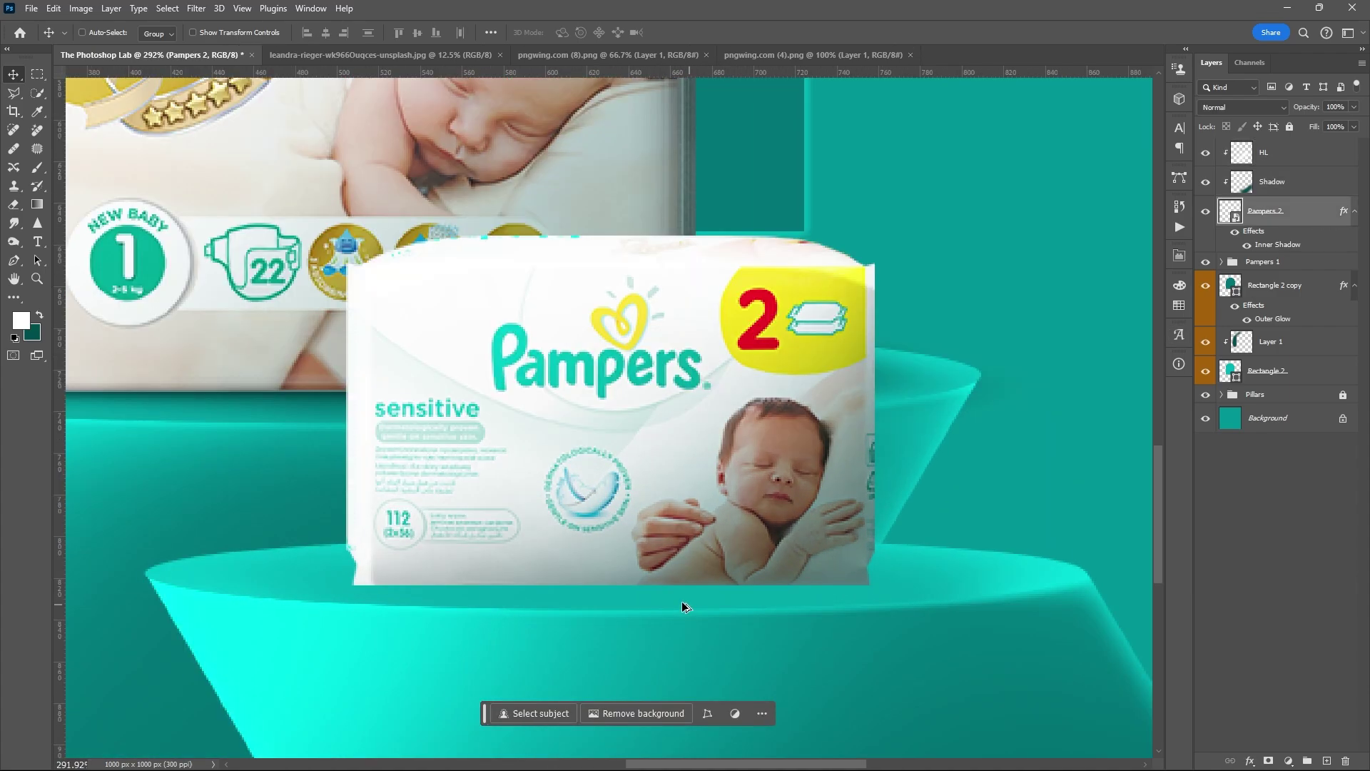
key("l")
left_click(327, 580)
left_click(889, 579)
left_click(888, 557)
left_click(332, 554)
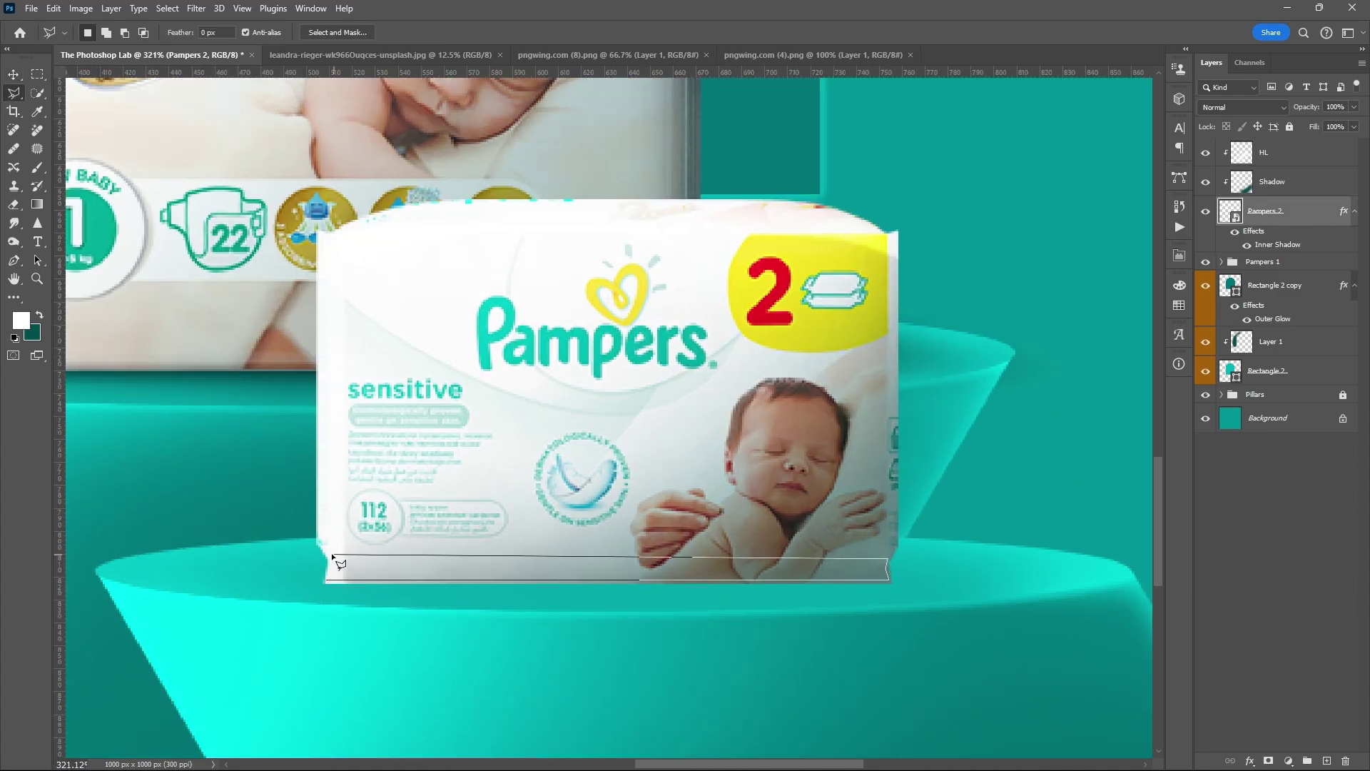
left_click(326, 581)
Step: Fill the strip with a dark teal Solid Color layer placed beneath Pampers 2
left_click(1289, 761)
left_click(1277, 505)
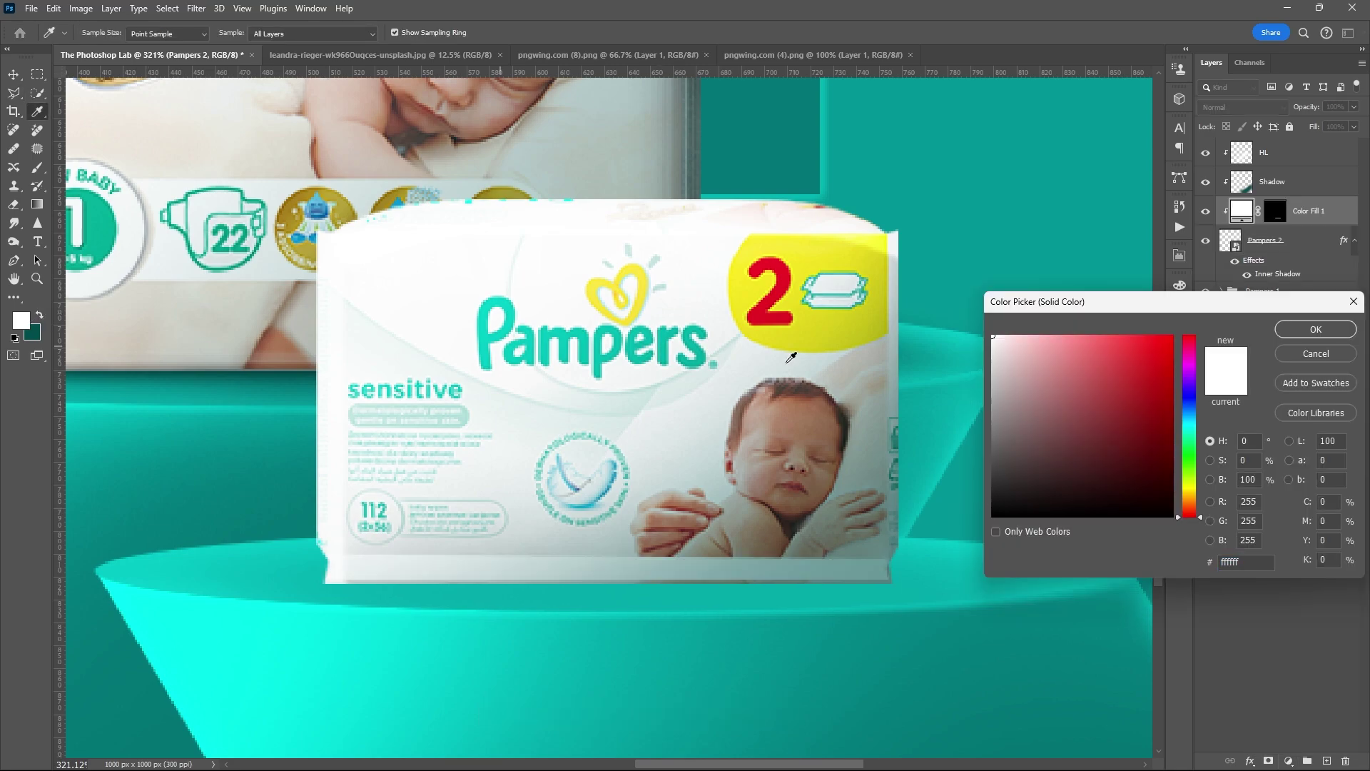
left_click(899, 646)
left_click_drag(1197, 434, 1198, 440)
key("Escape")
left_click(1289, 760)
left_click(1285, 505)
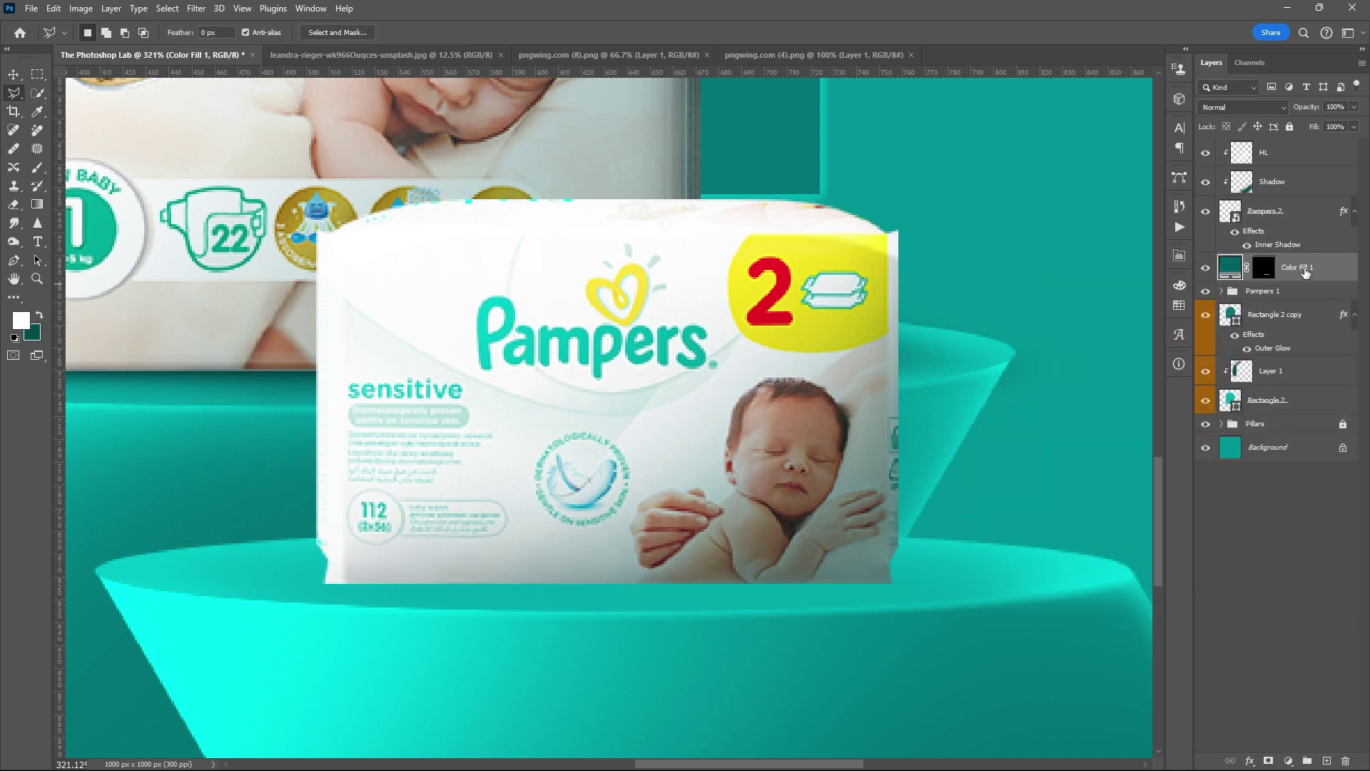
left_click(1306, 272)
Step: Turn the teal strip into a smart object named Shadow and soften it with a Gaussian Blur
right_click(1332, 267)
left_click(1275, 350)
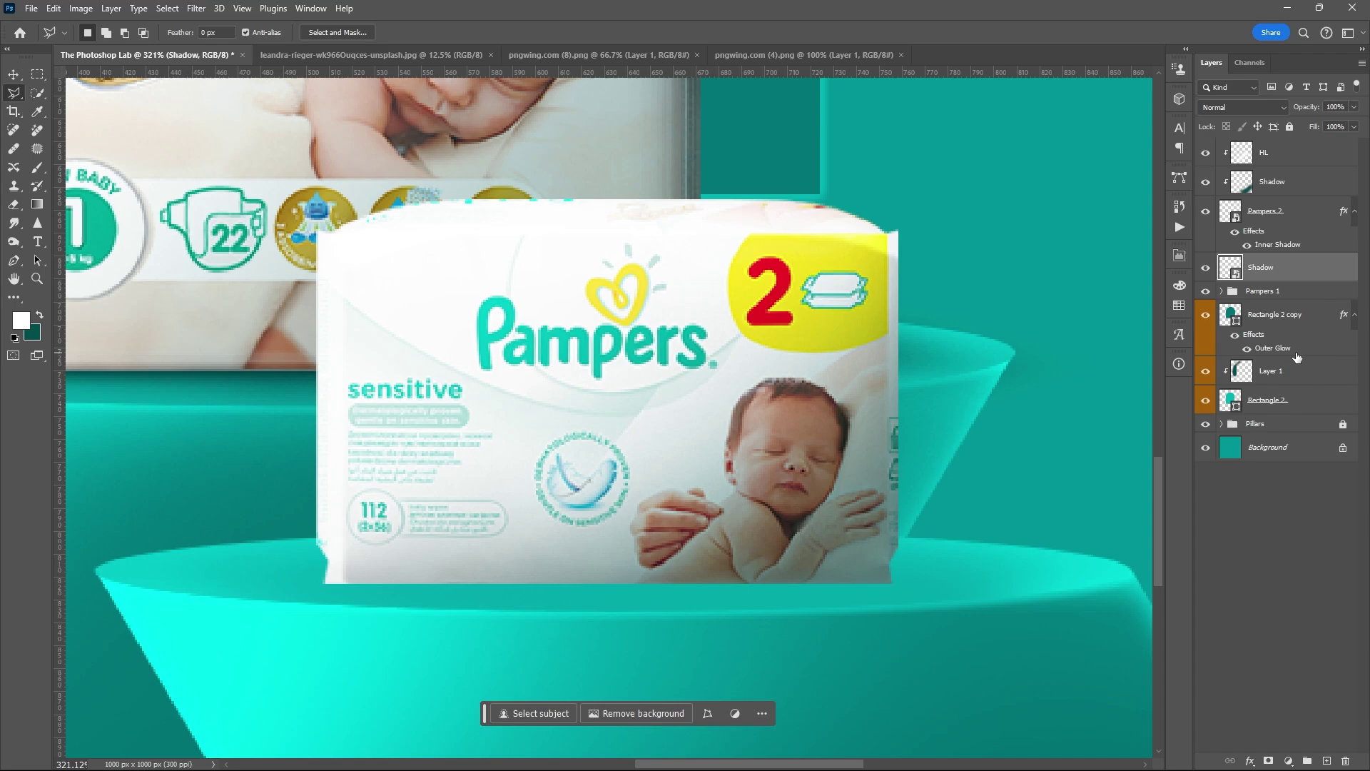
left_click(197, 8)
left_click(410, 243)
left_click(992, 210)
Step: Set the blurred contact-shadow layer to Multiply blending and lower its opacity slightly
left_click(1242, 107)
left_click(1214, 169)
scroll(1242, 107, "down", 5)
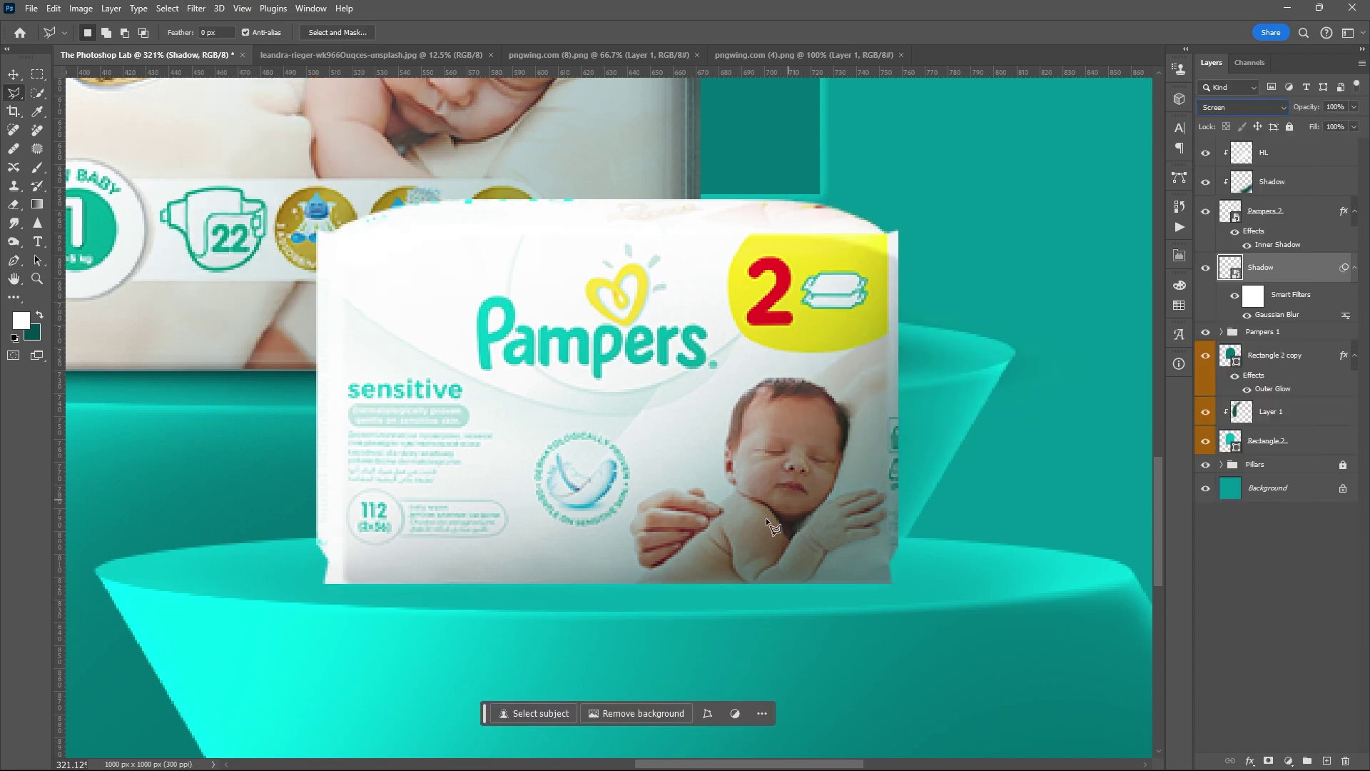
left_click(1242, 108)
left_click(1218, 168)
key("ctrl+z")
left_click(1249, 108)
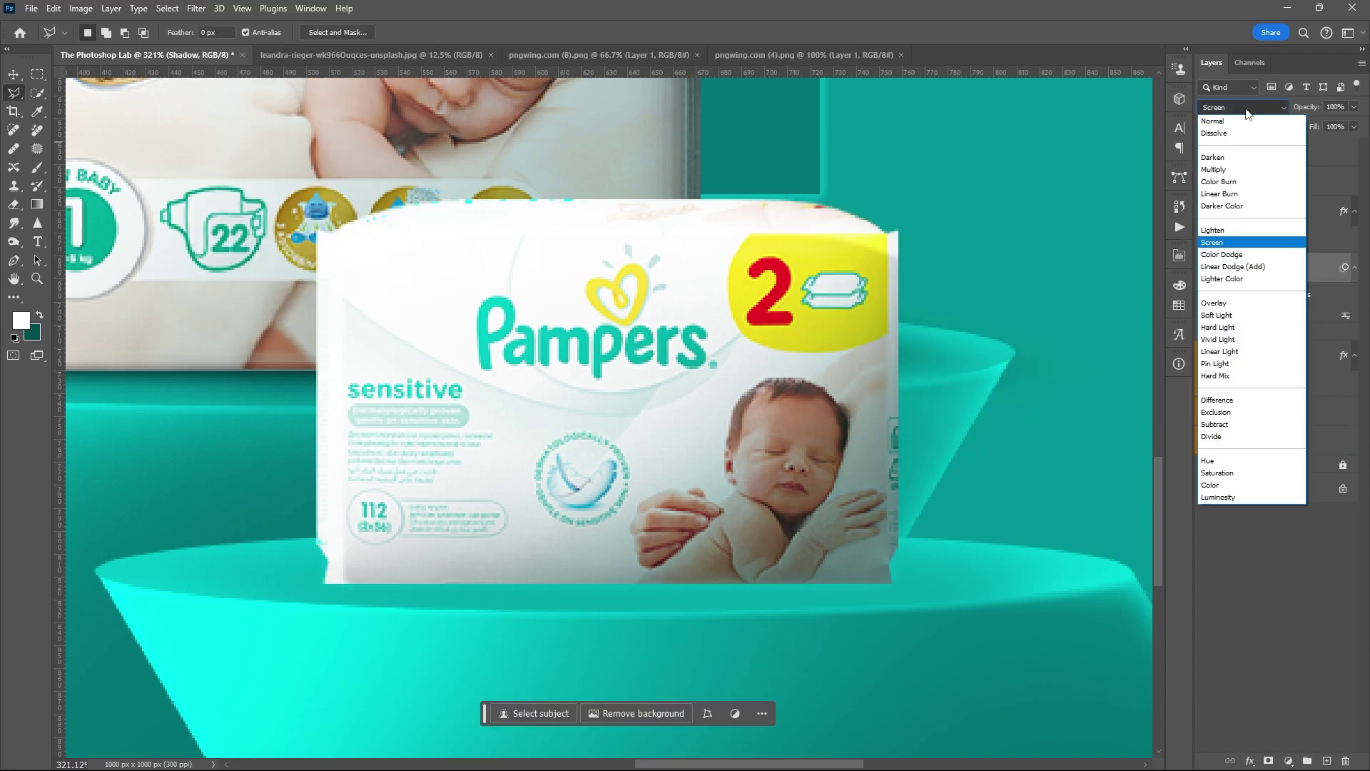
left_click(1222, 169)
key("v")
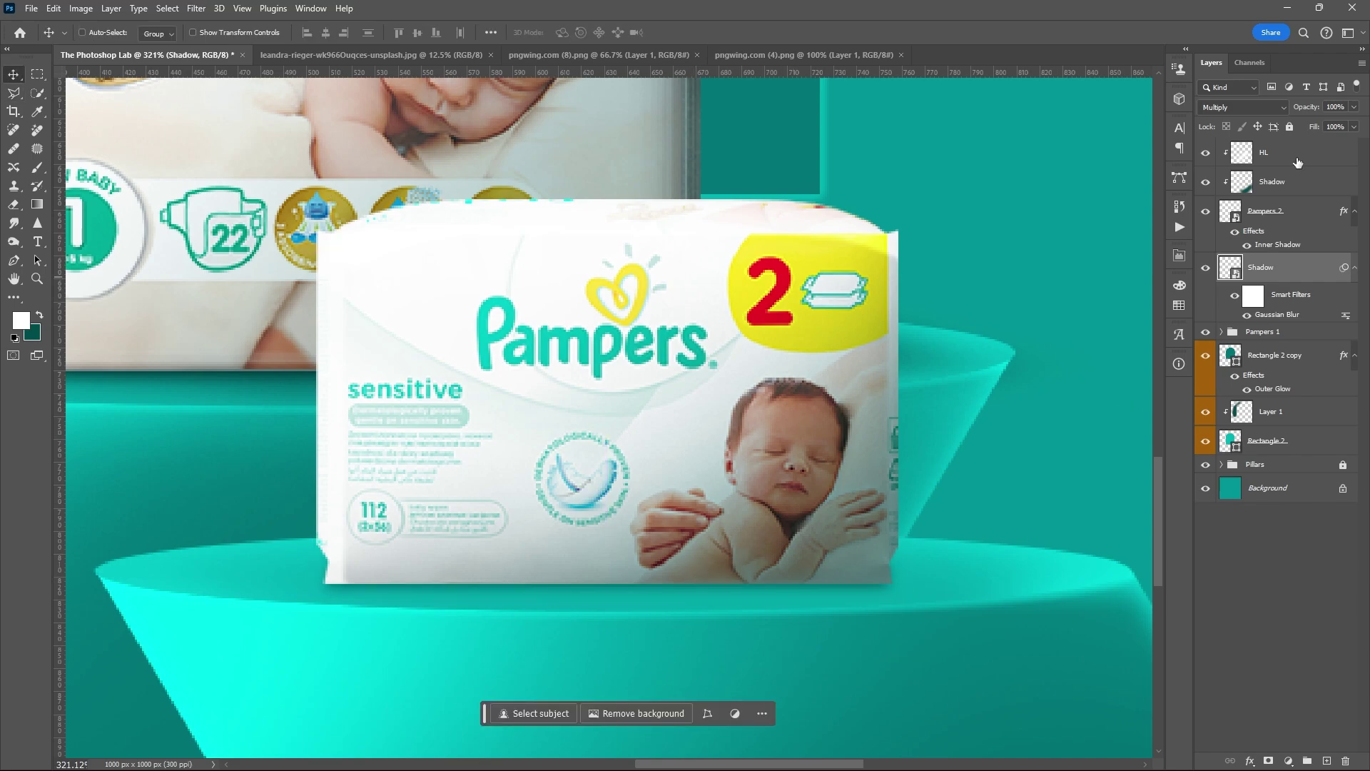
left_click_drag(1354, 108, 1341, 121)
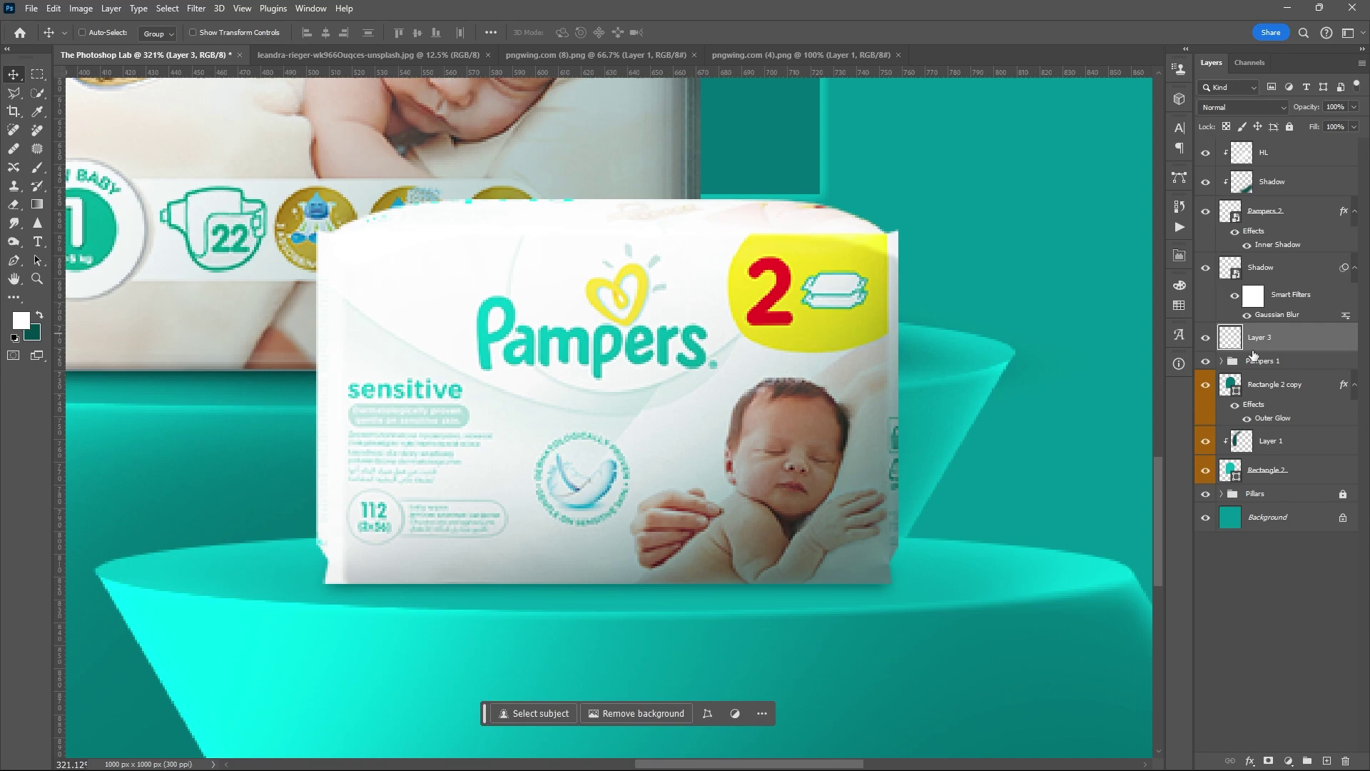
Step: Name a new layer beneath the contact shadow Shadow 2 and outline a polygonal cast-shadow area from the wipes pack's lower-left corner past the podium
type("2")
key("Return")
key("l")
left_click(387, 604)
left_click(582, 672)
left_click(1133, 686)
left_click_drag(1132, 685, 755, 674)
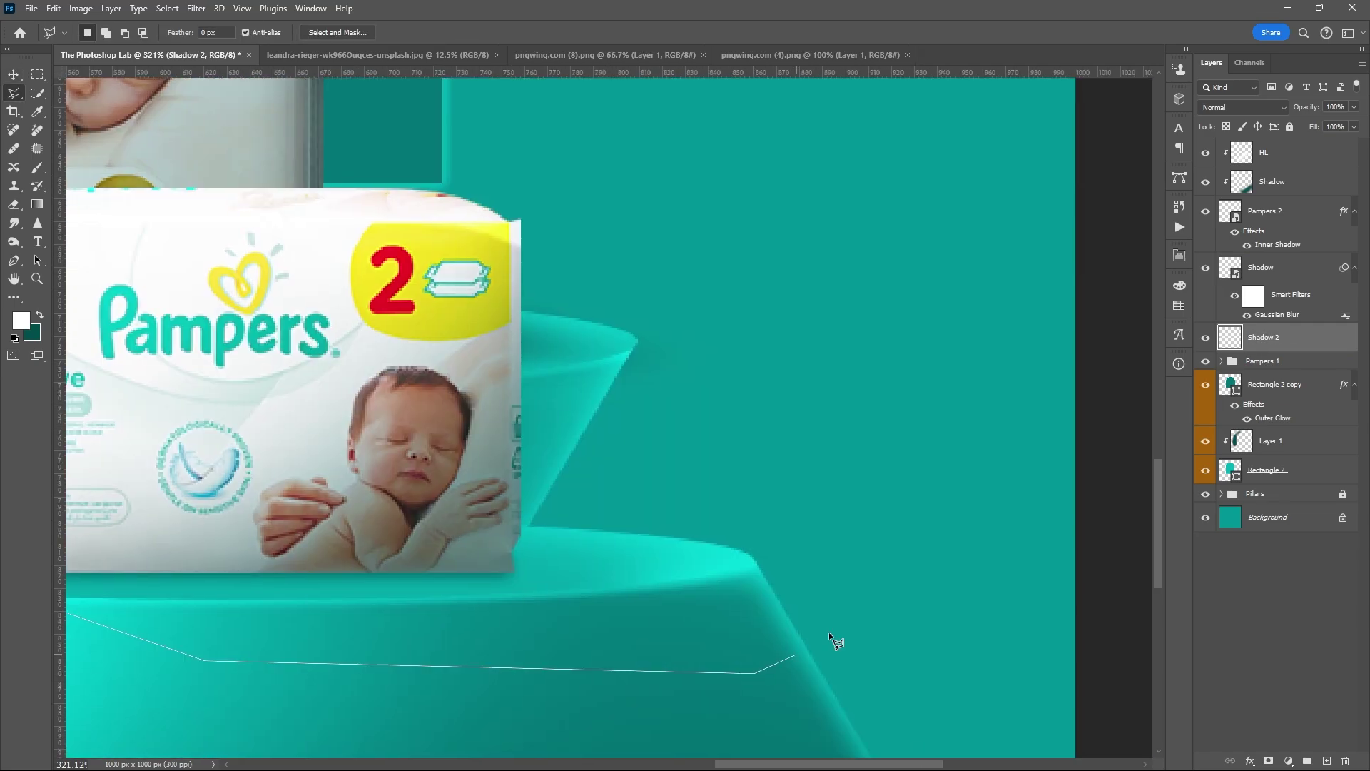
left_click(521, 497)
left_click_drag(319, 531, 490, 524)
left_click(122, 563)
Step: Paint the cast-shadow selection dark teal on Shadow 2, deselect it and set the layer to Multiply
key("x")
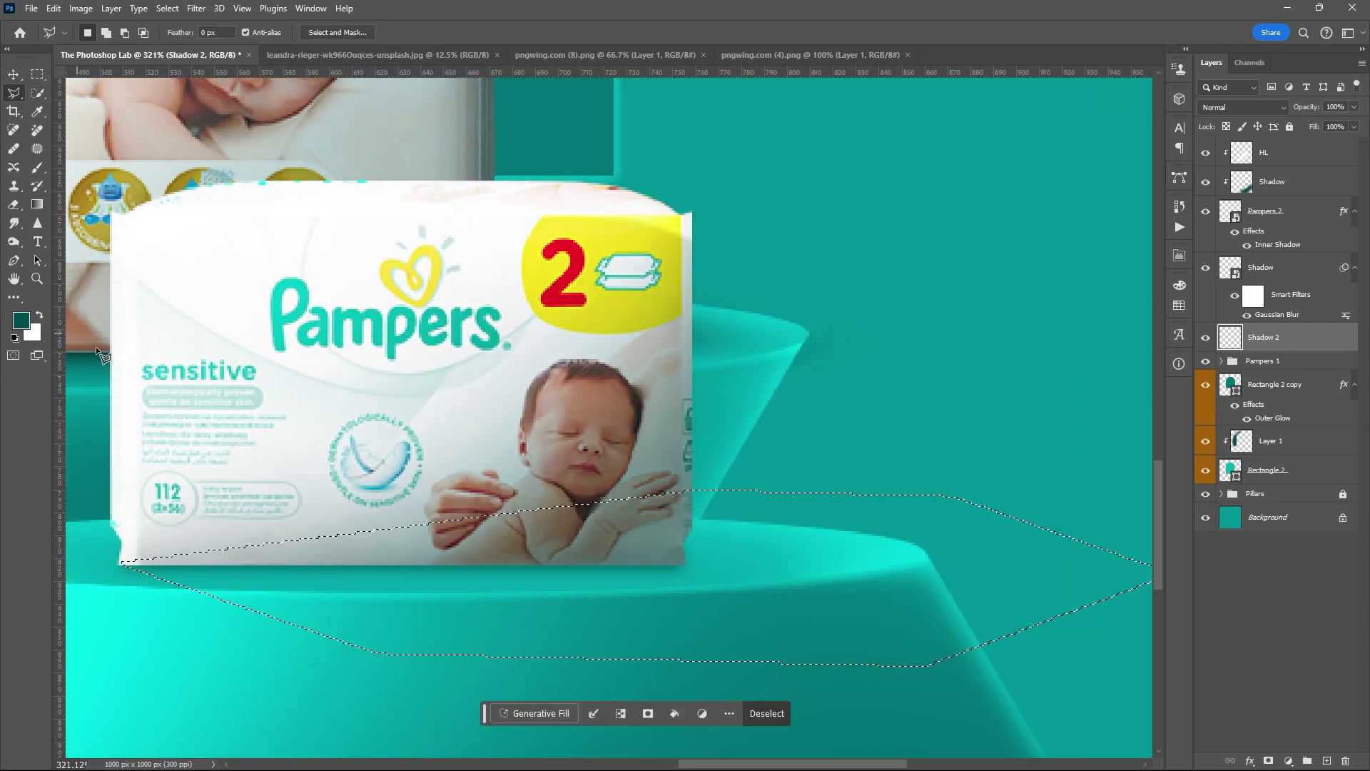
key("b")
left_click_drag(949, 535, 573, 534)
key("v")
key("ctrl+d")
left_click(1243, 107)
left_click(1230, 163)
Step: Erase the cast shadow spilling past the front podium's top surface with the Eraser at about 50 px
key("alt+e")
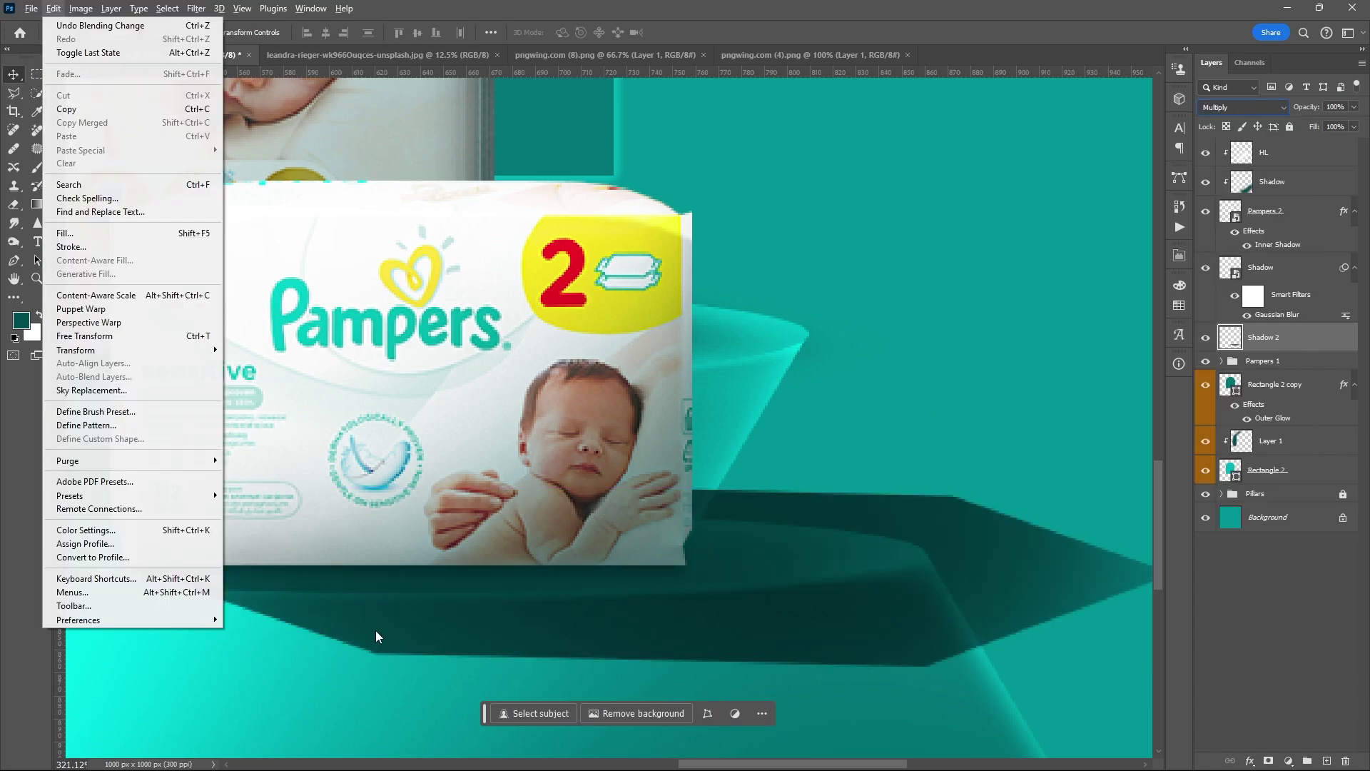
key("Escape")
key("e")
scroll(375, 631, "down", 4)
scroll(344, 619, "up", 1)
mouse_move(286, 624)
left_mouse_down()
mouse_move(193, 593)
mouse_move(623, 636)
left_mouse_up()
key("bracketleft")
key("bracketleft")
key("bracketleft")
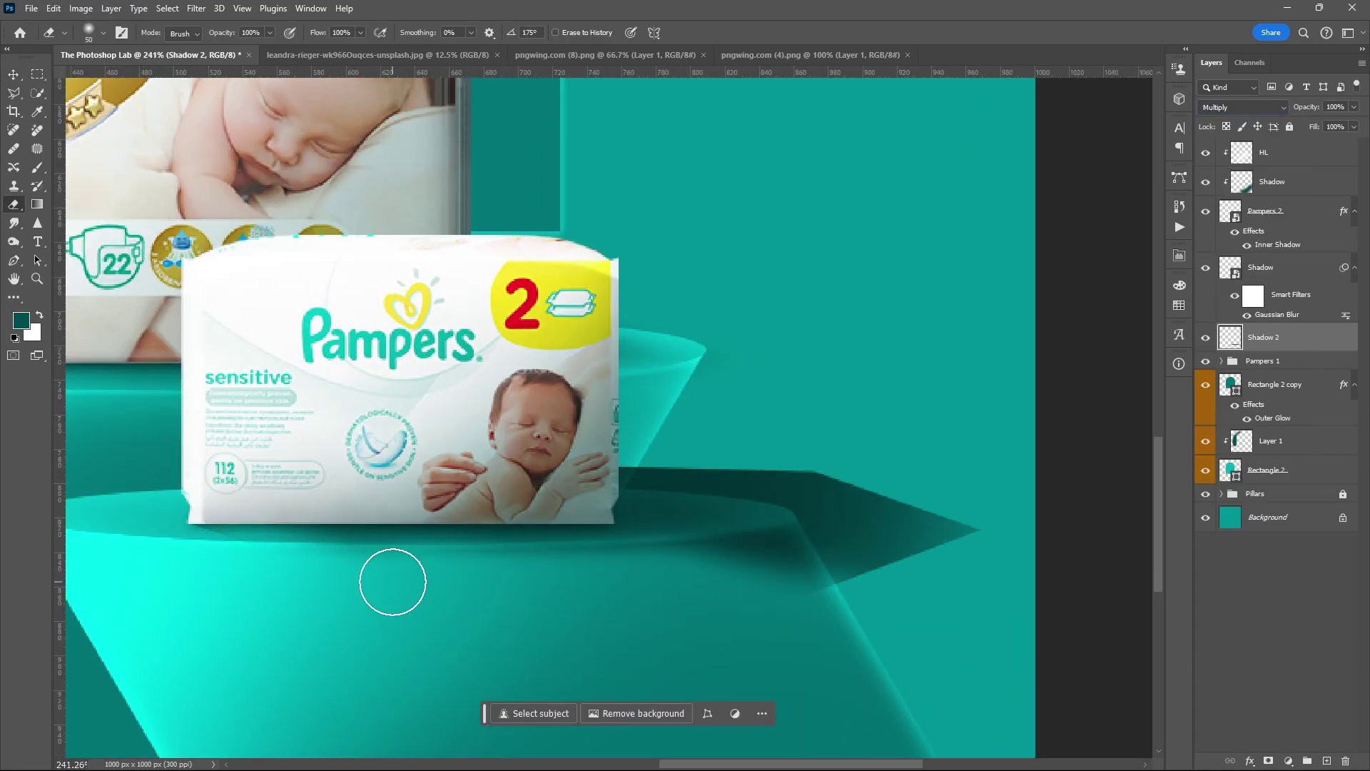
mouse_move(393, 581)
left_mouse_down()
mouse_move(677, 579)
mouse_move(645, 443)
mouse_move(1013, 499)
left_mouse_up()
key("bracketright")
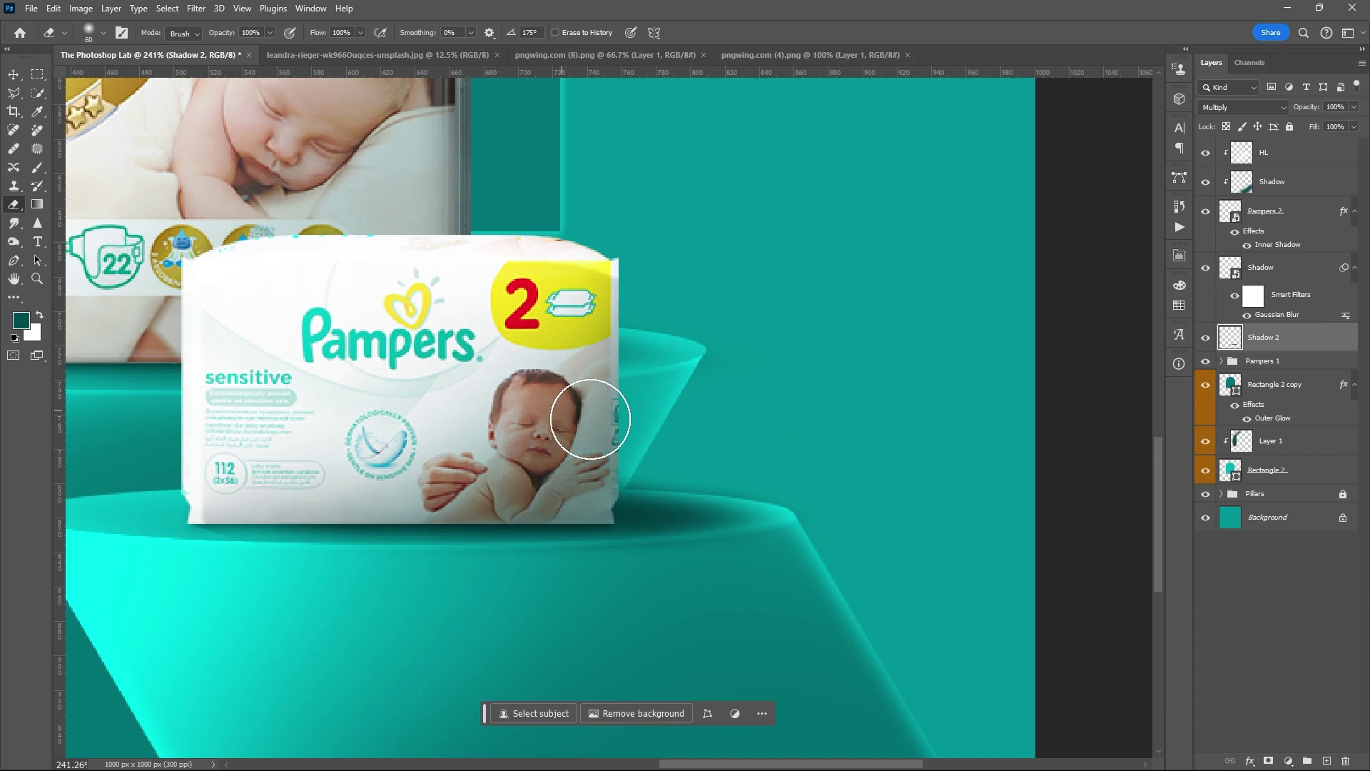
Step: Set the Shadow 2 layer's opacity to 80%
left_click_drag(1354, 129, 1341, 128)
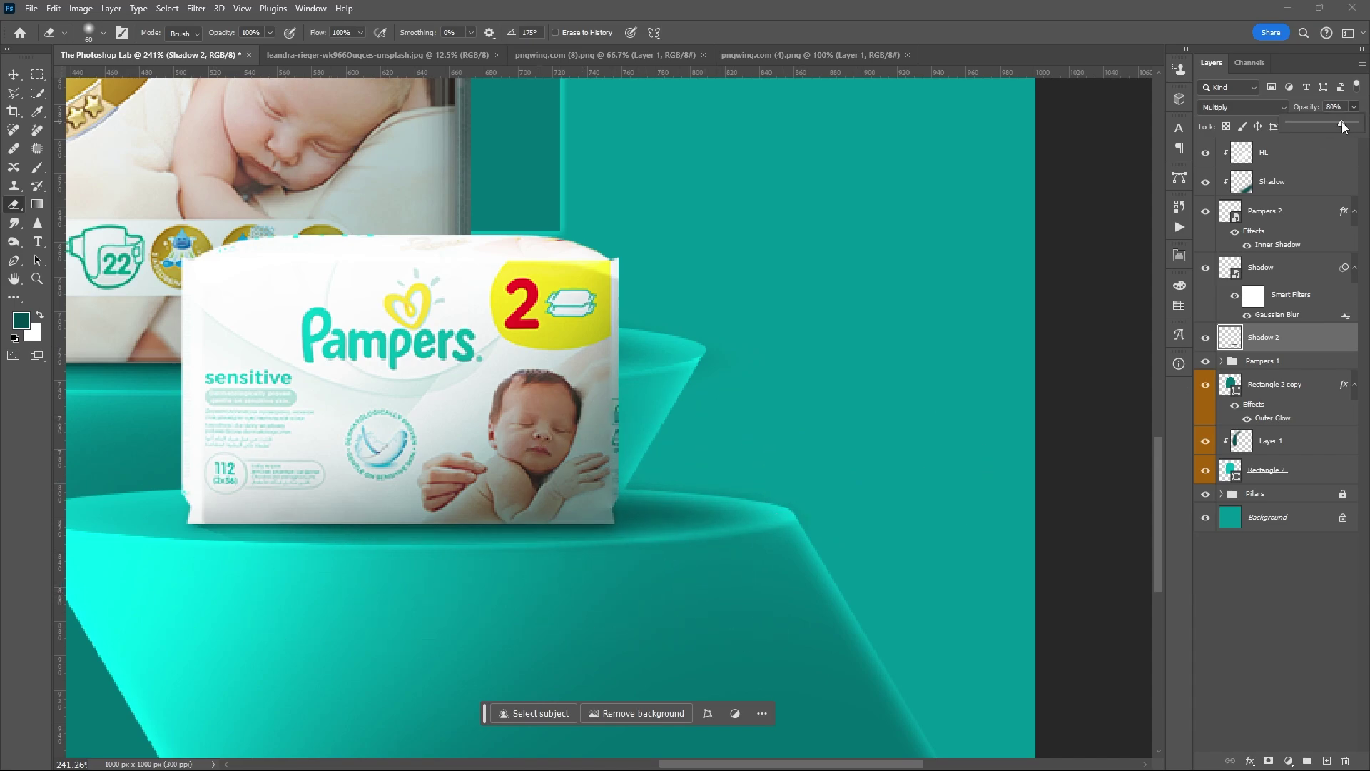
key("v")
scroll(571, 405, "down", 5, "alt")
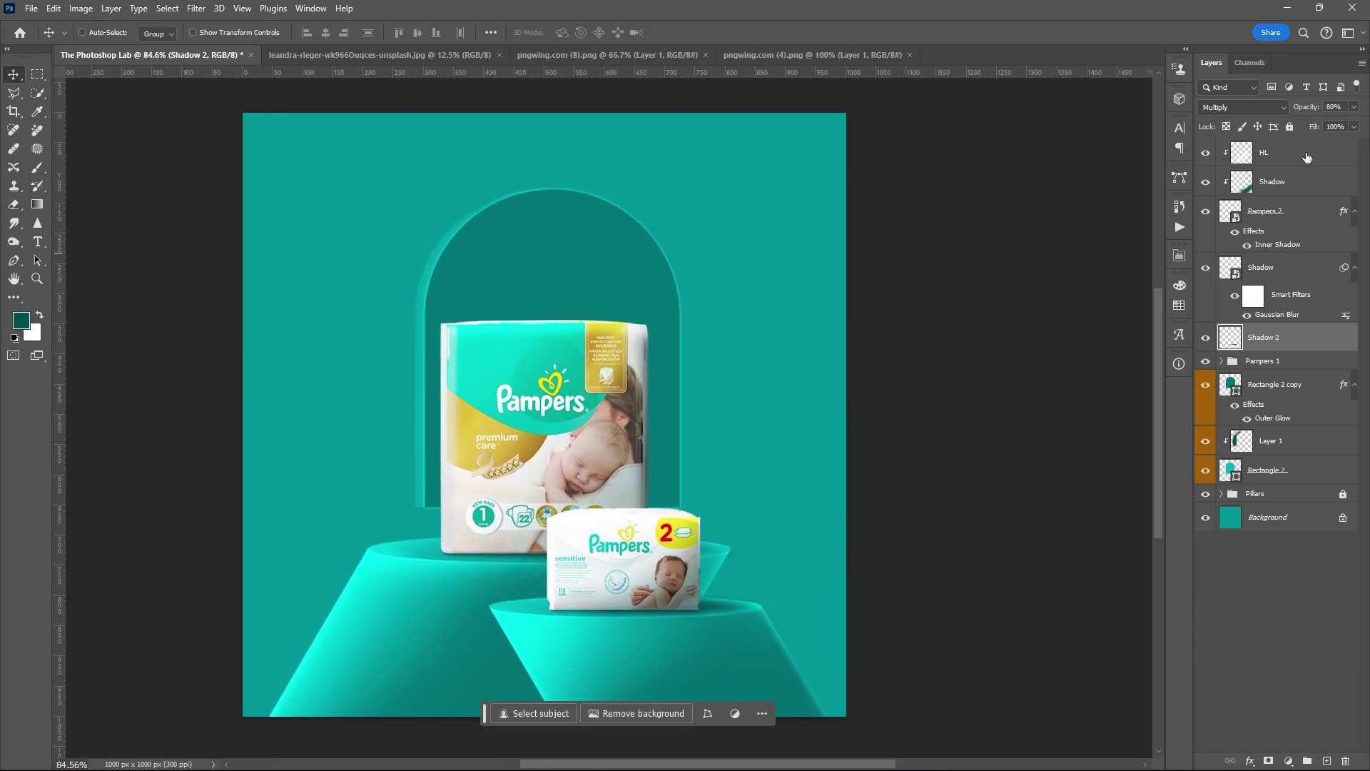
Step: Group the wipes pack with its highlight and shadow layers and name the group Pampers 2
key("ctrl+g")
double_click(1260, 146)
type("Pampers 2")
key("Return")
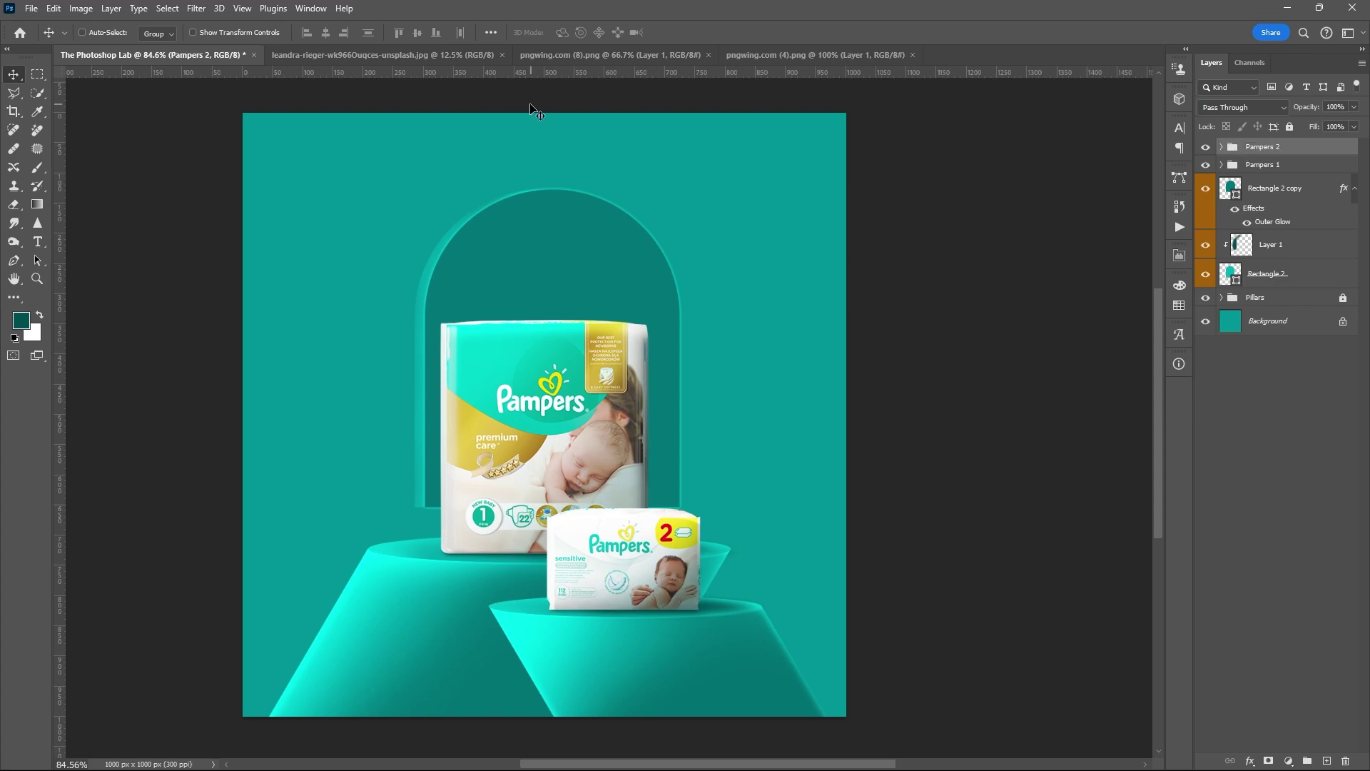
Step: Switch to the moon photo and convert its background layer to a smart object
left_click(467, 55)
right_click(1306, 154)
left_click(1278, 301)
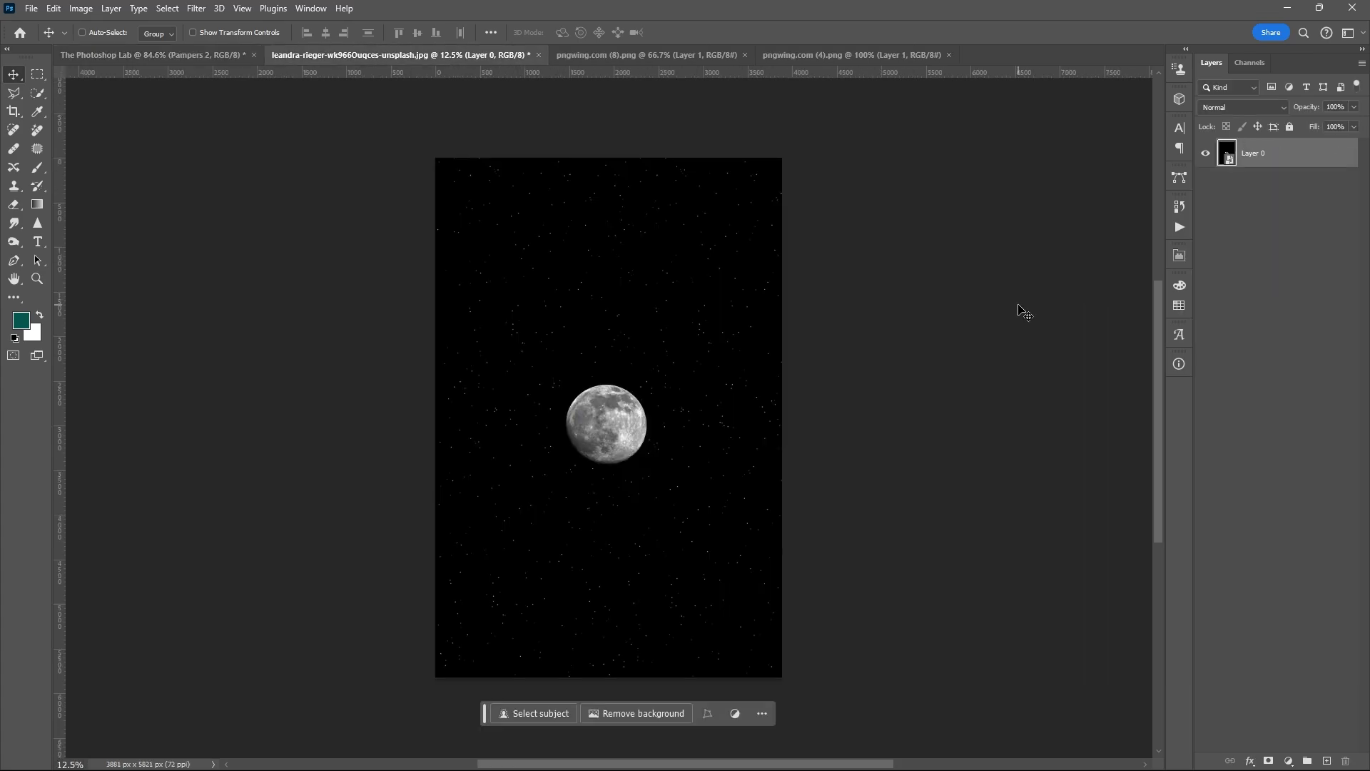
Step: Bring the moon image into the ad and clip it to the arch shape Rectangle 2 copy, below the pack groups
left_click_drag(1025, 313, 378, 207)
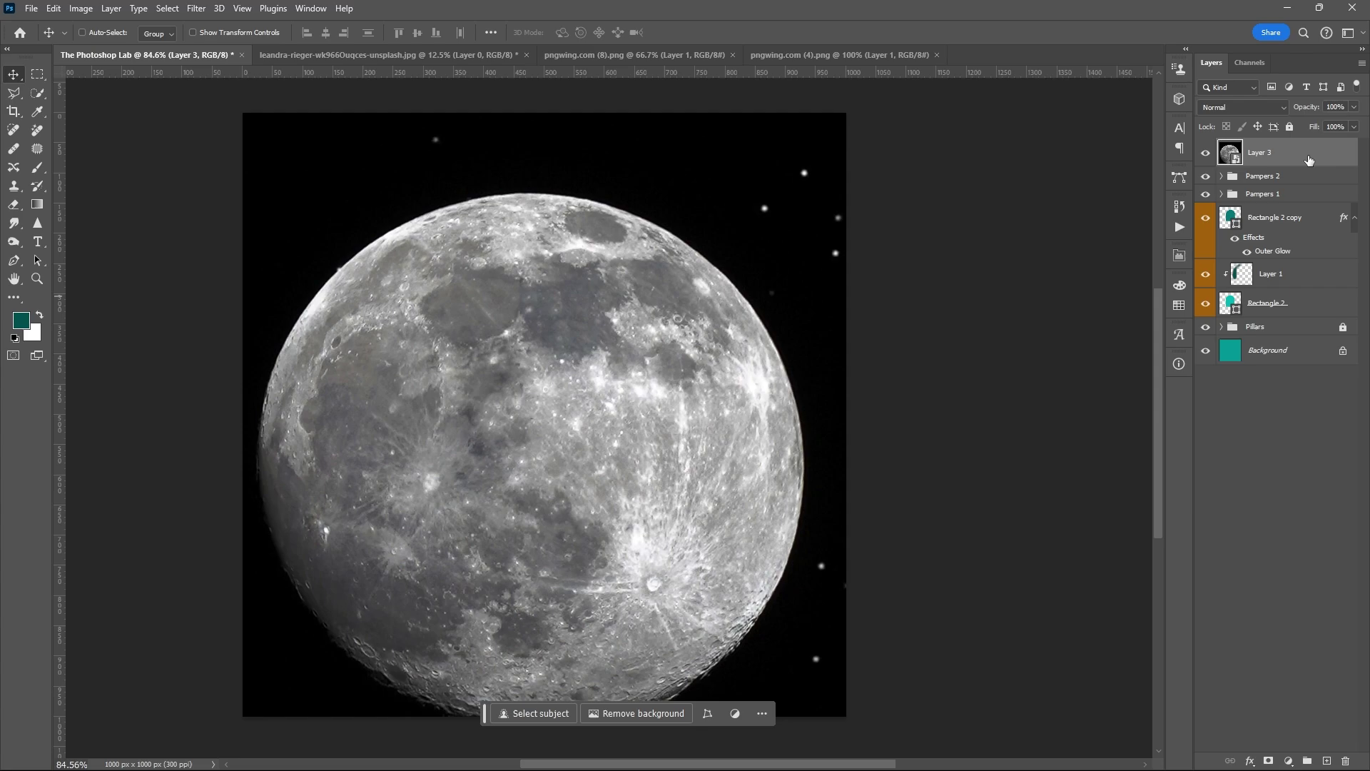
left_click_drag(1312, 163, 1311, 205)
key("ctrl+alt+g")
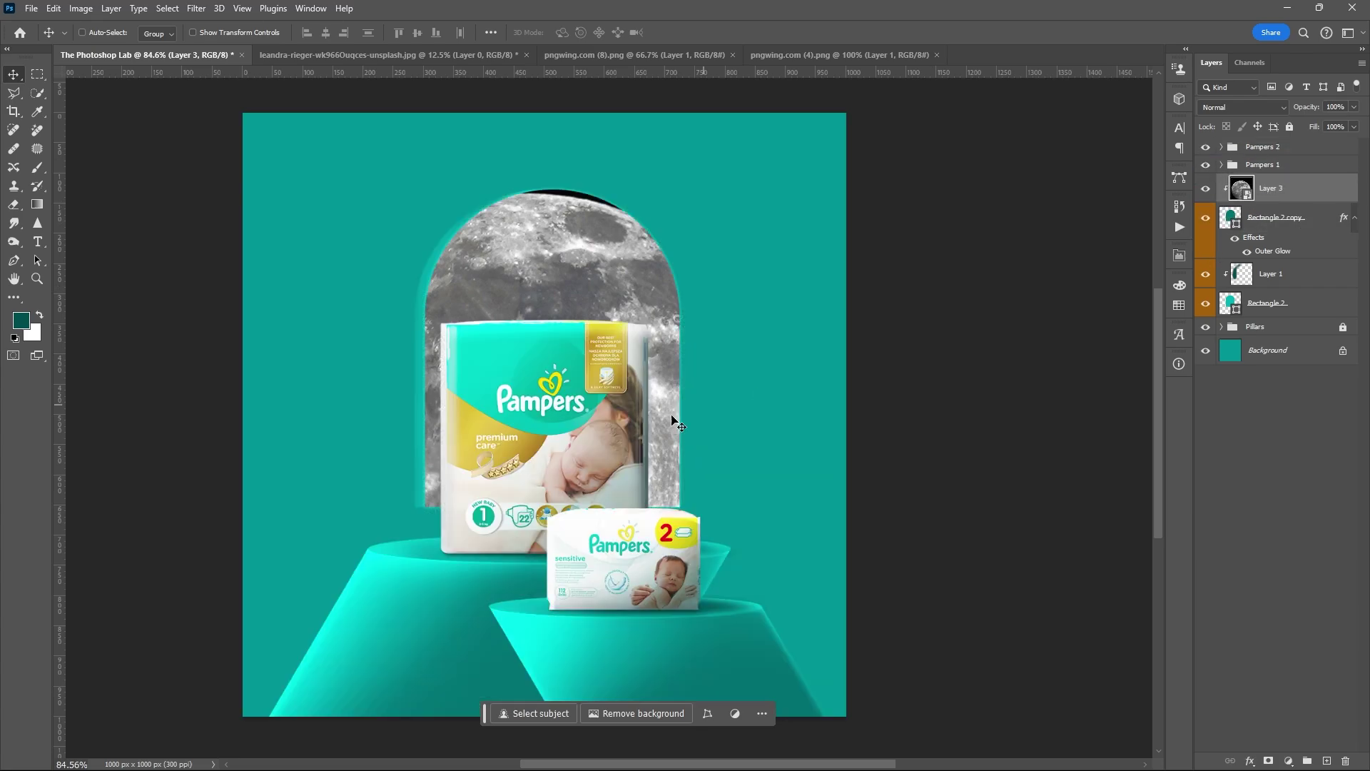
Step: Scale the moon image down to cover the arch, placing the moon at the arch's upper-right curve
scroll(758, 388, "down", 2)
key("ctrl+t")
scroll(832, 407, "down", 3)
left_click_drag(973, 413, 649, 404)
scroll(597, 390, "up", 4)
left_click_drag(638, 349, 671, 181)
left_click_drag(797, 541, 742, 514)
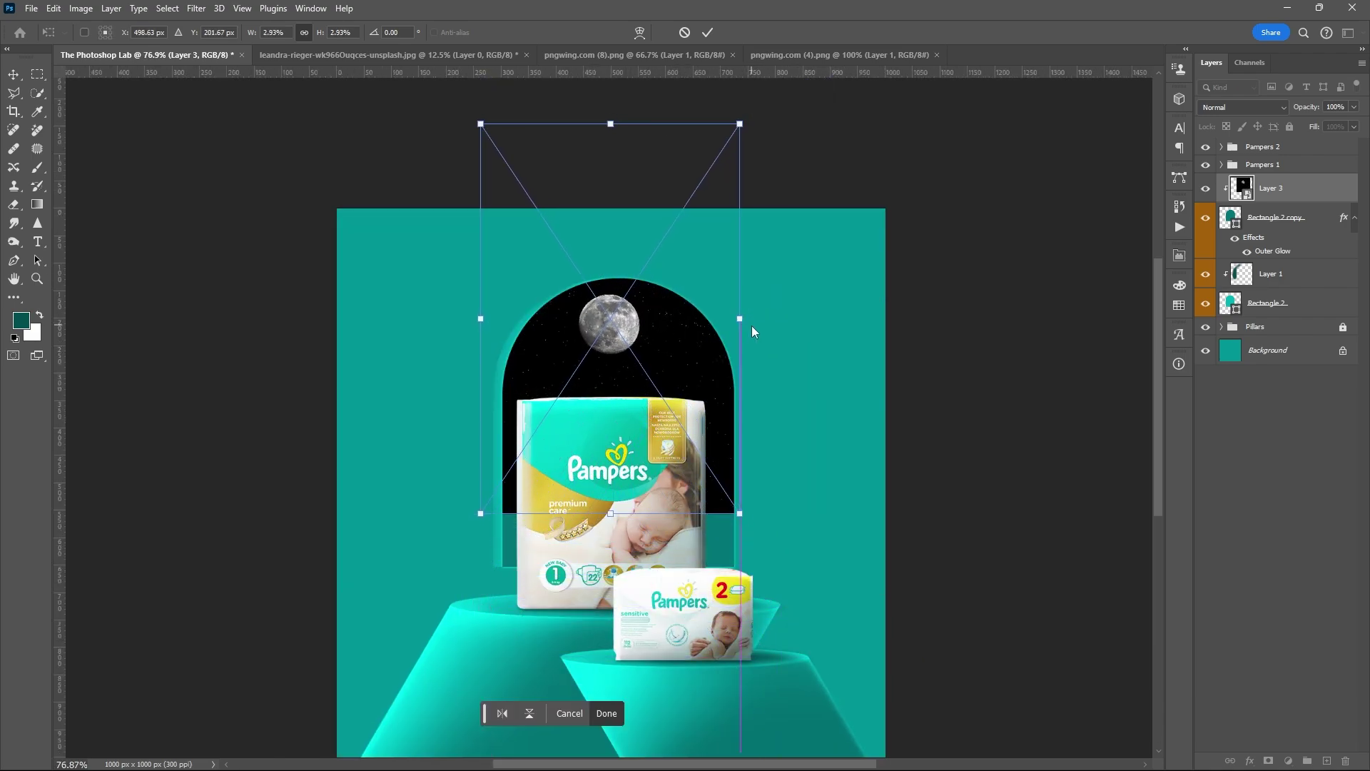
left_click_drag(752, 325, 789, 401)
left_click_drag(703, 415, 680, 379)
left_click_drag(768, 362, 862, 362)
left_click_drag(688, 433, 692, 374)
key("Return")
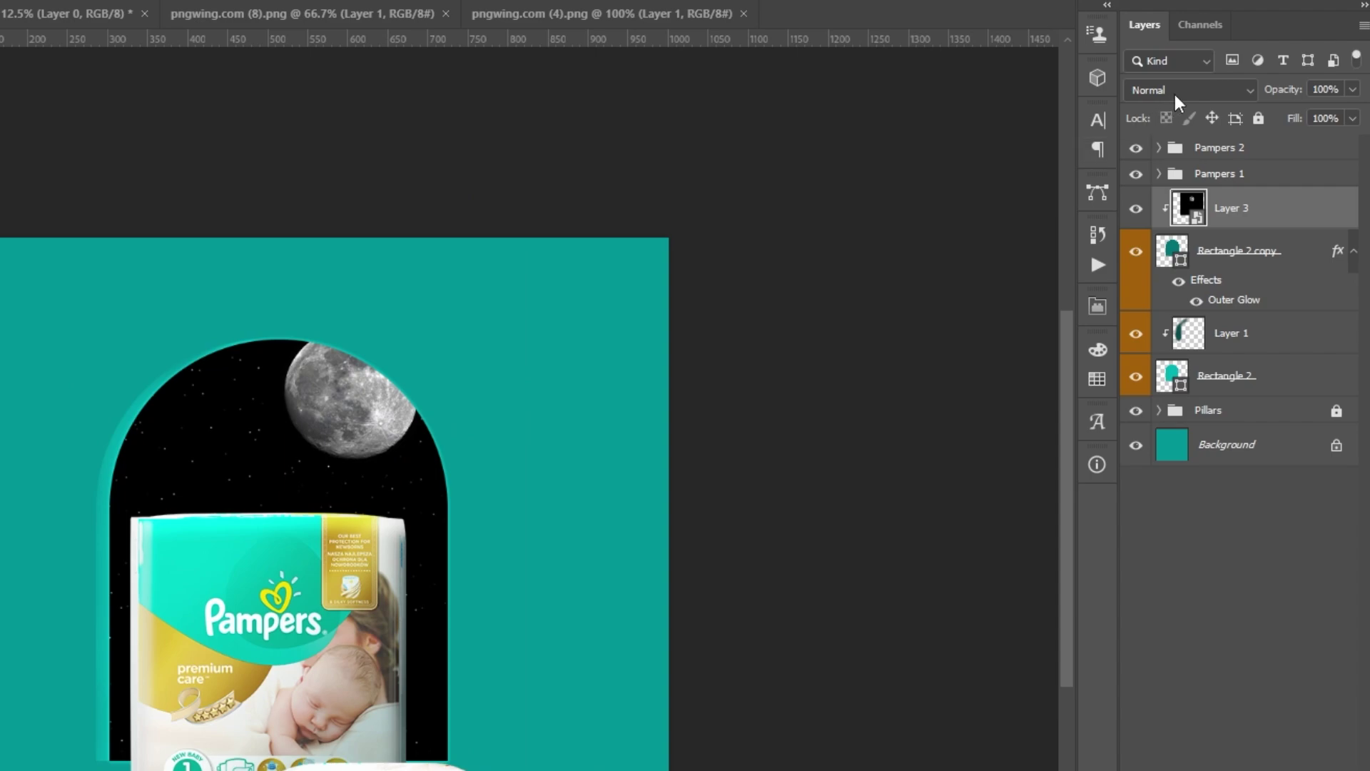
Step: Set the moon layer to Screen blending
left_click(1175, 91)
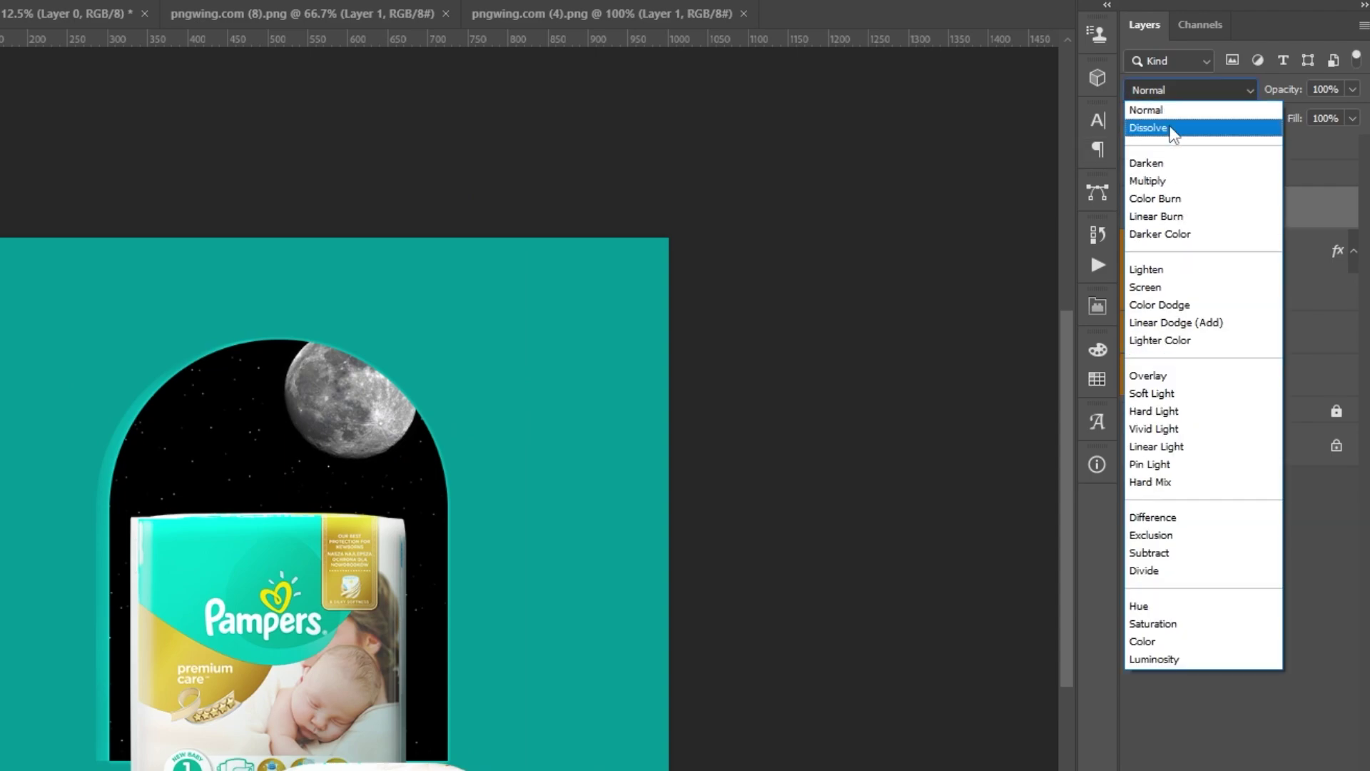
left_click(1151, 288)
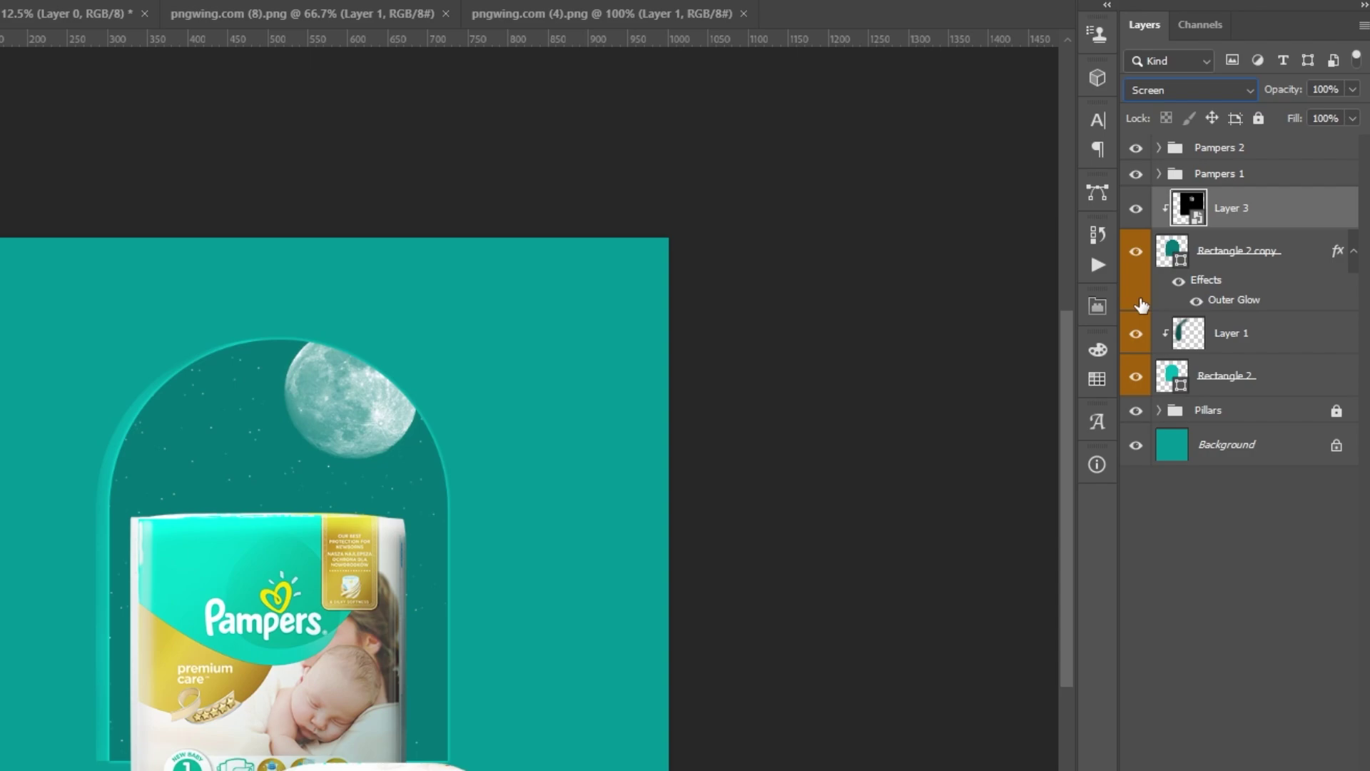
Step: Rename the clipped moon layer as Night
left_click(1238, 210)
type("Night")
key("Return")
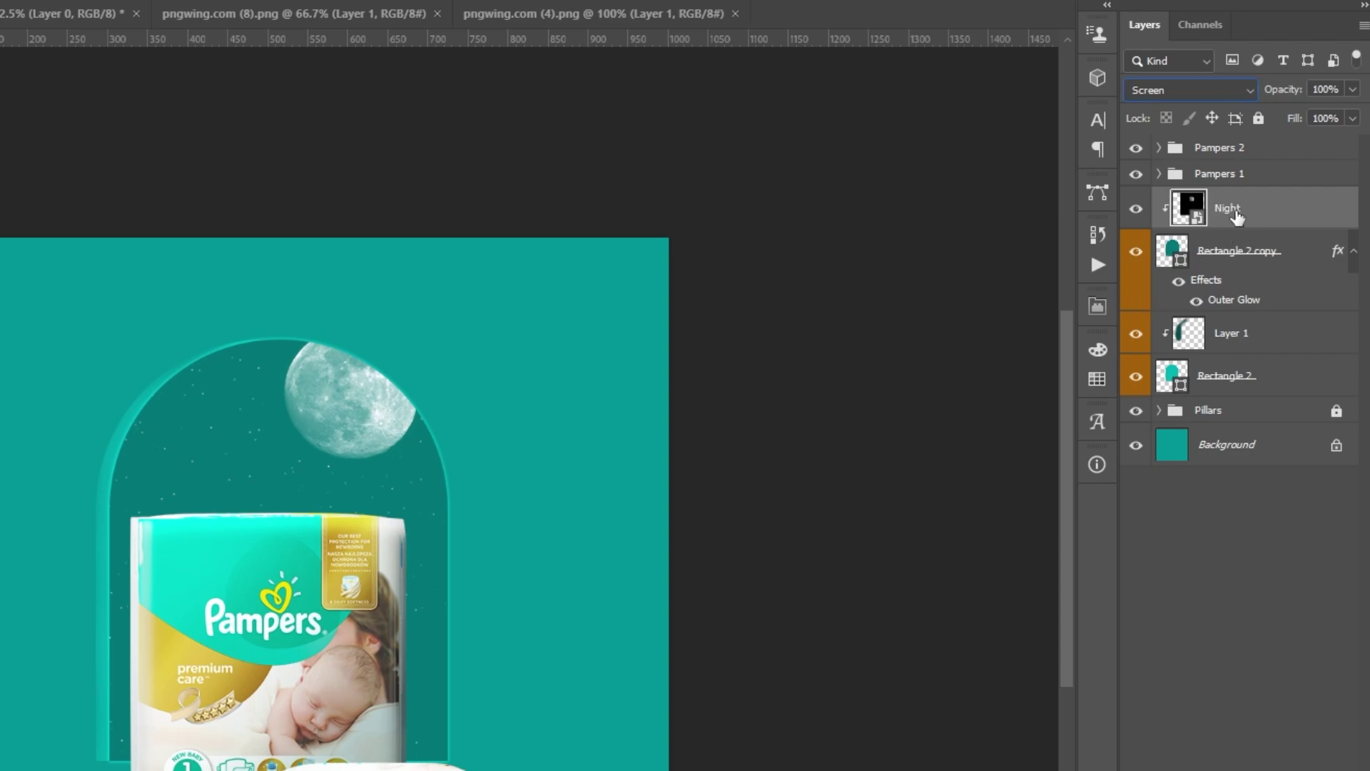
scroll(668, 405, "down", 2)
scroll(314, 450, "up", 1)
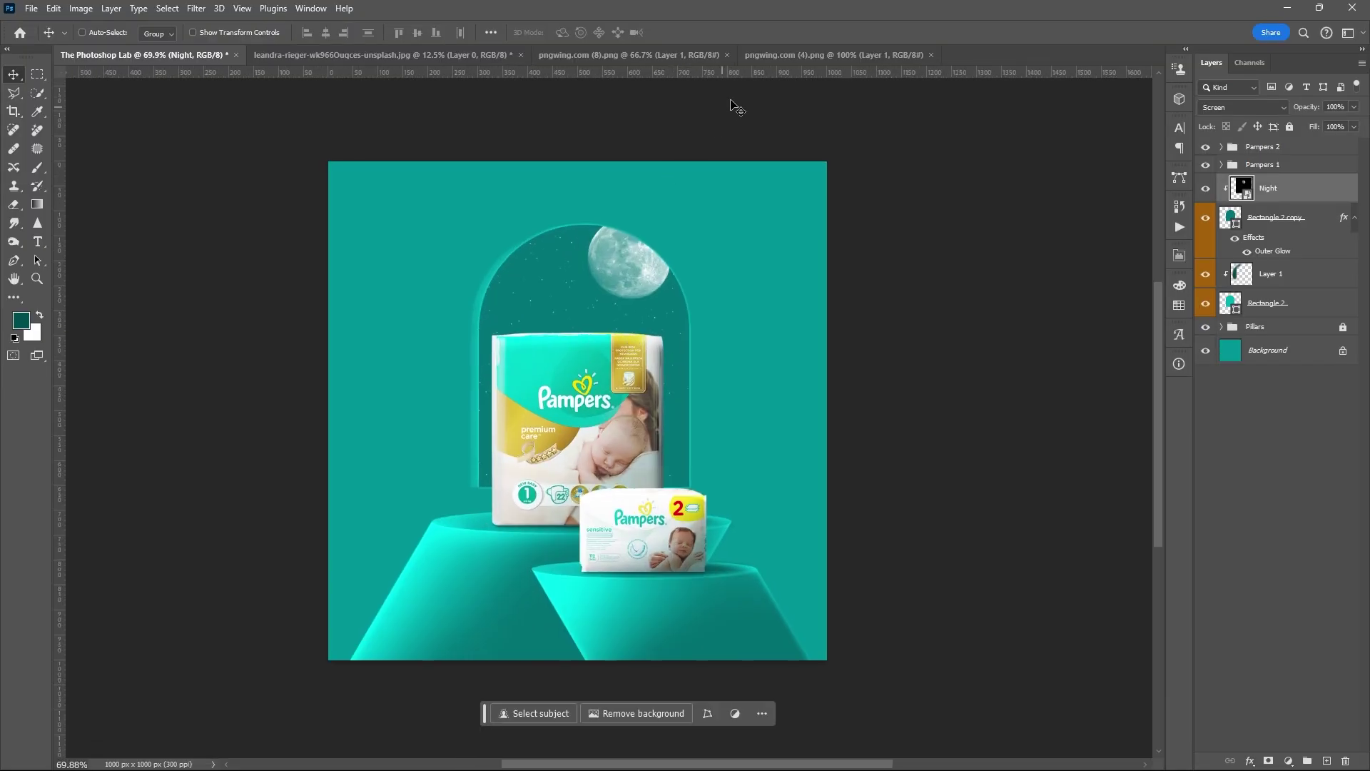
Step: Switch to the cloud image, name its layer Clouds and convert it to a smart object
left_click(512, 14)
left_click(392, 13)
right_click(1264, 150)
left_click(1270, 305)
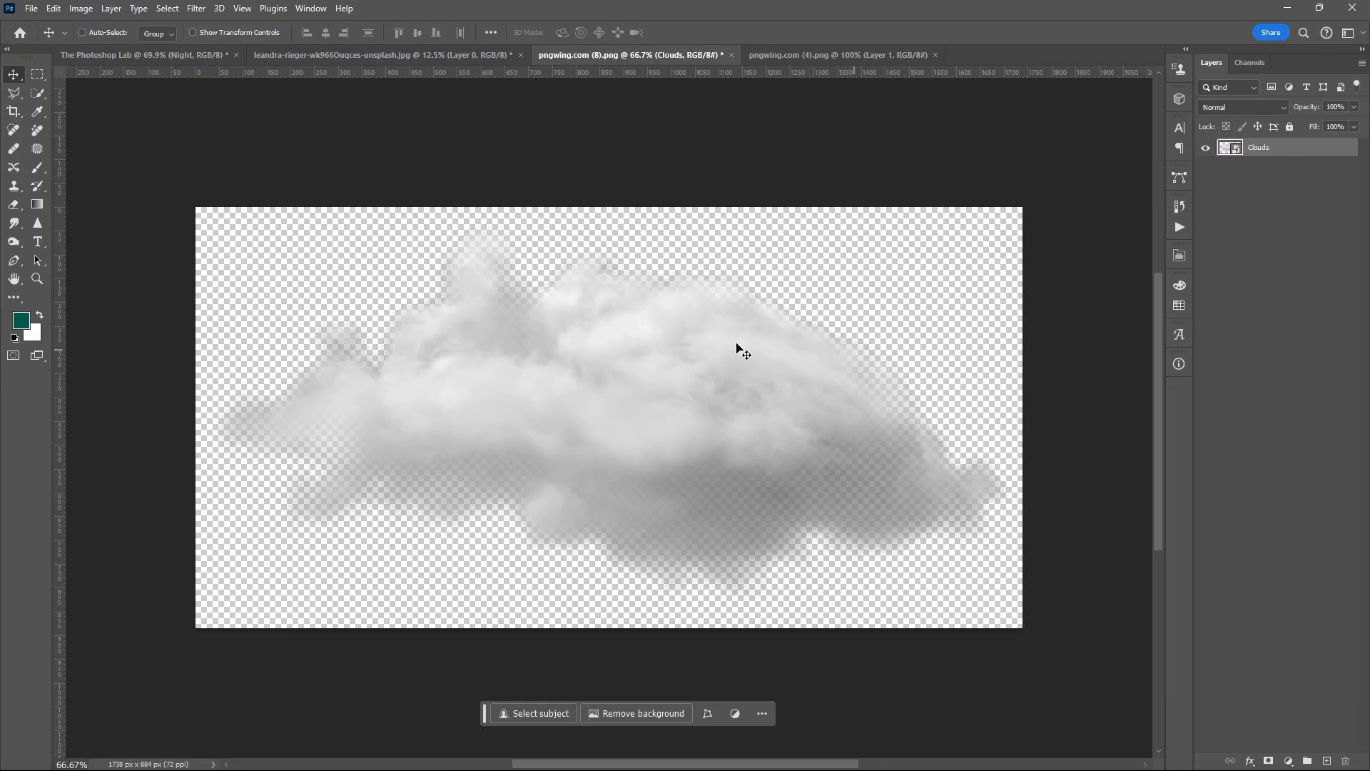
Step: Bring the Clouds layer into the ad, placing it above Night and below the pack groups
left_click_drag(737, 346, 628, 526)
left_click(1278, 222)
left_click(1307, 196)
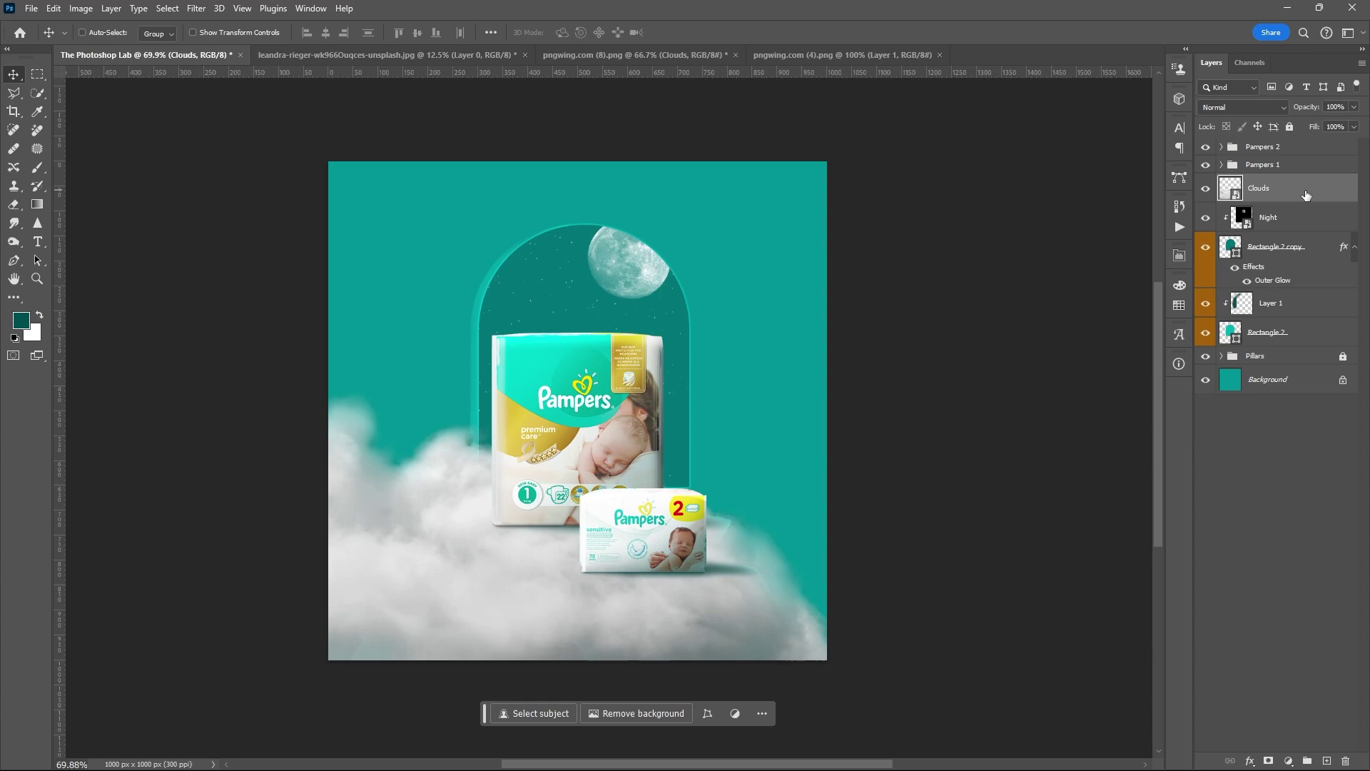
Step: Scale the clouds down and place them over the podium base in the ad's lower-left corner
left_click_drag(742, 550, 693, 647)
key("ctrl+t")
left_click_drag(859, 694, 710, 695)
mouse_move(563, 679)
left_mouse_down()
mouse_move(566, 633)
mouse_move(566, 661)
left_mouse_up()
left_click_drag(716, 676, 671, 676)
left_click_drag(517, 633, 539, 606)
key("Return")
Step: Apply Color Balance to the clouds, shifting the midtones toward cyan and green
key("ctrl+alt+b")
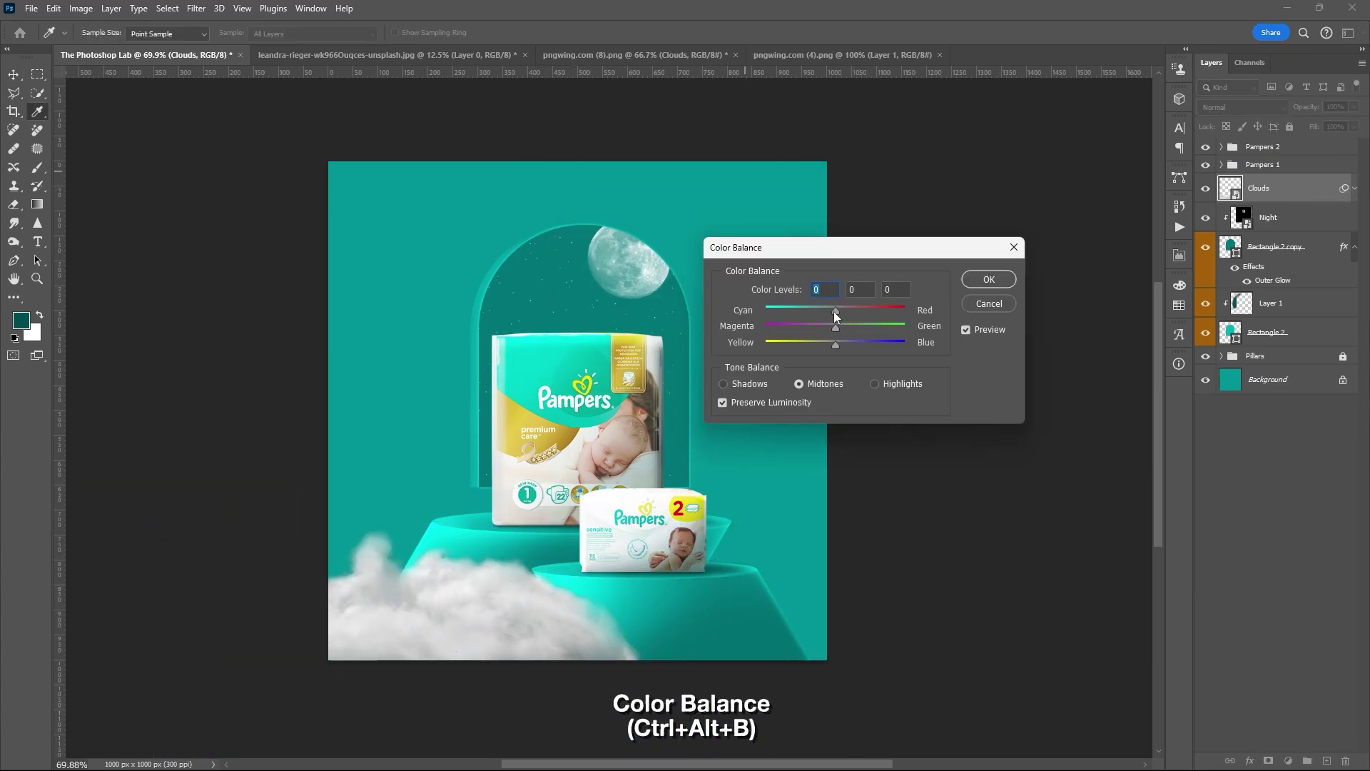
mouse_move(790, 309)
left_mouse_down()
mouse_move(766, 308)
mouse_move(777, 309)
left_mouse_up()
left_click_drag(836, 328, 868, 328)
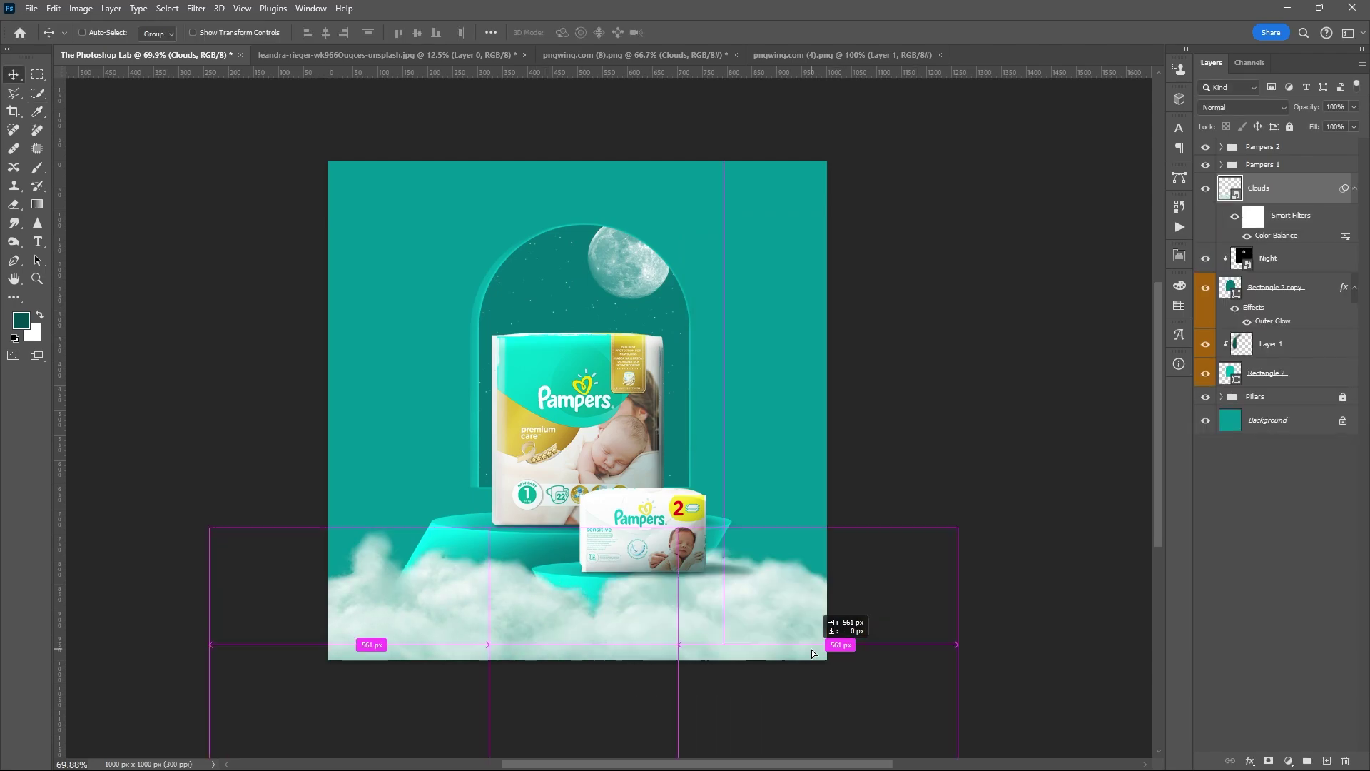
Step: Duplicate the clouds, flip the copy horizontally, resize it and place it over the ad's lower-right corner
left_click_drag(821, 628, 824, 680)
key("ctrl+t")
key("Return")
right_click(742, 630)
left_click(774, 612)
left_click_drag(722, 666, 710, 654)
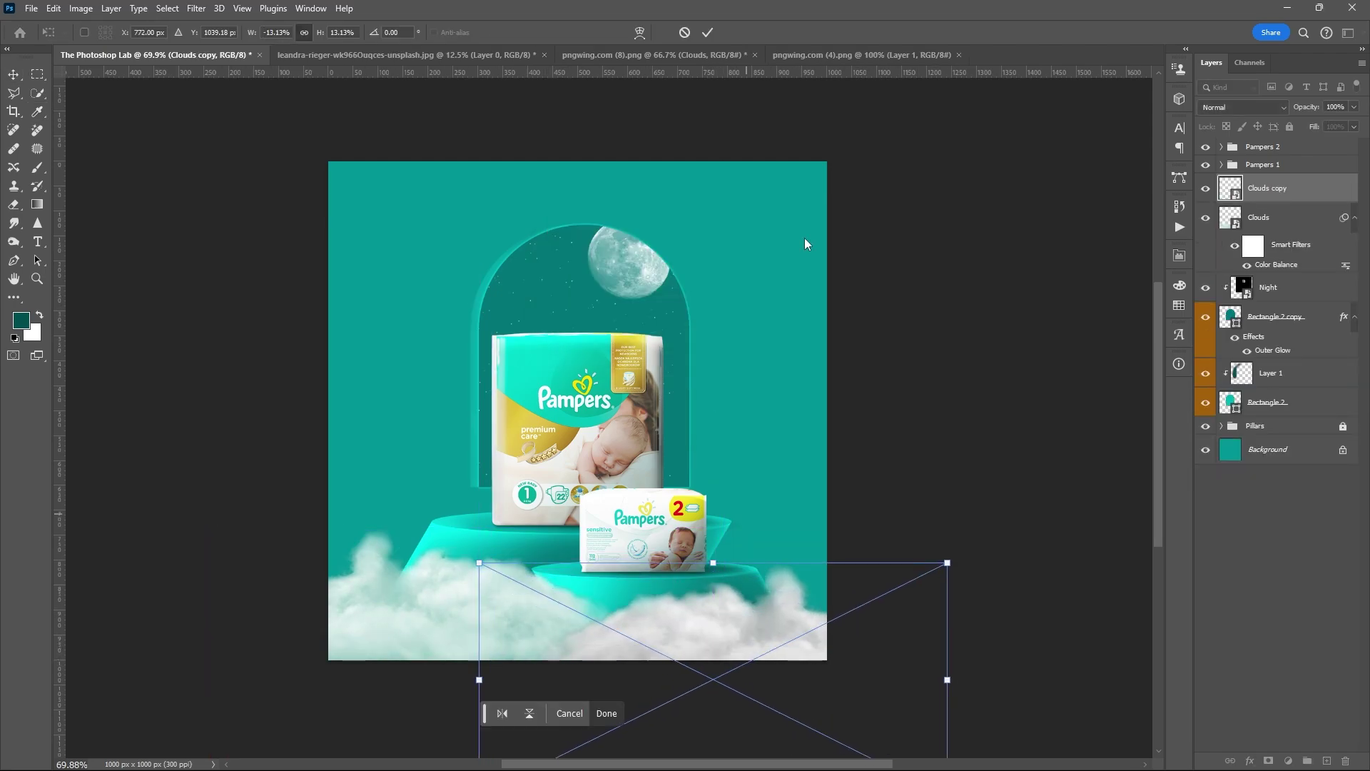
left_click_drag(480, 563, 548, 587)
left_click_drag(949, 592, 798, 666)
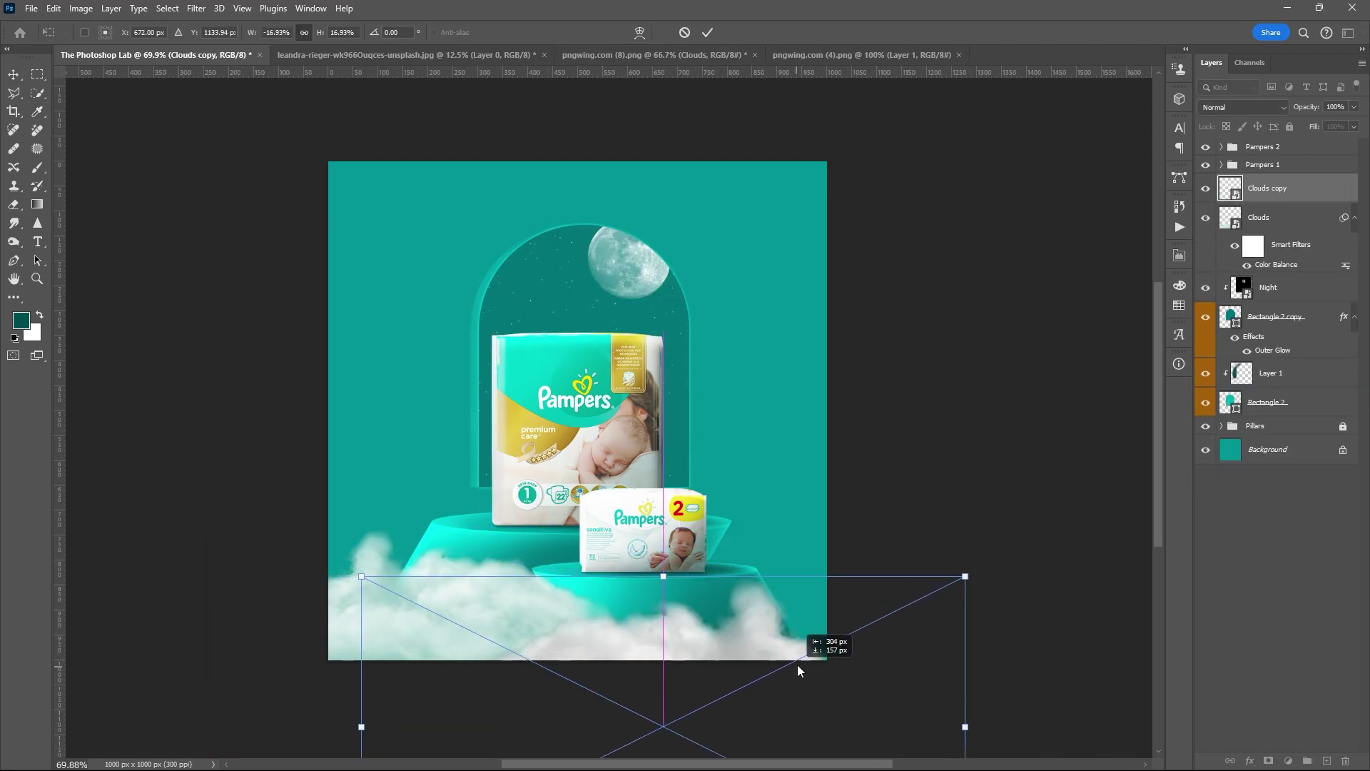
key("Return")
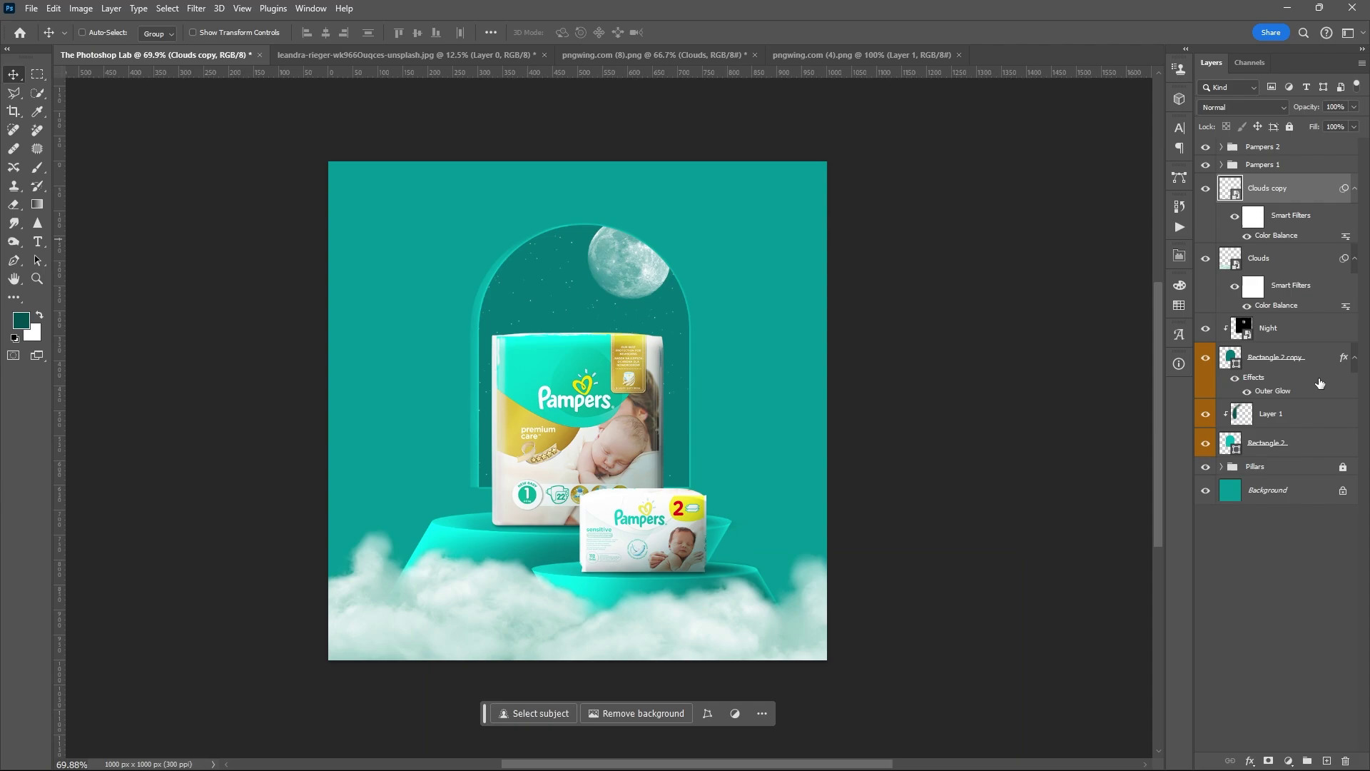
left_click(1275, 259, "ctrl")
left_click_drag(1274, 259, 1278, 478)
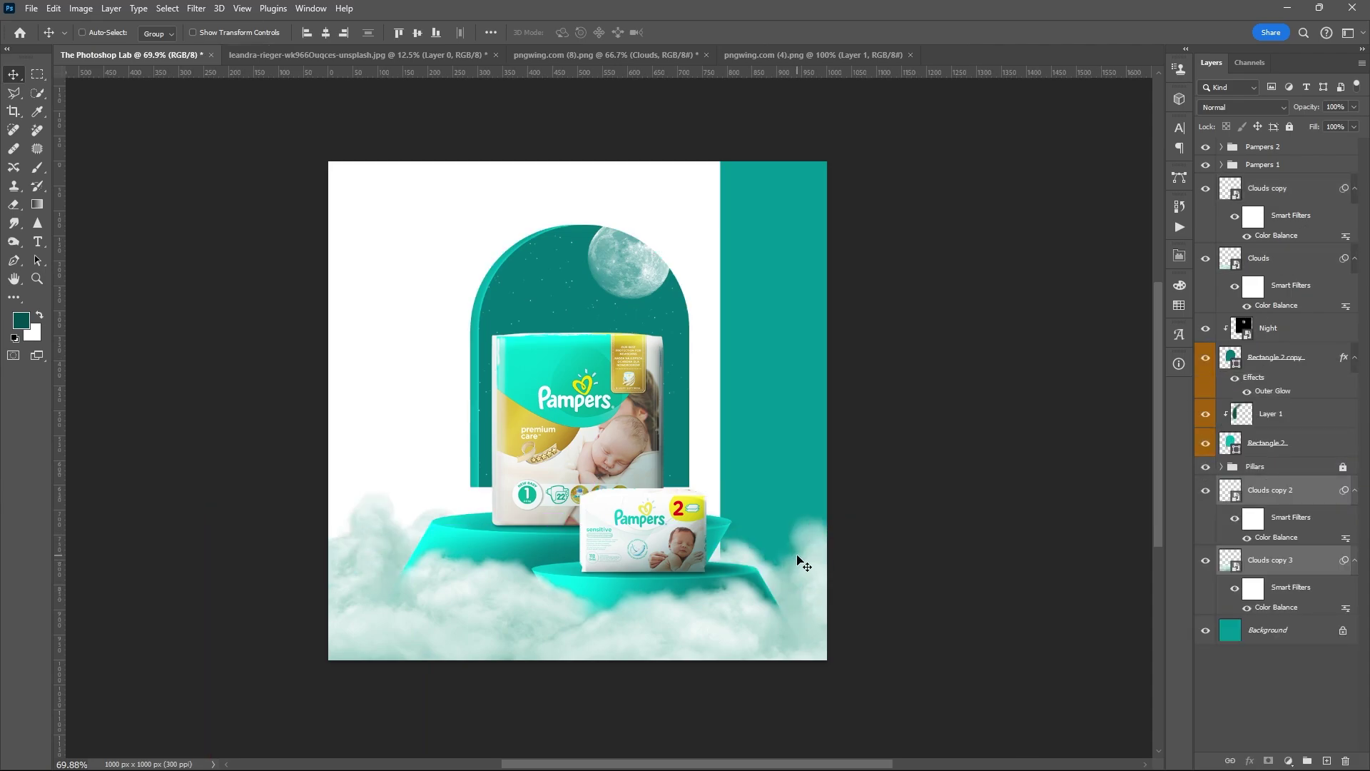
left_click(1283, 493)
left_click(1279, 562, "ctrl")
left_click_drag(814, 575, 472, 562)
key("ctrl+z")
key("ctrl+z")
left_click(1291, 258)
left_click(1299, 444)
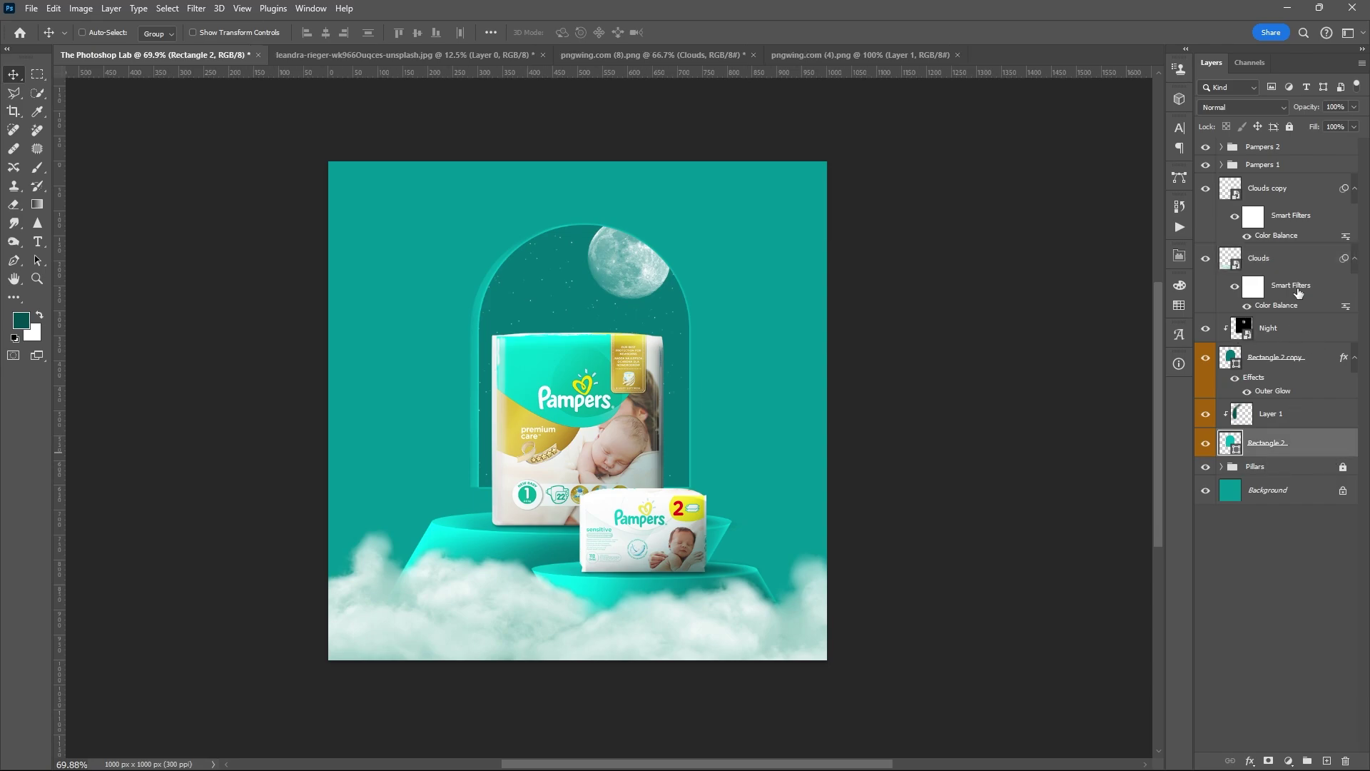
Step: Duplicate both cloud layers below the Pillars group and spread the copies higher behind the podiums on both sides
left_click(1299, 260)
left_click(1354, 259)
left_click(1355, 188)
left_click_drag(1292, 219, 1283, 397)
left_click_drag(414, 575, 786, 404)
Step: Group the two cloud layers behind the podiums as Clouds 1 and the two front ones as Clouds 2
left_click(1279, 439, "shift")
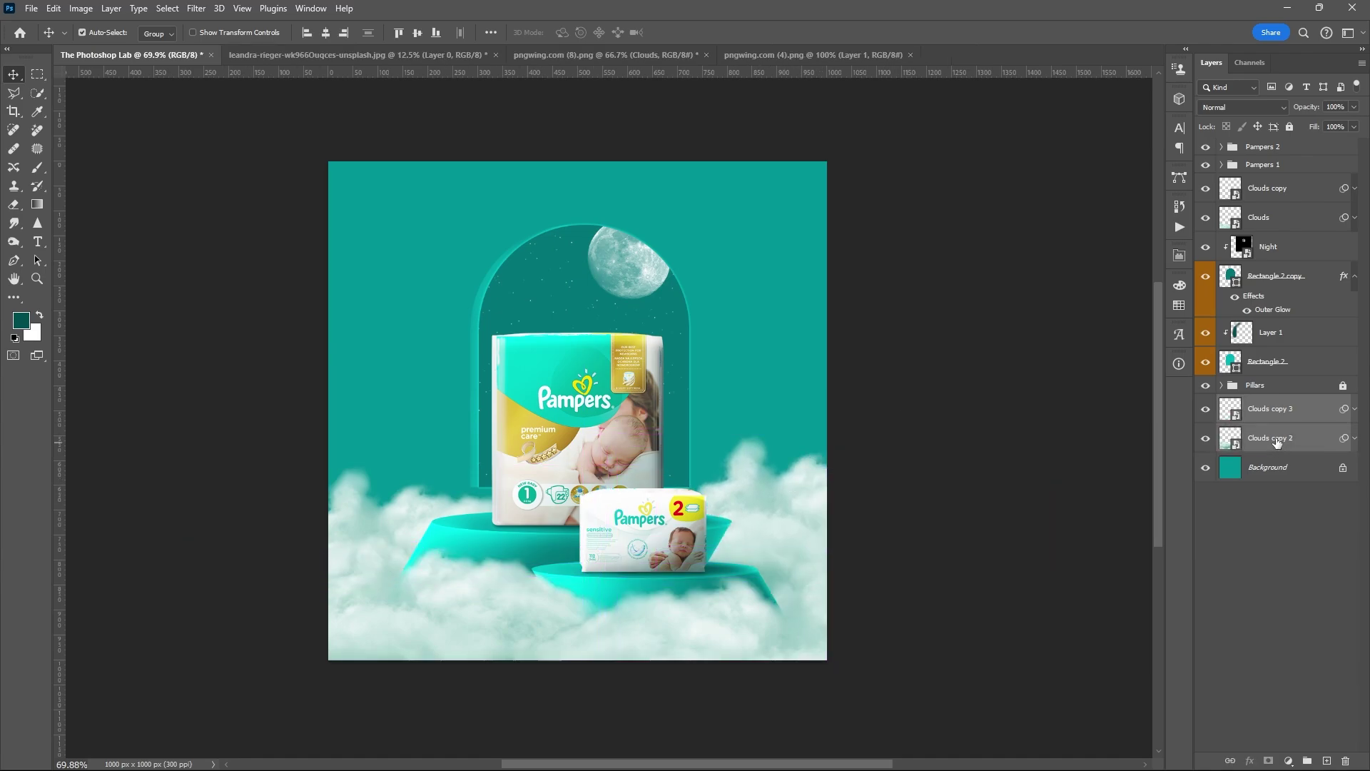
key("ctrl+g")
double_click(1257, 404)
type("Clouds 1")
left_click(1290, 218)
left_click(1281, 190, "shift")
key("ctrl+g")
double_click(1268, 182)
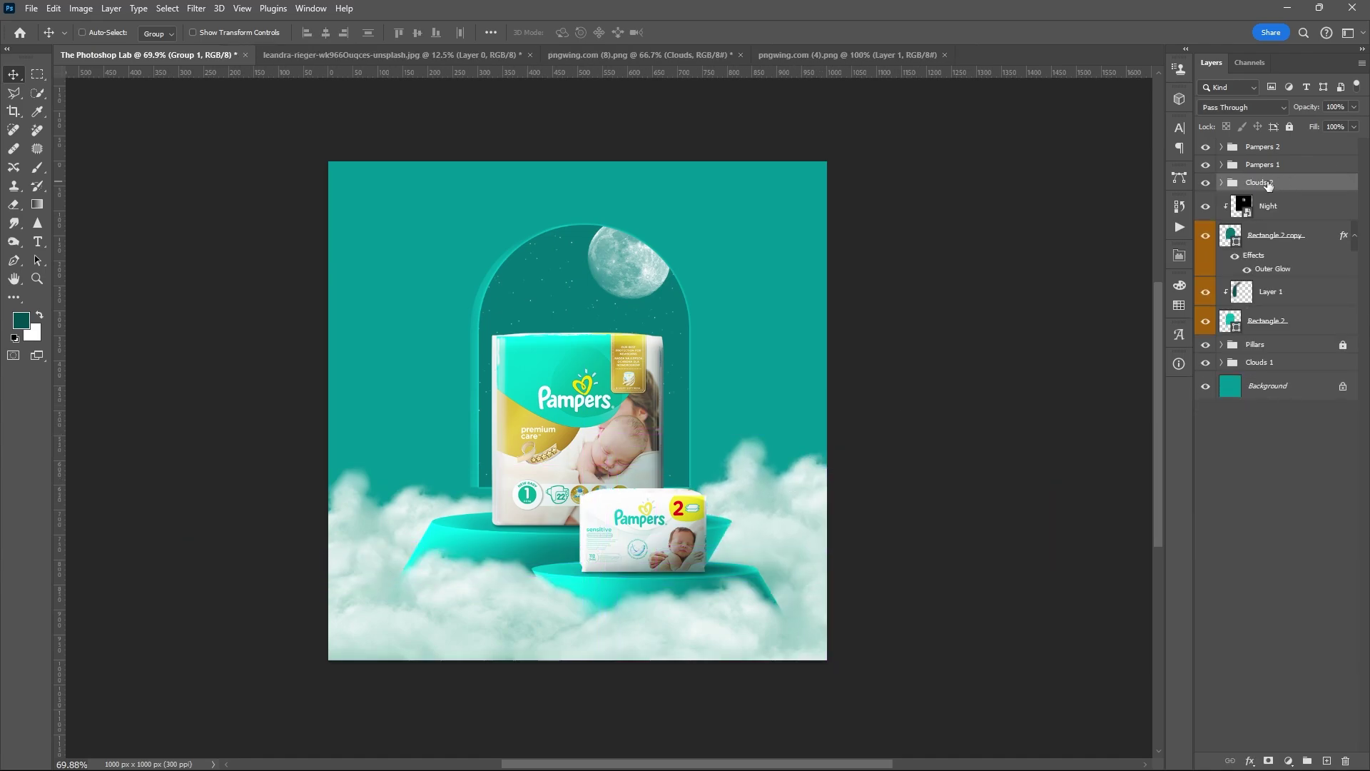
Step: Add a layer named HL directly above the background and set it to Overlay blending
left_click(1299, 385)
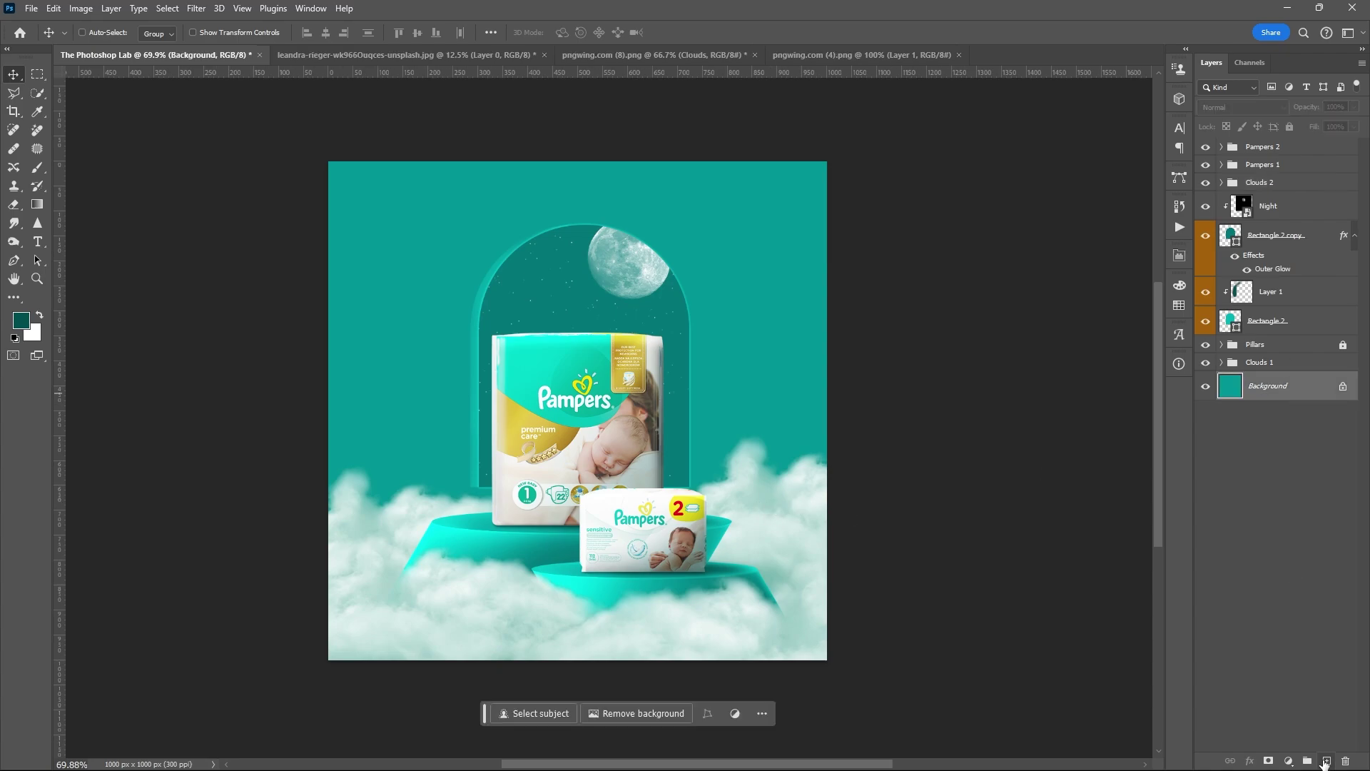
left_click(1326, 761)
double_click(1269, 386)
key("Return")
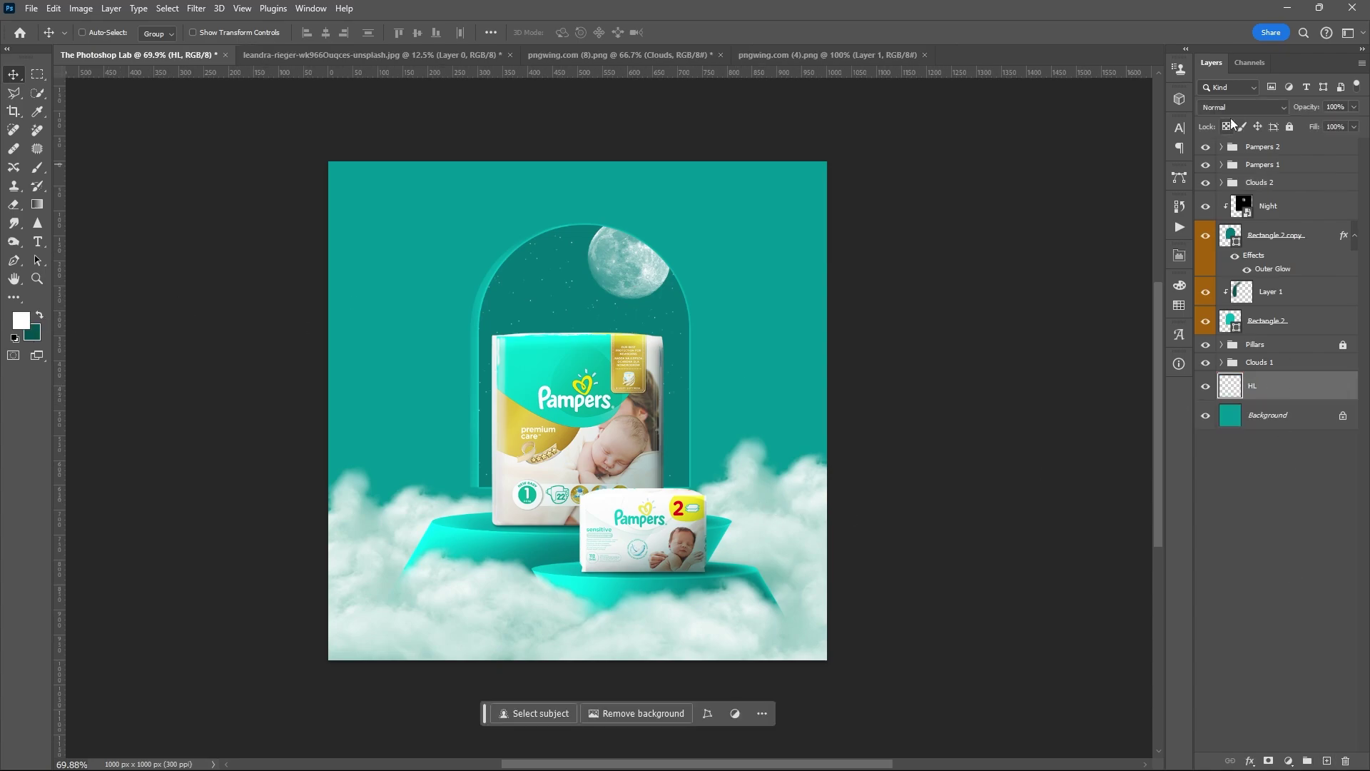
left_click(1235, 107)
left_click(1228, 307)
Step: Paint a large soft white highlight across the backdrop's upper-left area on HL
key("b")
key("bracketright")
key("bracketright")
key("bracketright")
key("bracketright")
key("bracketright")
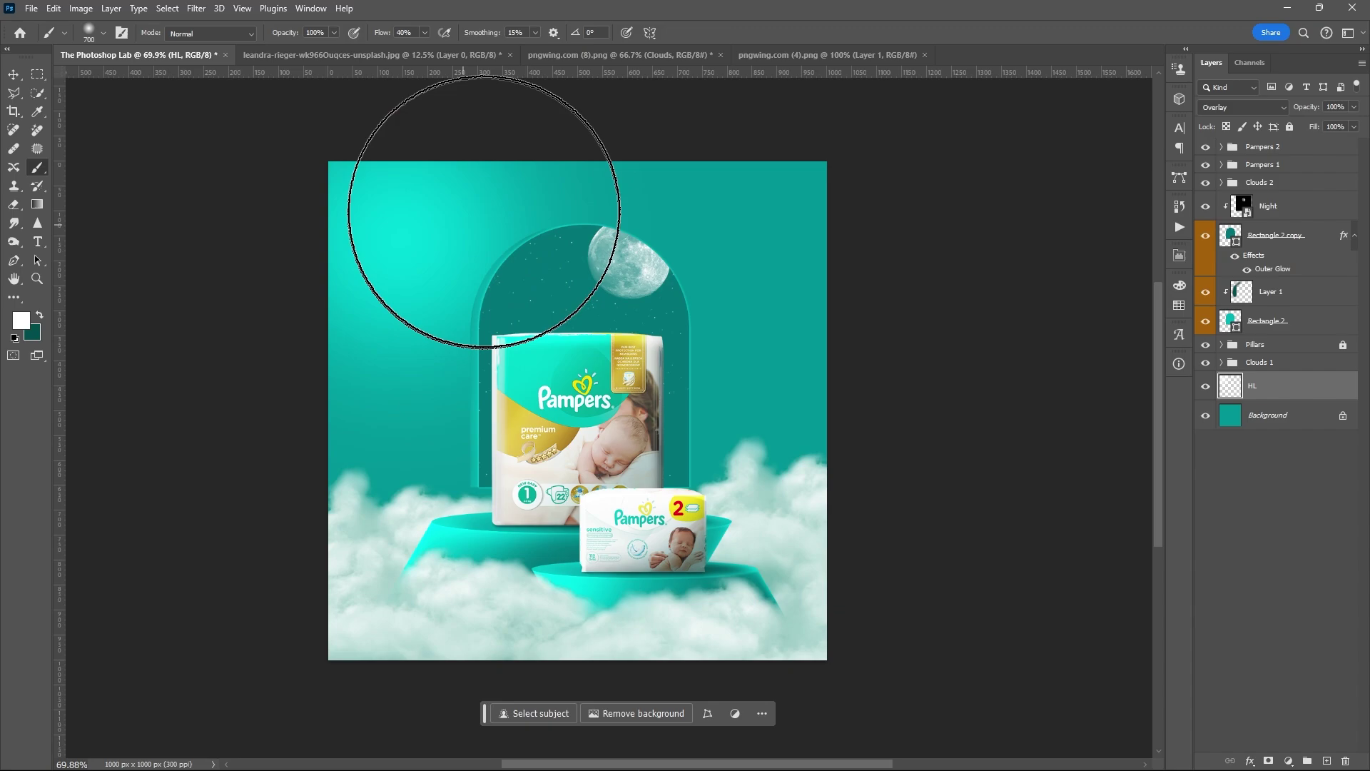
mouse_move(484, 212)
left_mouse_down()
mouse_move(373, 318)
mouse_move(509, 174)
mouse_move(414, 222)
mouse_move(545, 229)
mouse_move(492, 209)
mouse_move(359, 303)
mouse_move(350, 343)
left_mouse_up()
key("v")
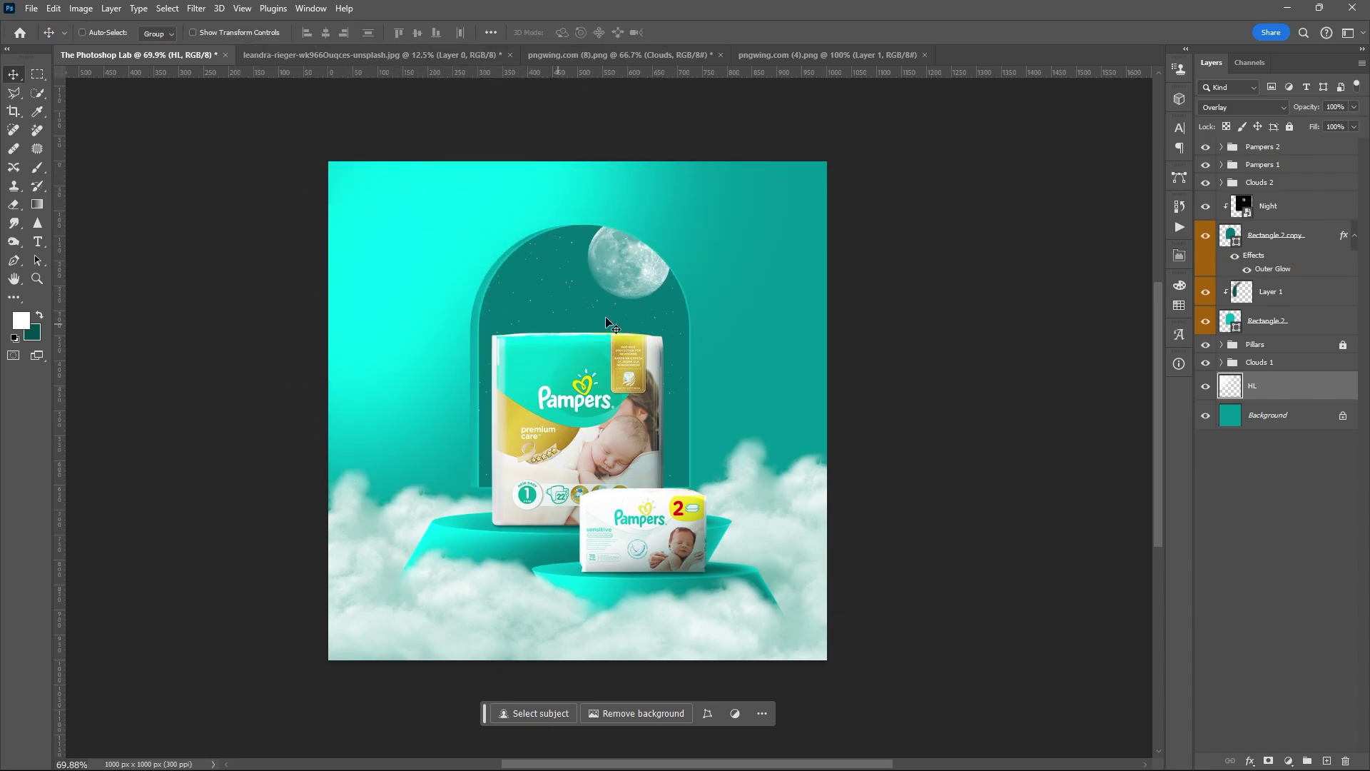
Step: Add a layer named Shadow below HL, set to Multiply blending at 60% opacity
left_click(1327, 761, "ctrl")
left_click(1268, 415)
type("Sha")
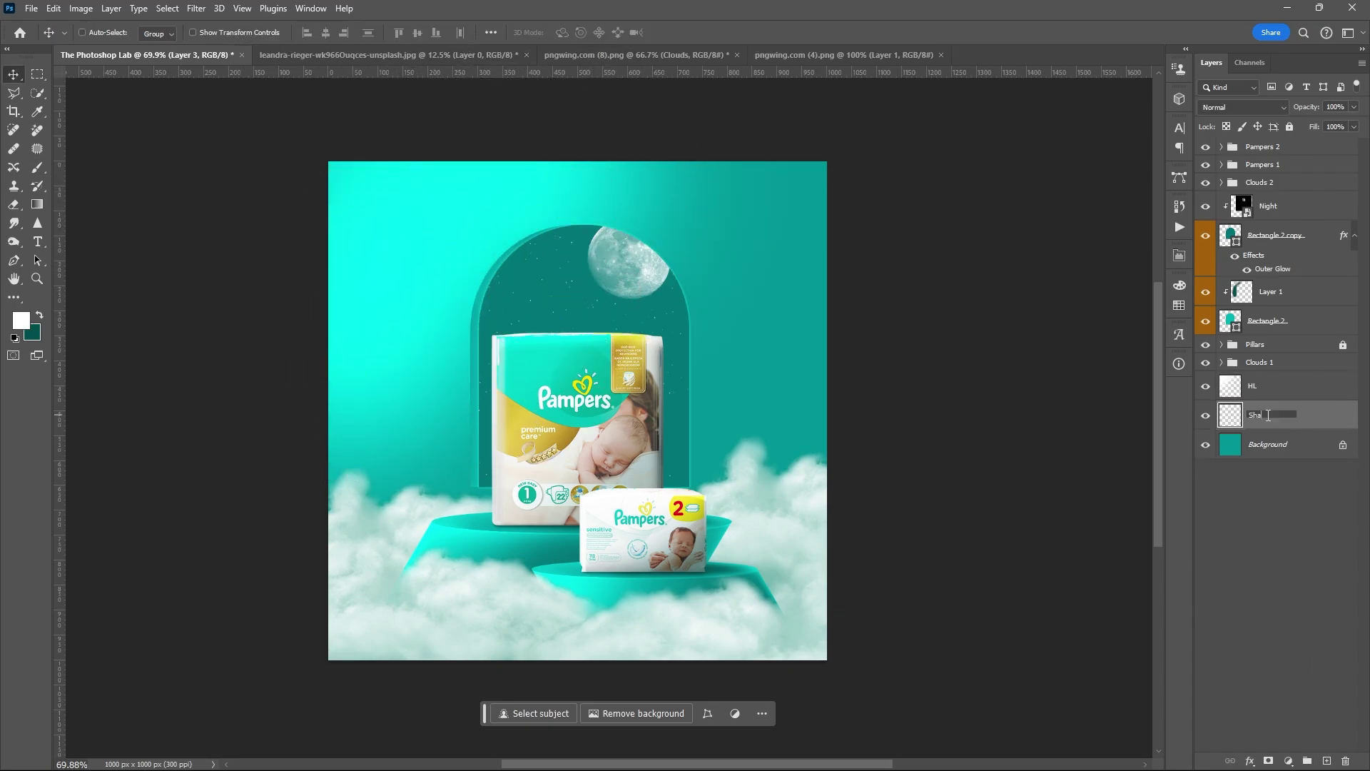
type("dow")
key("Return")
left_click(1244, 107)
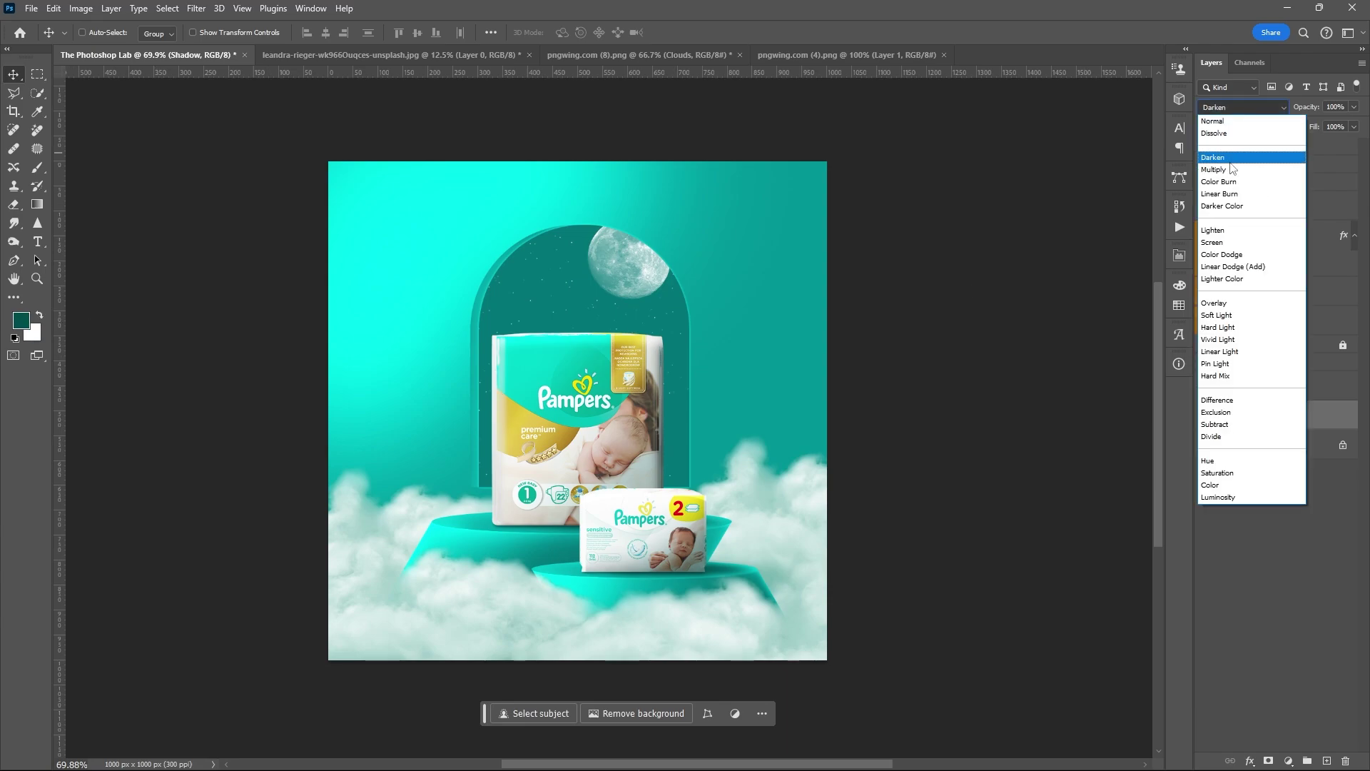
left_click(1244, 151)
mouse_move(1354, 107)
left_mouse_down()
mouse_move(1353, 128)
mouse_move(1328, 125)
left_mouse_up()
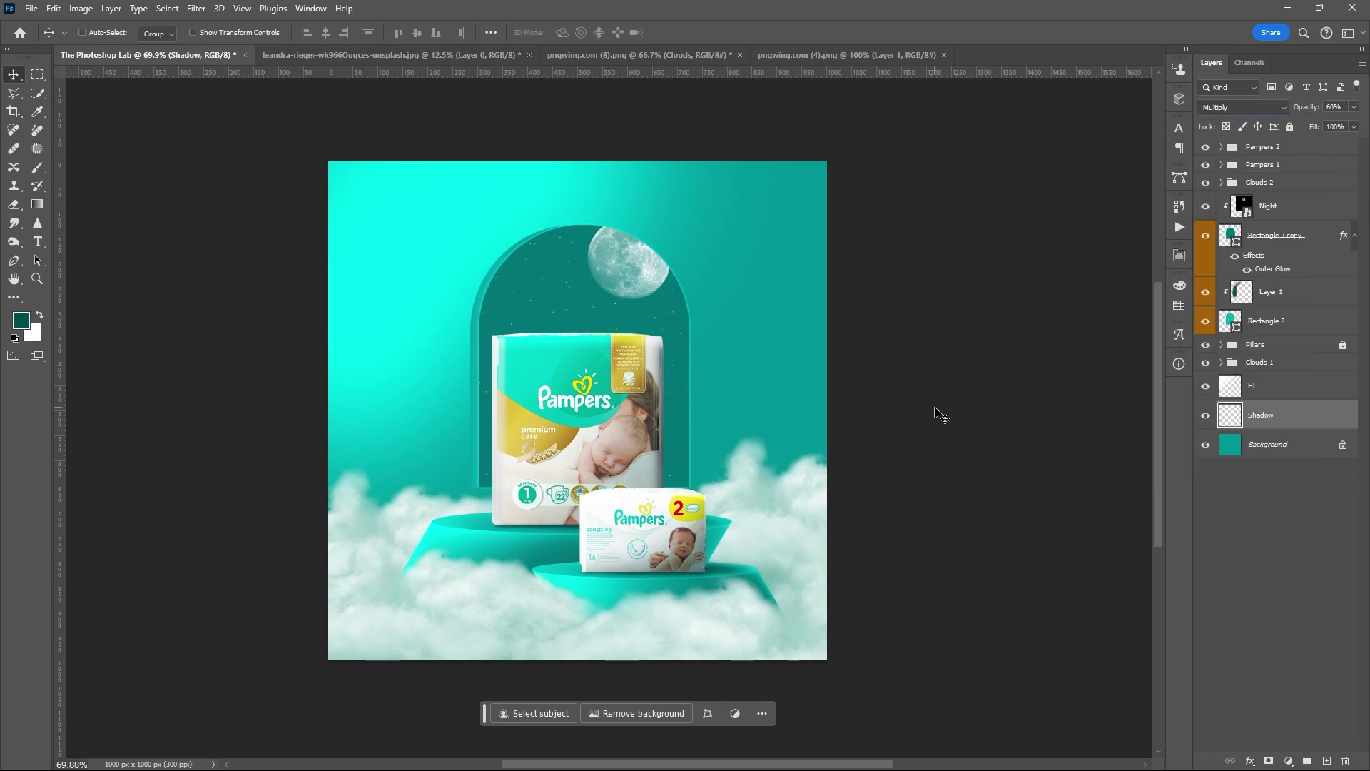
Step: Paint soft dark teal shading on Shadow across the backdrop's right side and behind the podiums and clouds
key("b")
mouse_move(714, 496)
left_mouse_down()
mouse_move(664, 612)
mouse_move(686, 504)
mouse_move(801, 507)
mouse_move(465, 568)
left_mouse_up()
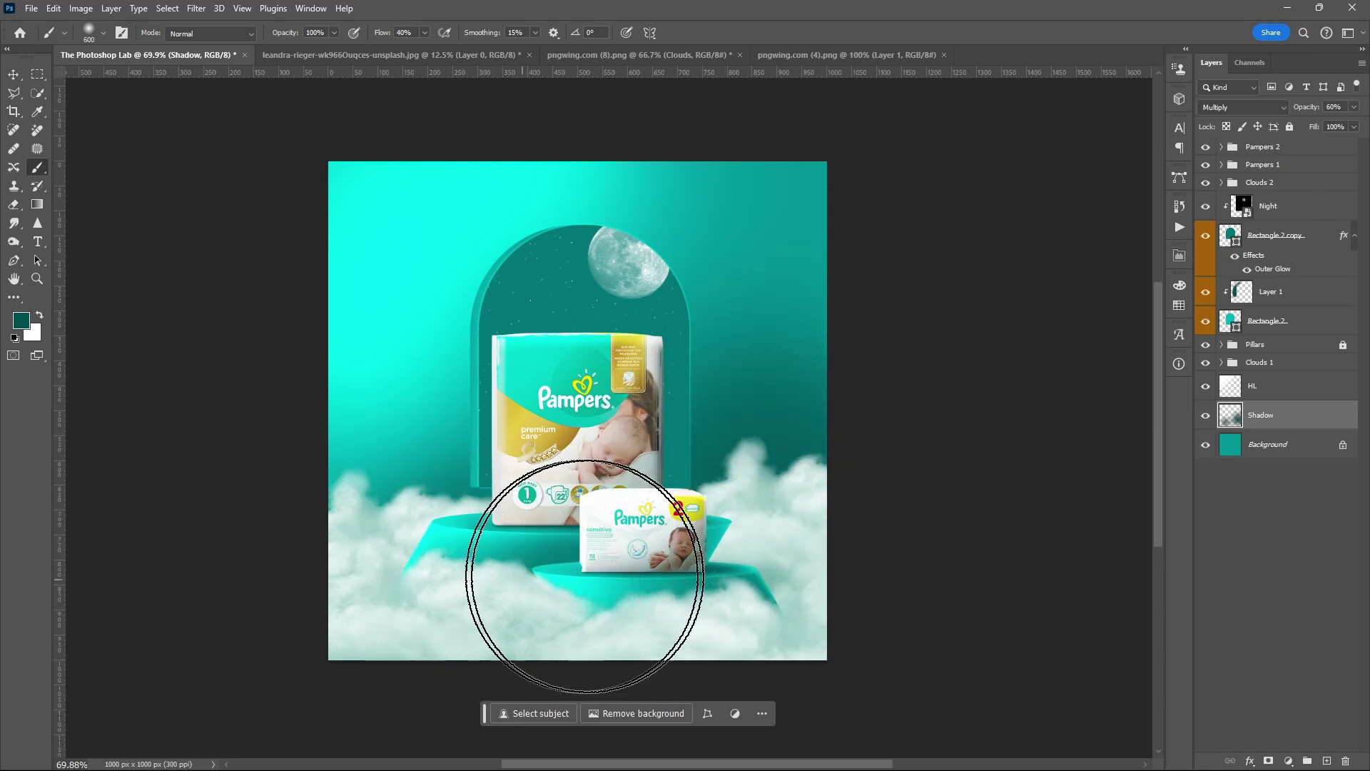
key("v")
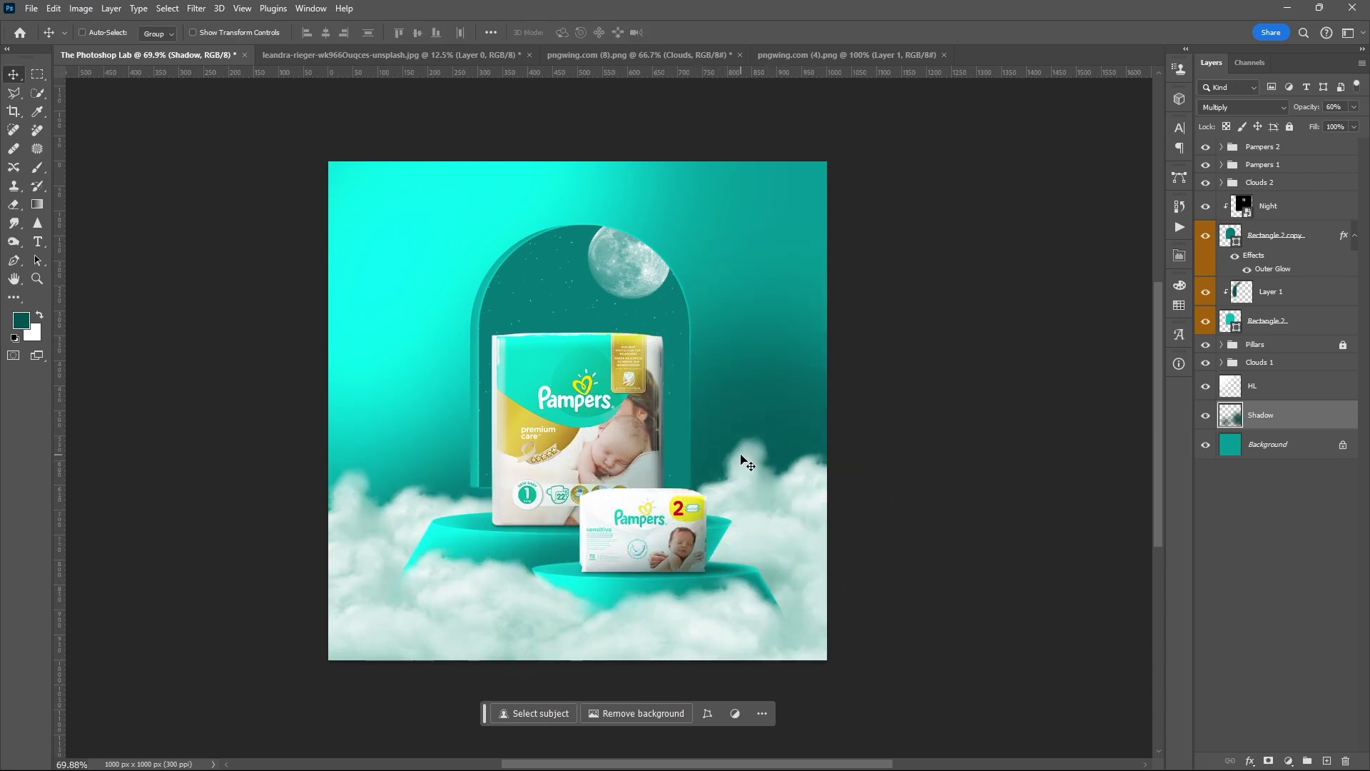
Step: Group the background, Shadow and HL layers as Background and lock the group
left_click(1292, 442)
left_click(1291, 394, "shift")
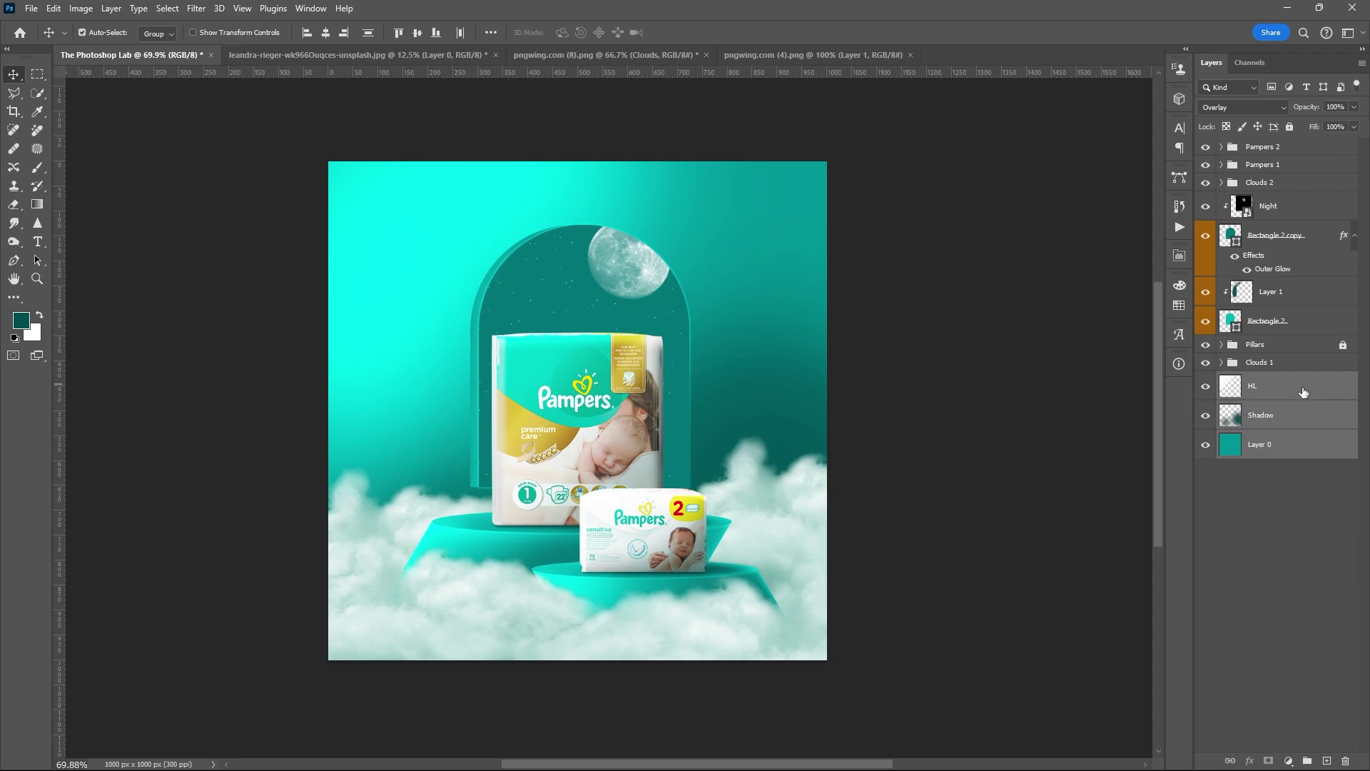
key("ctrl+g")
double_click(1260, 380)
type("Background")
key("Return")
Step: Duplicate a front cloud into the arch, clipped above Night, and place it at the arch's upper left
scroll(585, 348, "up", 1)
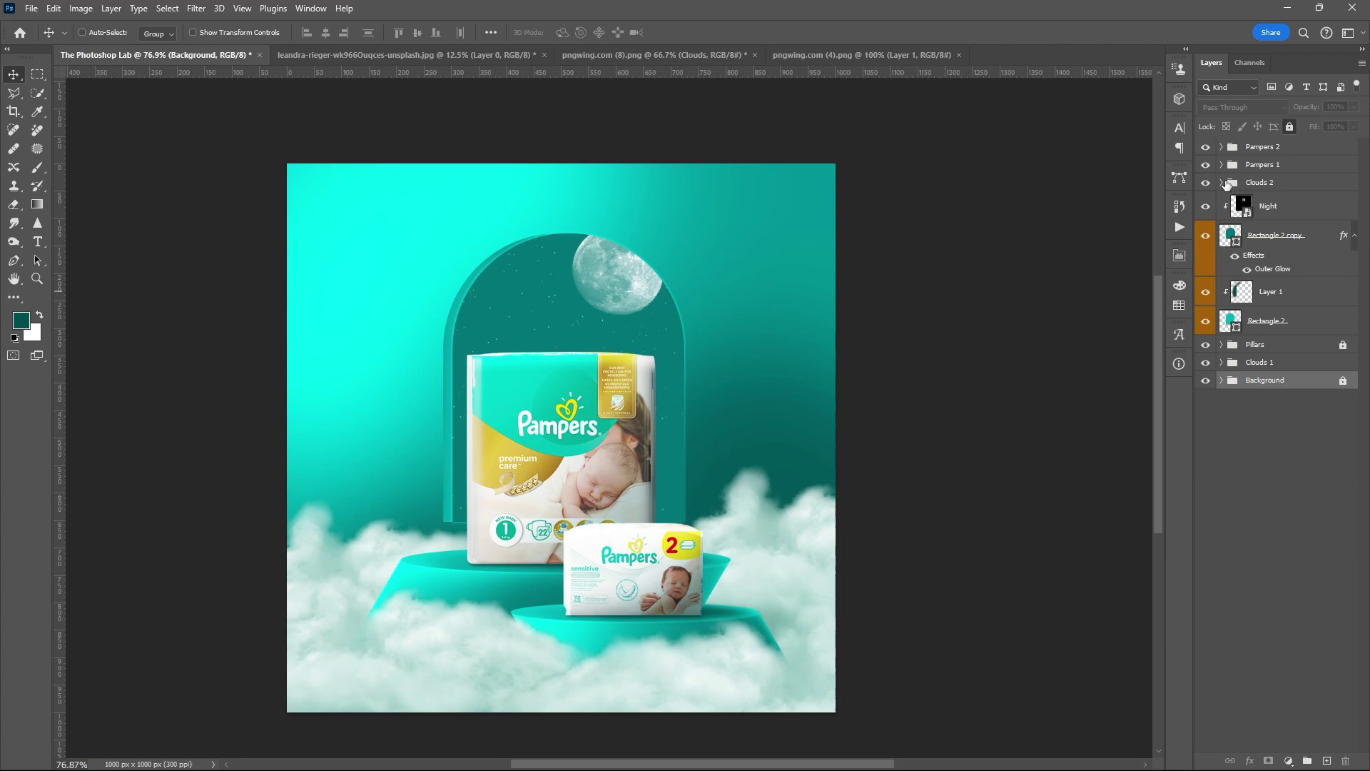
left_click(1223, 183)
left_click(1294, 237)
left_click_drag(1299, 272, 1299, 280)
left_click_drag(571, 332, 457, 239)
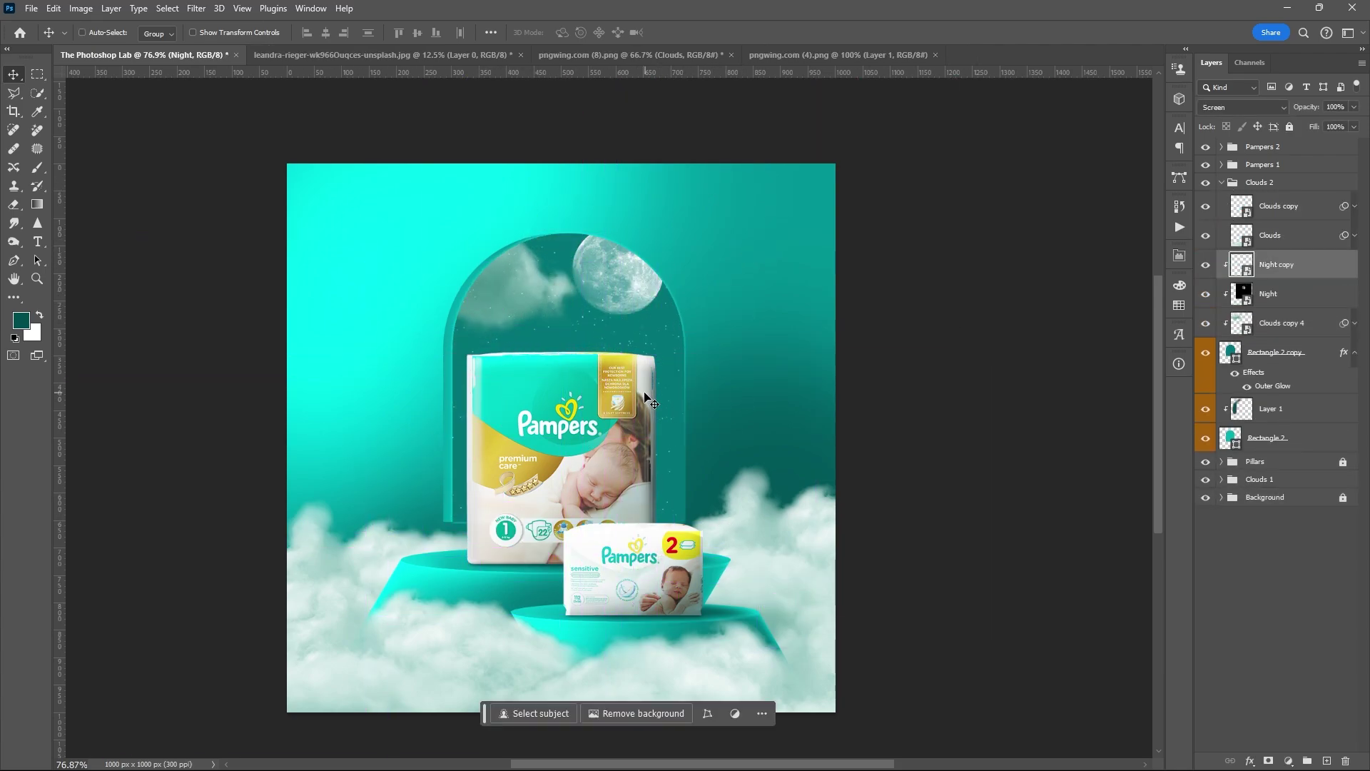
left_click_drag(1285, 294, 1280, 263)
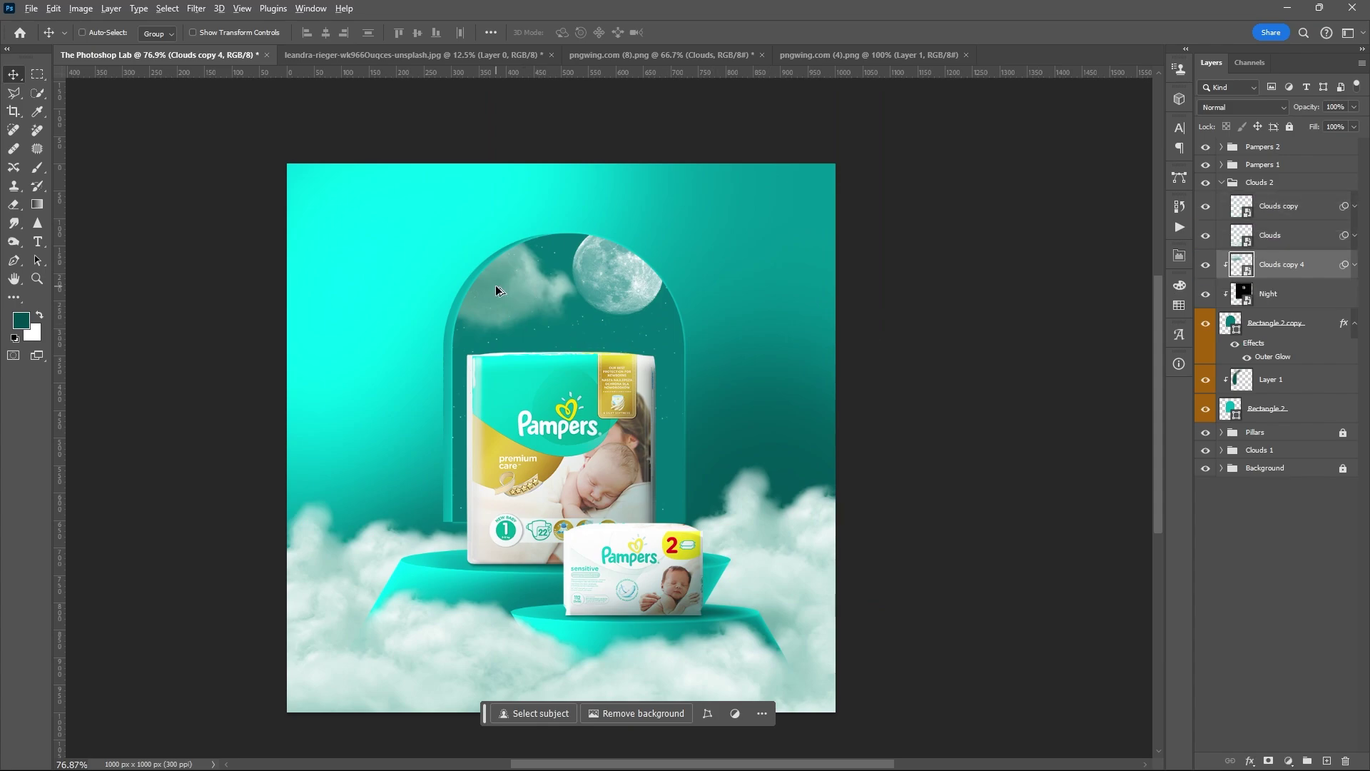
Step: Duplicate the clipped arch cloud and place the copy along the arch's right side below the moon
left_click_drag(496, 290, 673, 337)
left_click(1292, 438)
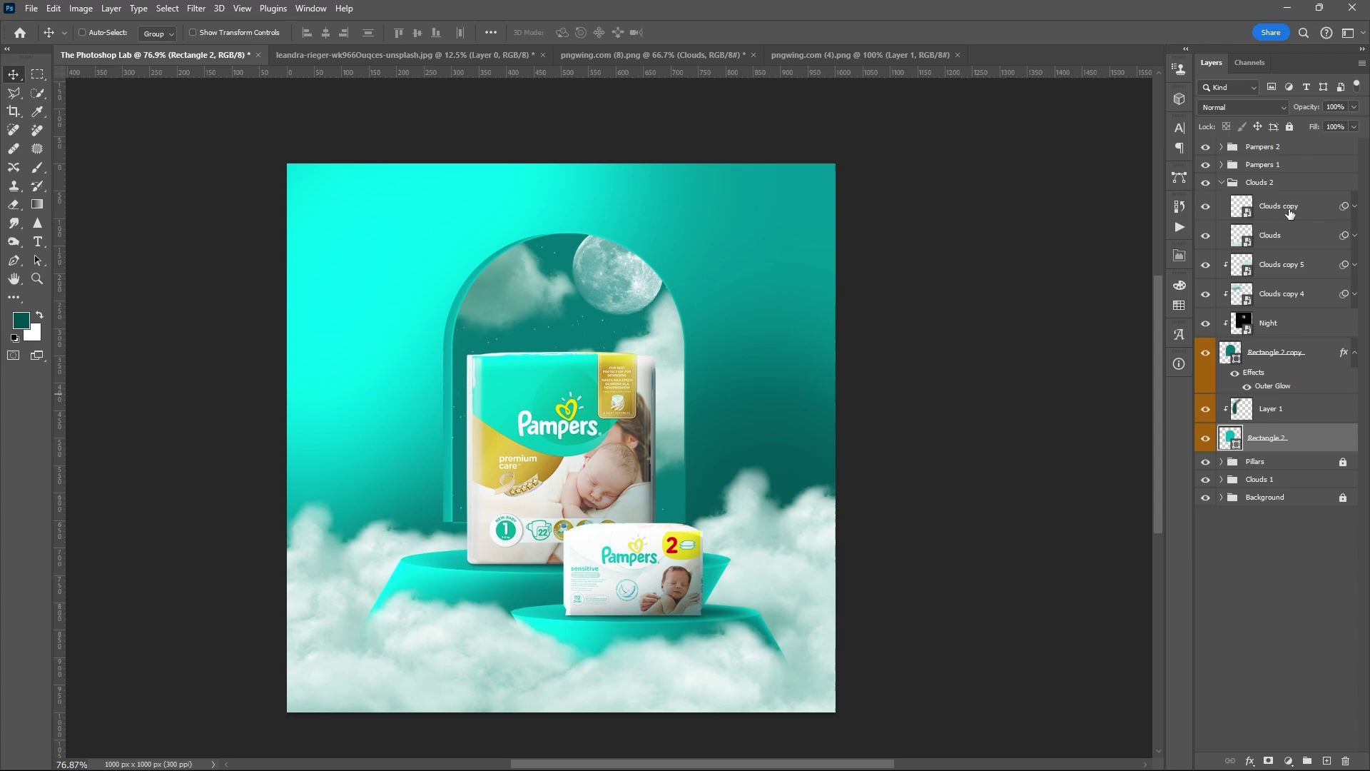
left_click(1297, 329)
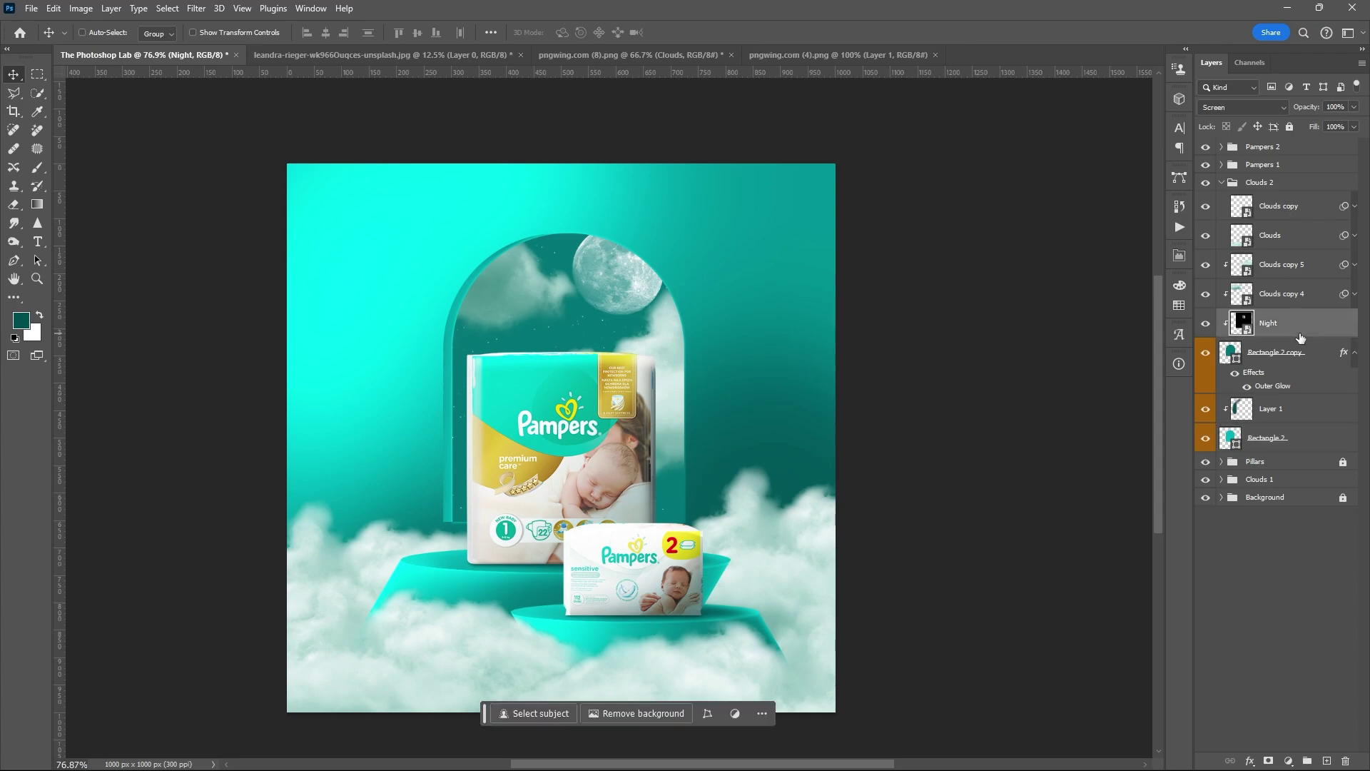
Step: Collapse Clouds 2 and group the arch shapes, night image and clipped clouds as Windows
left_click(1308, 152)
left_click(1259, 183)
left_click(1221, 183)
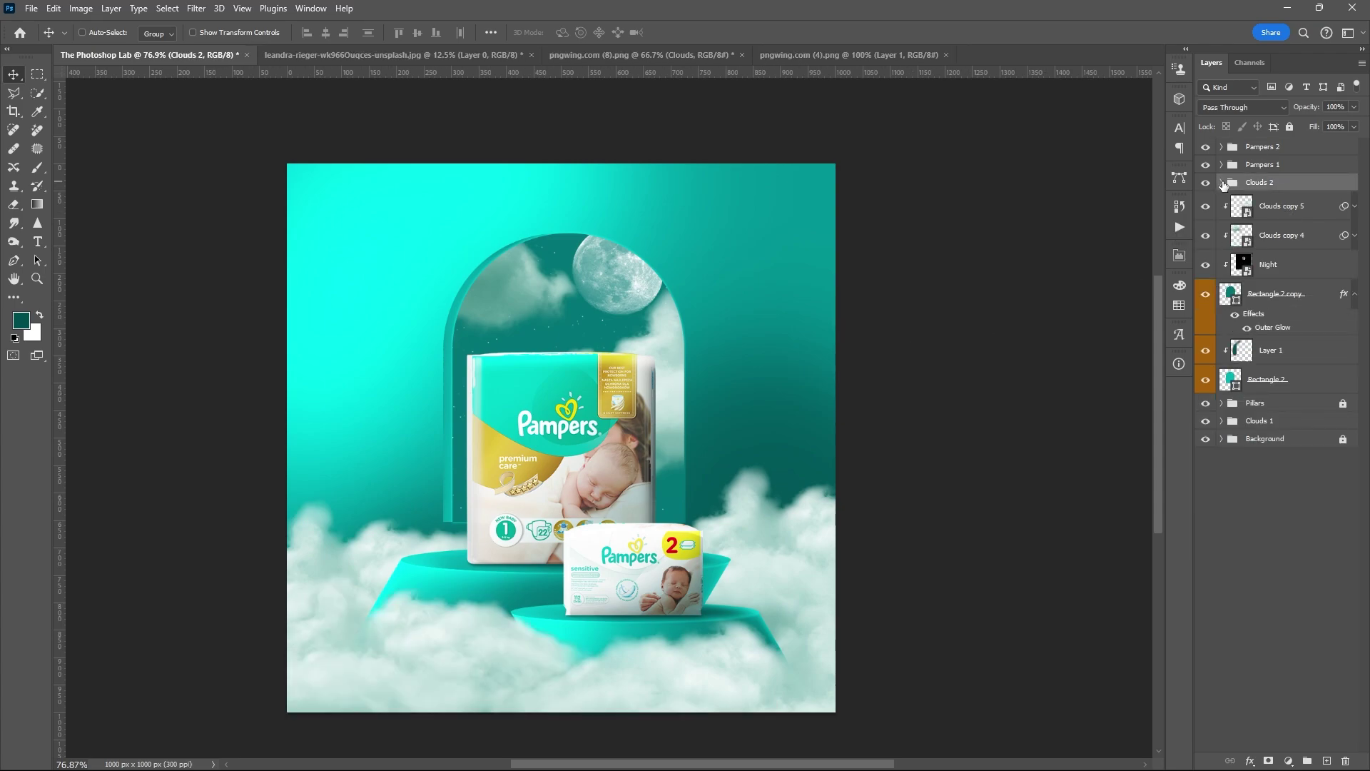
left_click(1285, 207)
left_click(1286, 378, "shift")
key("ctrl+g")
type("Windows")
key("Return")
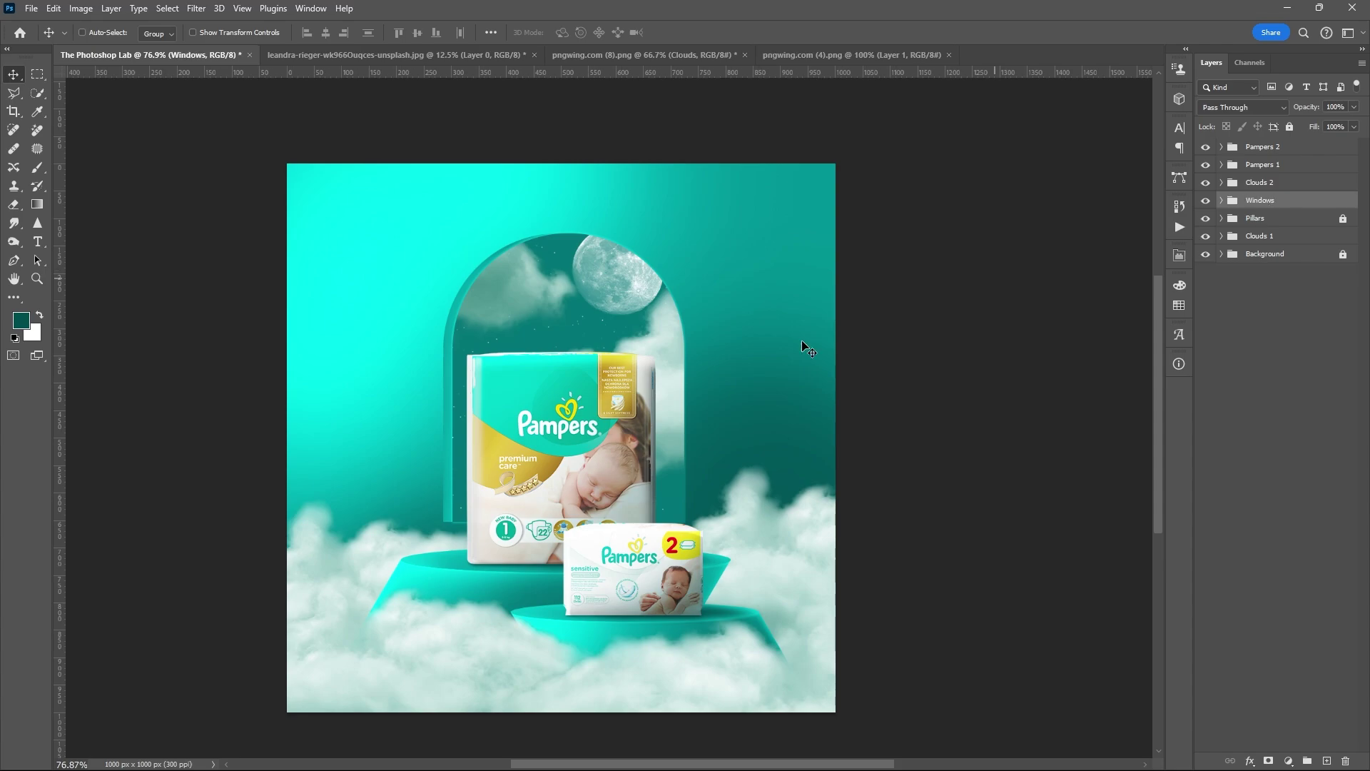
Step: Stamp all visible layers into a new layer on top and convert it to a smart object
key("ctrl+alt+shift+e")
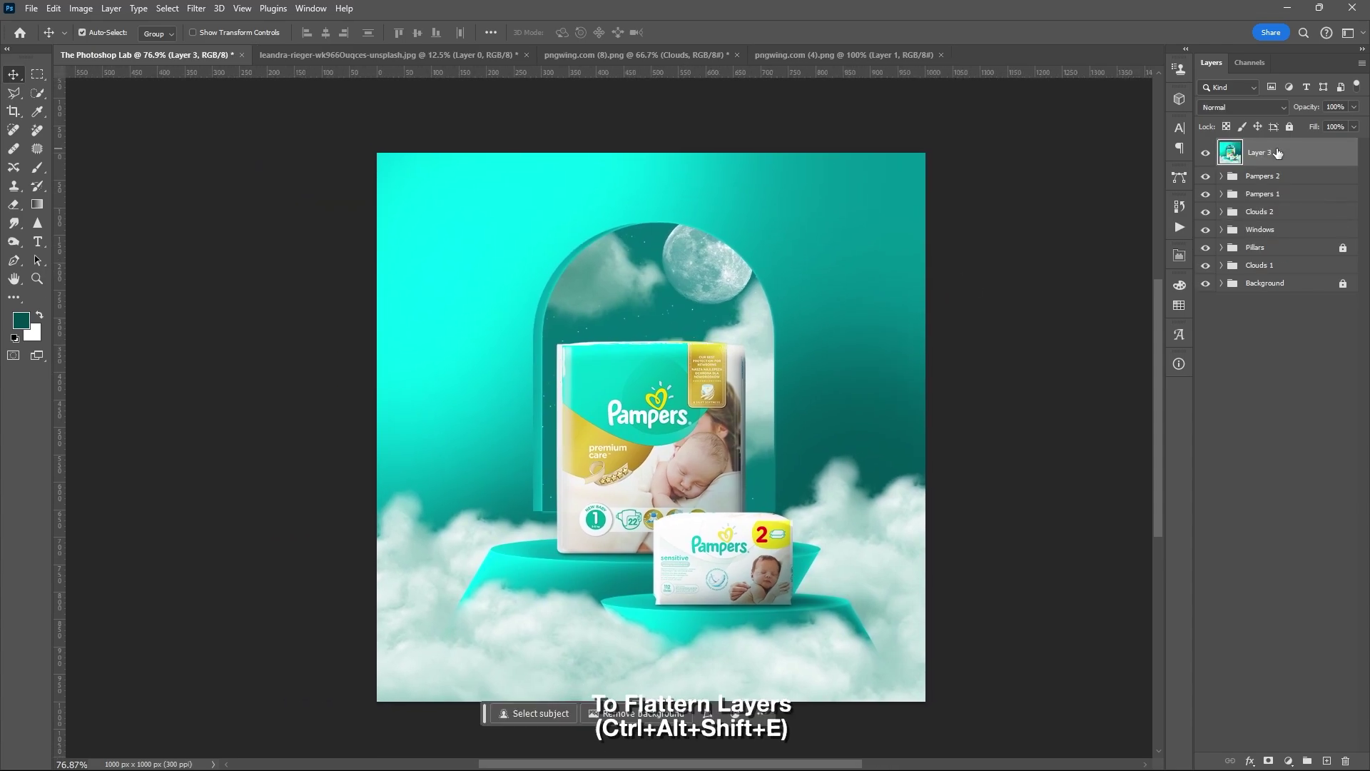
right_click(1278, 153)
left_click(1257, 411)
Step: Add a Color Balance adjustment layer and fine-tune the color sliders, including the cyan-red and yellow-blue balance of the highlights
left_click(1289, 761)
left_click(1277, 633)
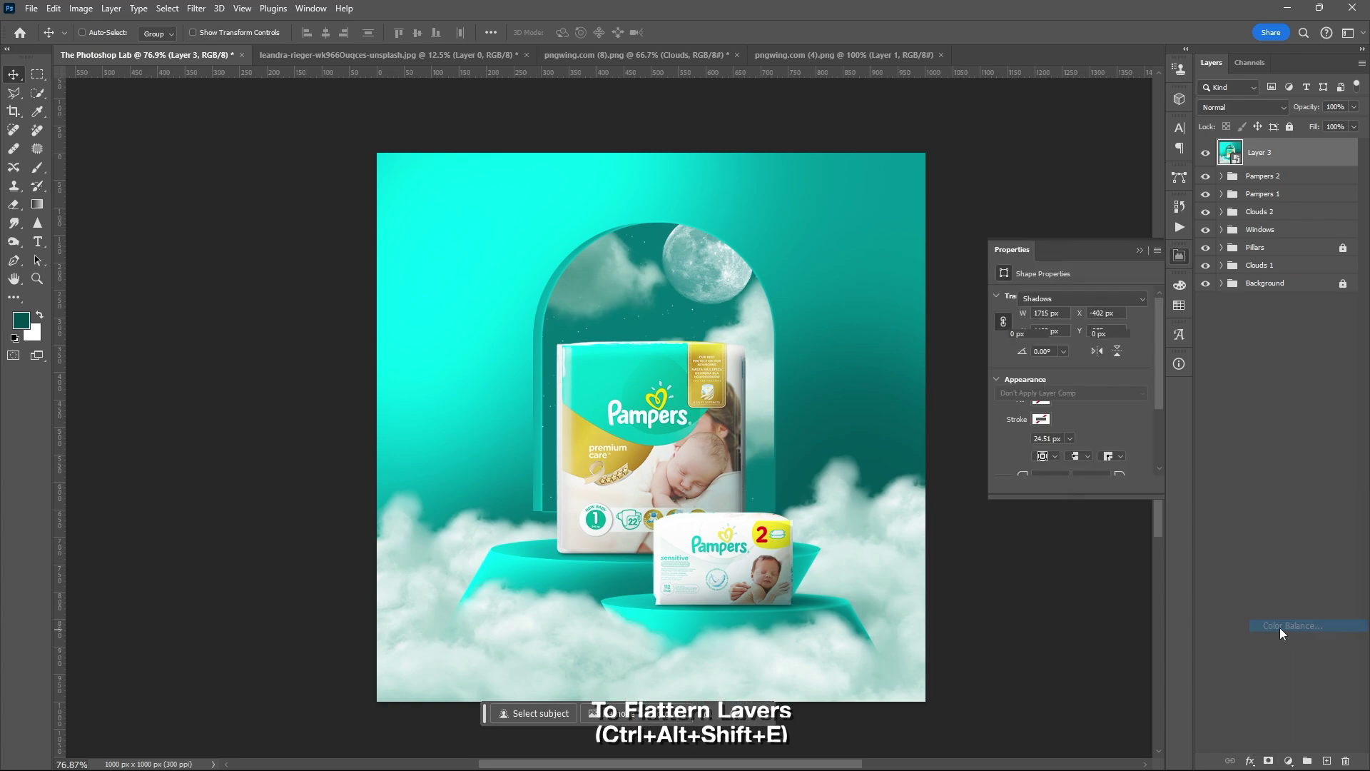
mouse_move(1052, 325)
left_mouse_down()
mouse_move(1059, 374)
mouse_move(1047, 328)
left_mouse_up()
left_click(1069, 298)
left_click(1056, 340)
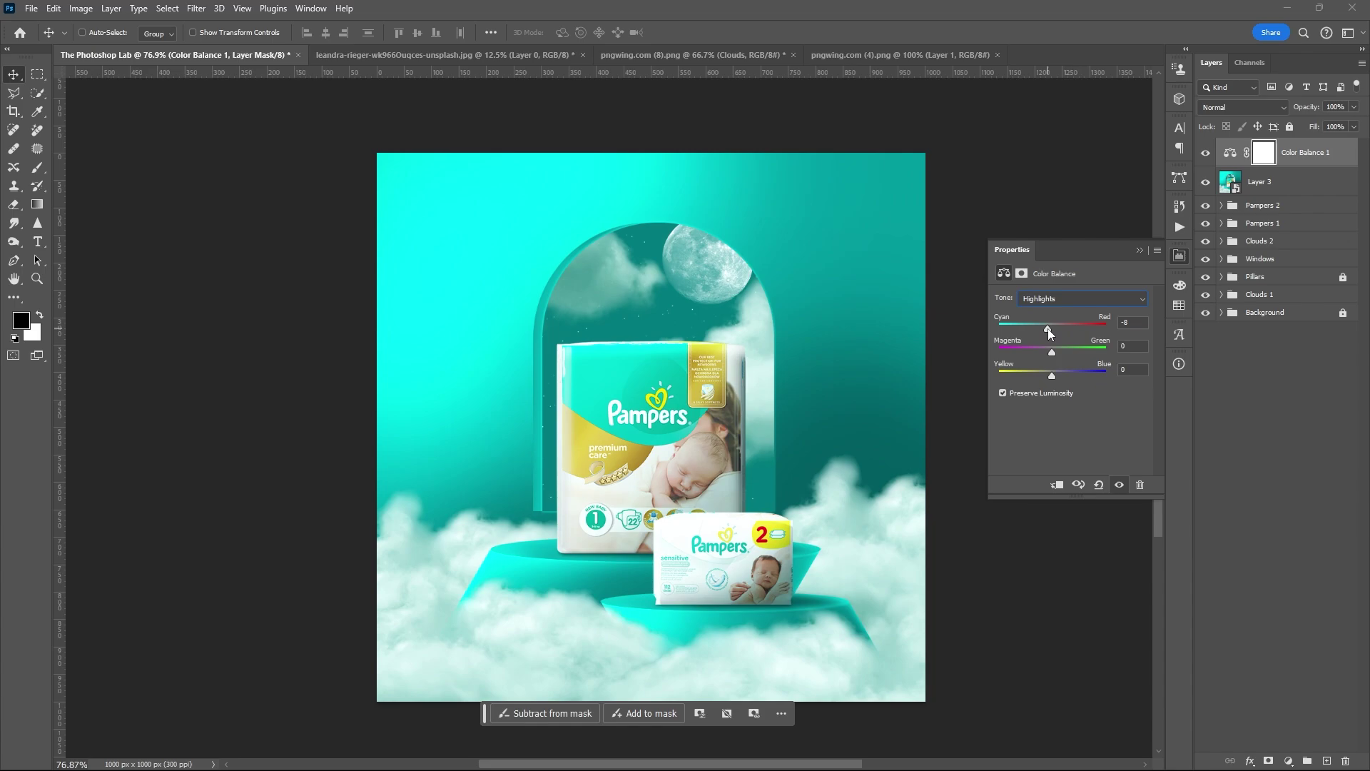
left_click_drag(1053, 376, 1050, 376)
left_click_drag(1060, 328, 1061, 328)
left_click_drag(1049, 375, 1053, 351)
left_click(1140, 250)
Step: Add a Curves adjustment layer, raising the black point to output 41 and shaping the midtones into a faded curve
left_click(1288, 761)
left_click(1287, 574)
left_click_drag(1073, 400, 1108, 373)
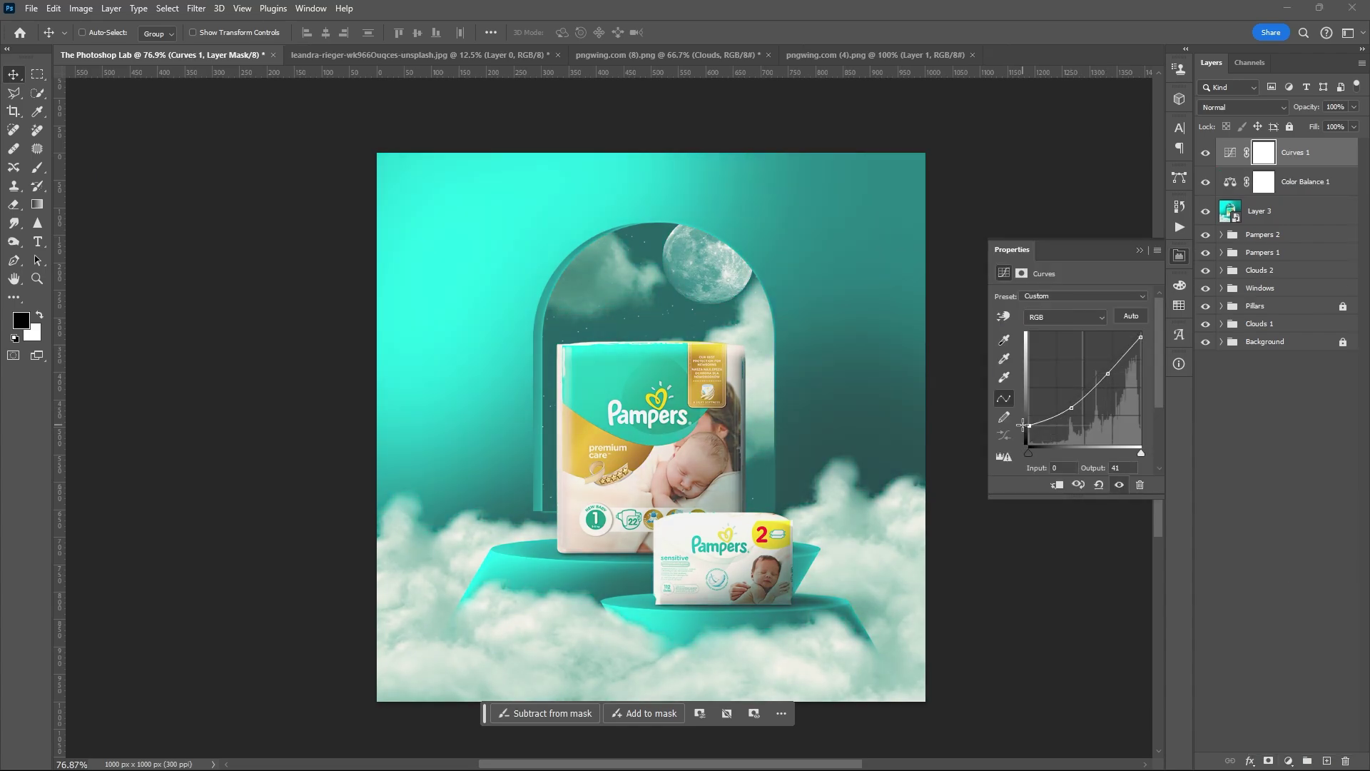
left_click(1140, 250)
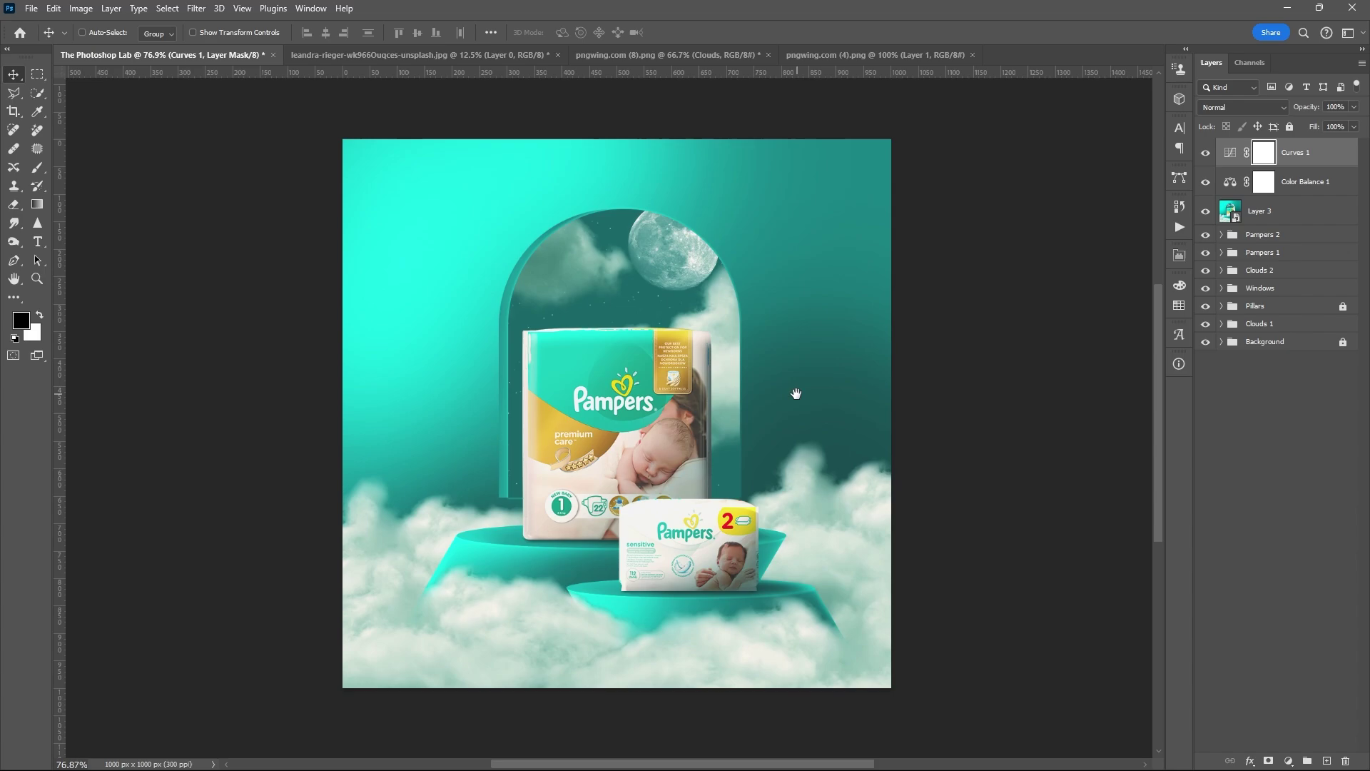
Step: Apply the Add Noise filter to the merged smart object Layer 3
key("alt+bracketleft")
key("alt+bracketleft")
left_click(196, 8)
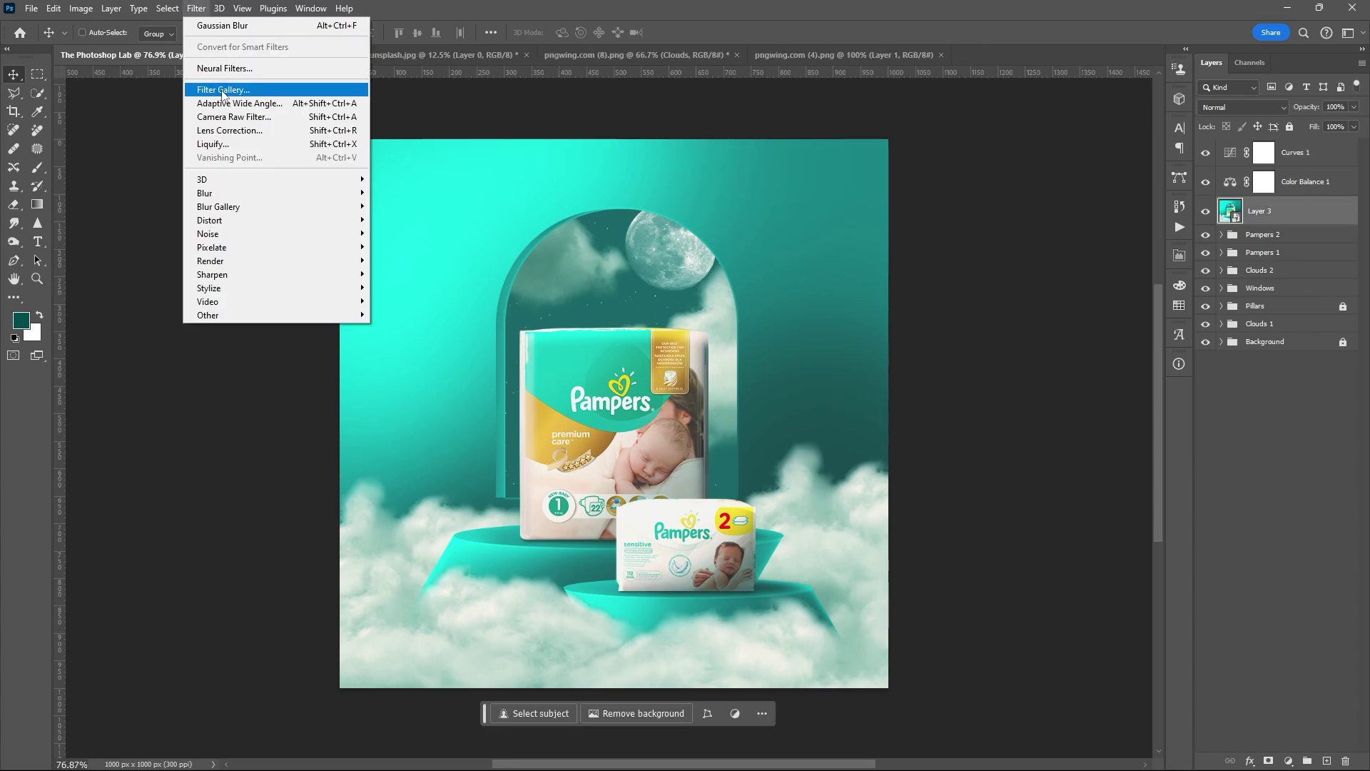
left_click(407, 234)
left_click(749, 165)
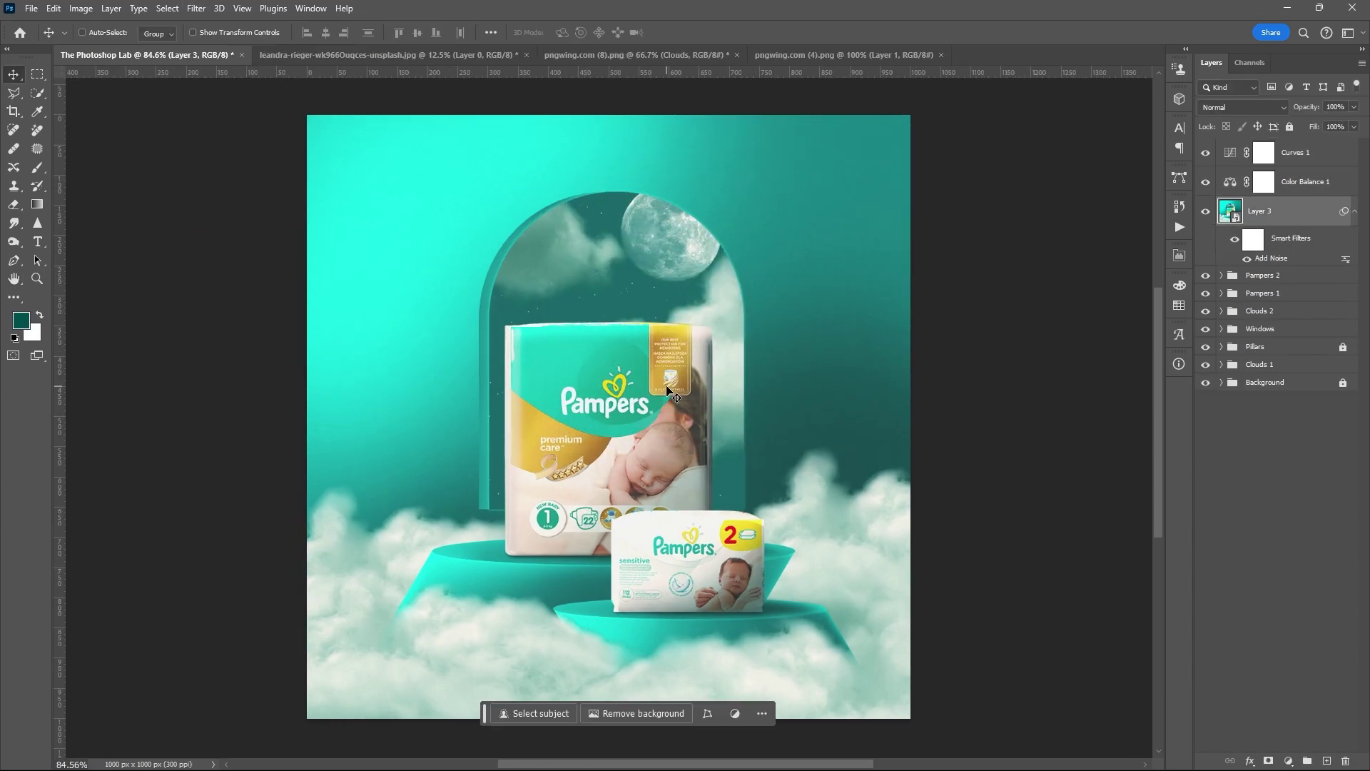